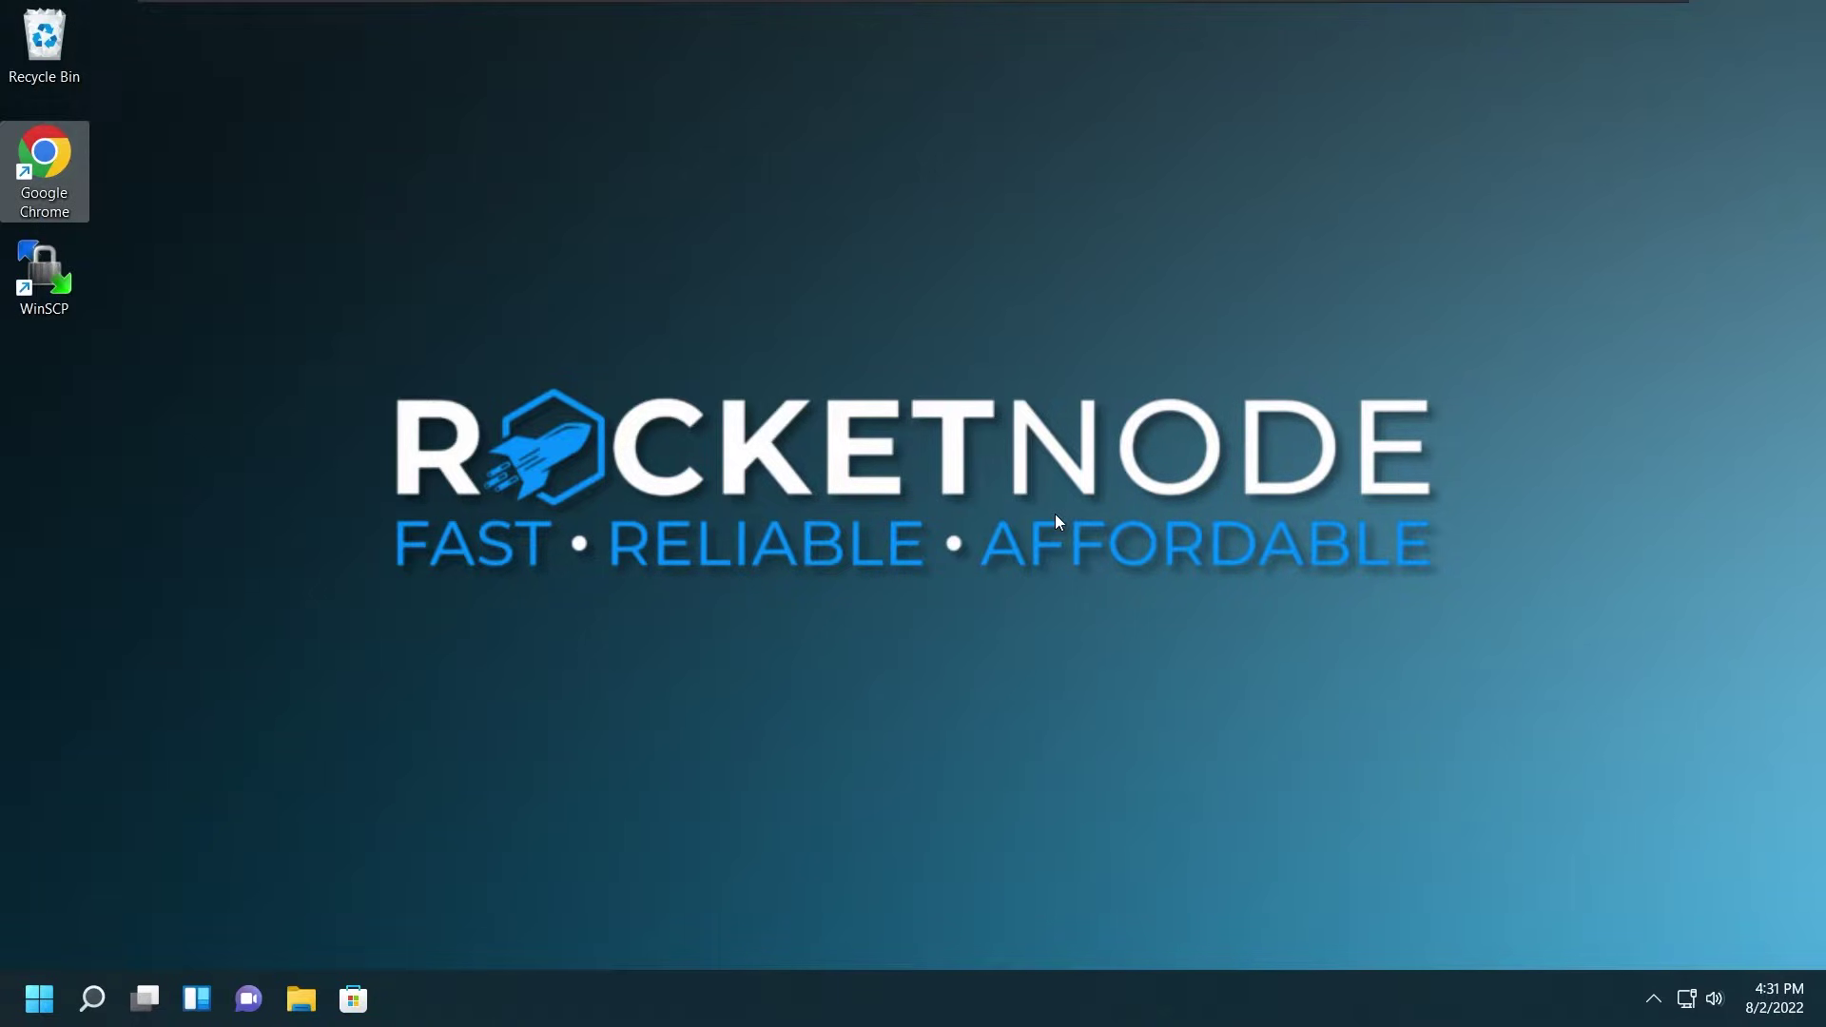
Step: Launch Chrome and load the rocketnode.net website
double_click(71, 202)
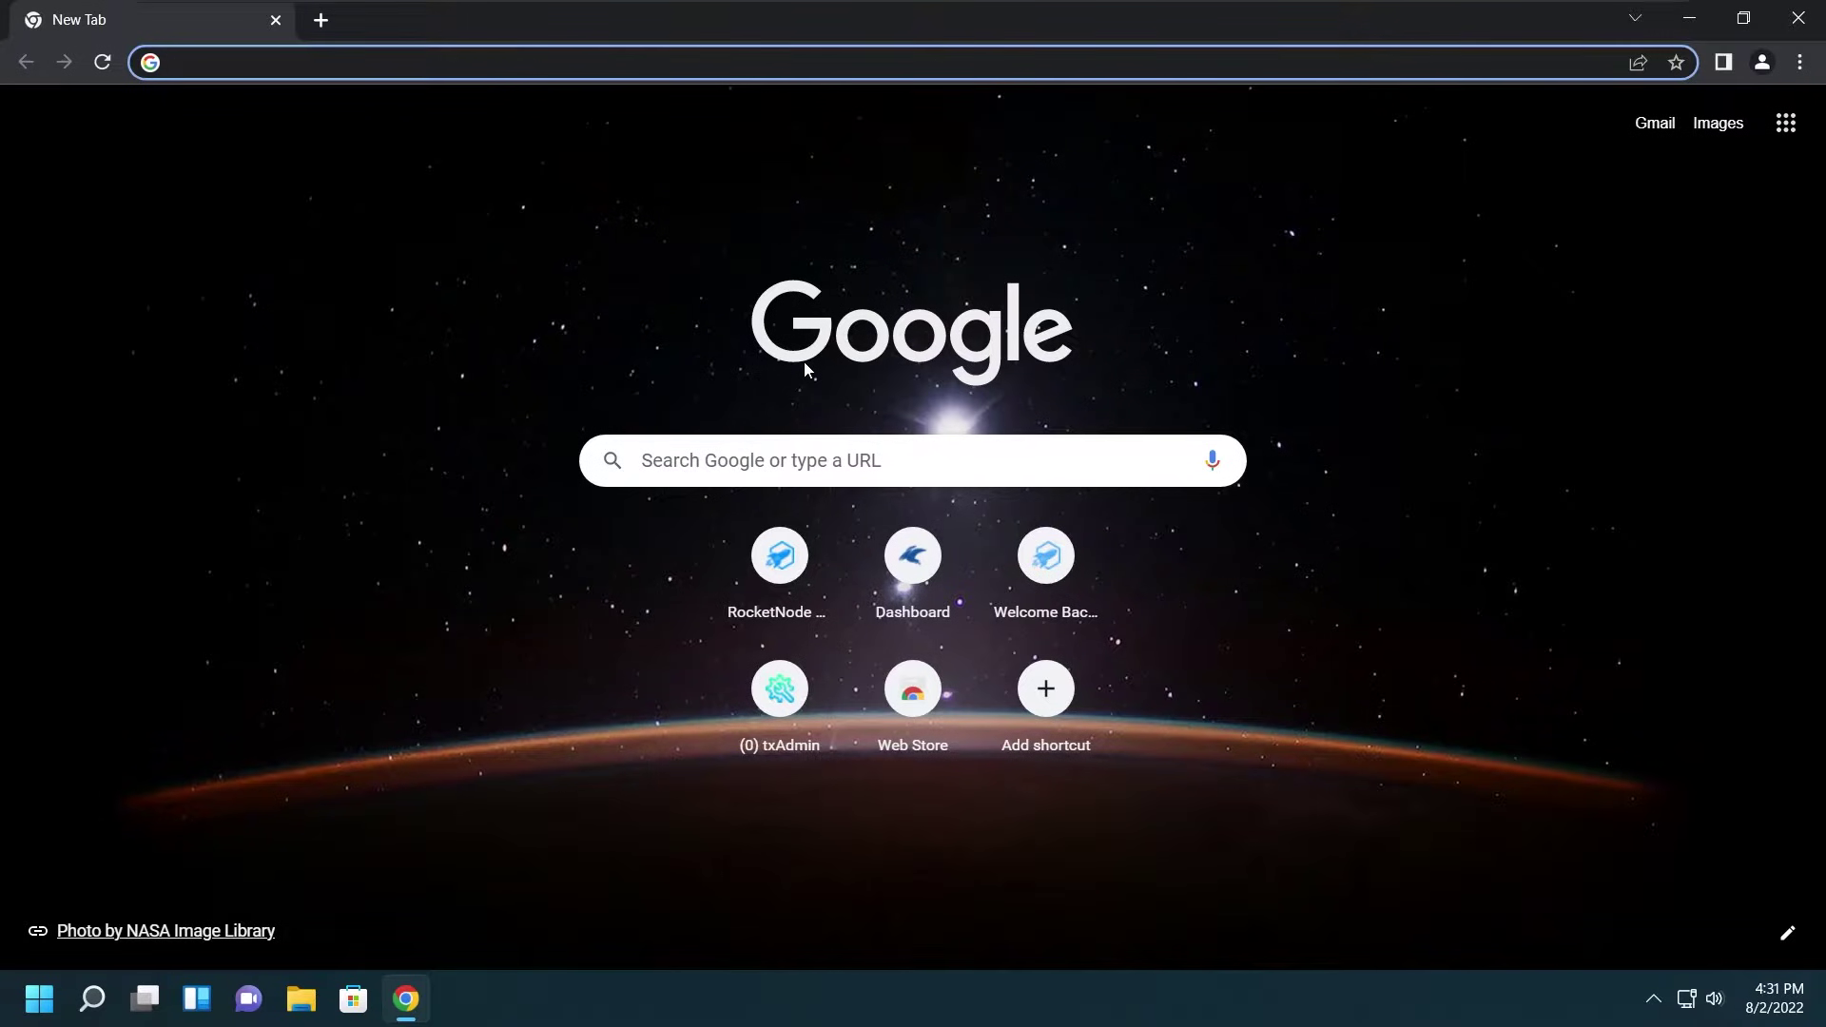
type("rocketnode.net")
key("Return")
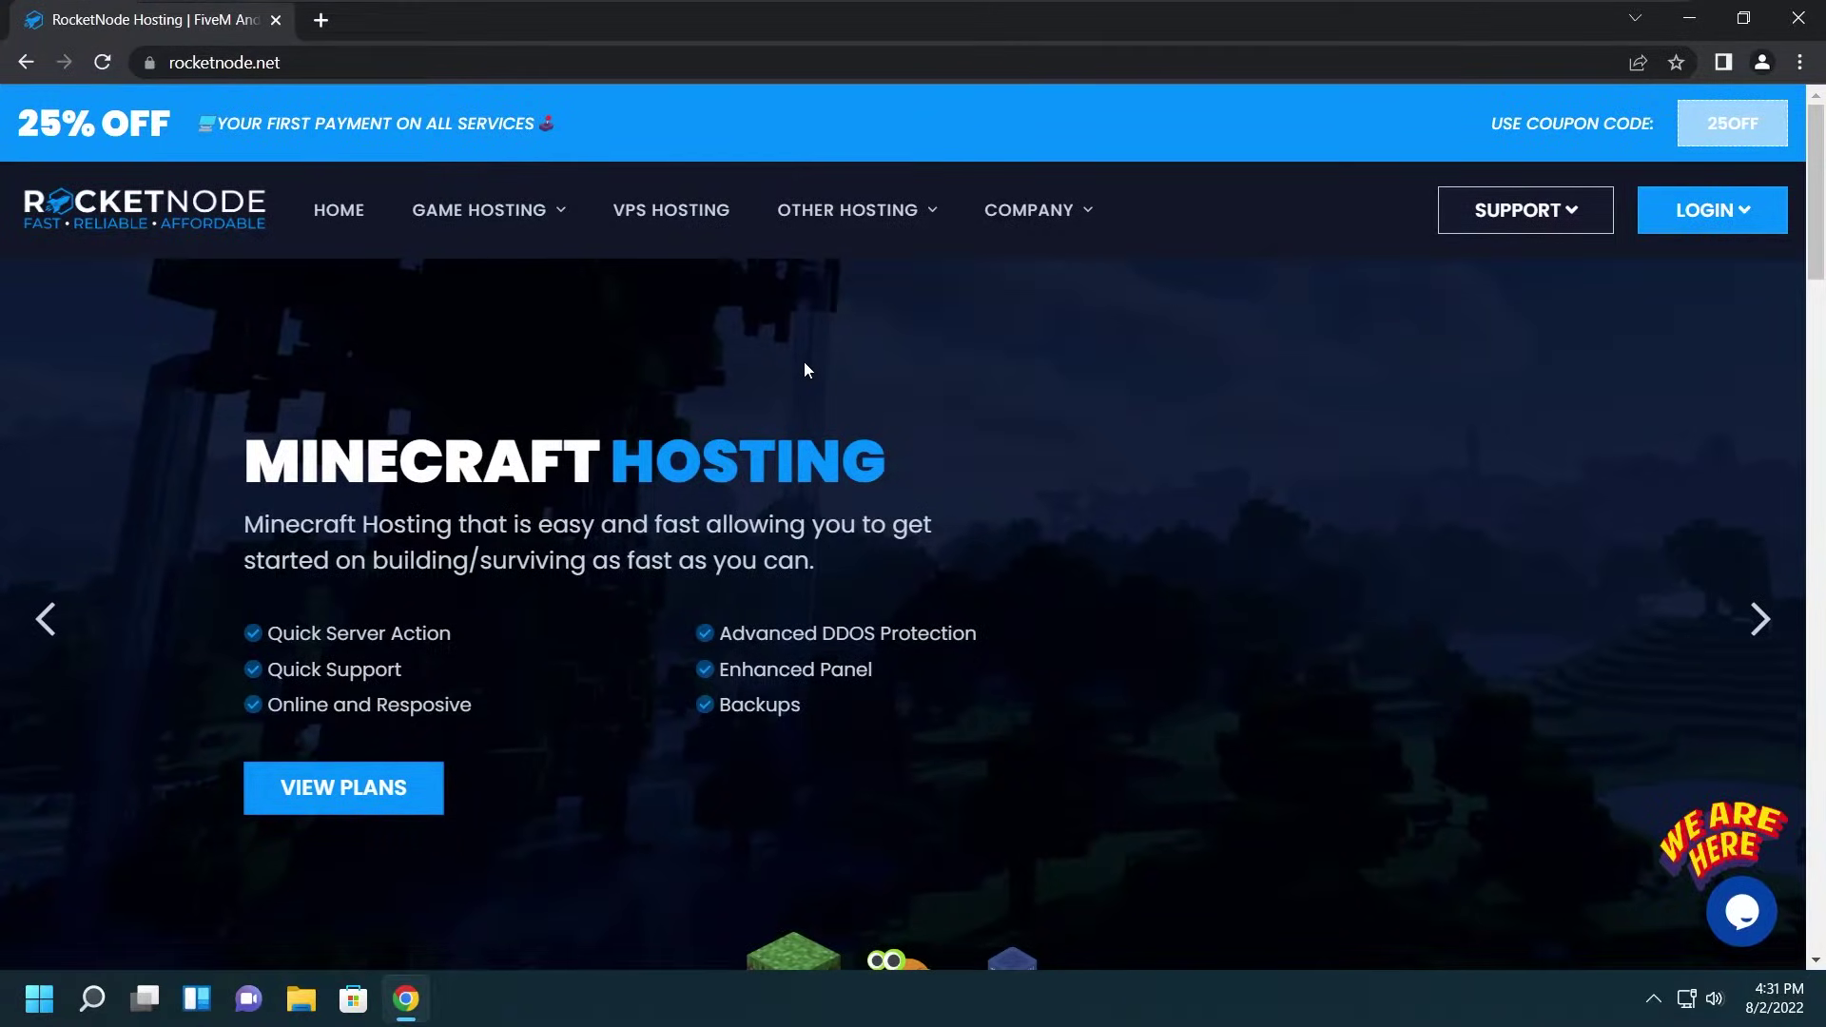
Step: Open the GTA V: FiveM hosting page and scroll down to the plan list
mouse_move(562, 259)
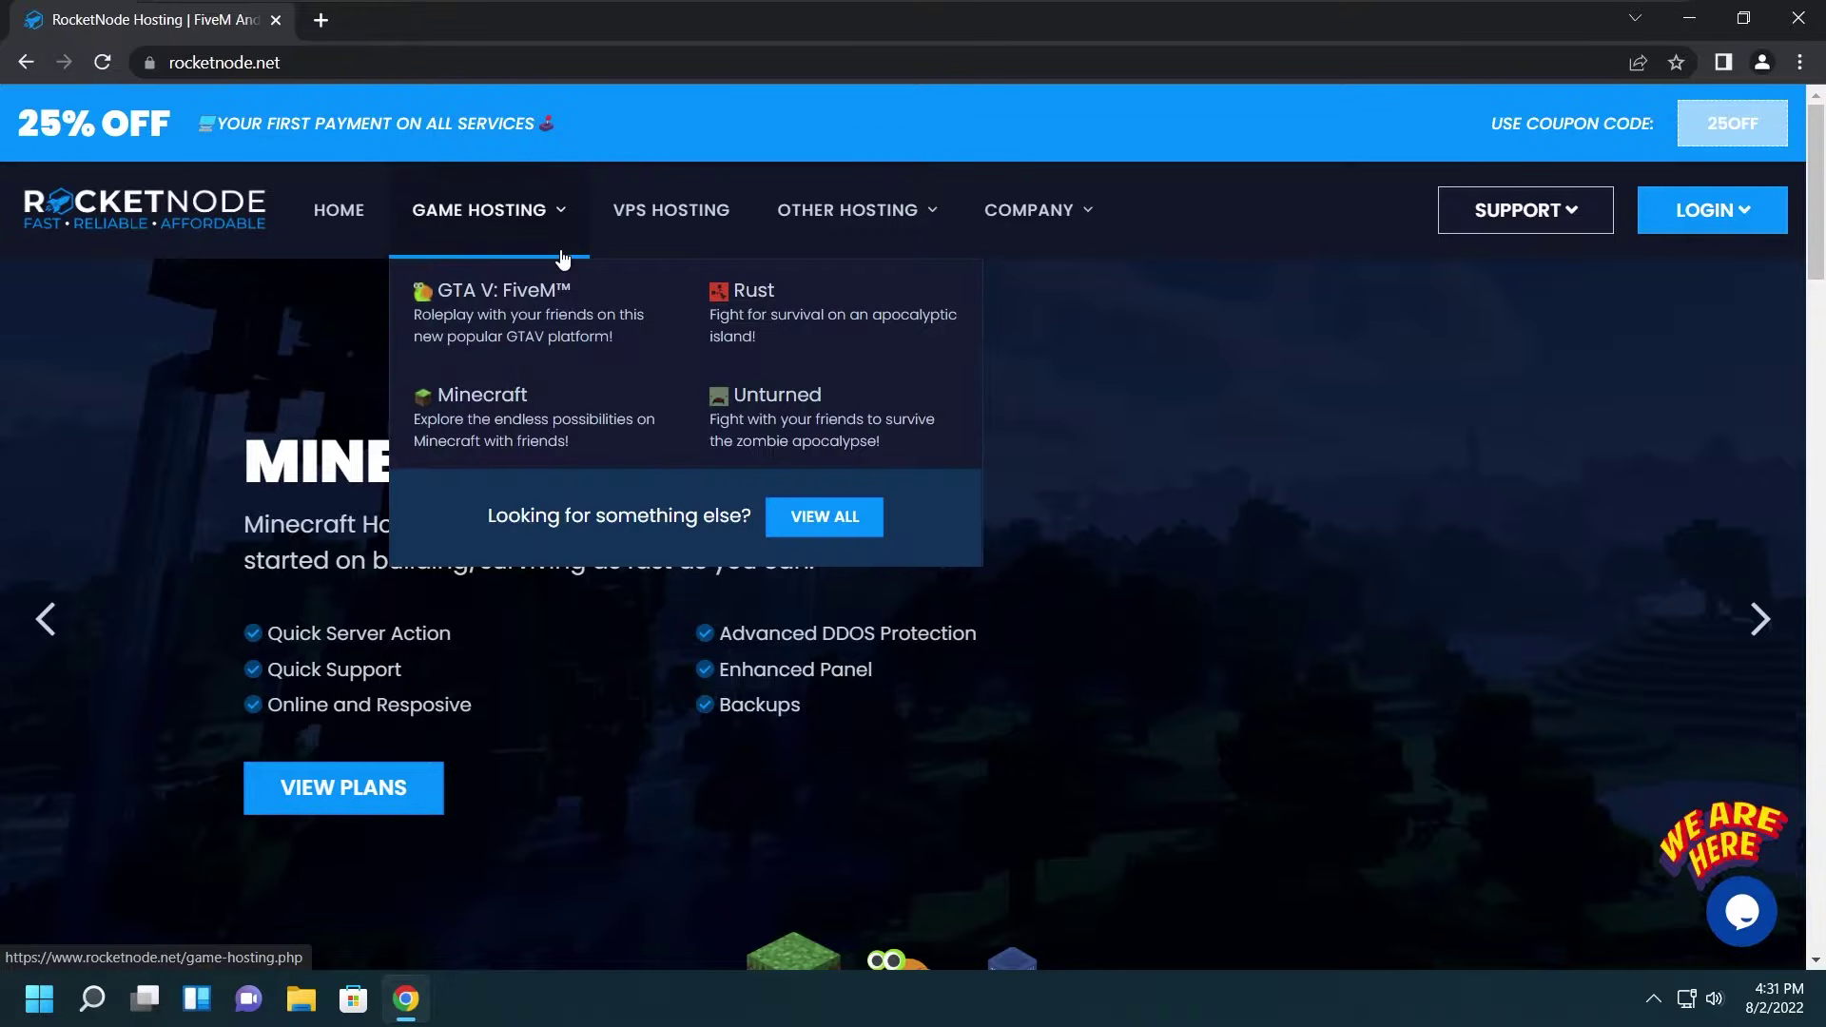
left_click(540, 304)
scroll(641, 503, "down", 2)
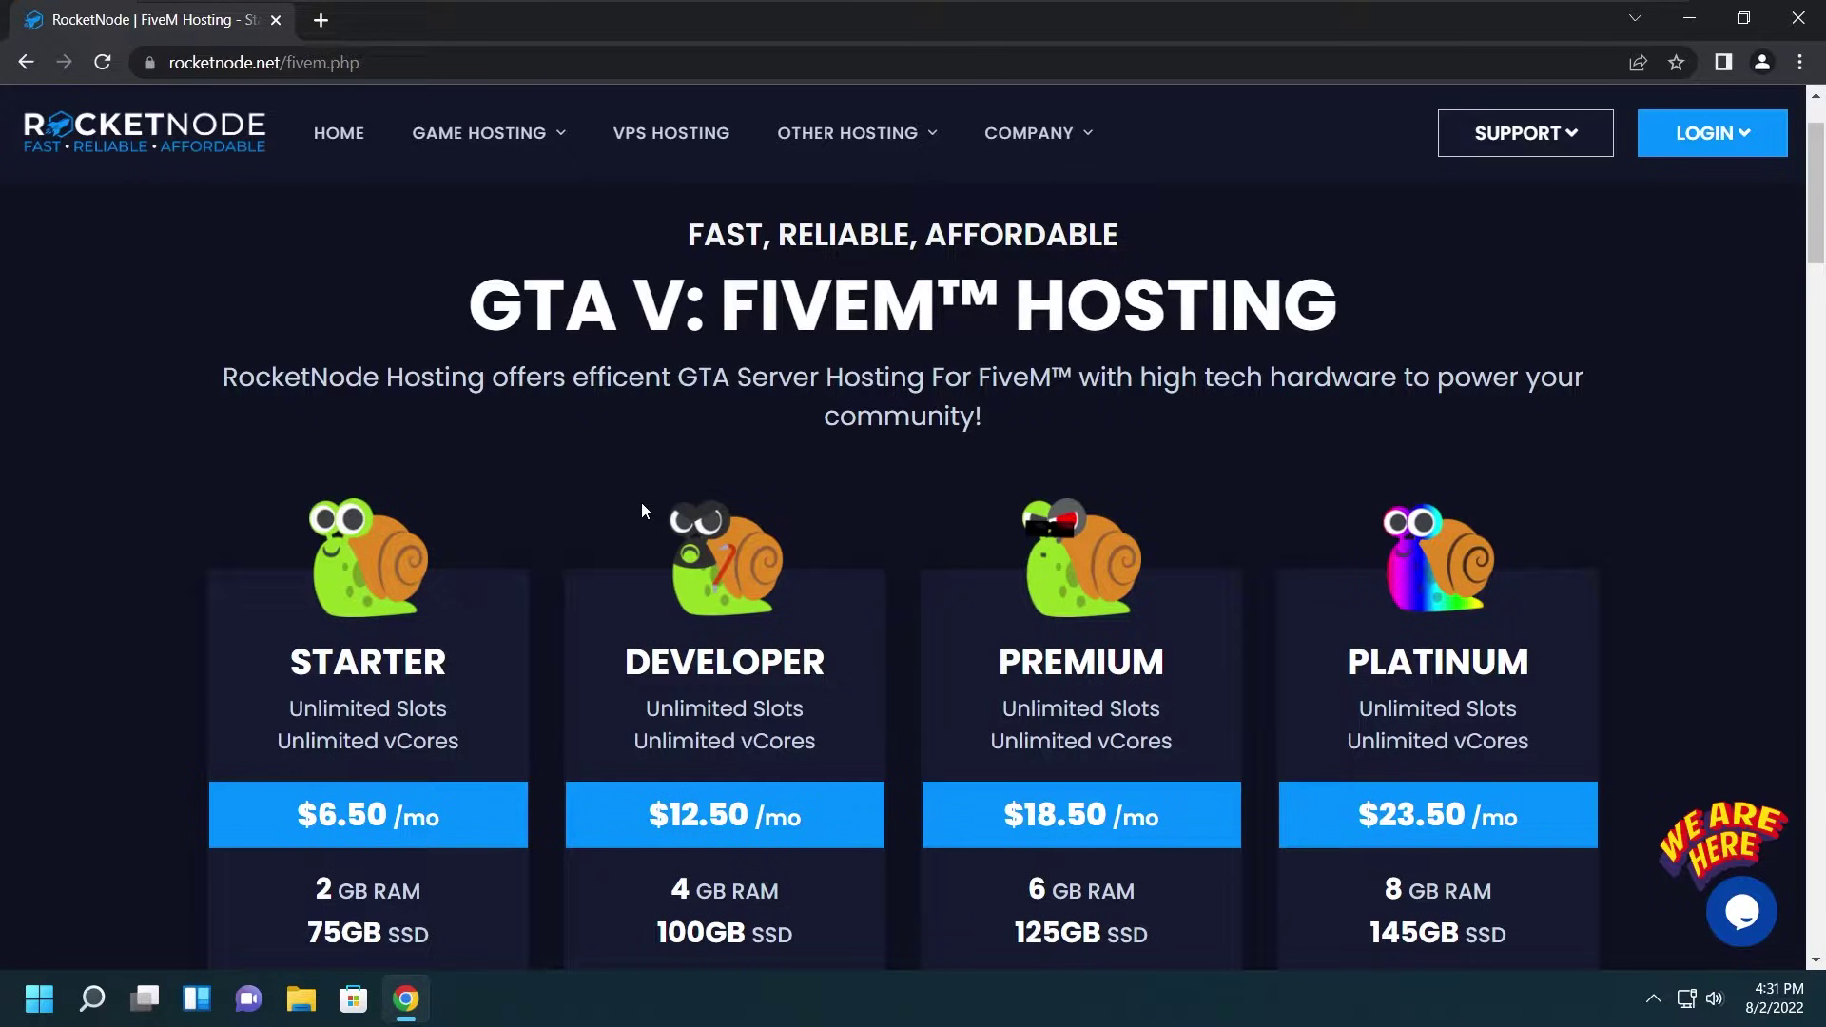
scroll(586, 504, "down", 1)
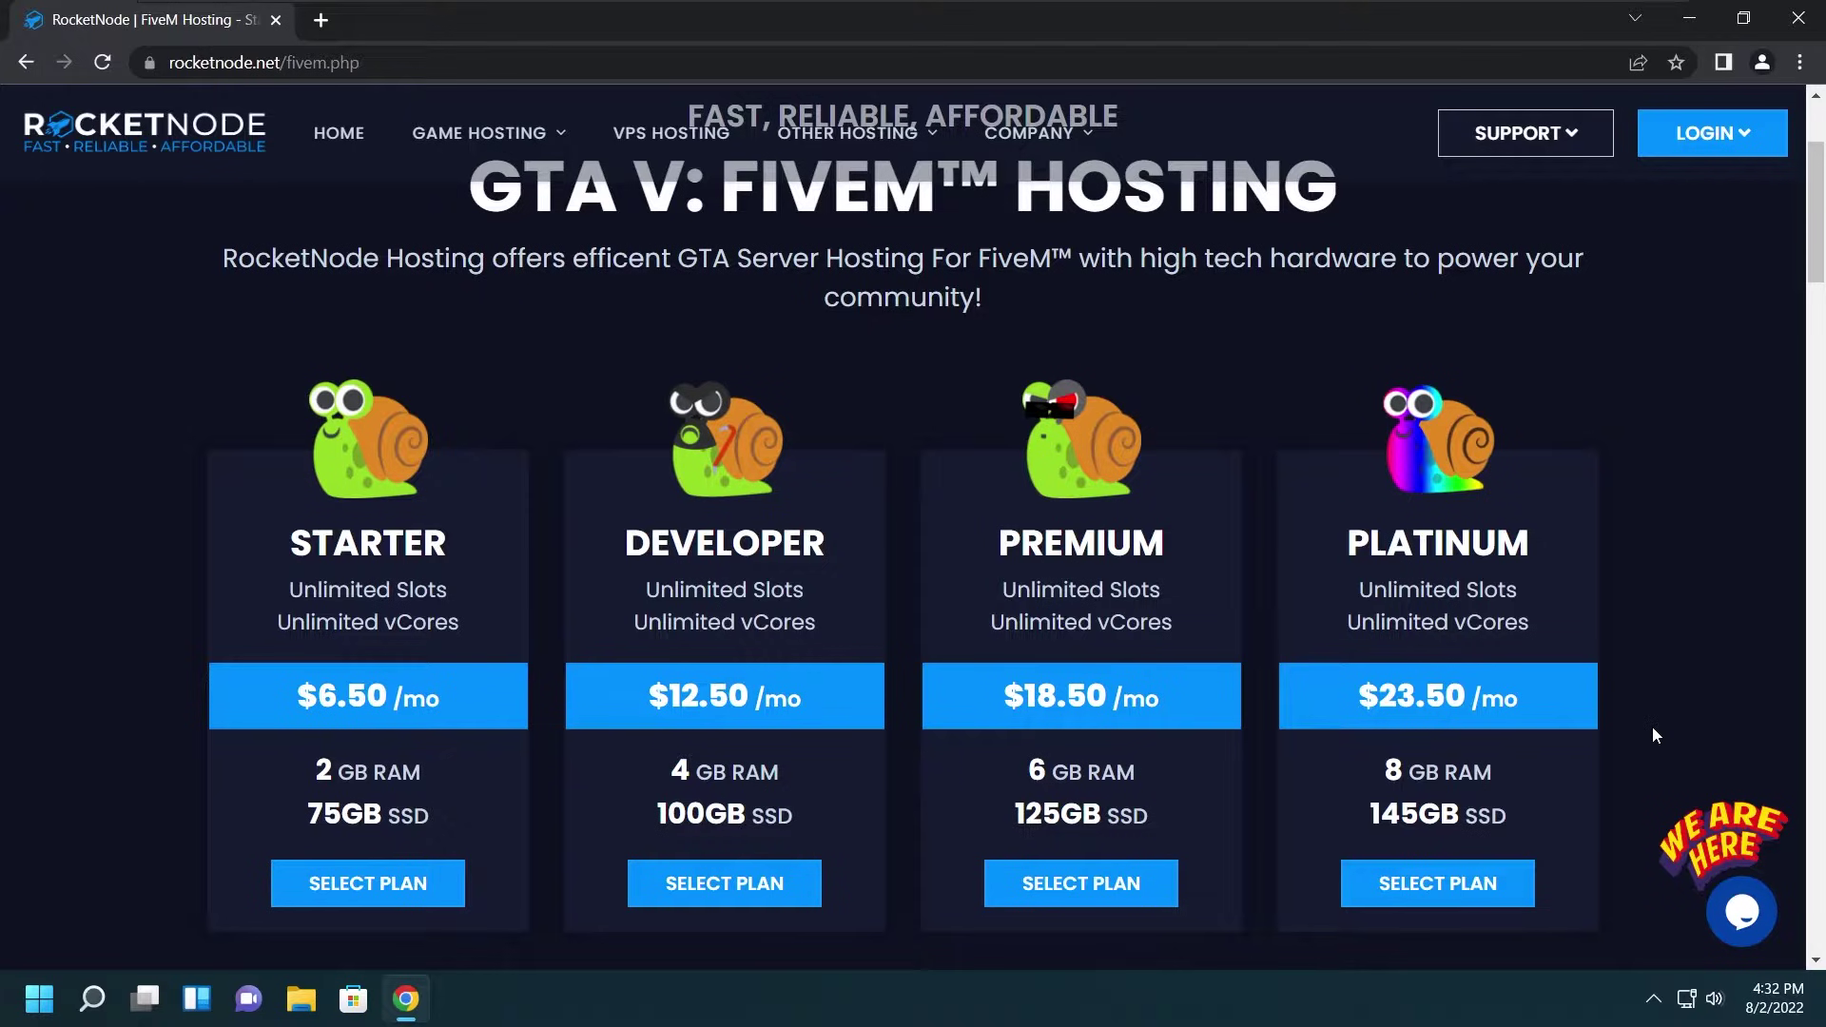
scroll(1270, 648, "down", 1)
scroll(1270, 649, "down", 4)
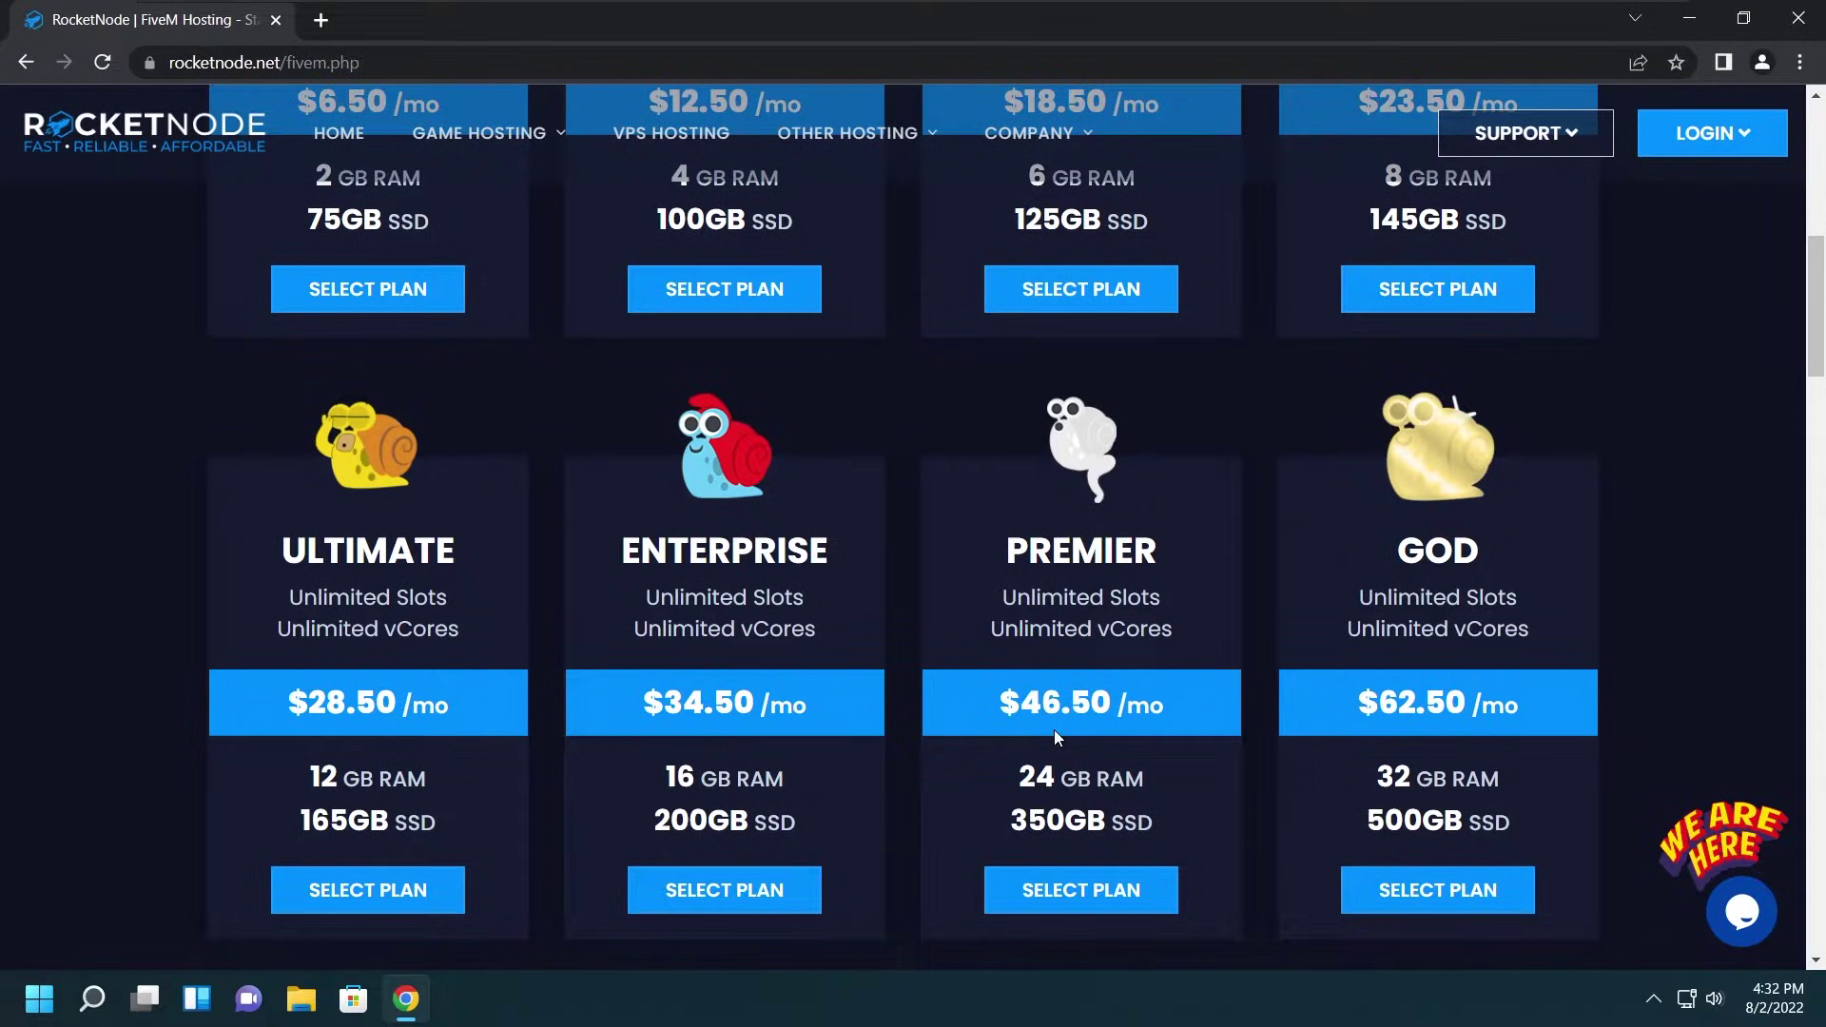
scroll(974, 761, "down", 2)
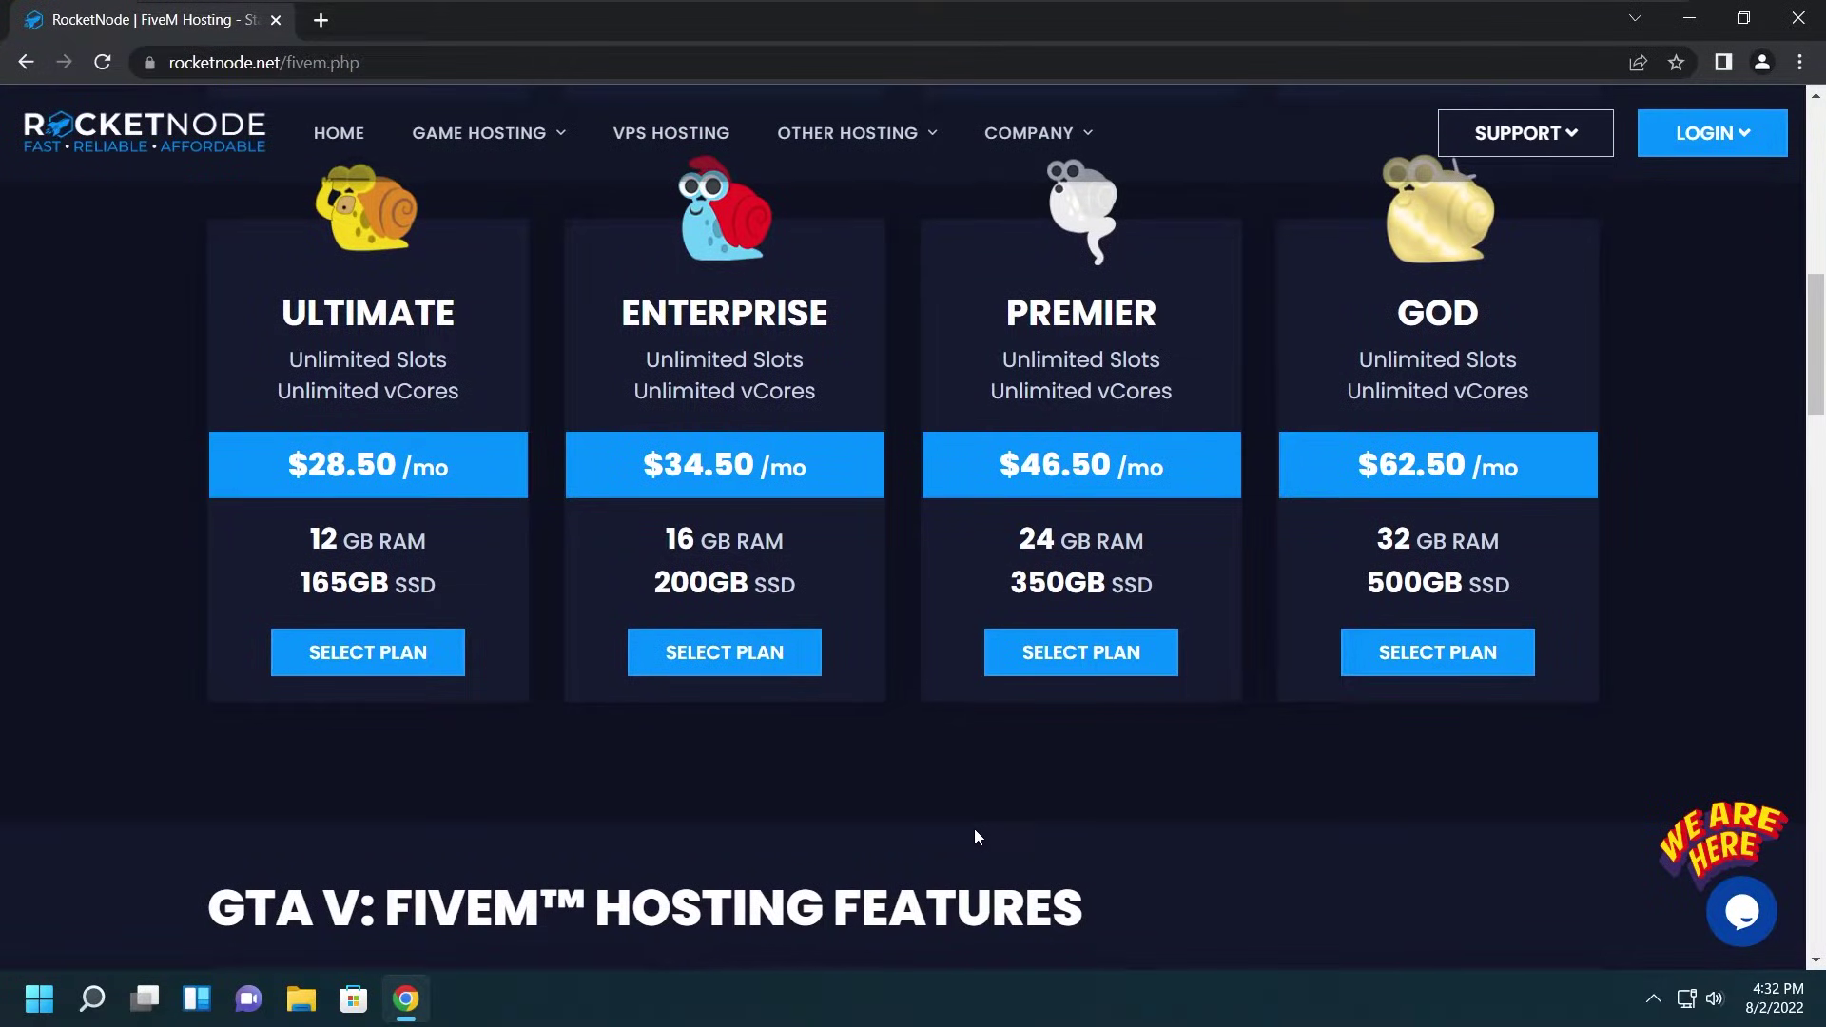
Step: Order the Enterprise FiveM plan and set its panel name to RocketRatRP
left_click(649, 661)
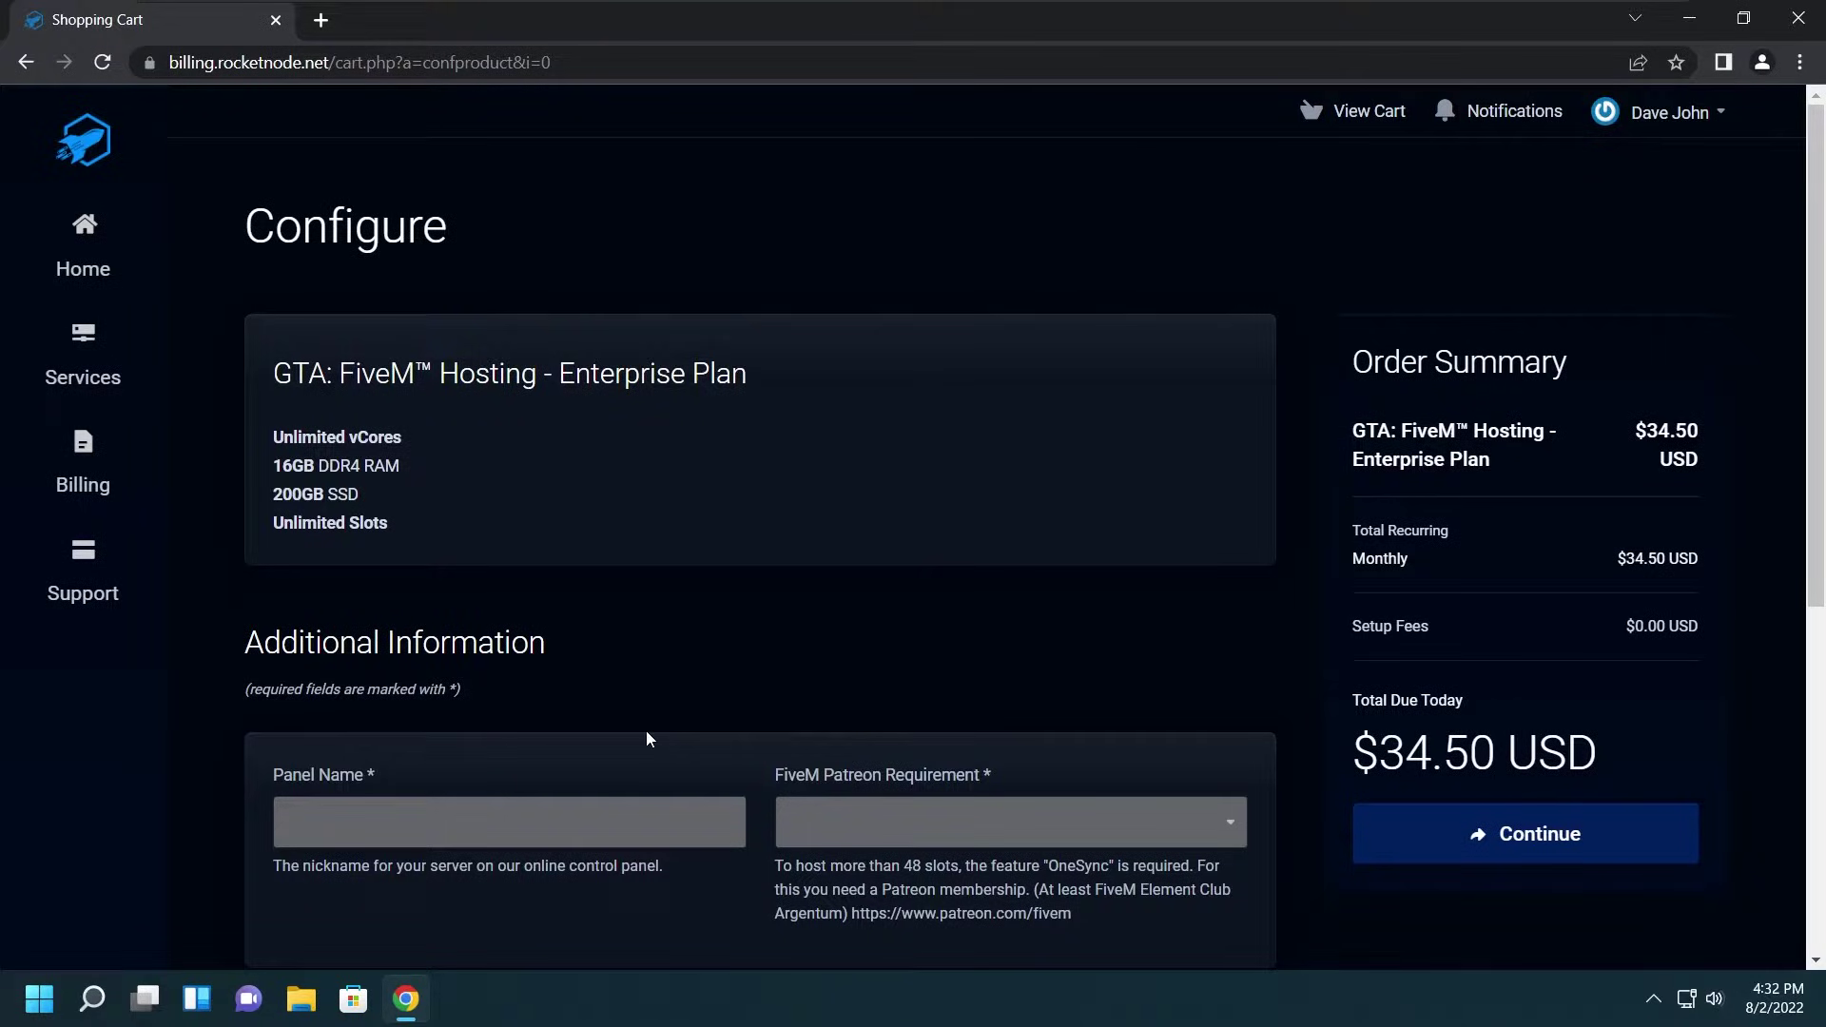
left_click(647, 818)
key("Down")
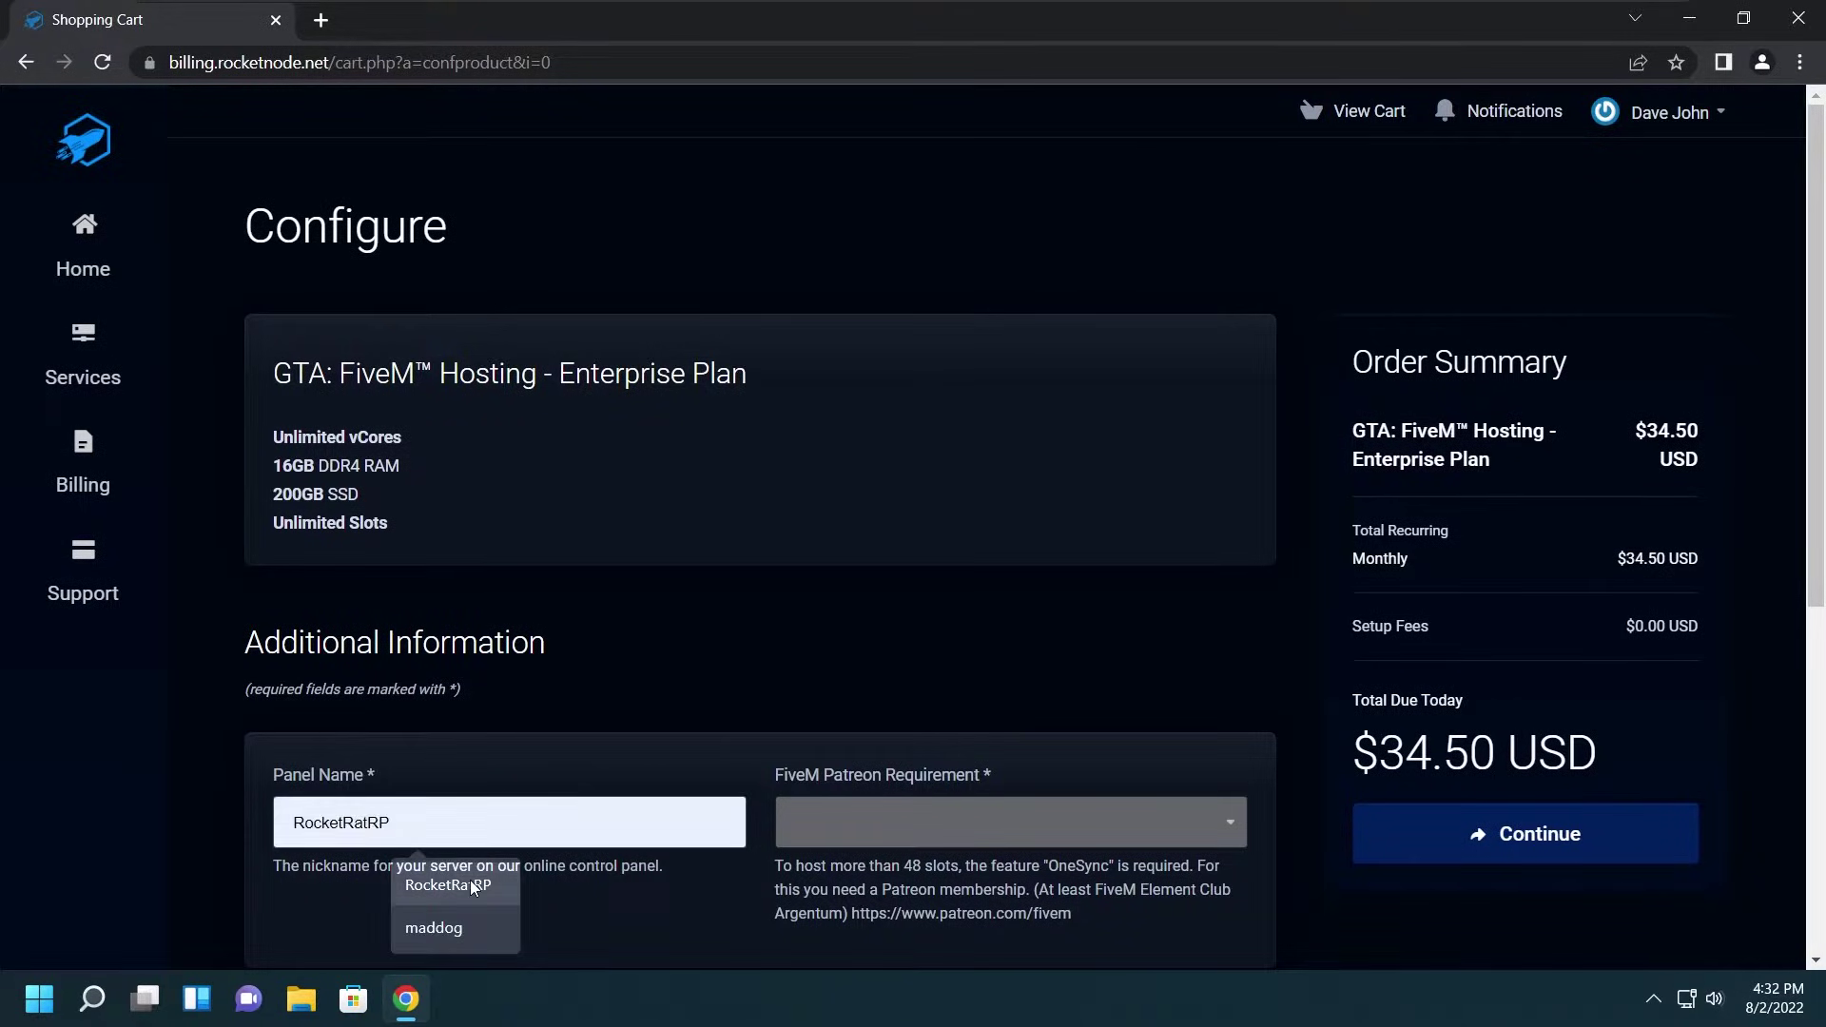
key("Return")
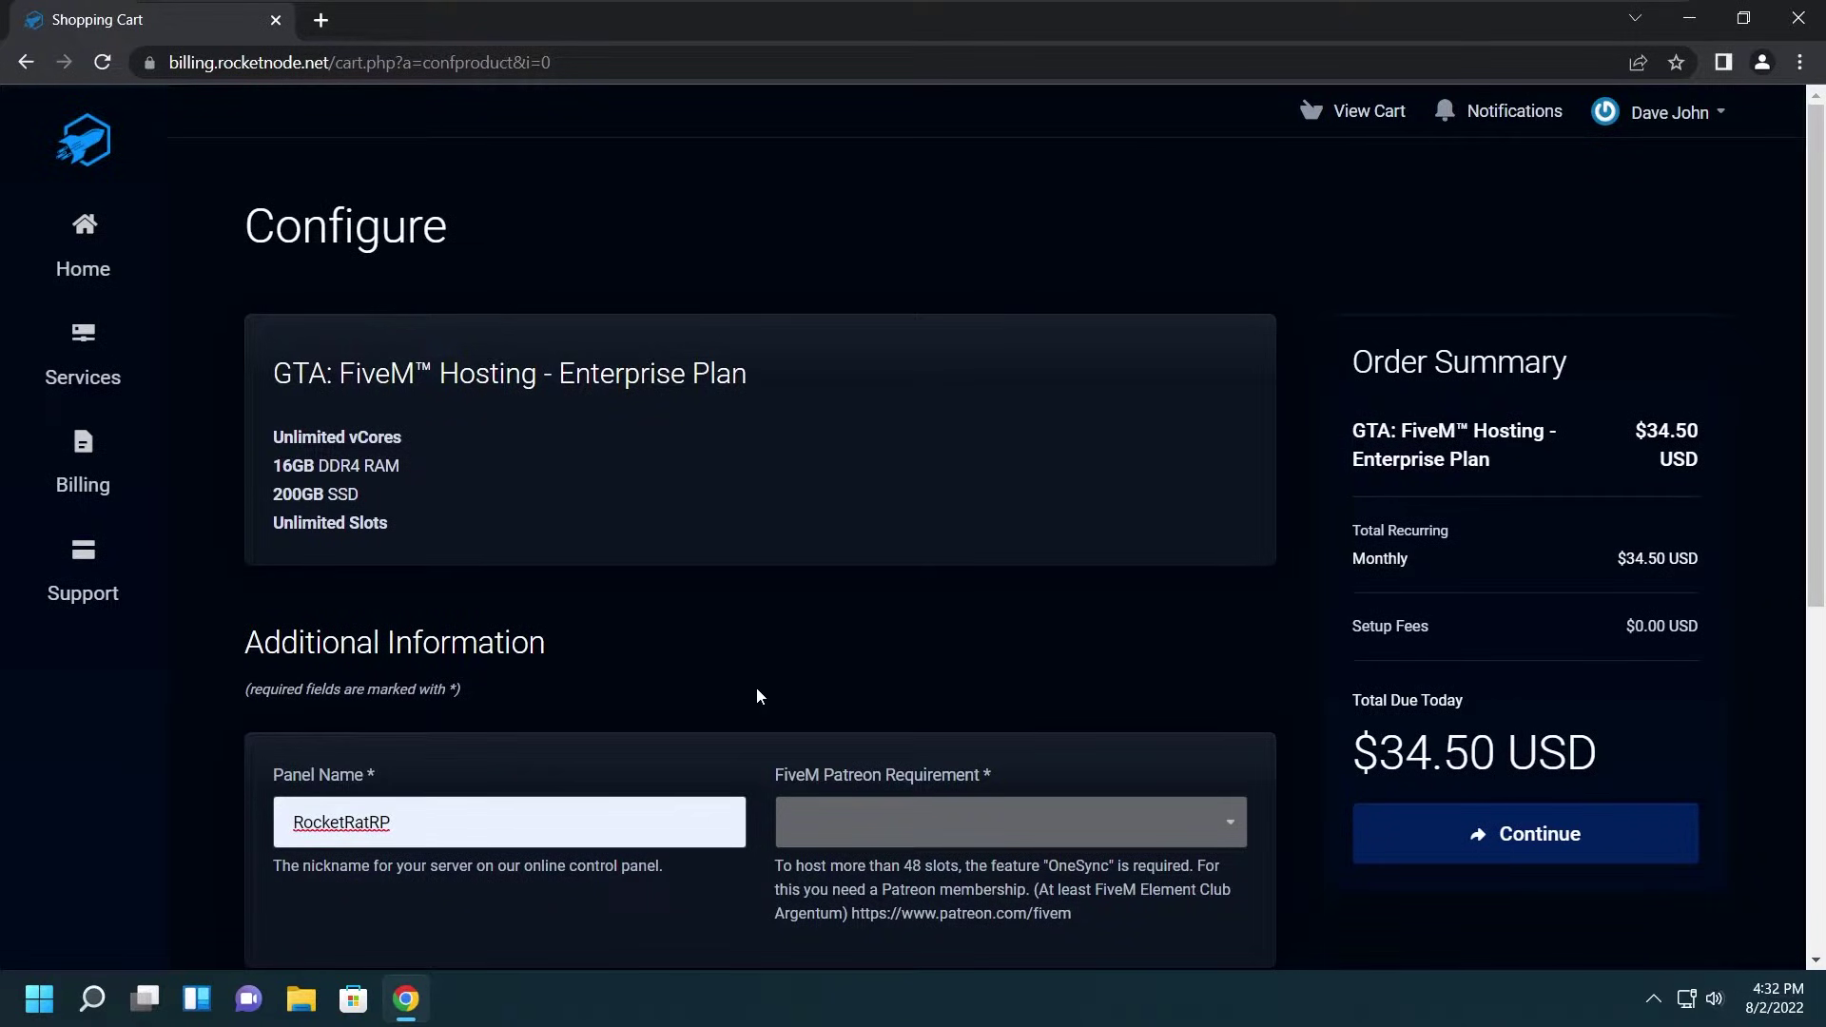
Step: Set the FiveM Patreon Requirement to I Understand
scroll(712, 703, "down", 1)
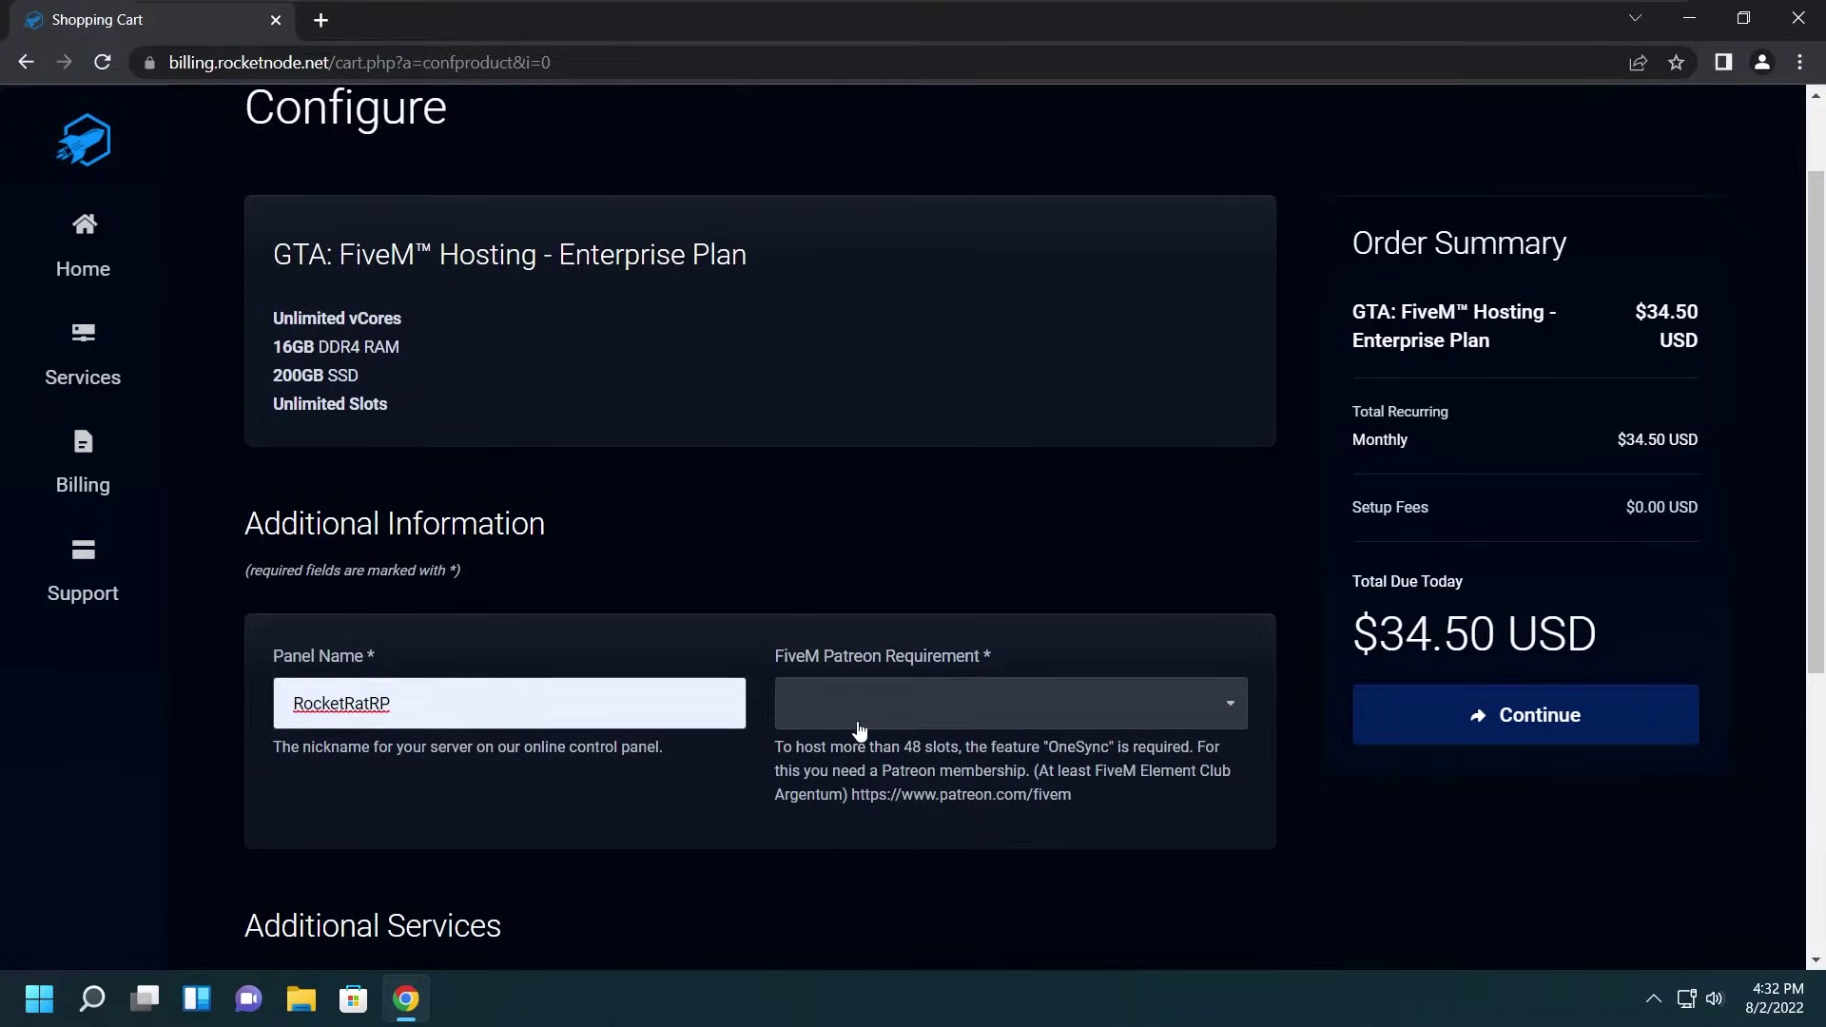
left_click(858, 728)
left_click(858, 752)
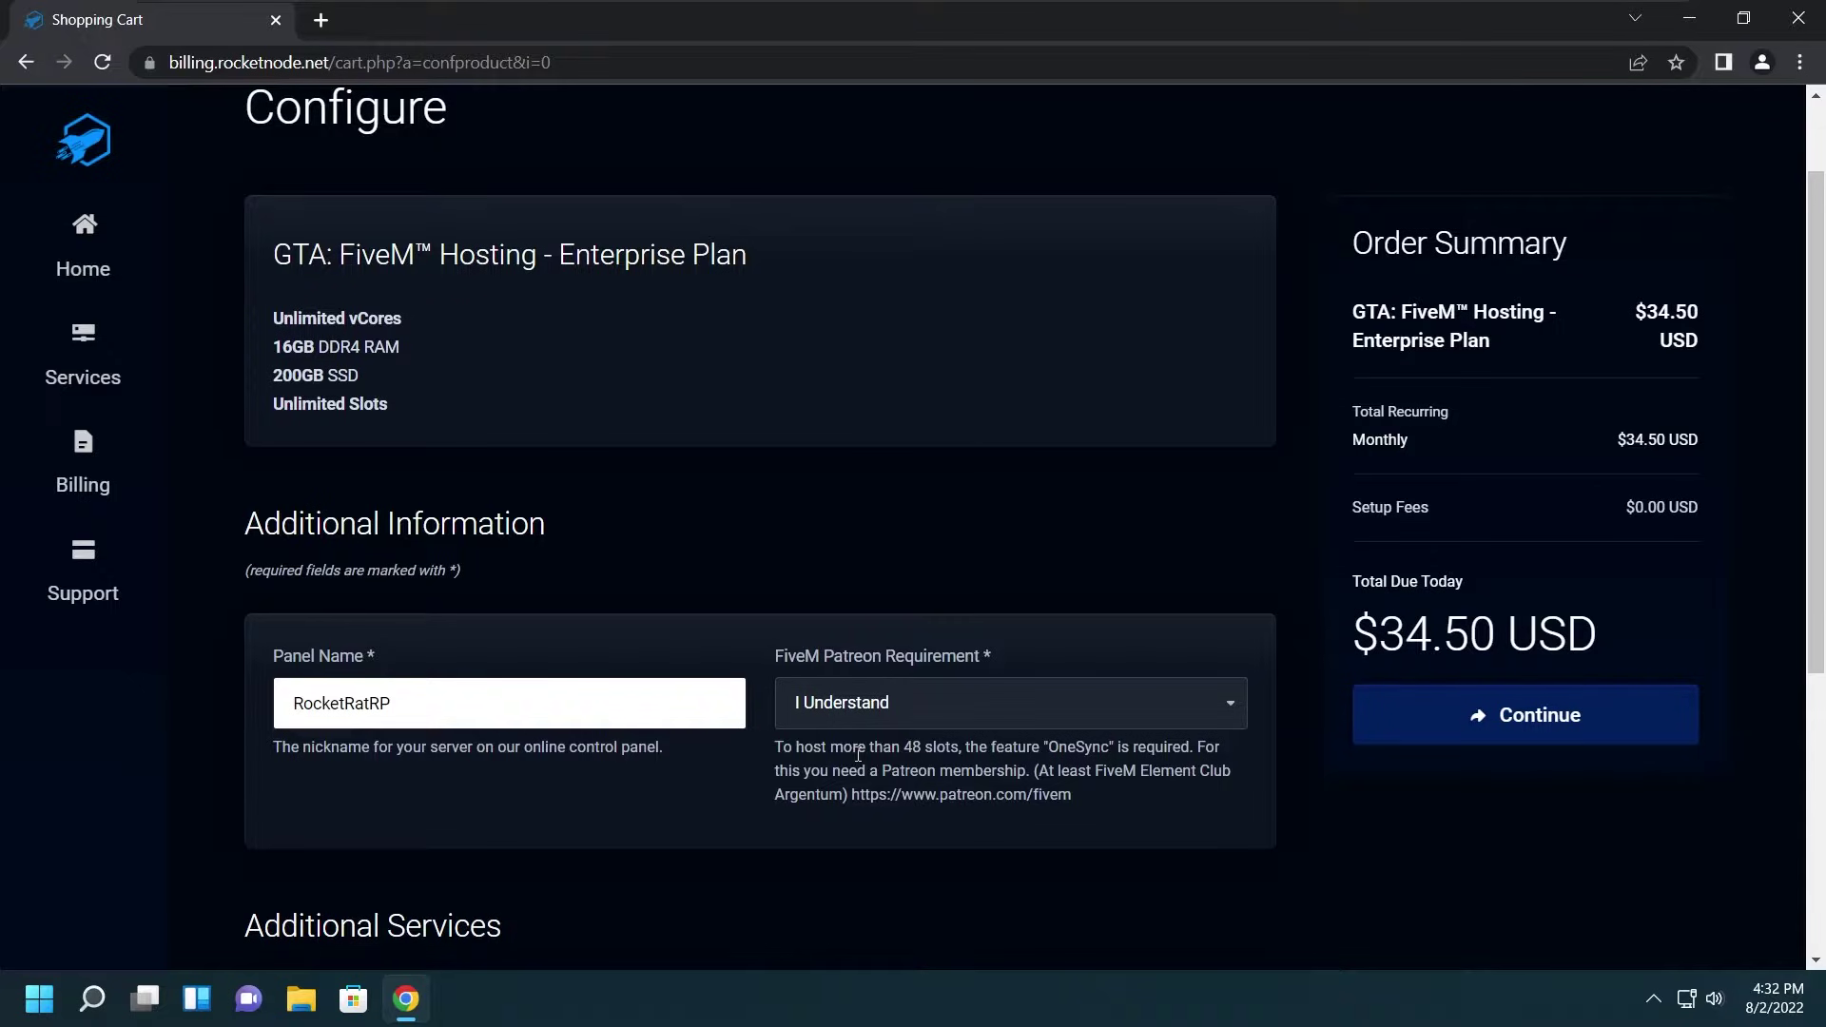
scroll(858, 754, "down", 2)
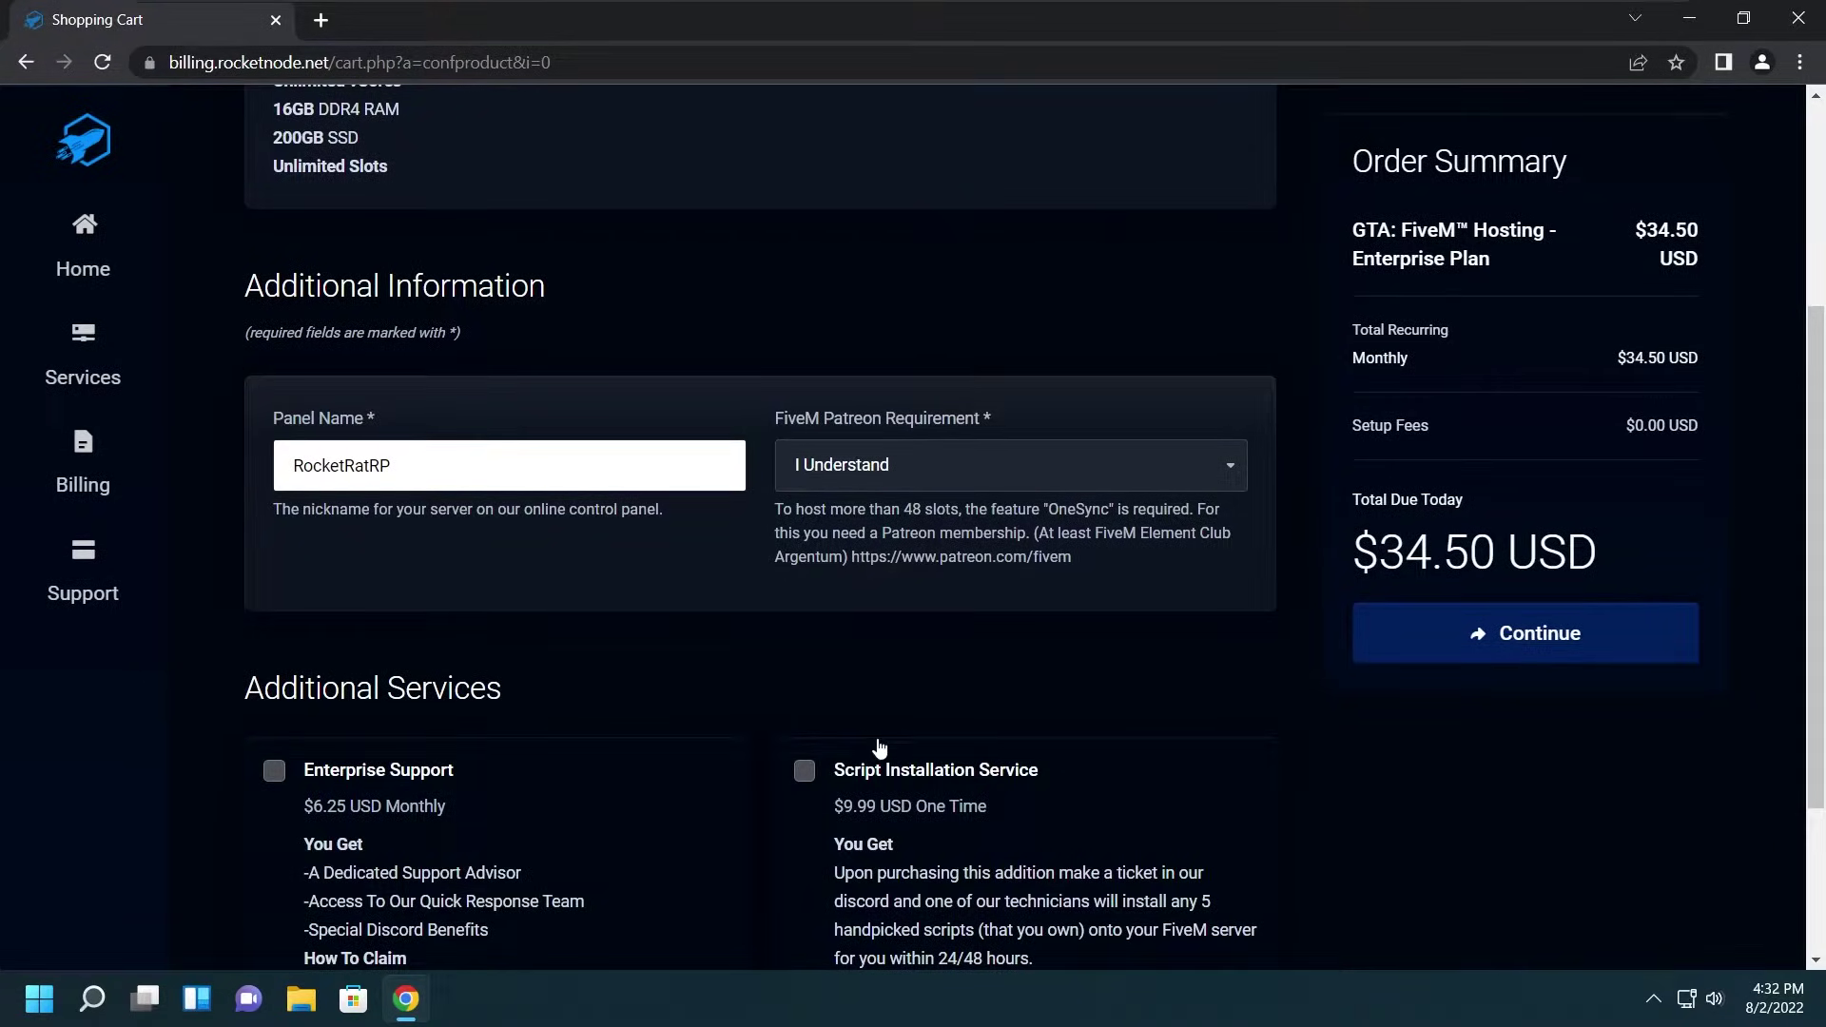
scroll(875, 746, "down", 1)
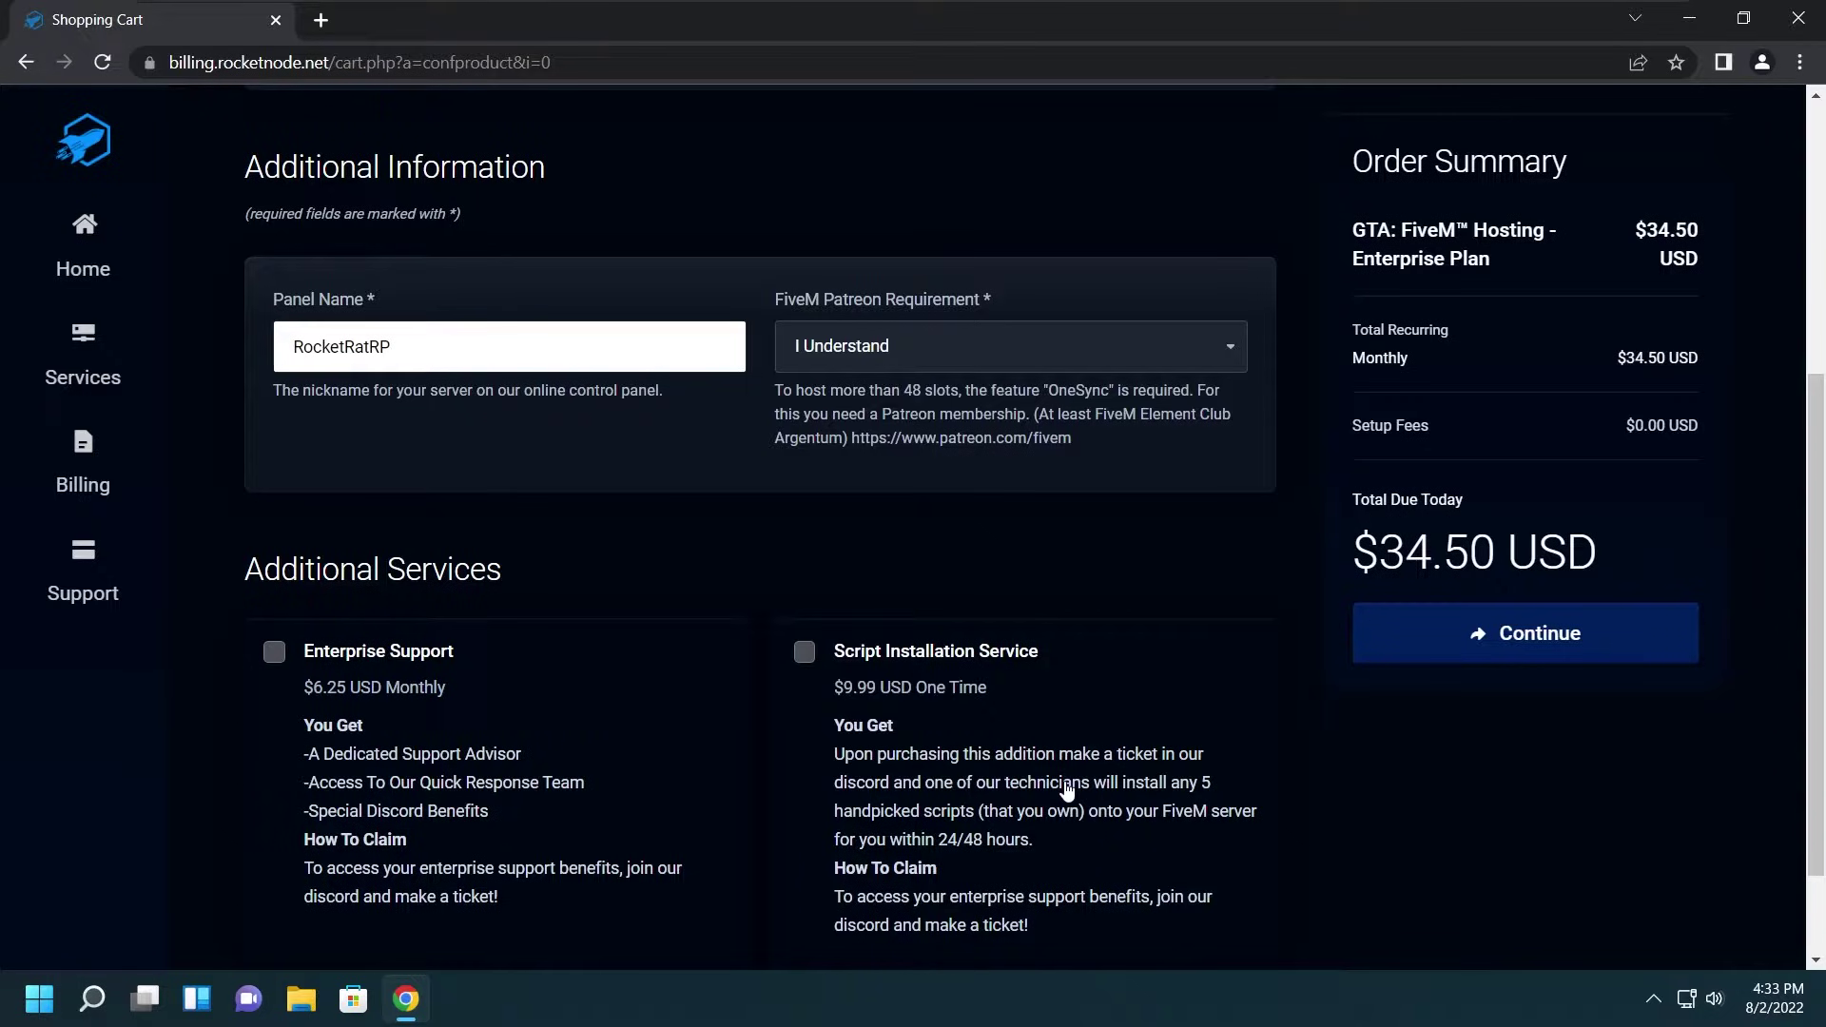
Step: Continue to checkout and validate promo code 25OFF, bringing today's total to $25.87
left_click(1406, 655)
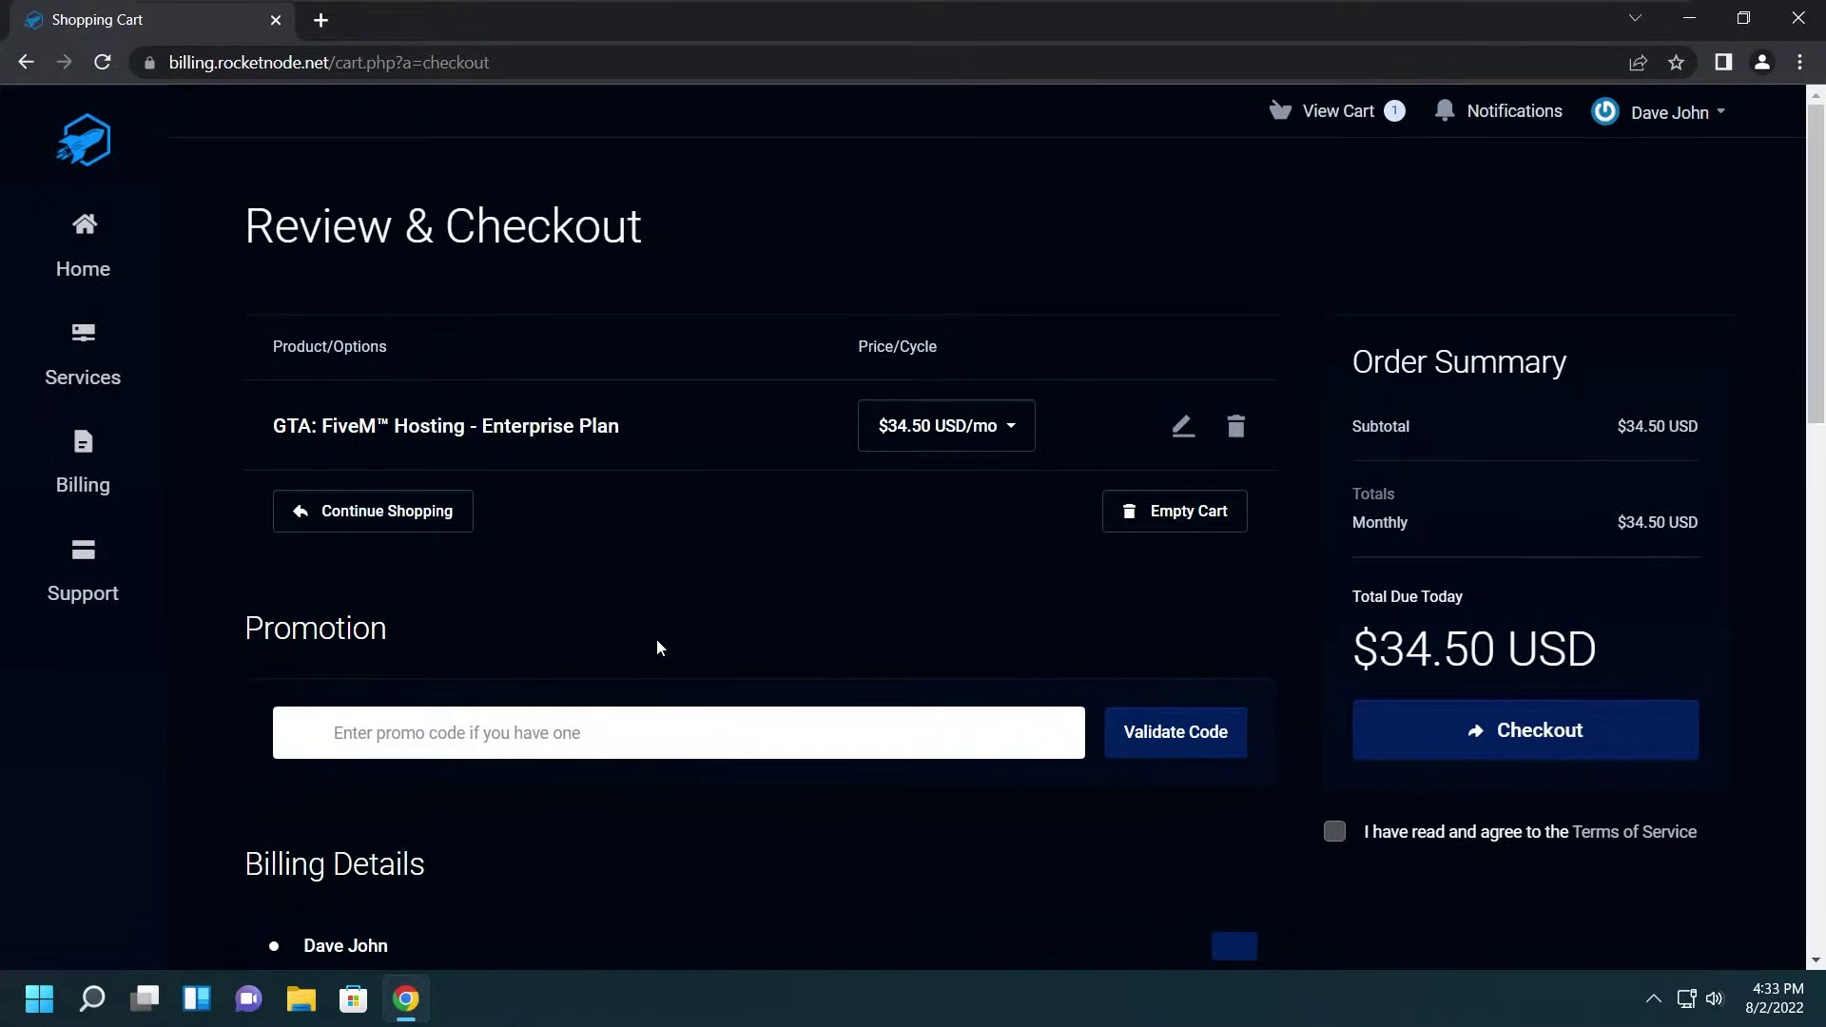
left_click(612, 746)
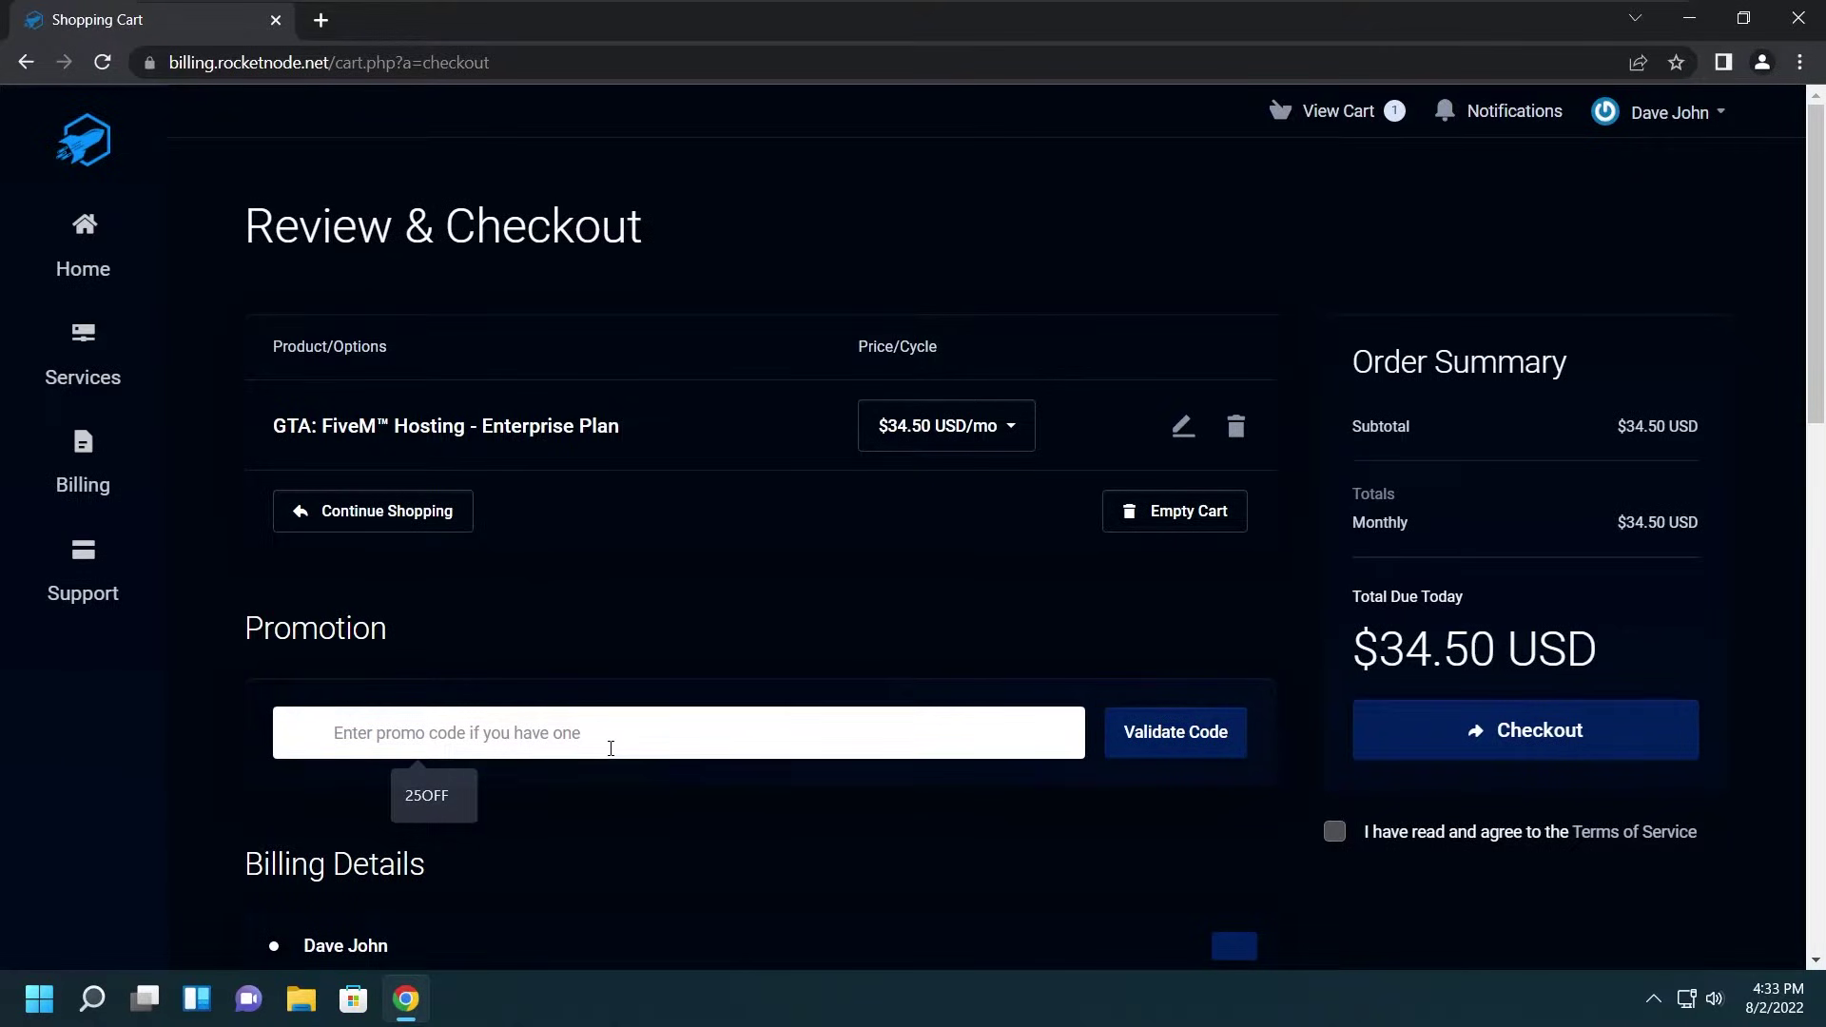
left_click(456, 804)
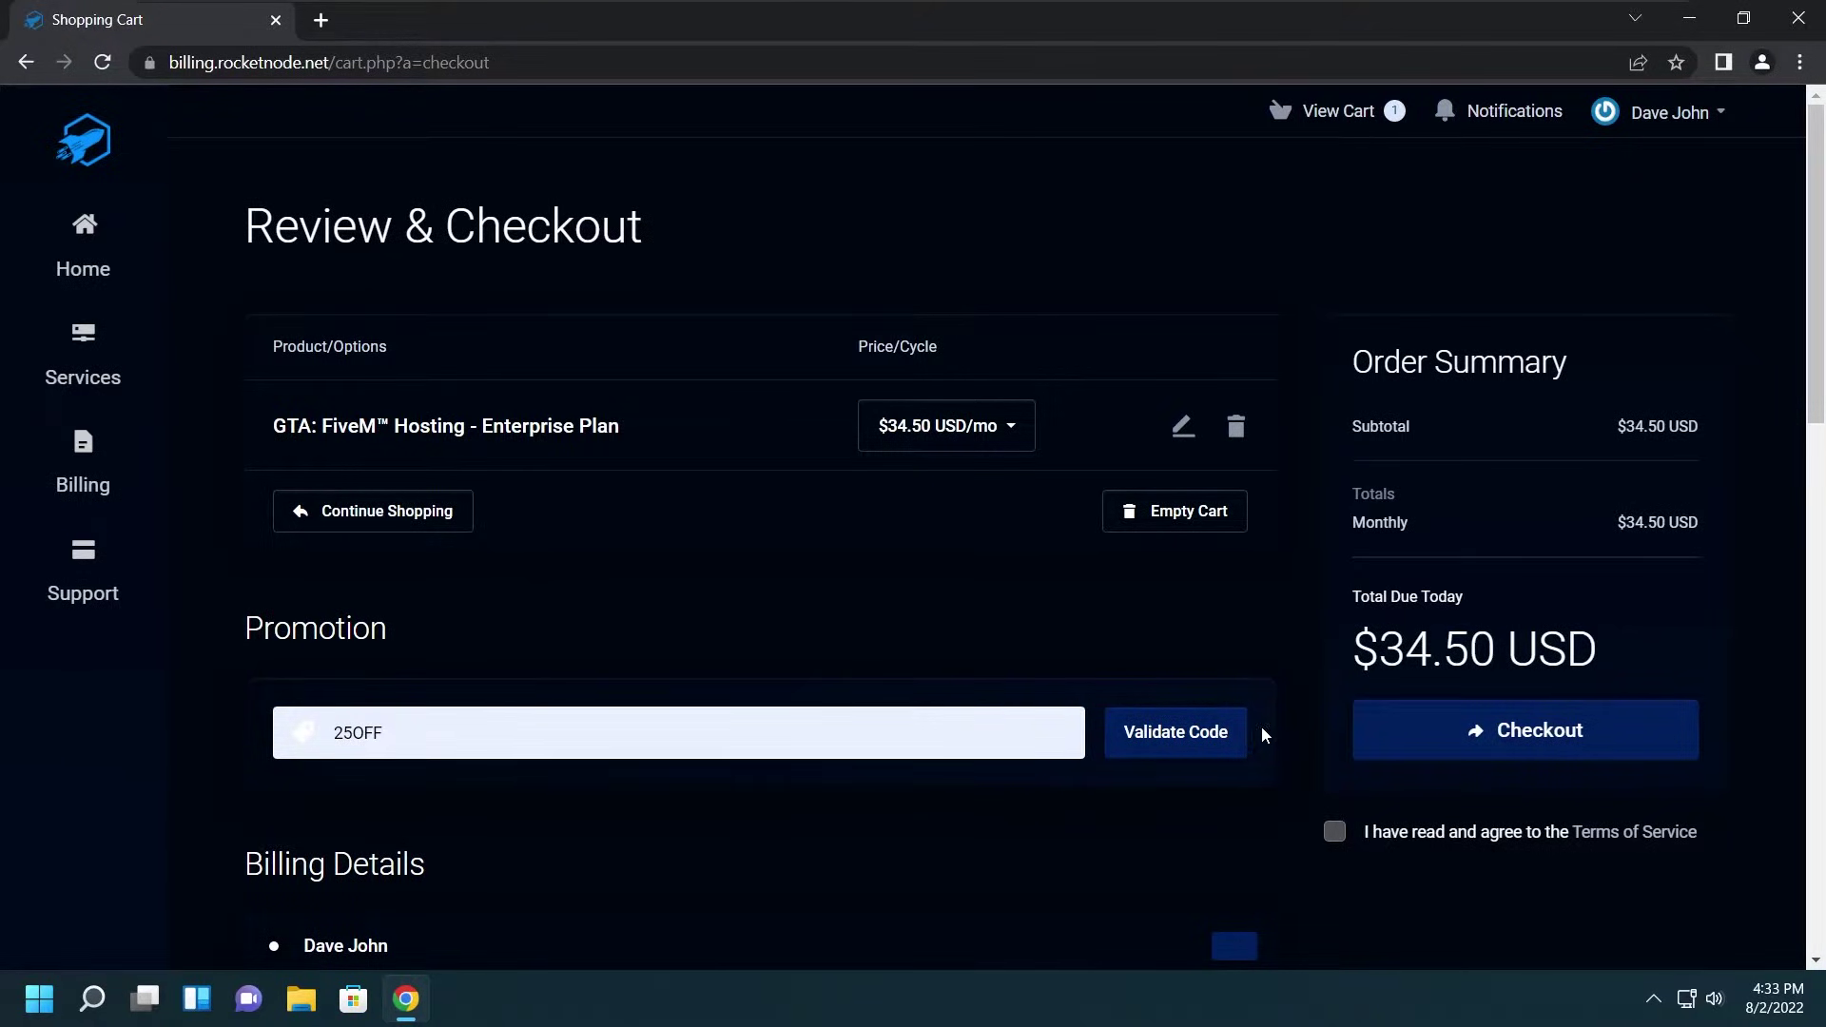
left_click(1208, 758)
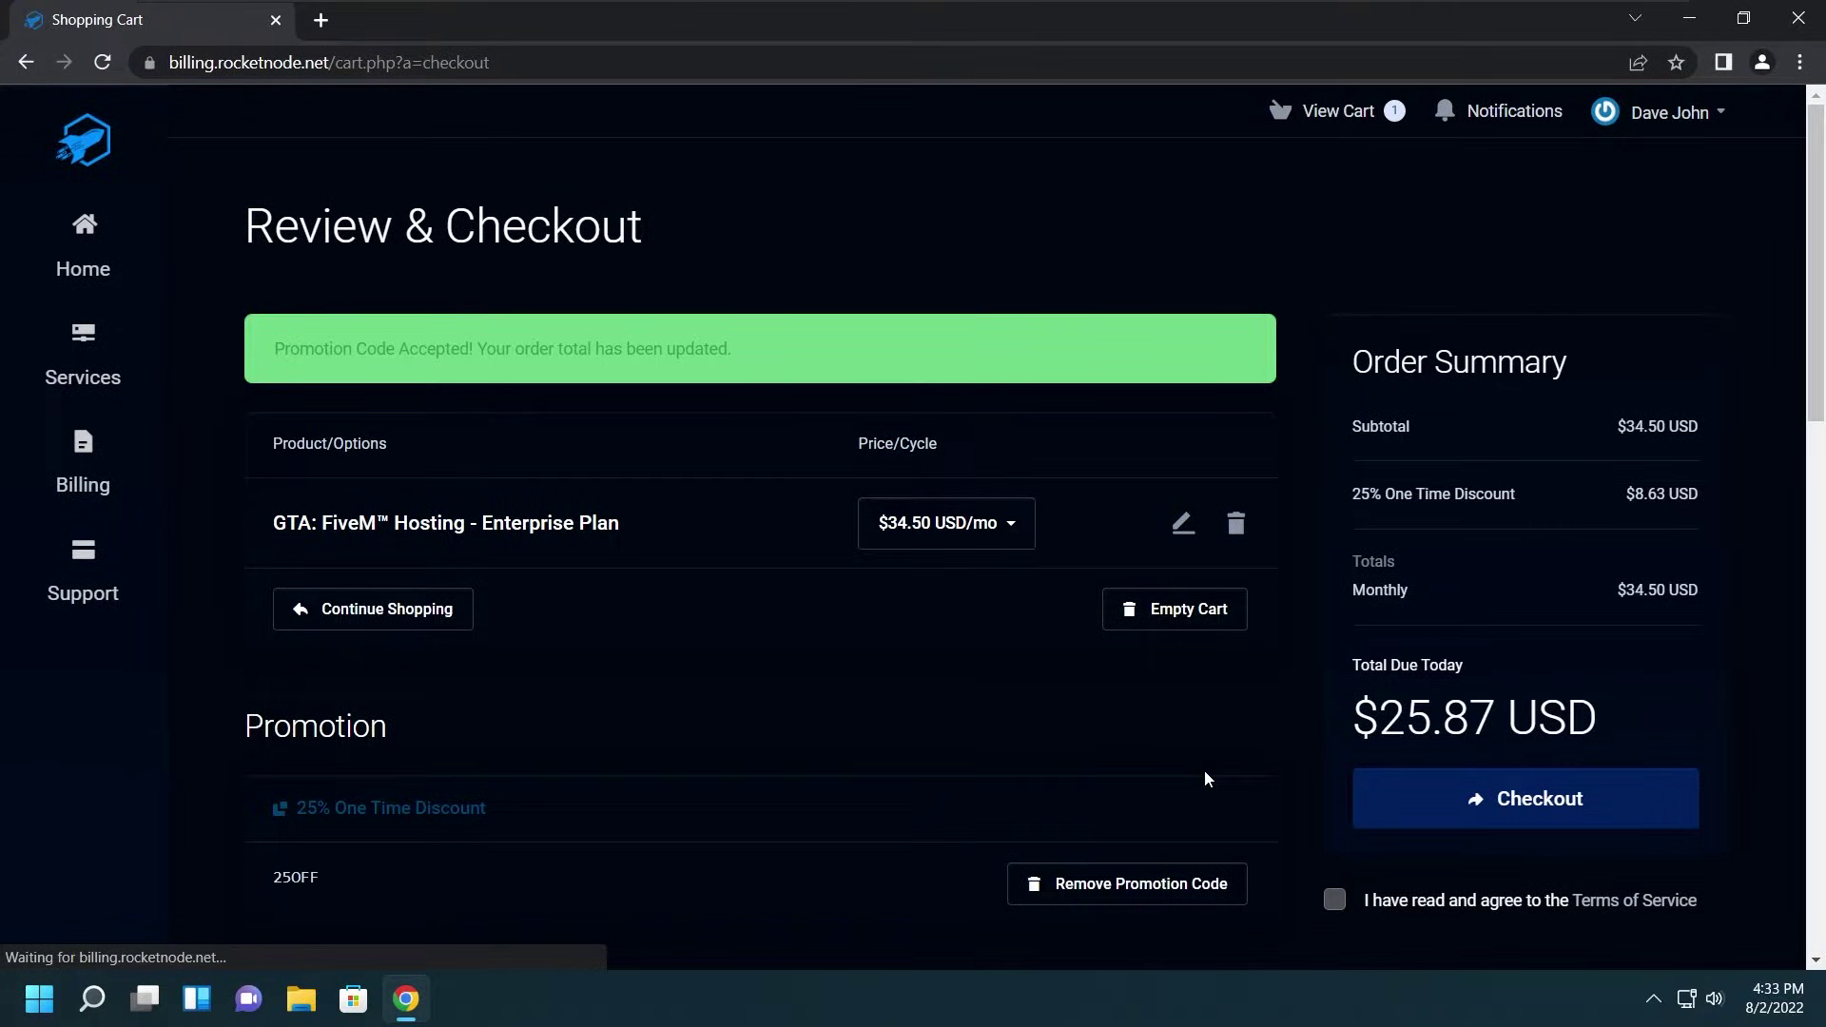
scroll(1205, 772, "down", 5)
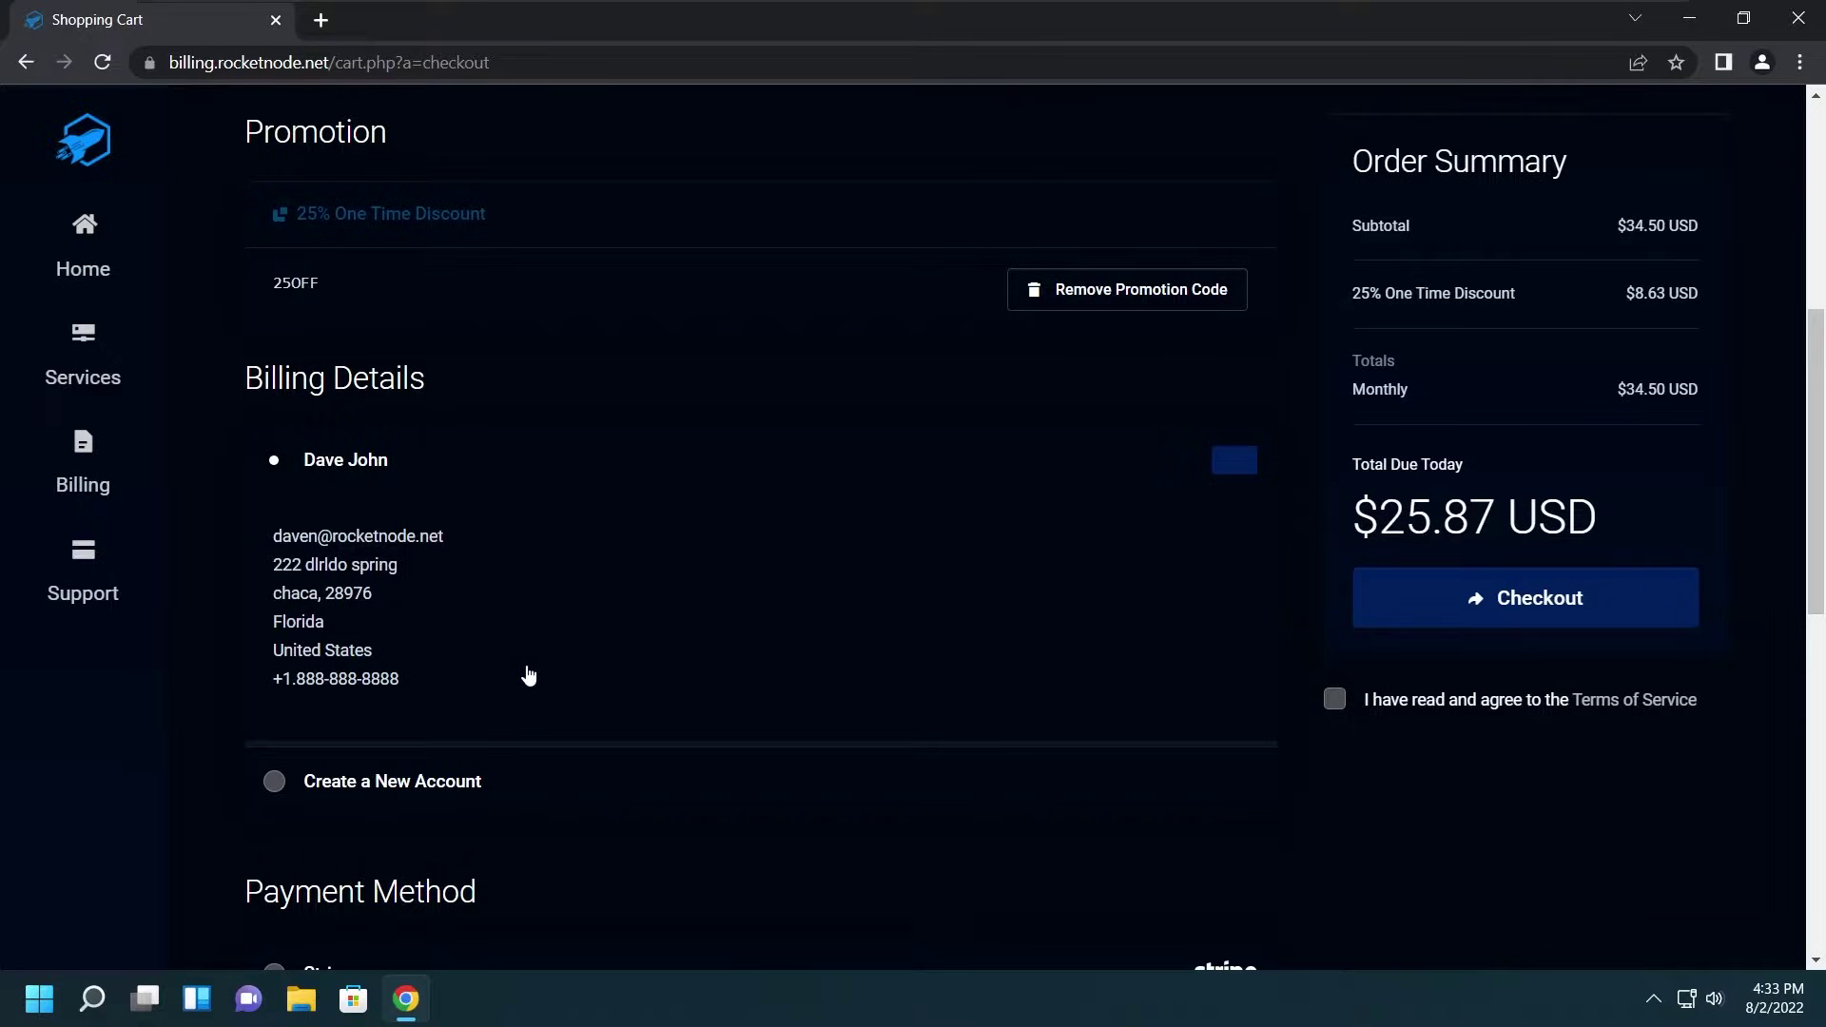
Step: Try new-account billing, then switch back to billing the existing account
left_click(426, 781)
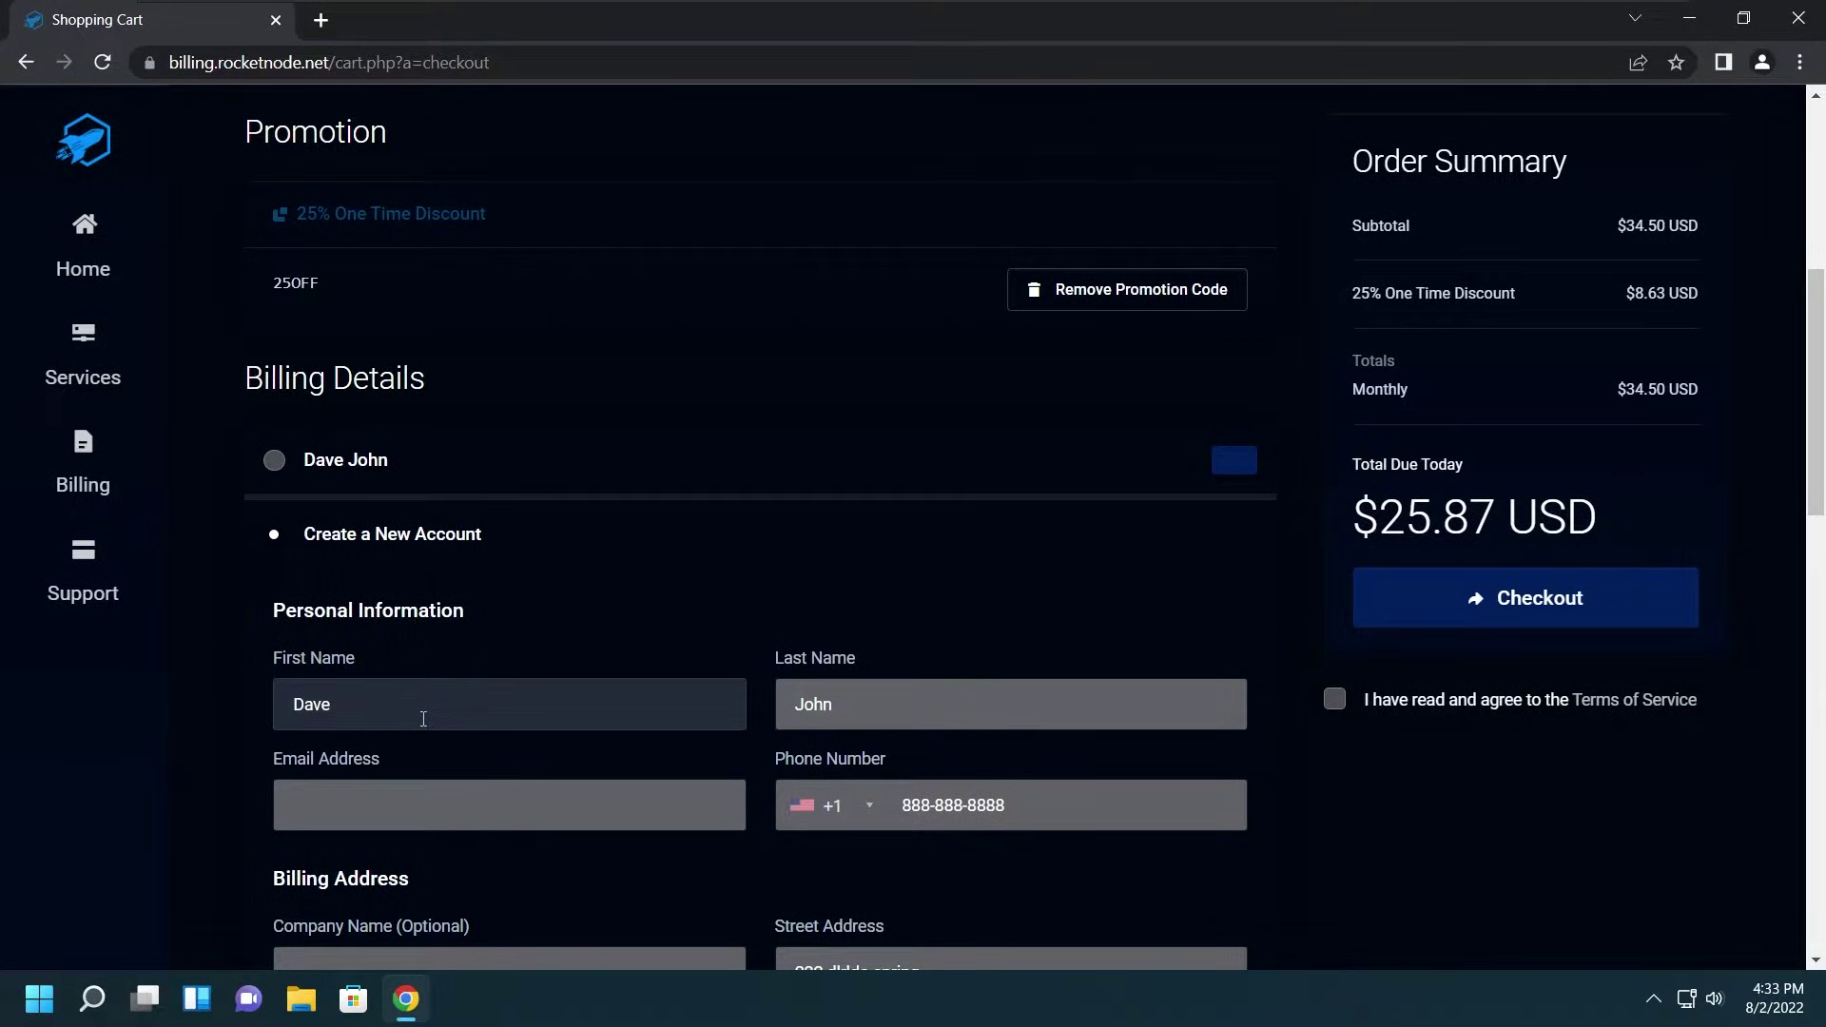
scroll(542, 754, "down", 3)
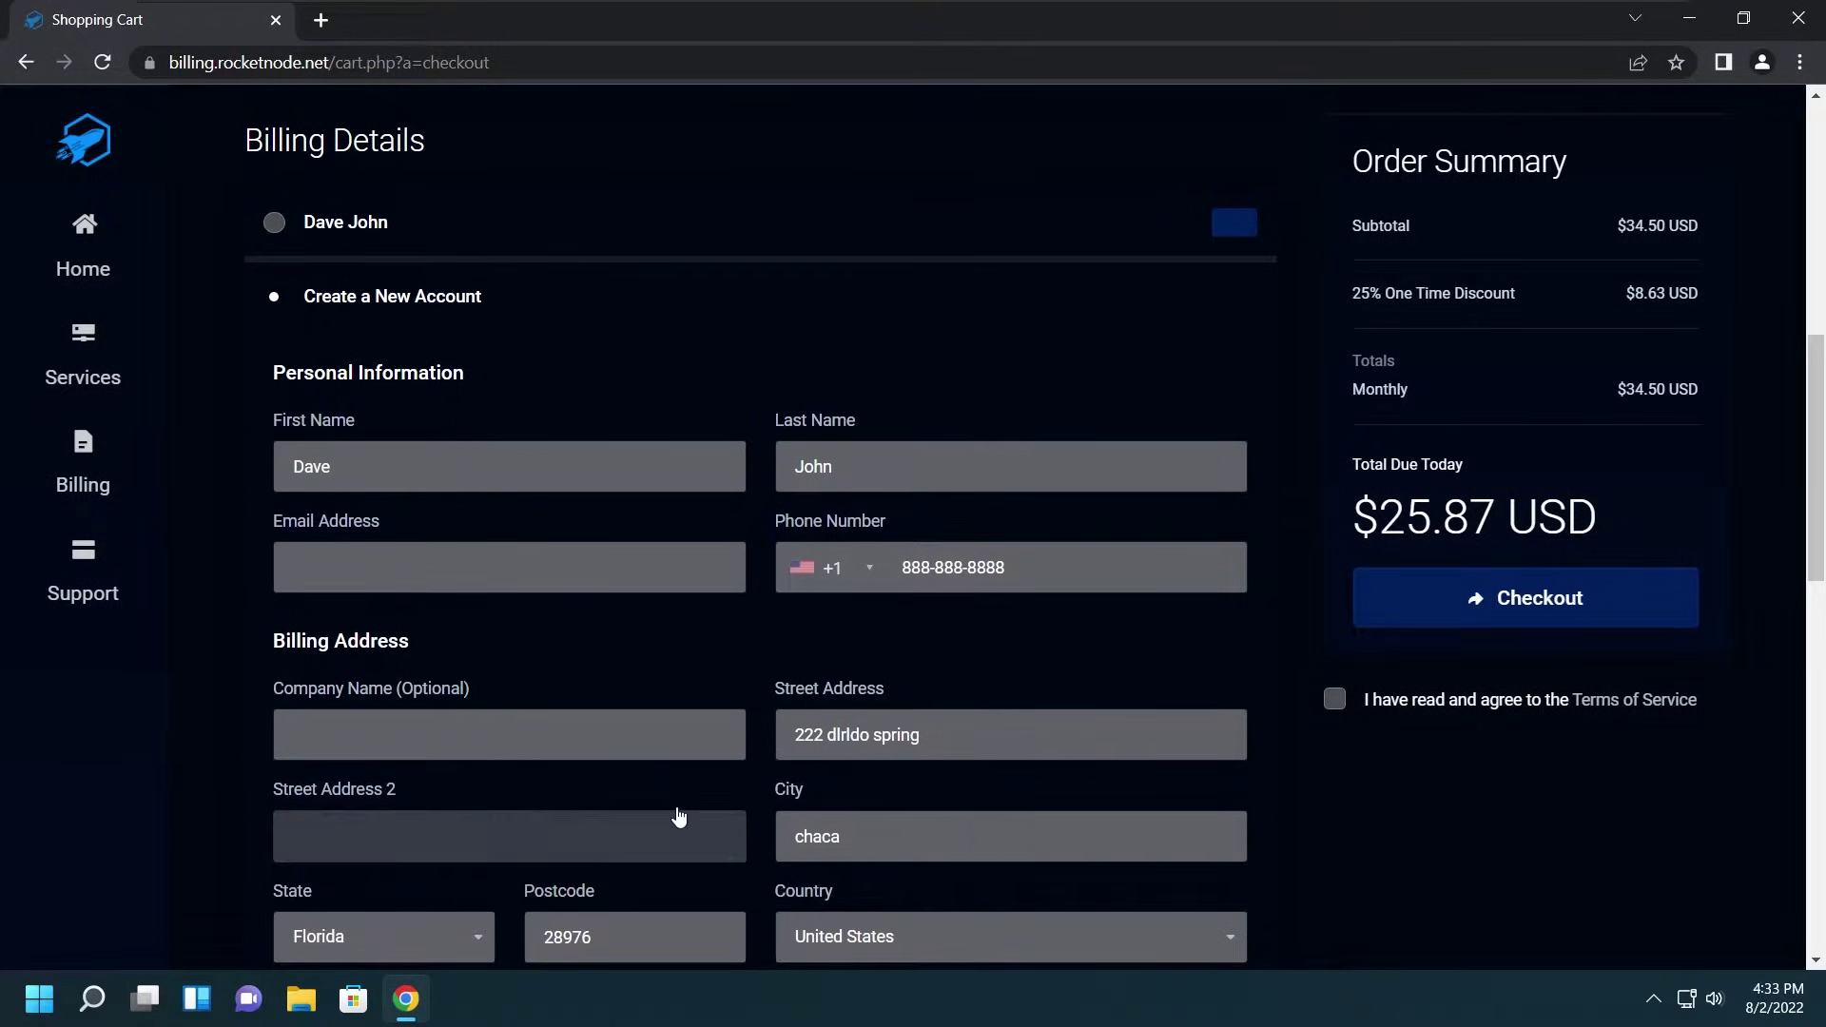
scroll(698, 693, "down", 5)
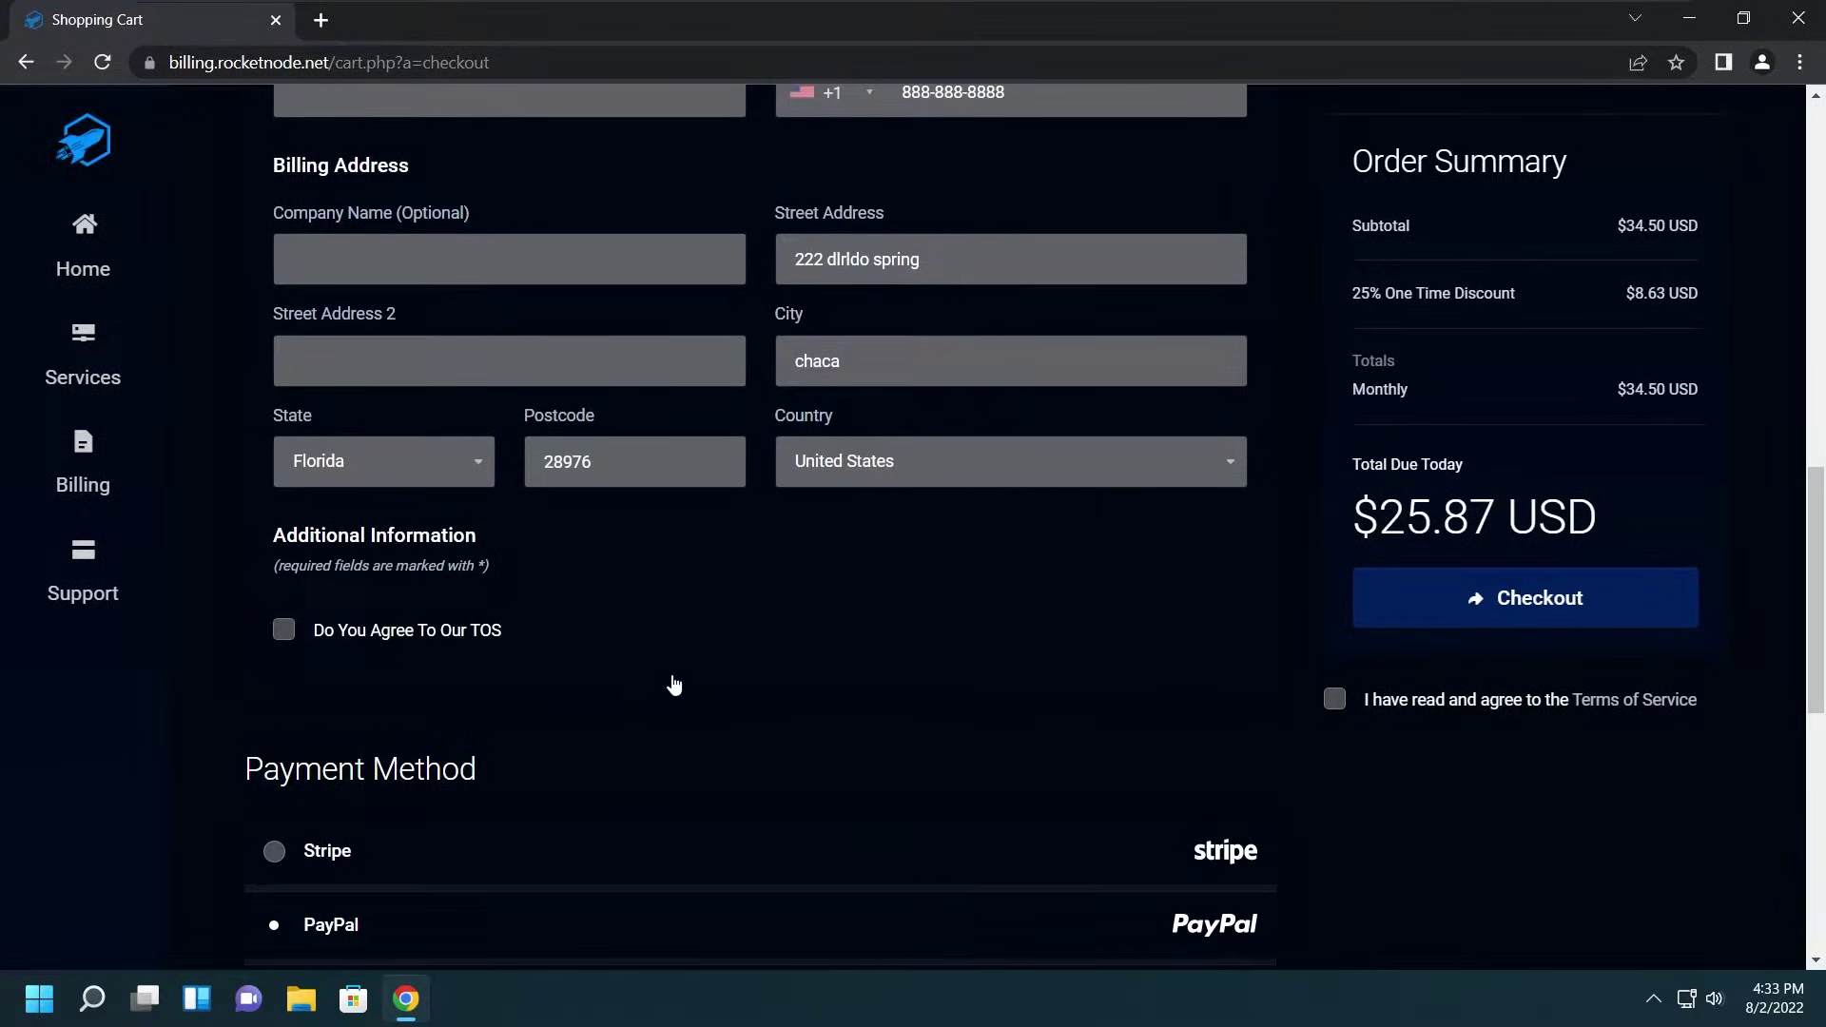
scroll(723, 704, "up", 9)
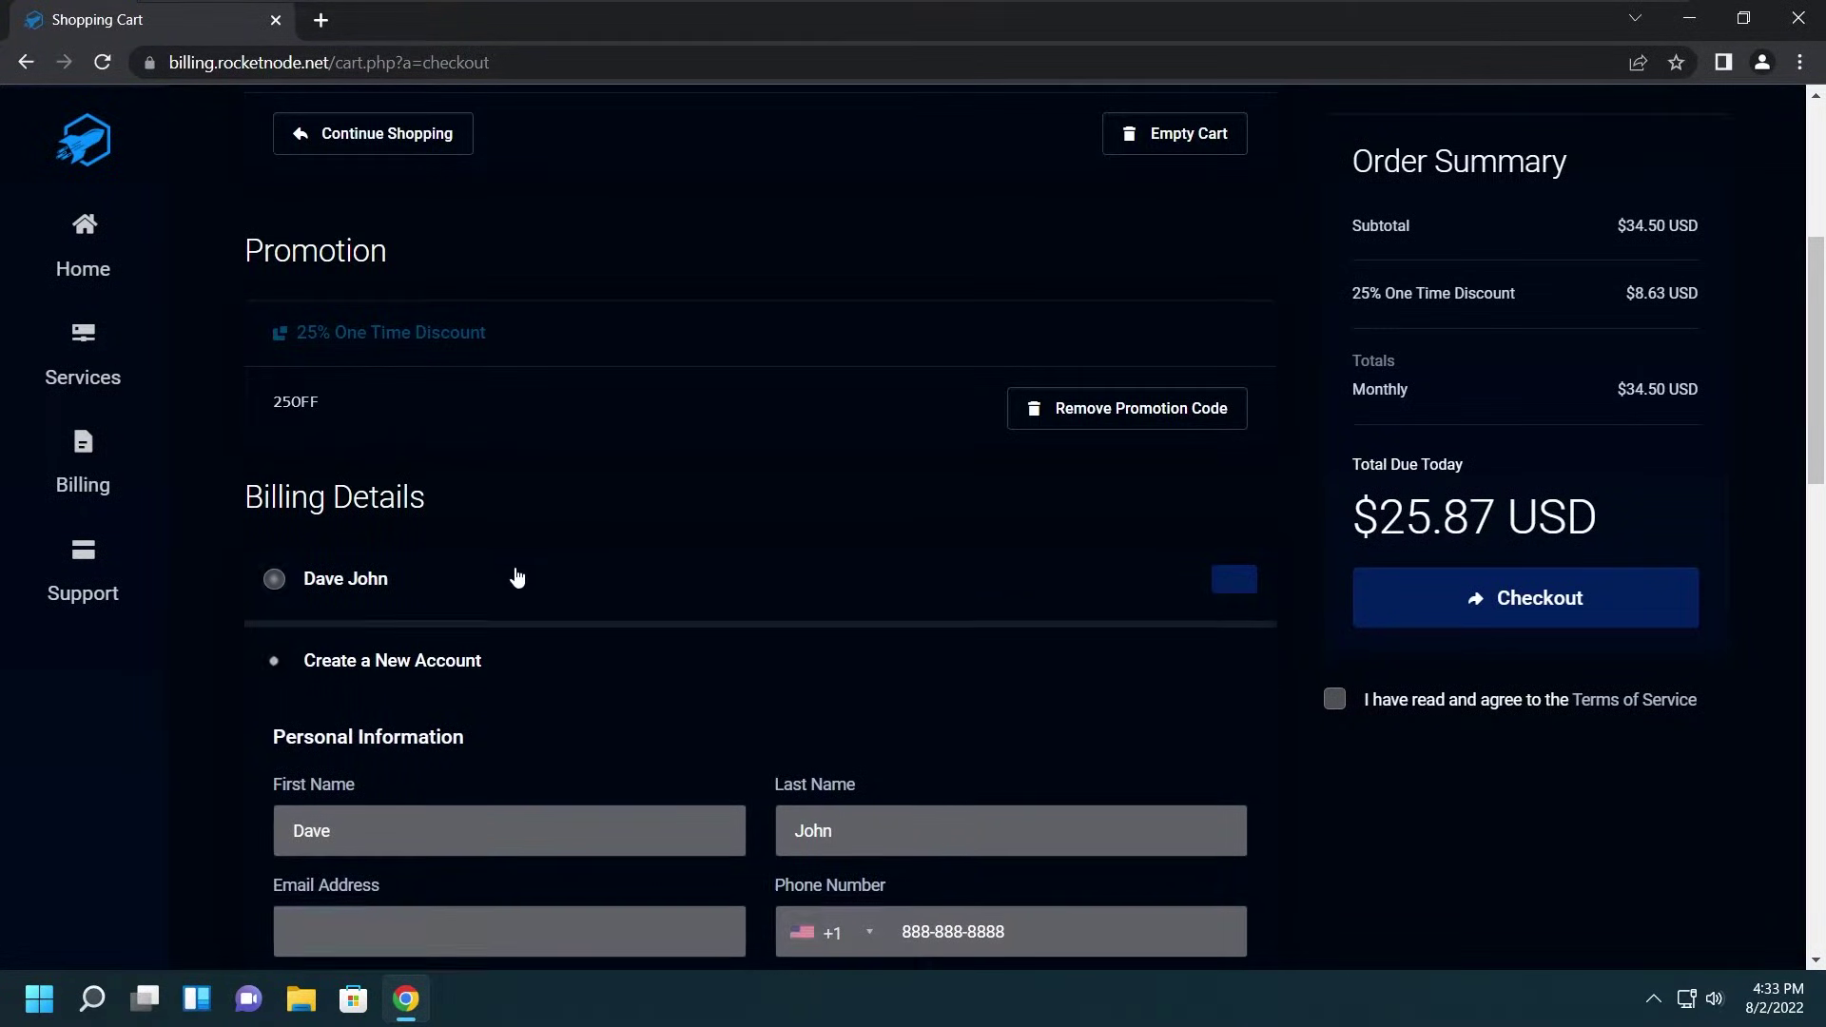
left_click(517, 577)
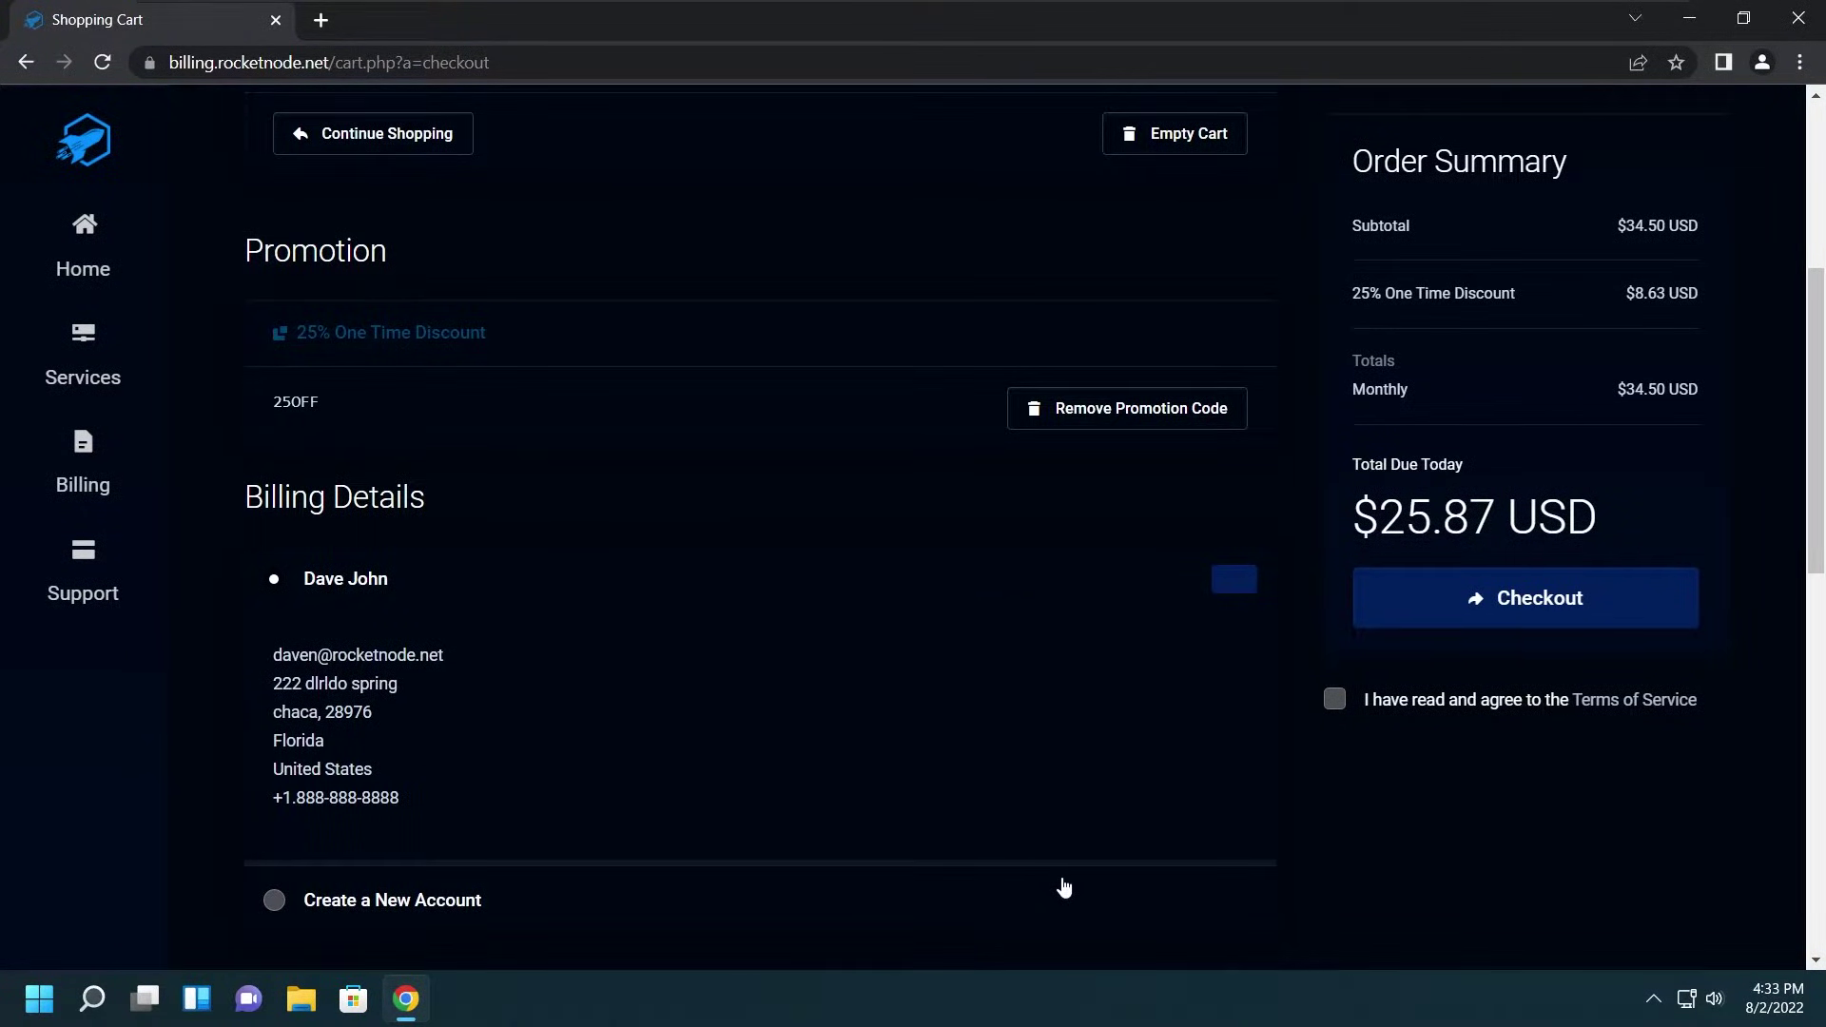
scroll(522, 774, "down", 4)
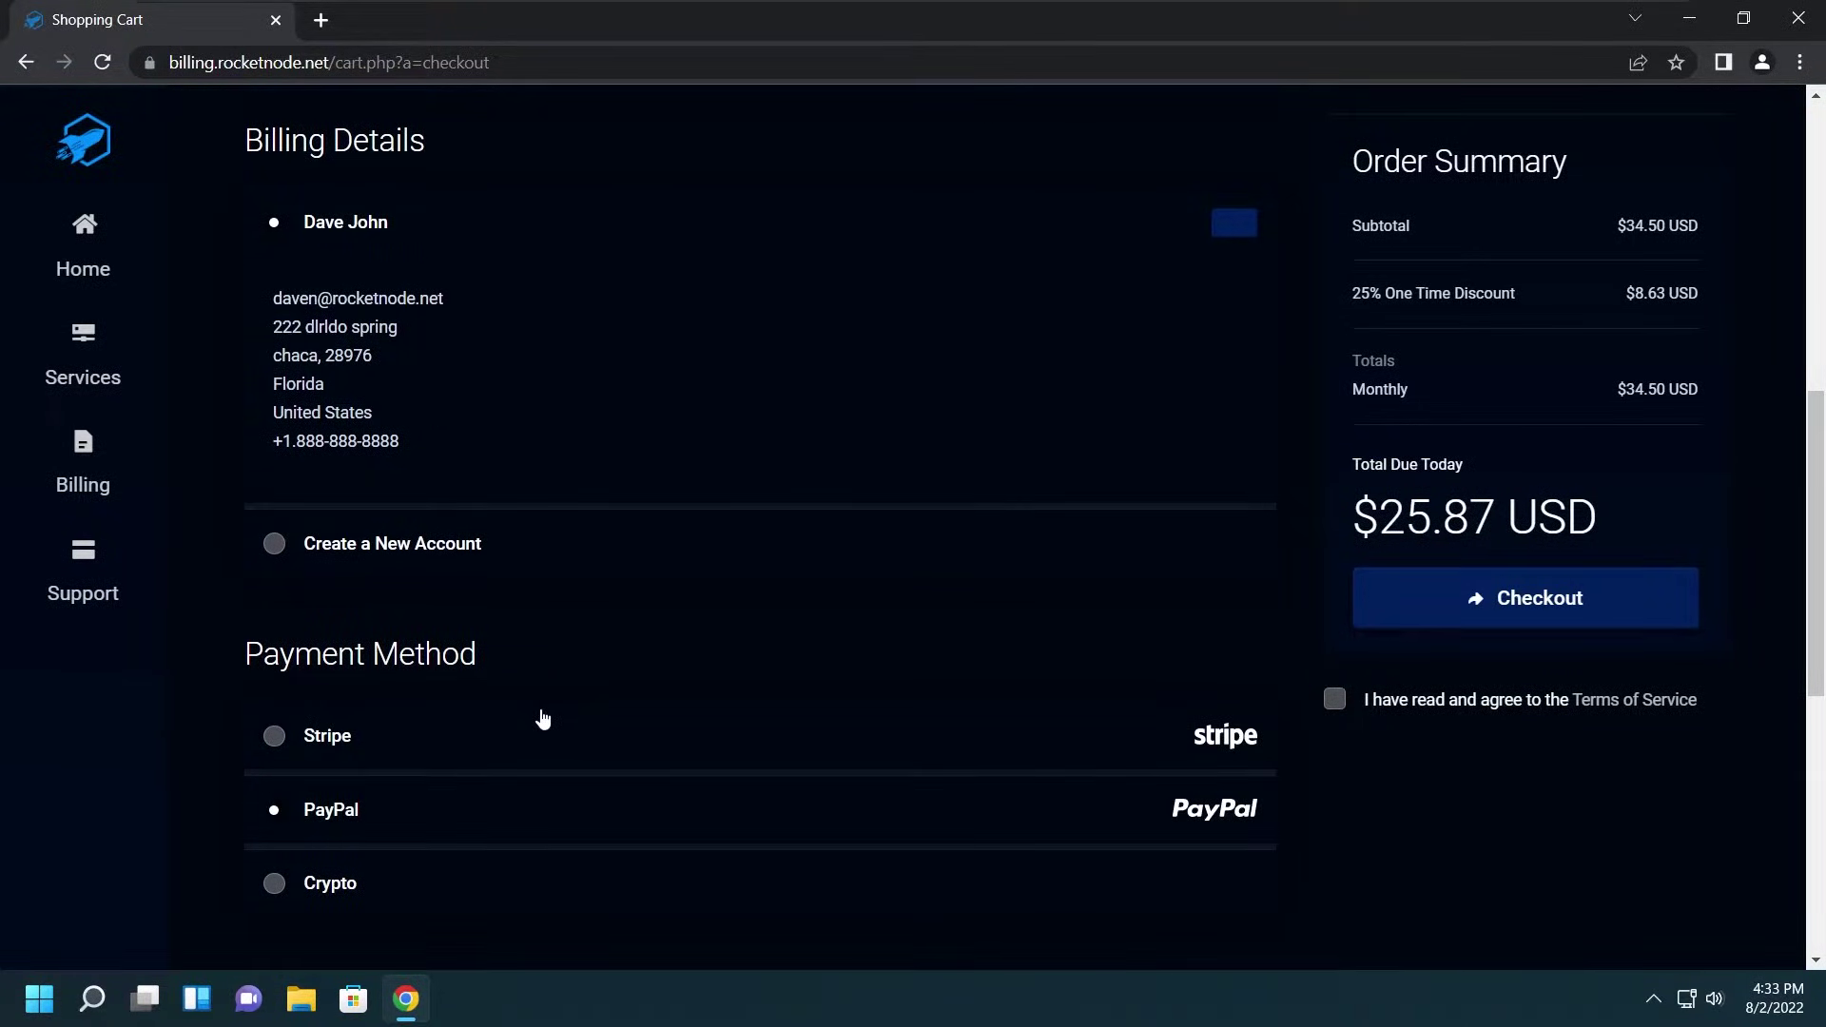
scroll(542, 718, "down", 1)
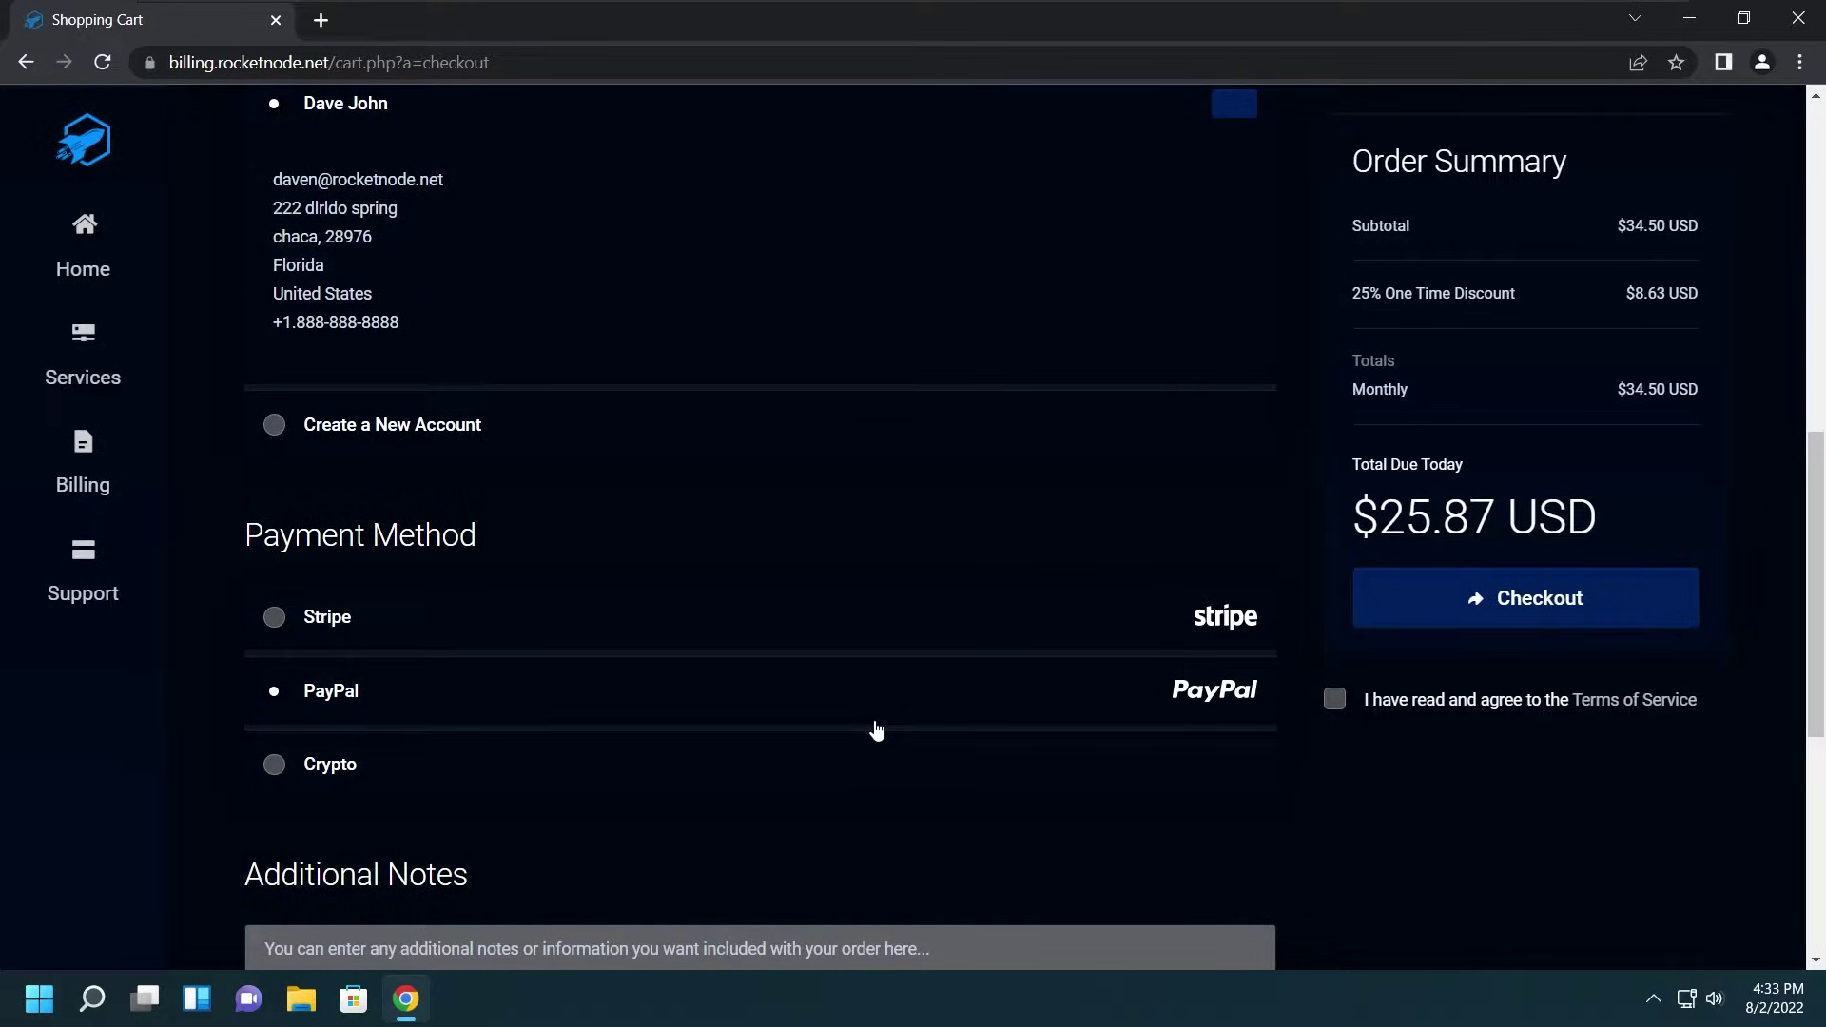
Step: Try Stripe and Crypto, settle on PayPal as payment method, and pass reCAPTCHA
left_click(782, 609)
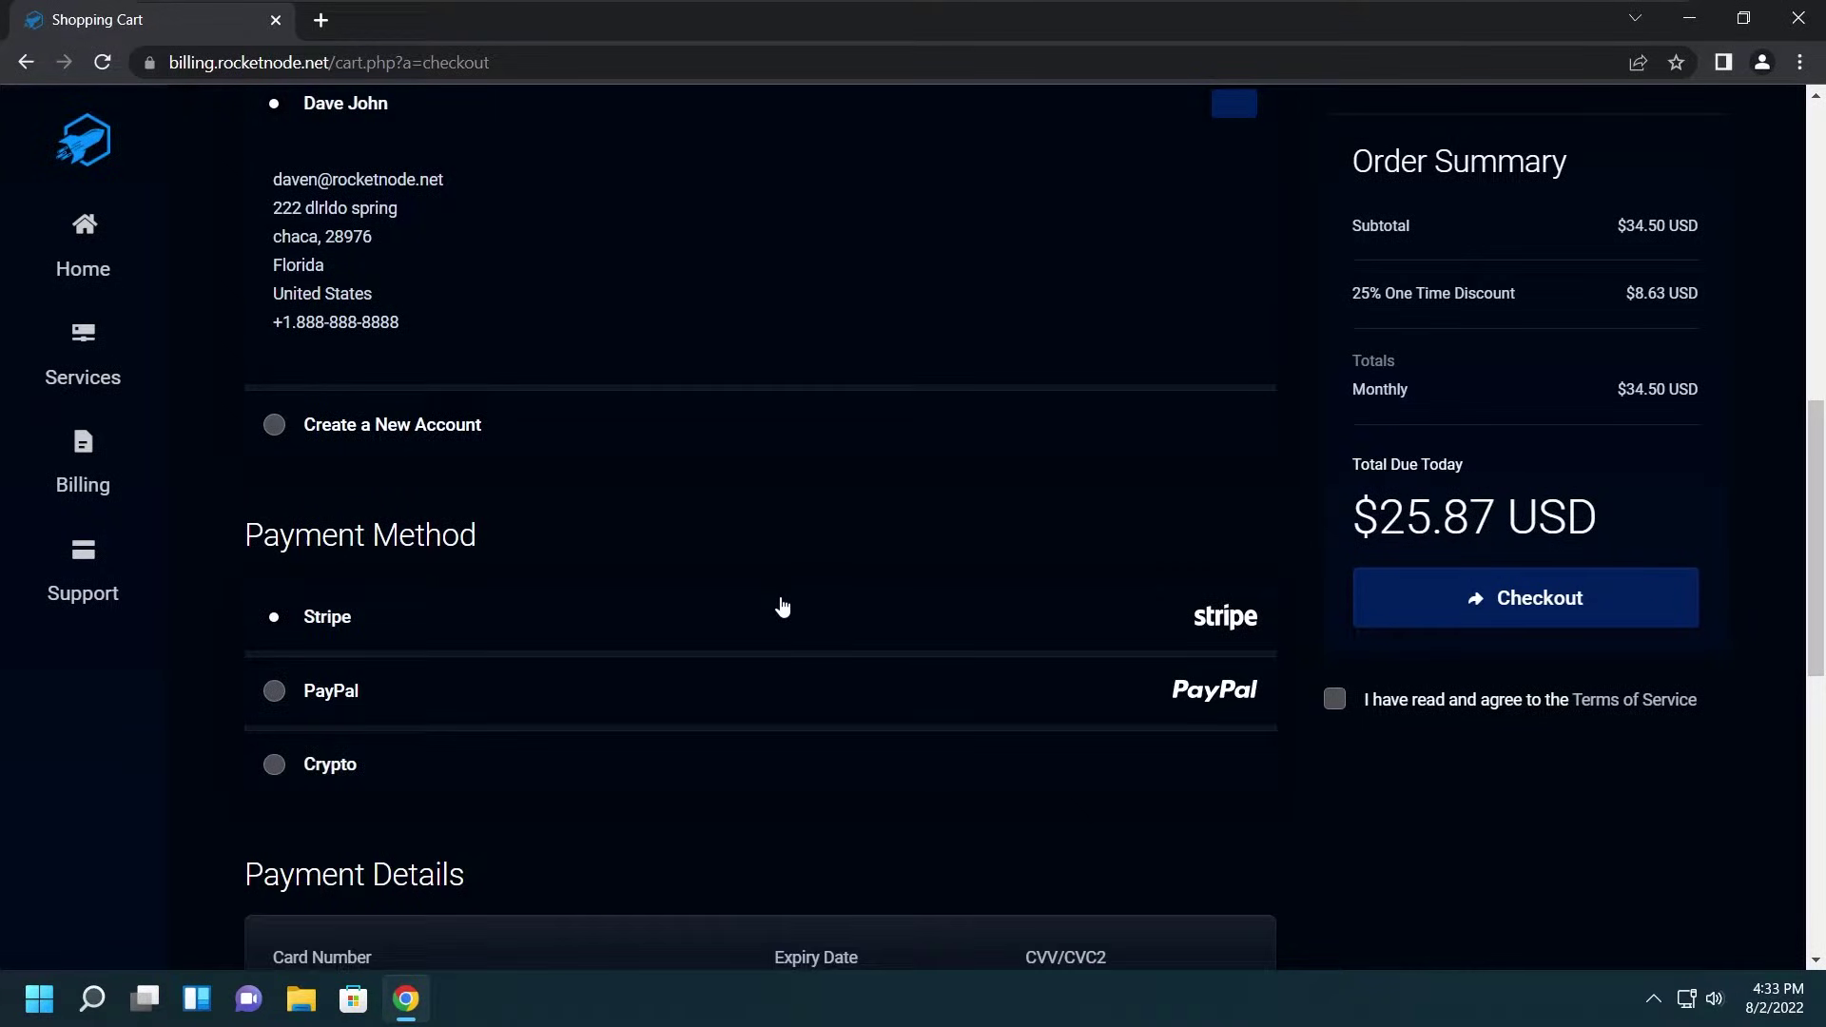
scroll(761, 709, "down", 2)
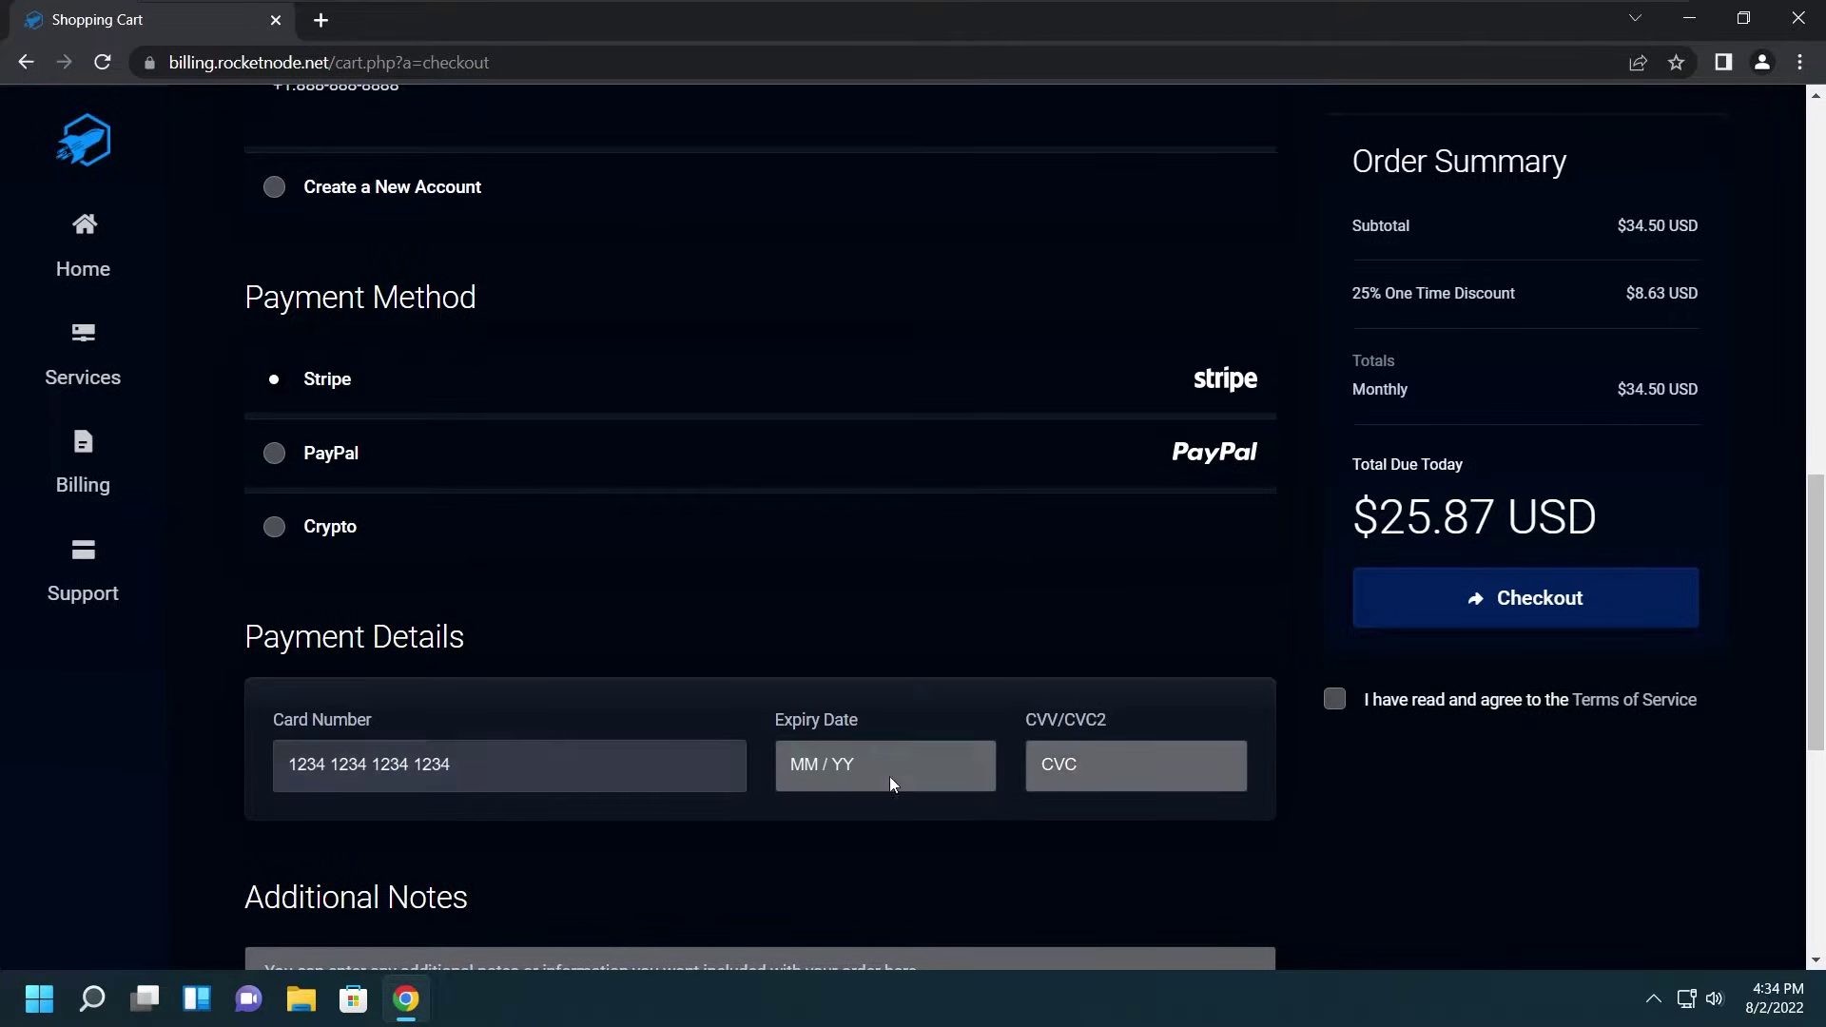
left_click(477, 526)
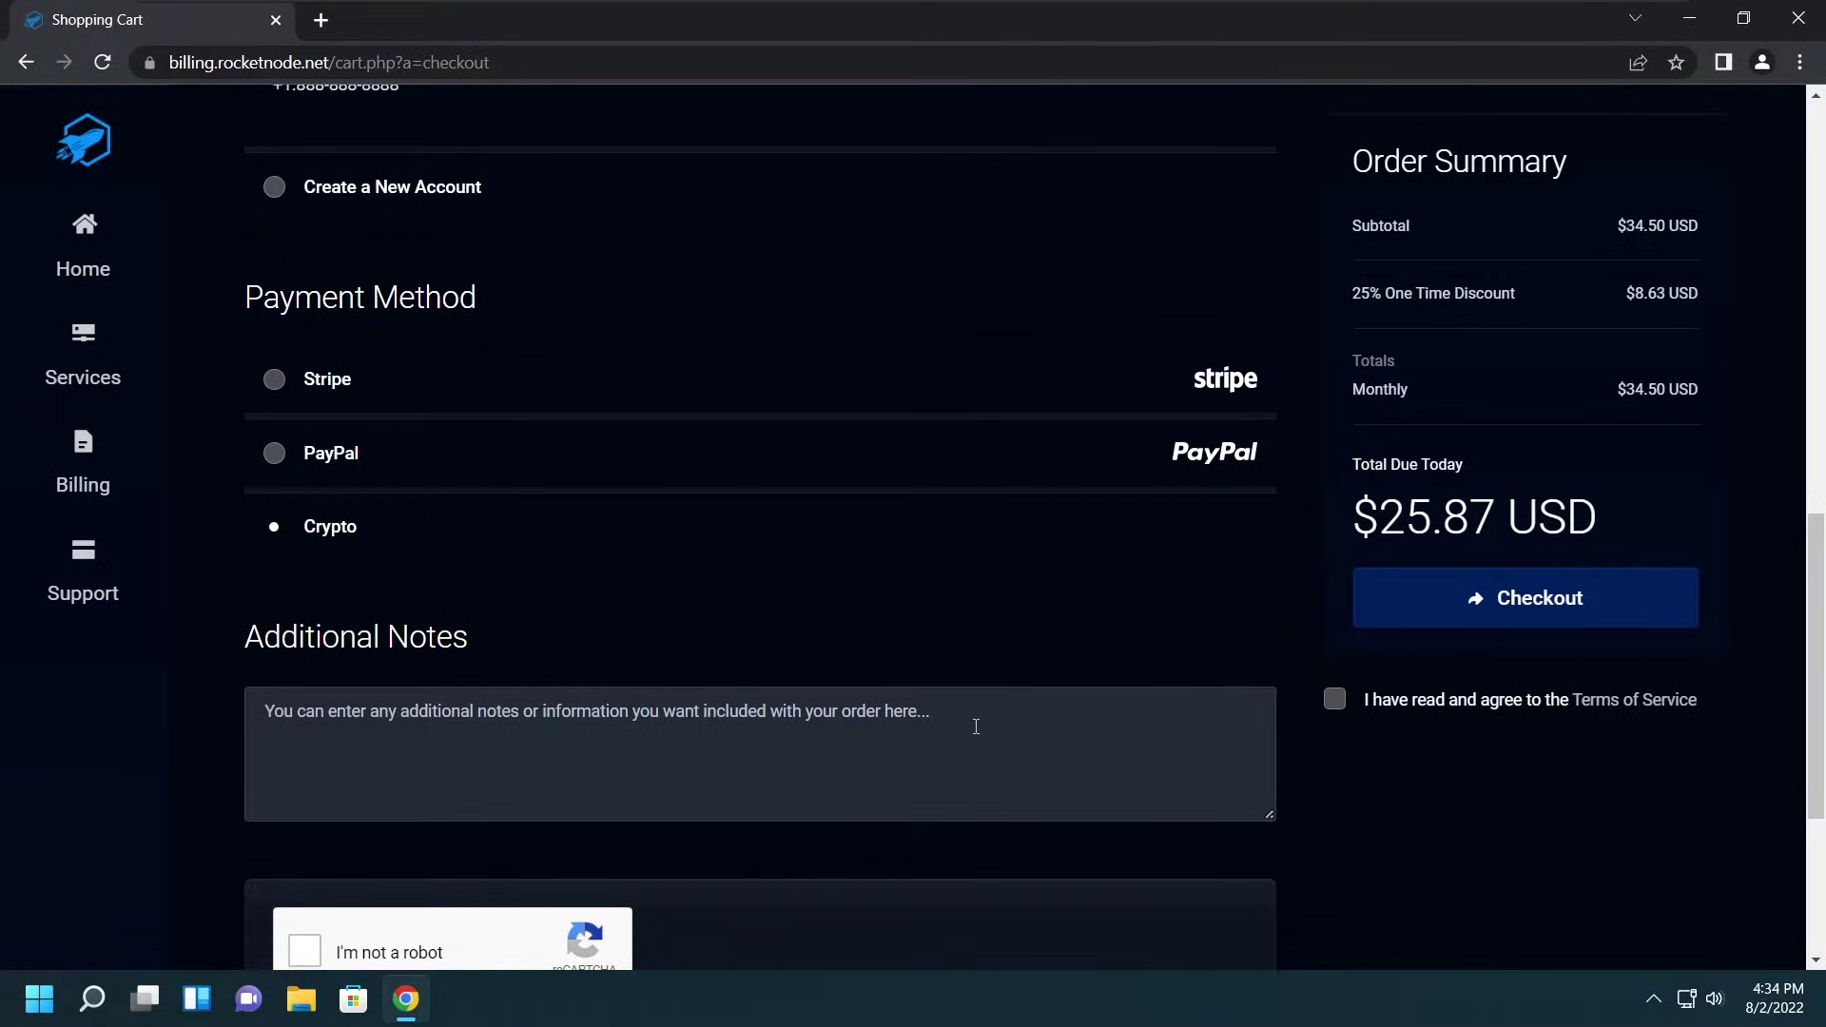
left_click(458, 455)
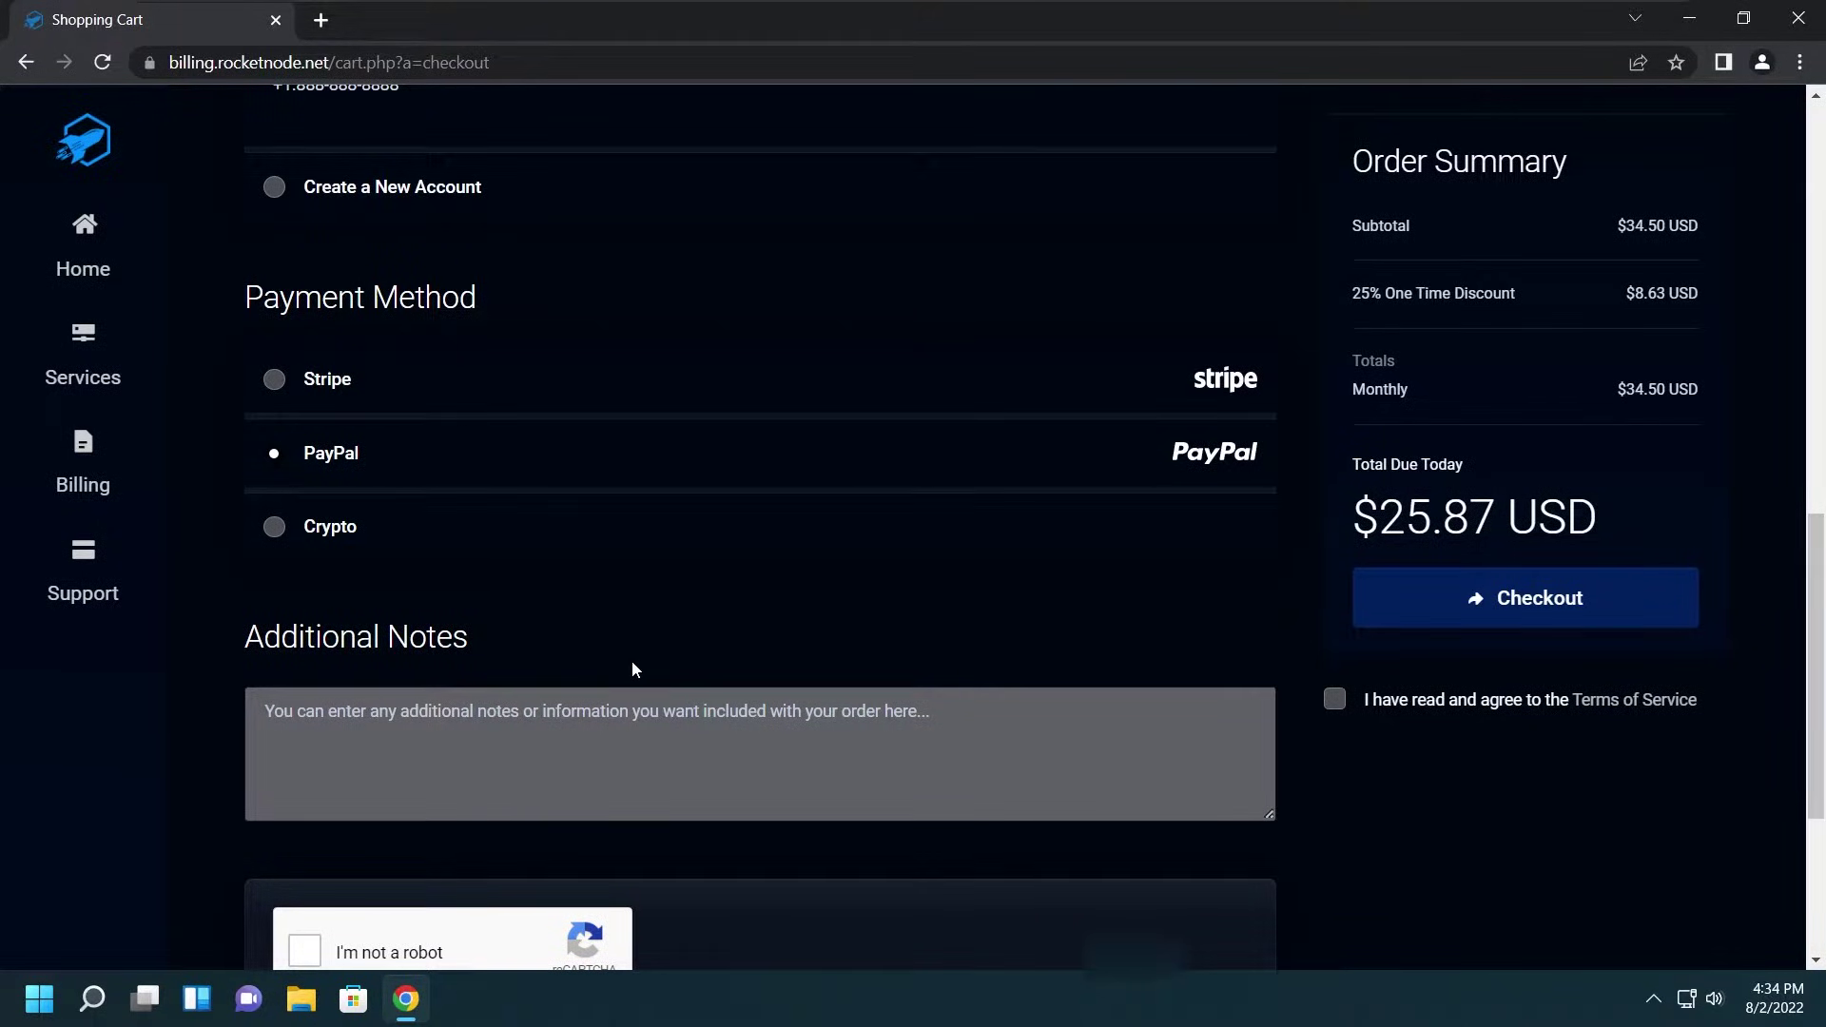
scroll(631, 669, "down", 3)
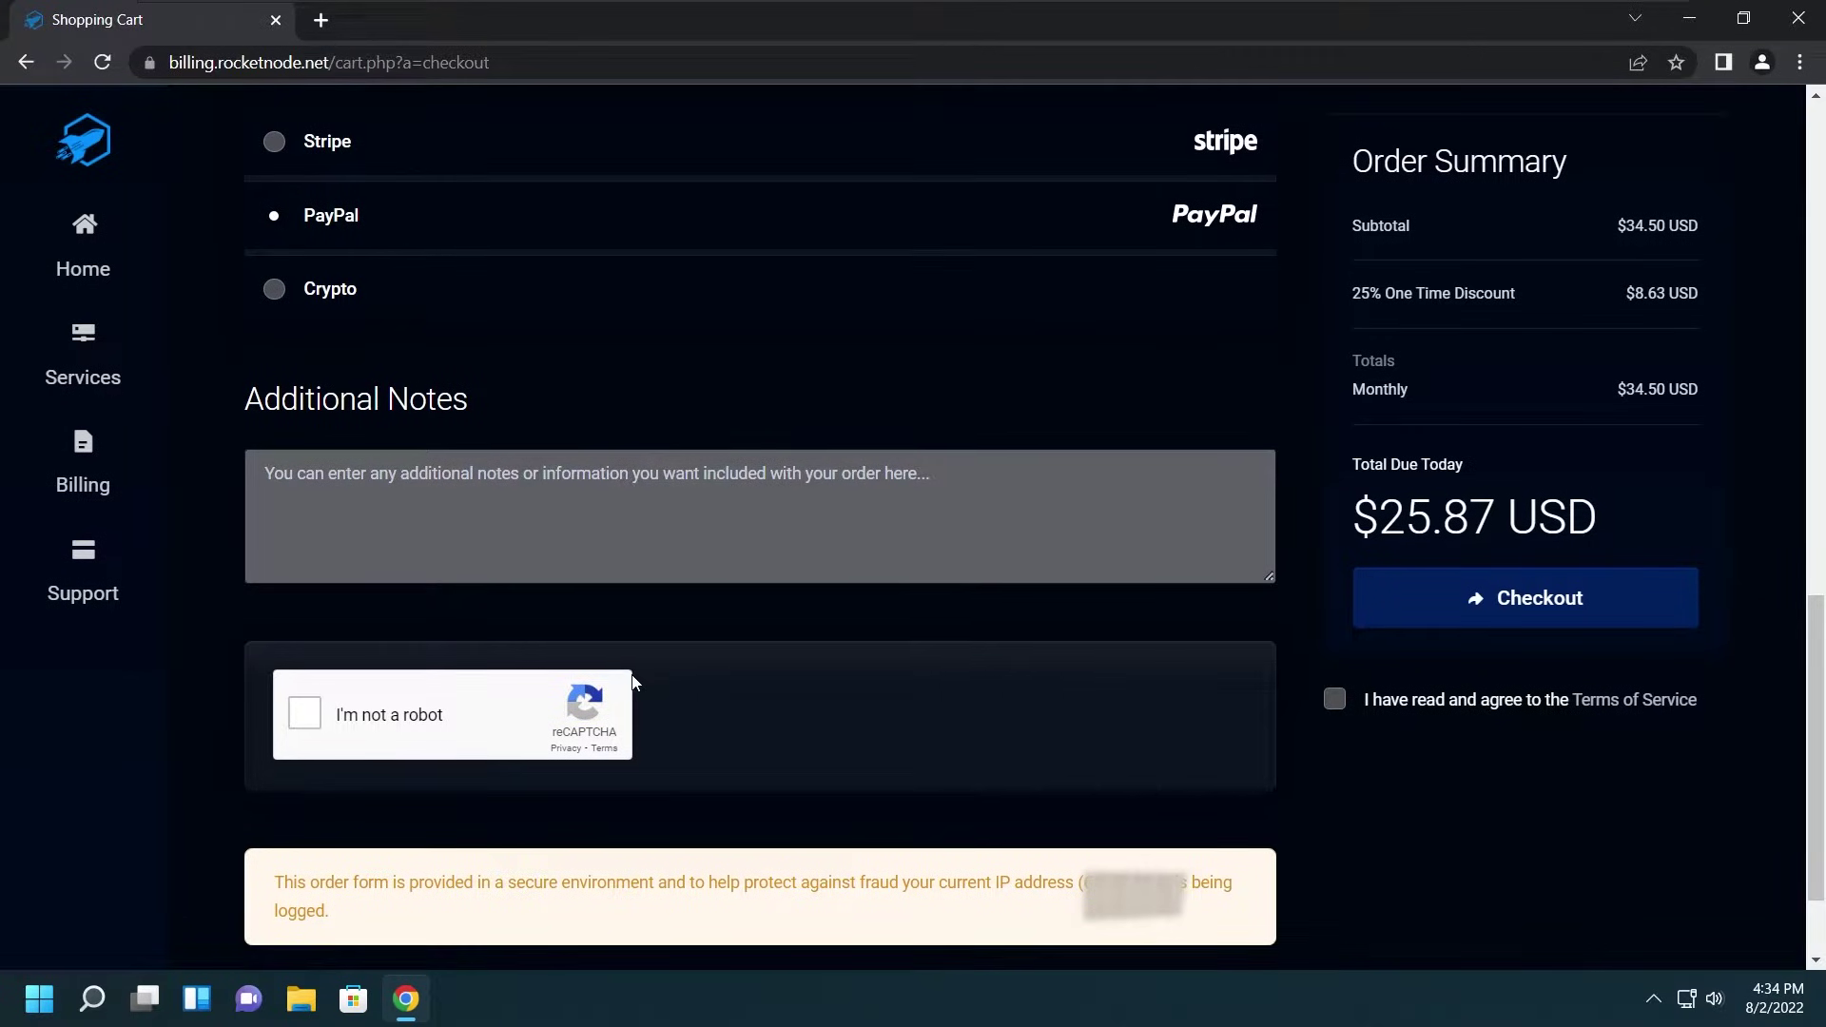
scroll(637, 685, "down", 1)
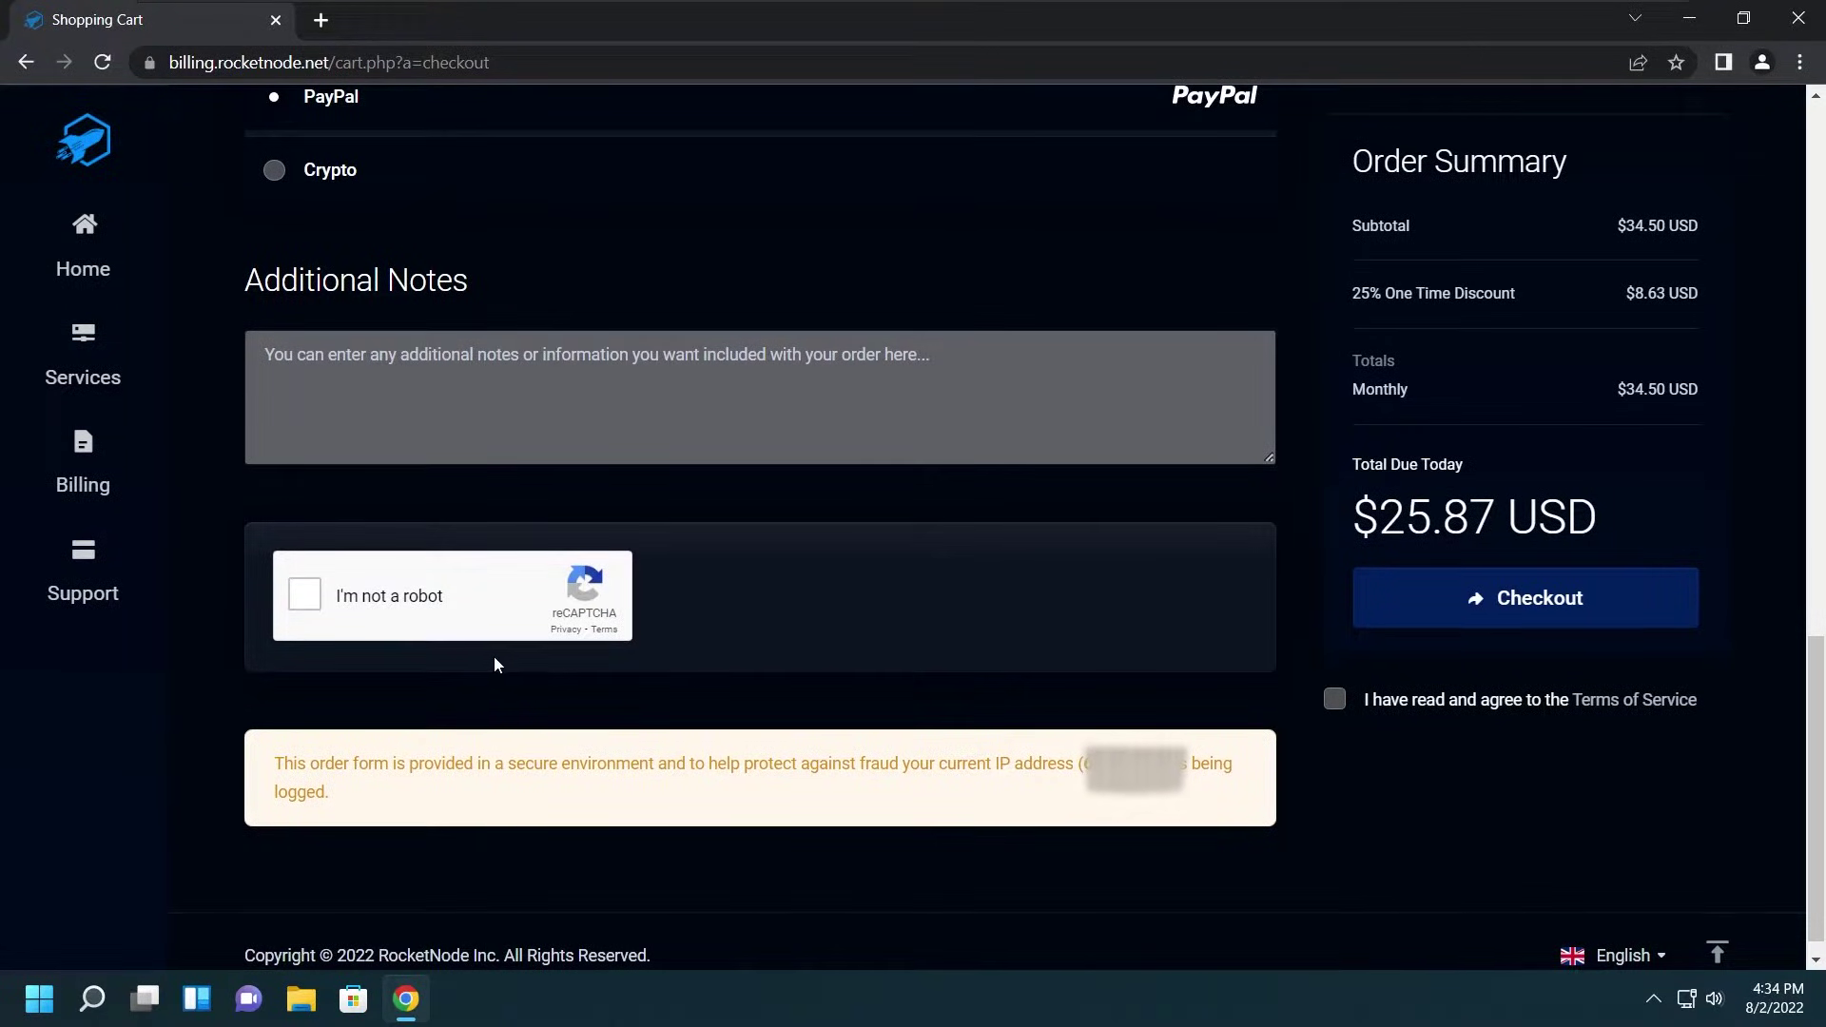
left_click(415, 628)
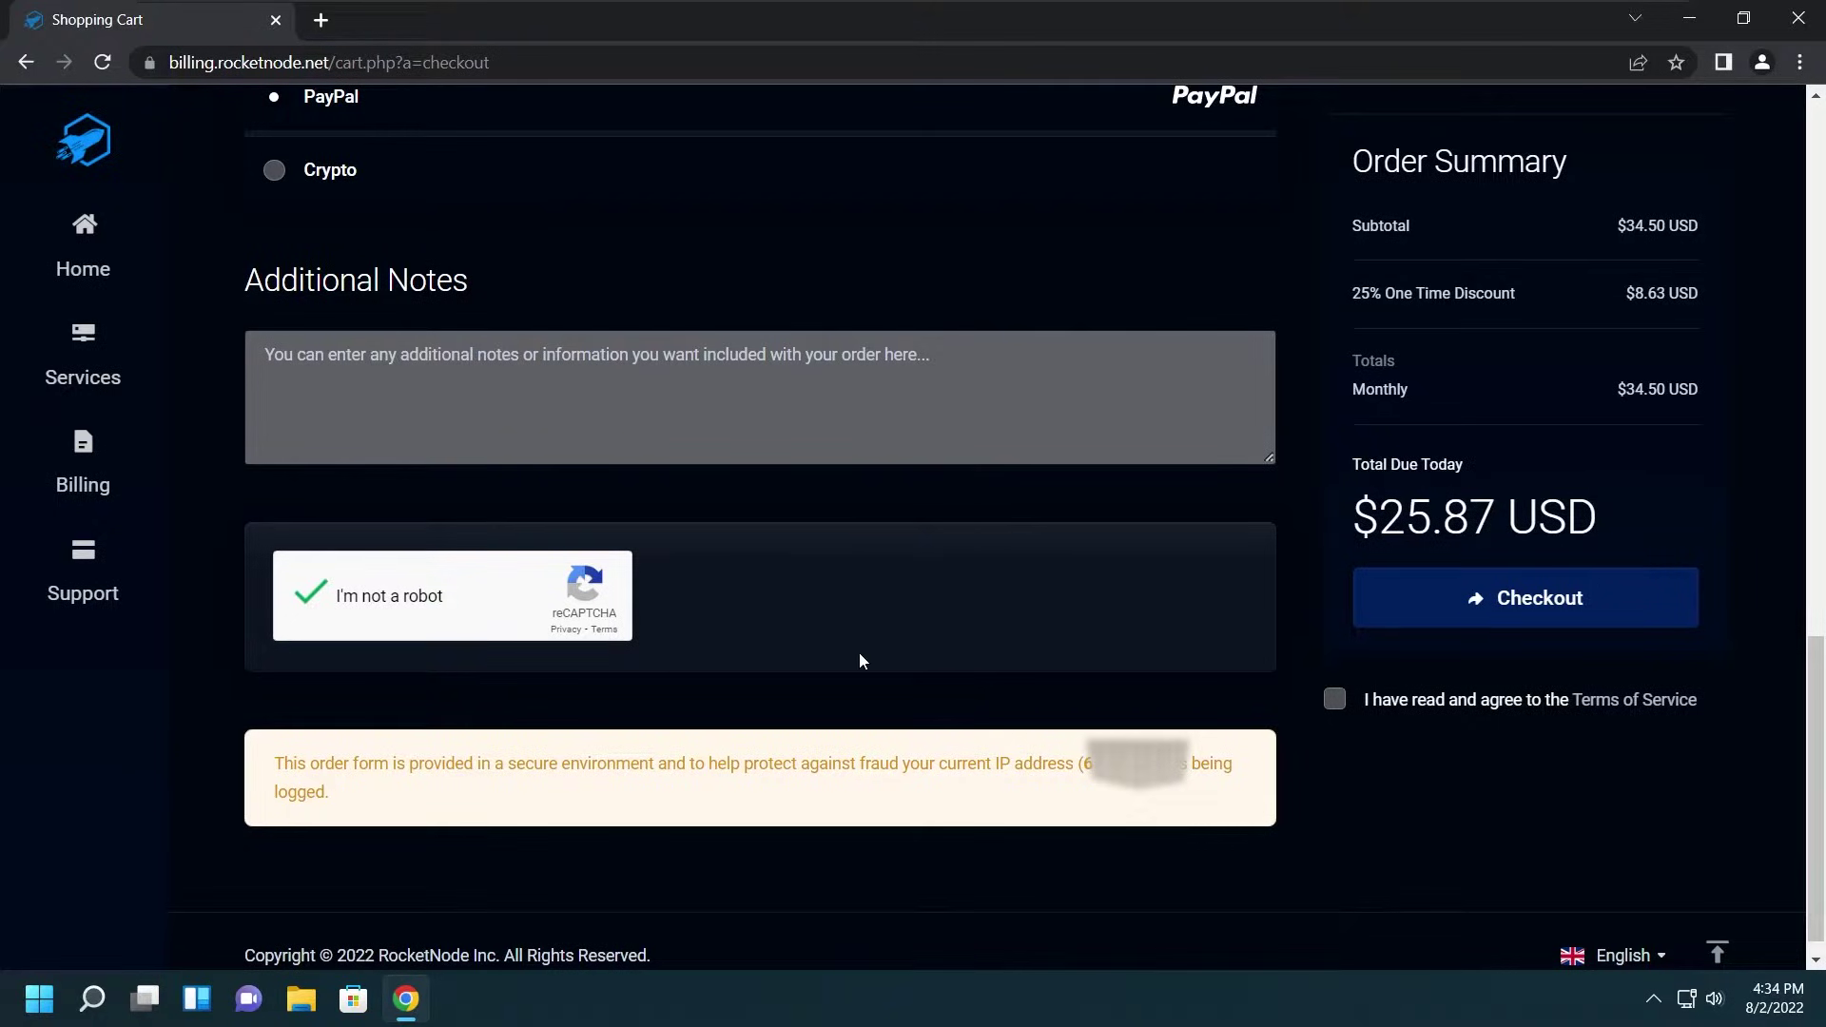
Step: Accept the Terms of Service and submit the order for payment
left_click(1346, 709)
left_click(1551, 603)
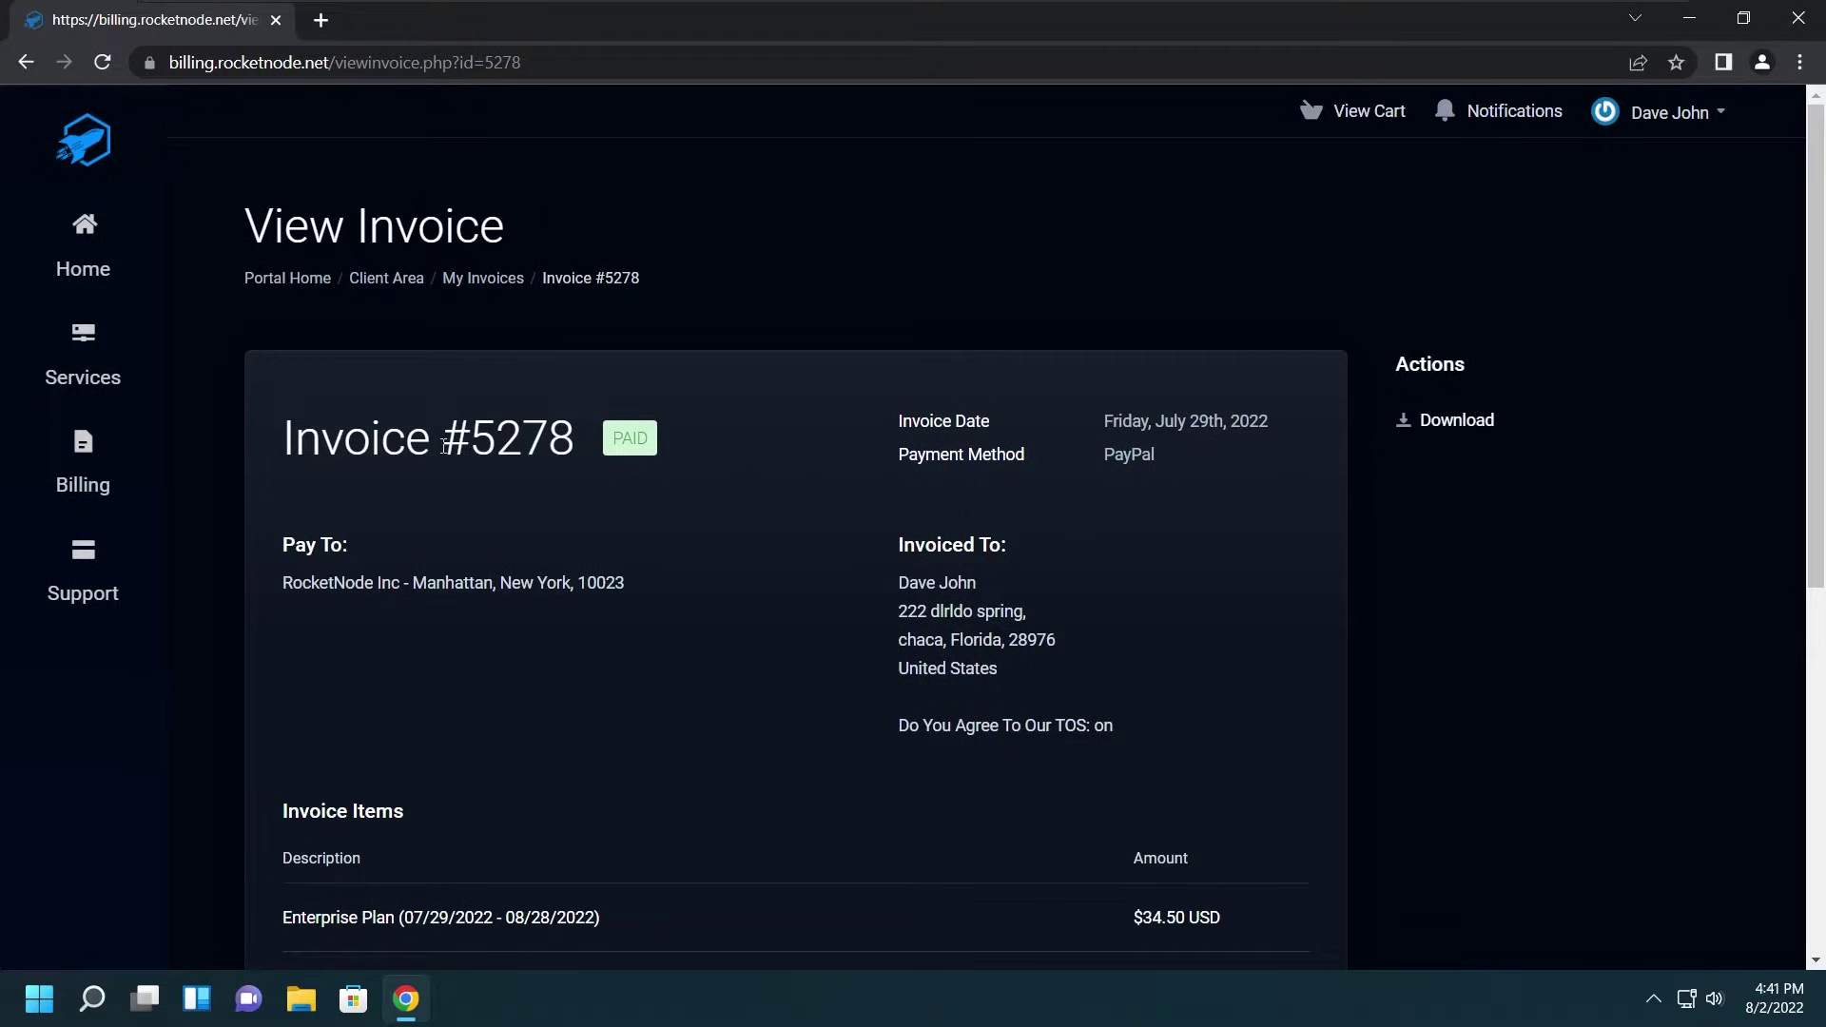
Step: View the billing dashboard's active FiveM Enterprise Plan, then start a new Chrome tab
left_click(123, 255)
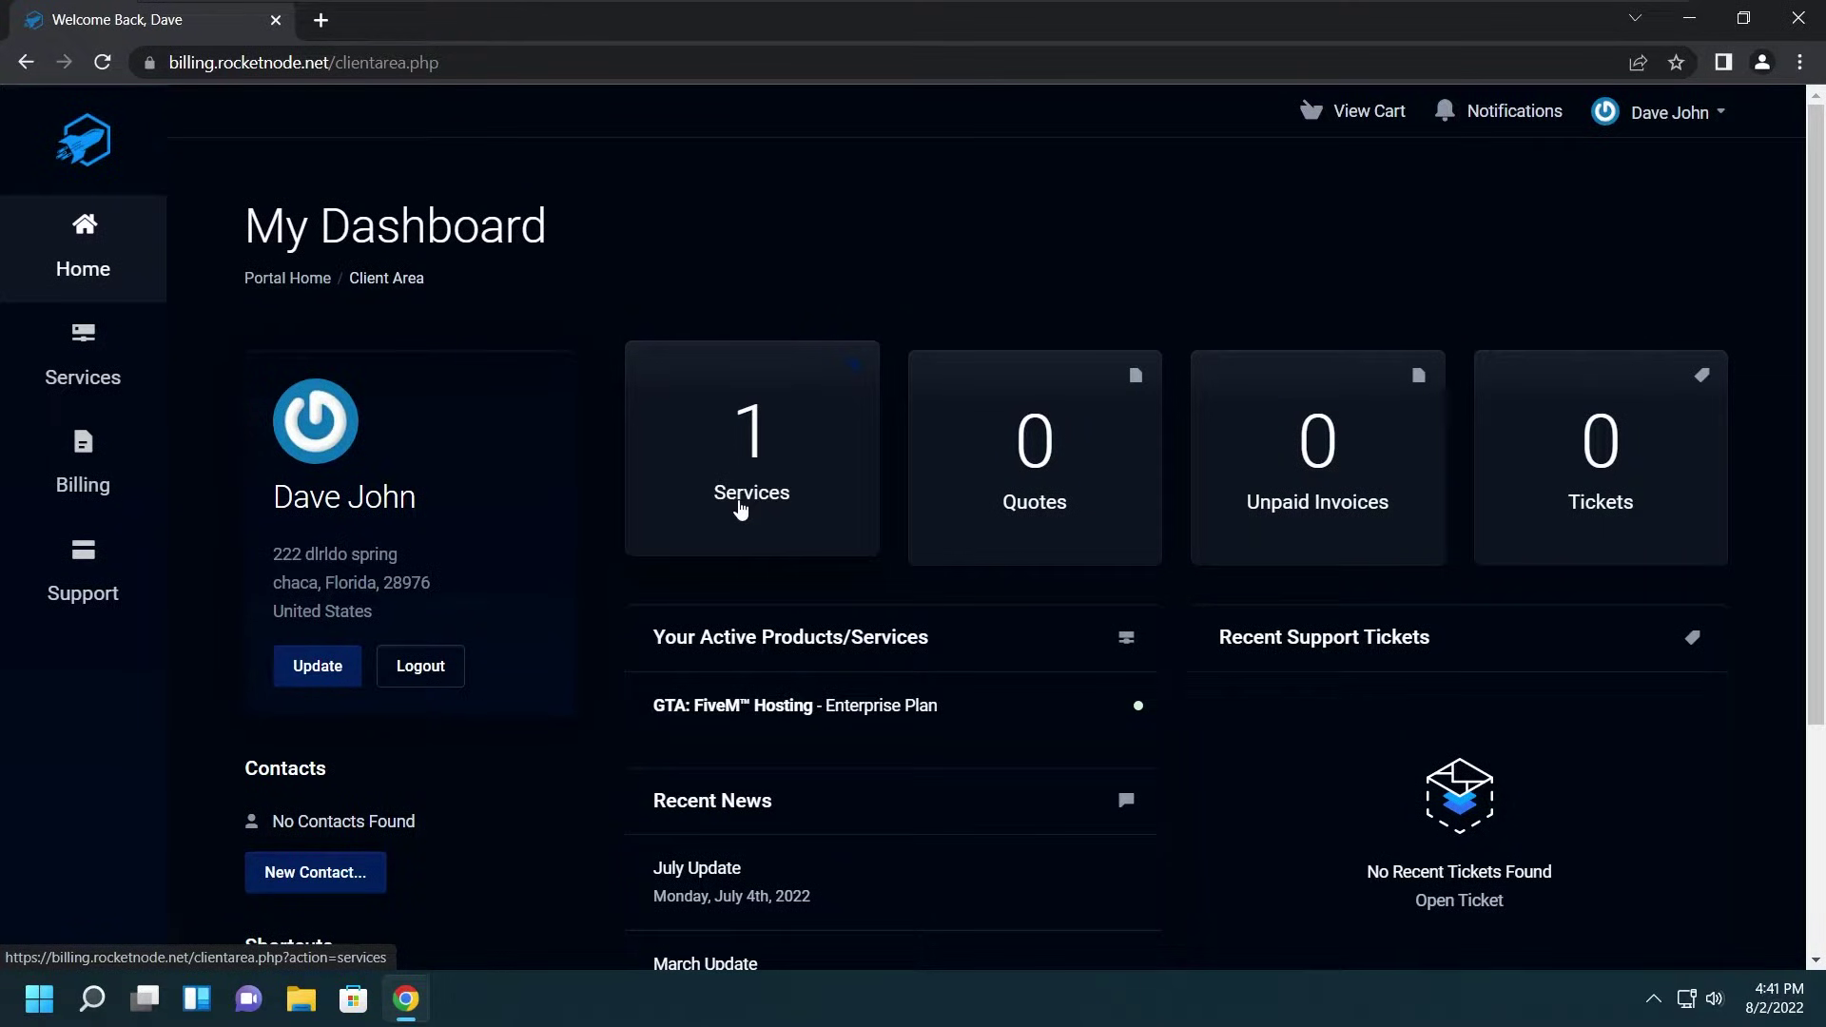
scroll(741, 509, "down", 1)
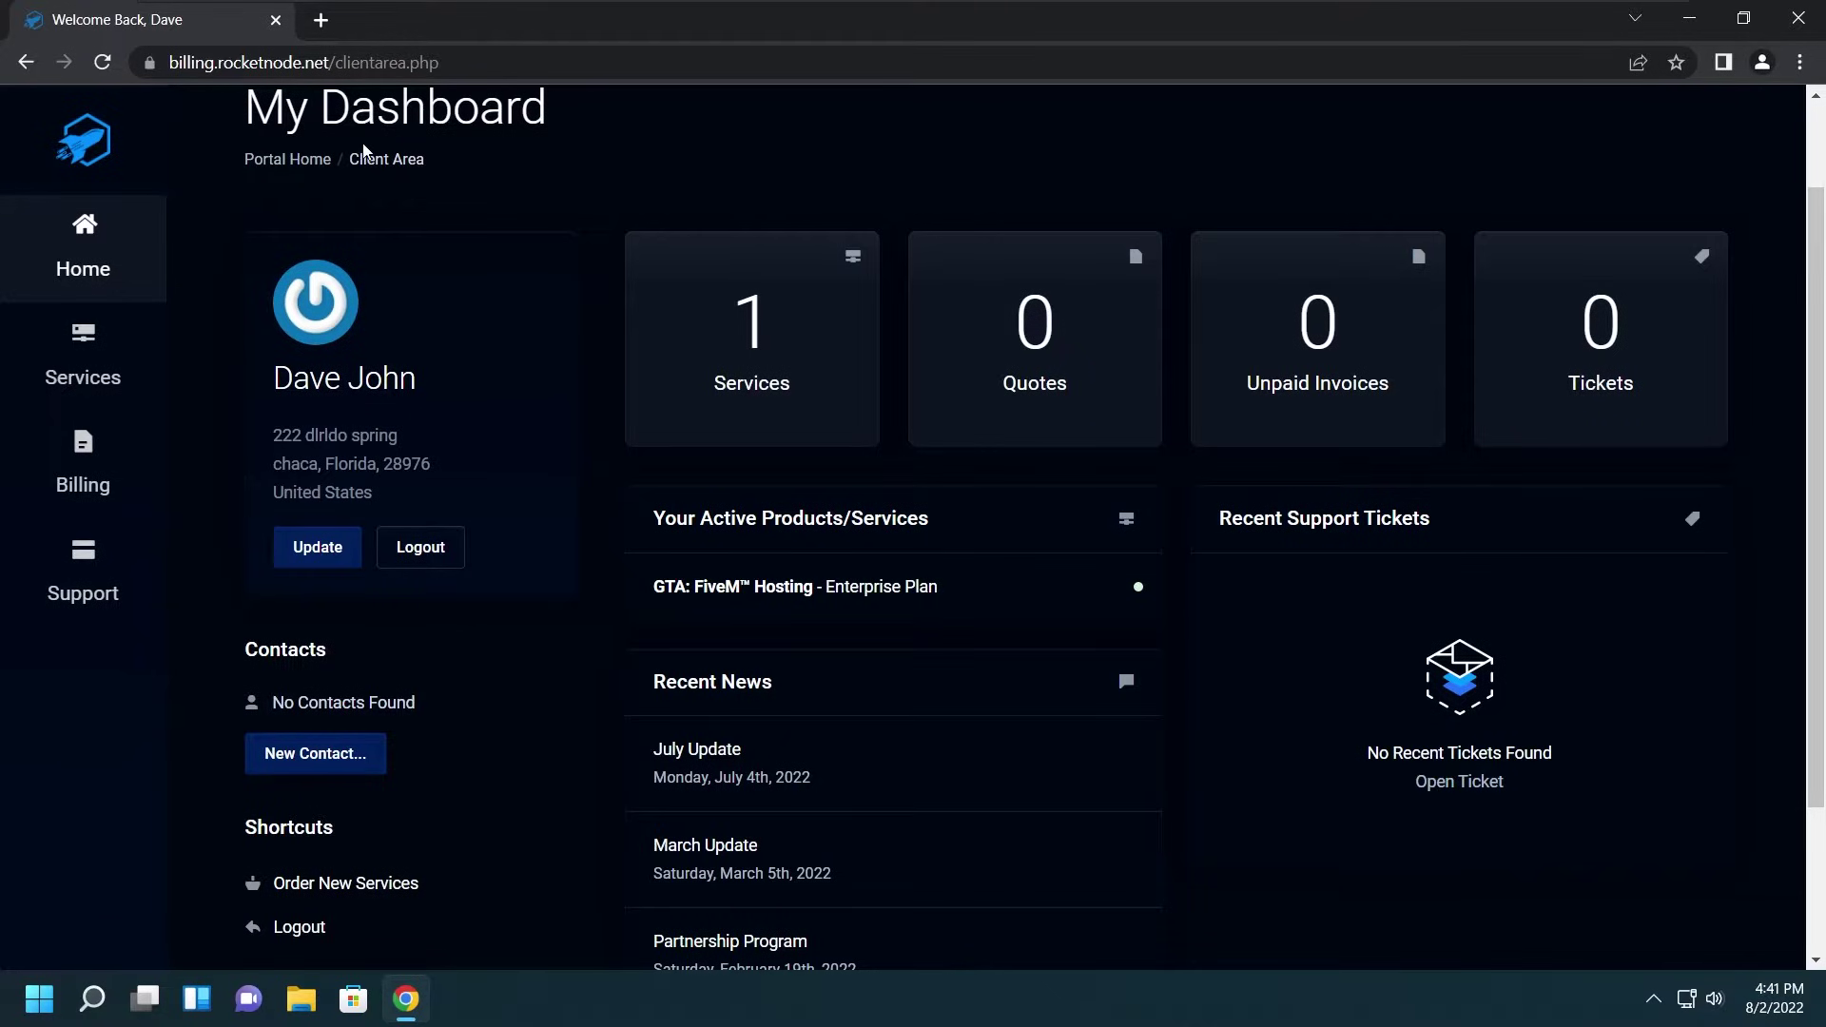
left_click(322, 20)
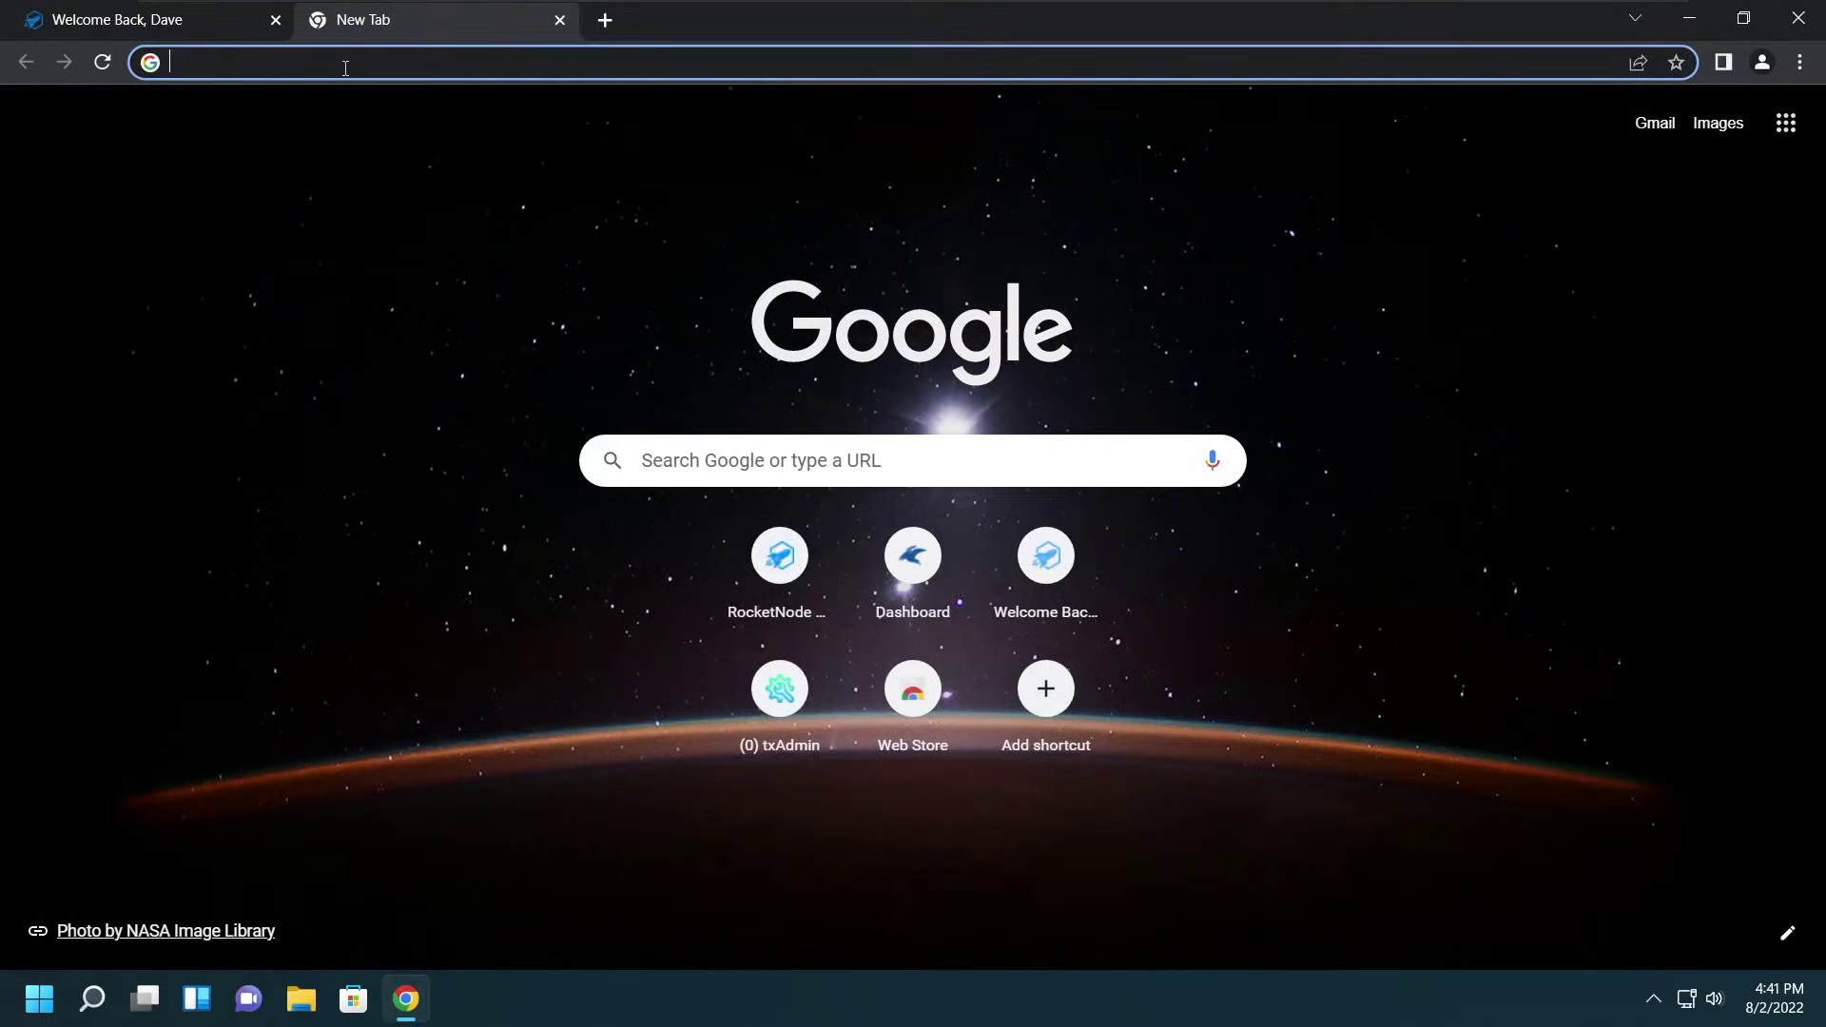
Step: Load the billing client area, then replace it with panel.rocketnode.net to list RocketRatRP
type("bil")
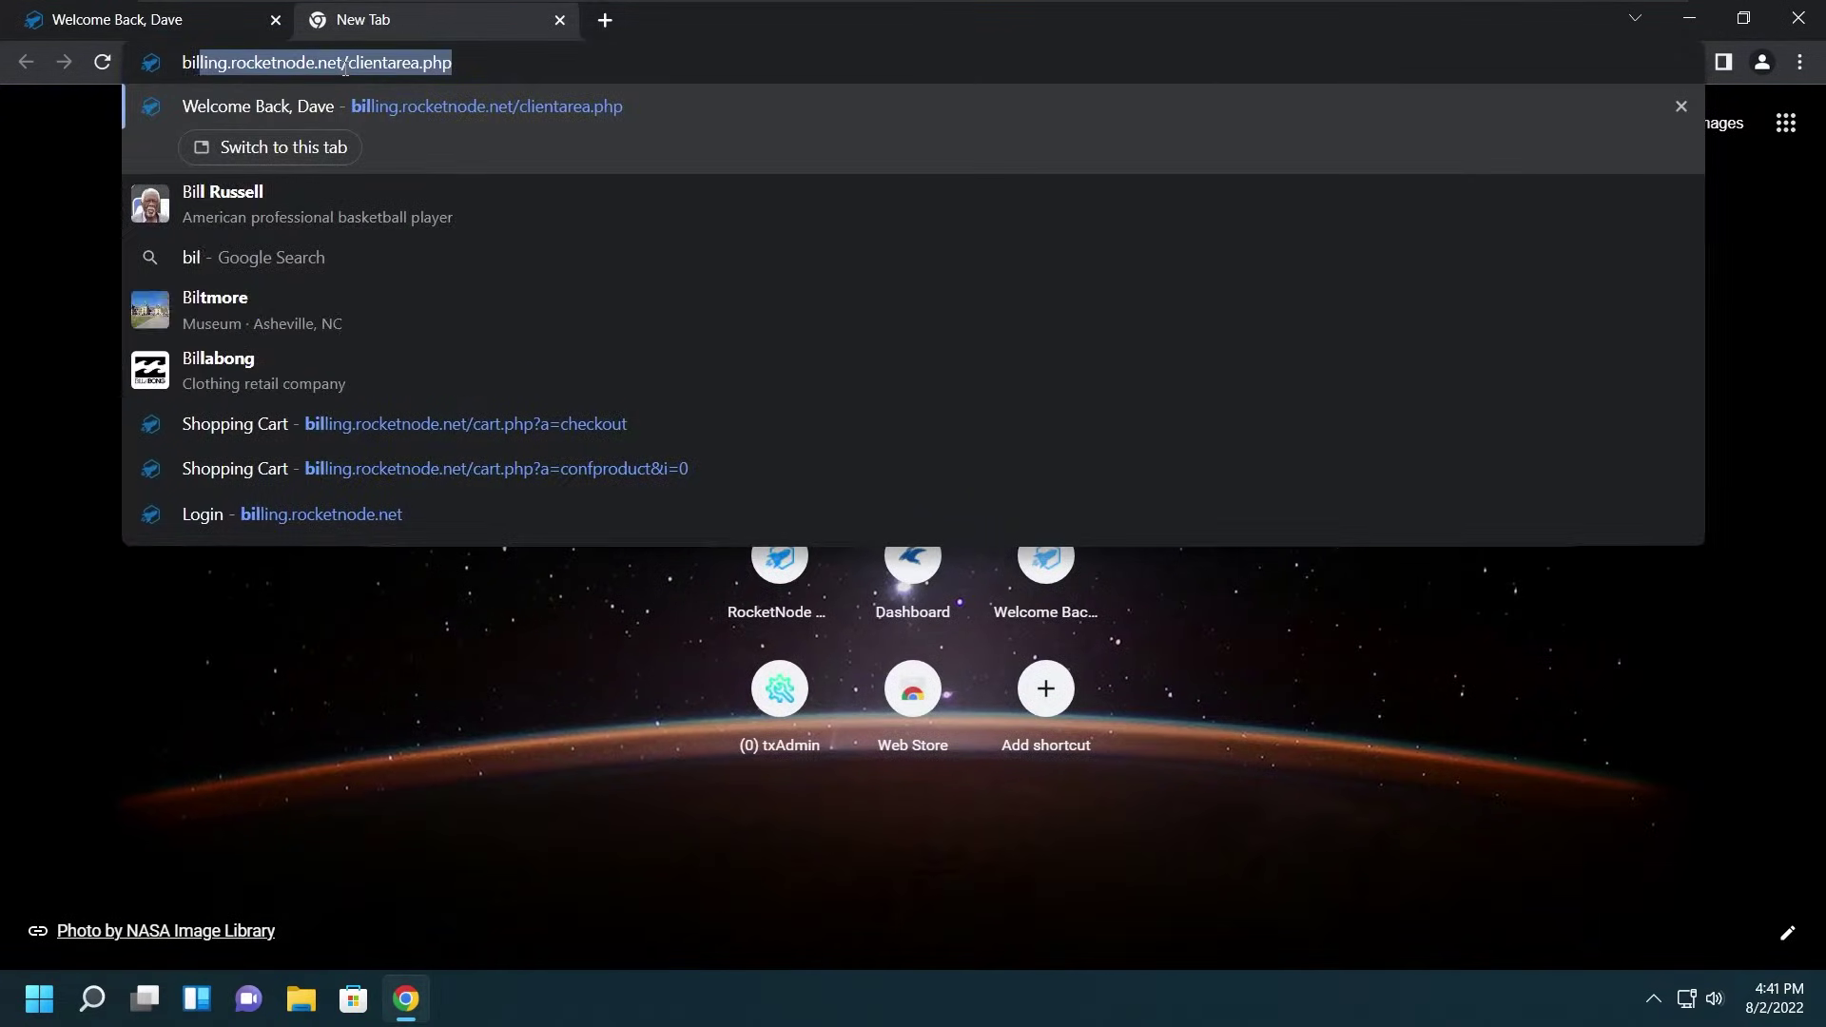
key("Return")
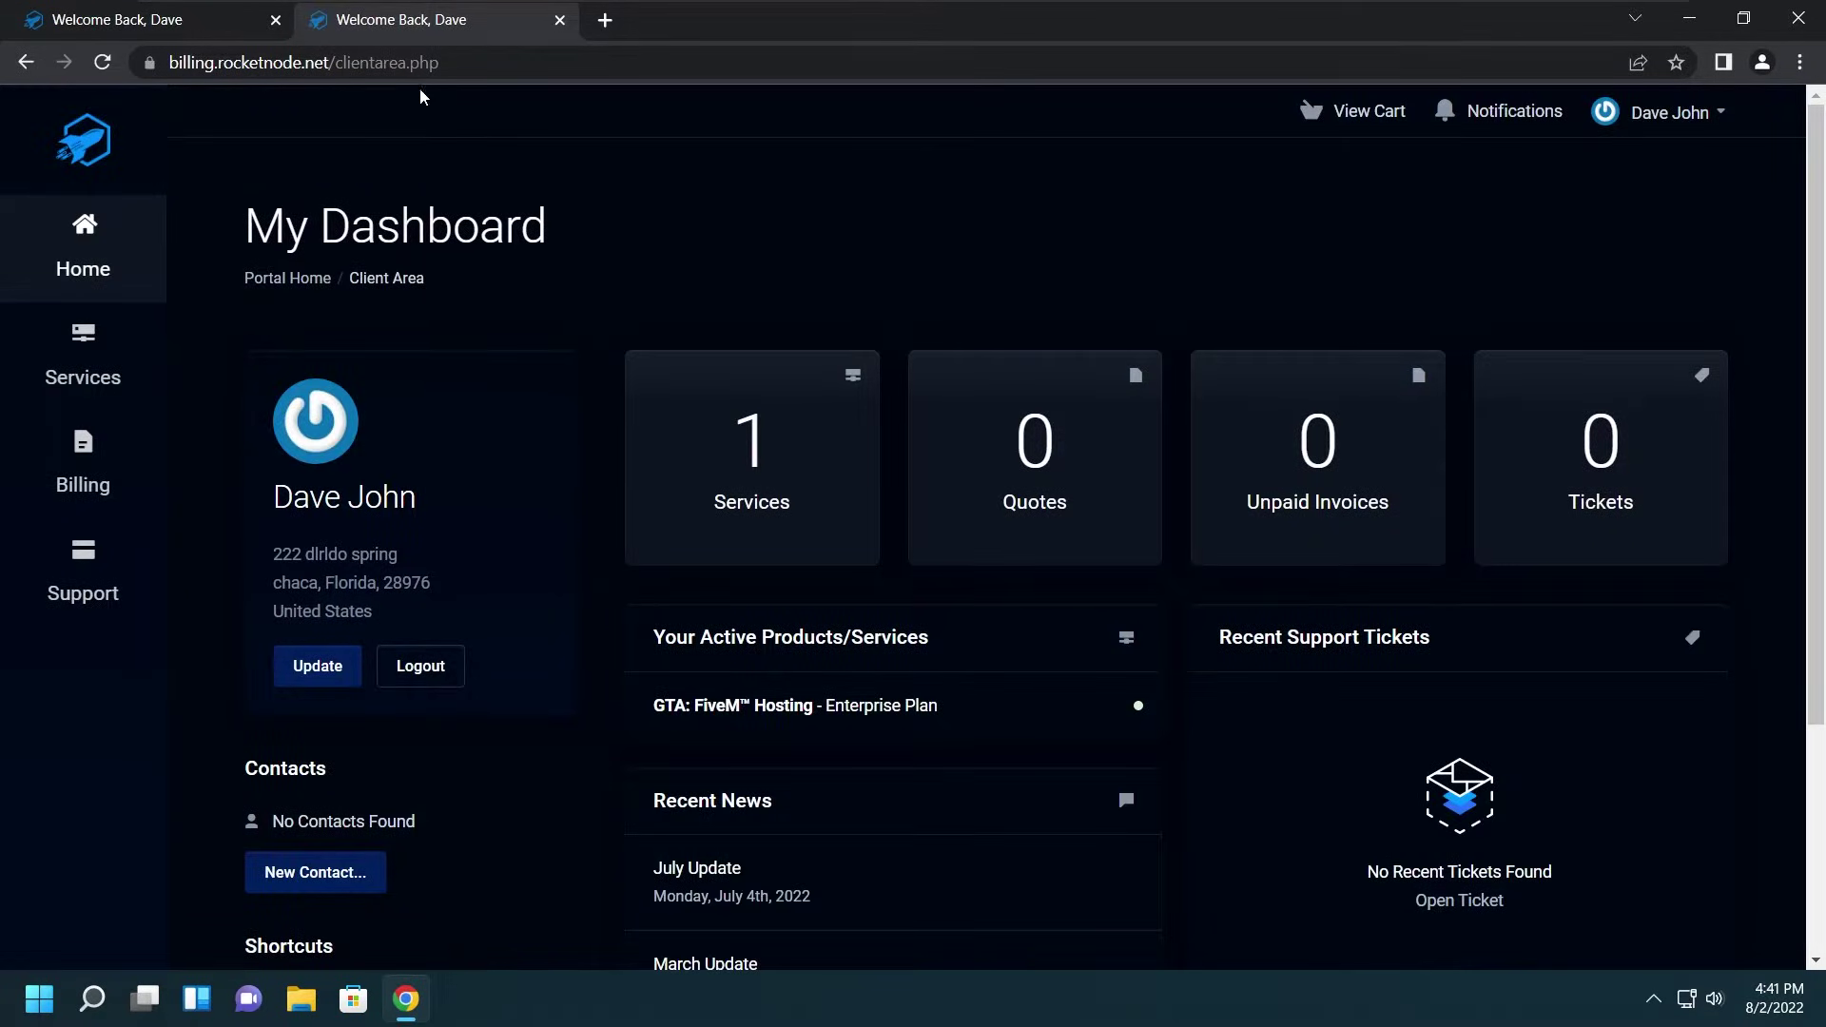
left_click(442, 61)
key("BackSpace")
type("panel.rocketnode.net")
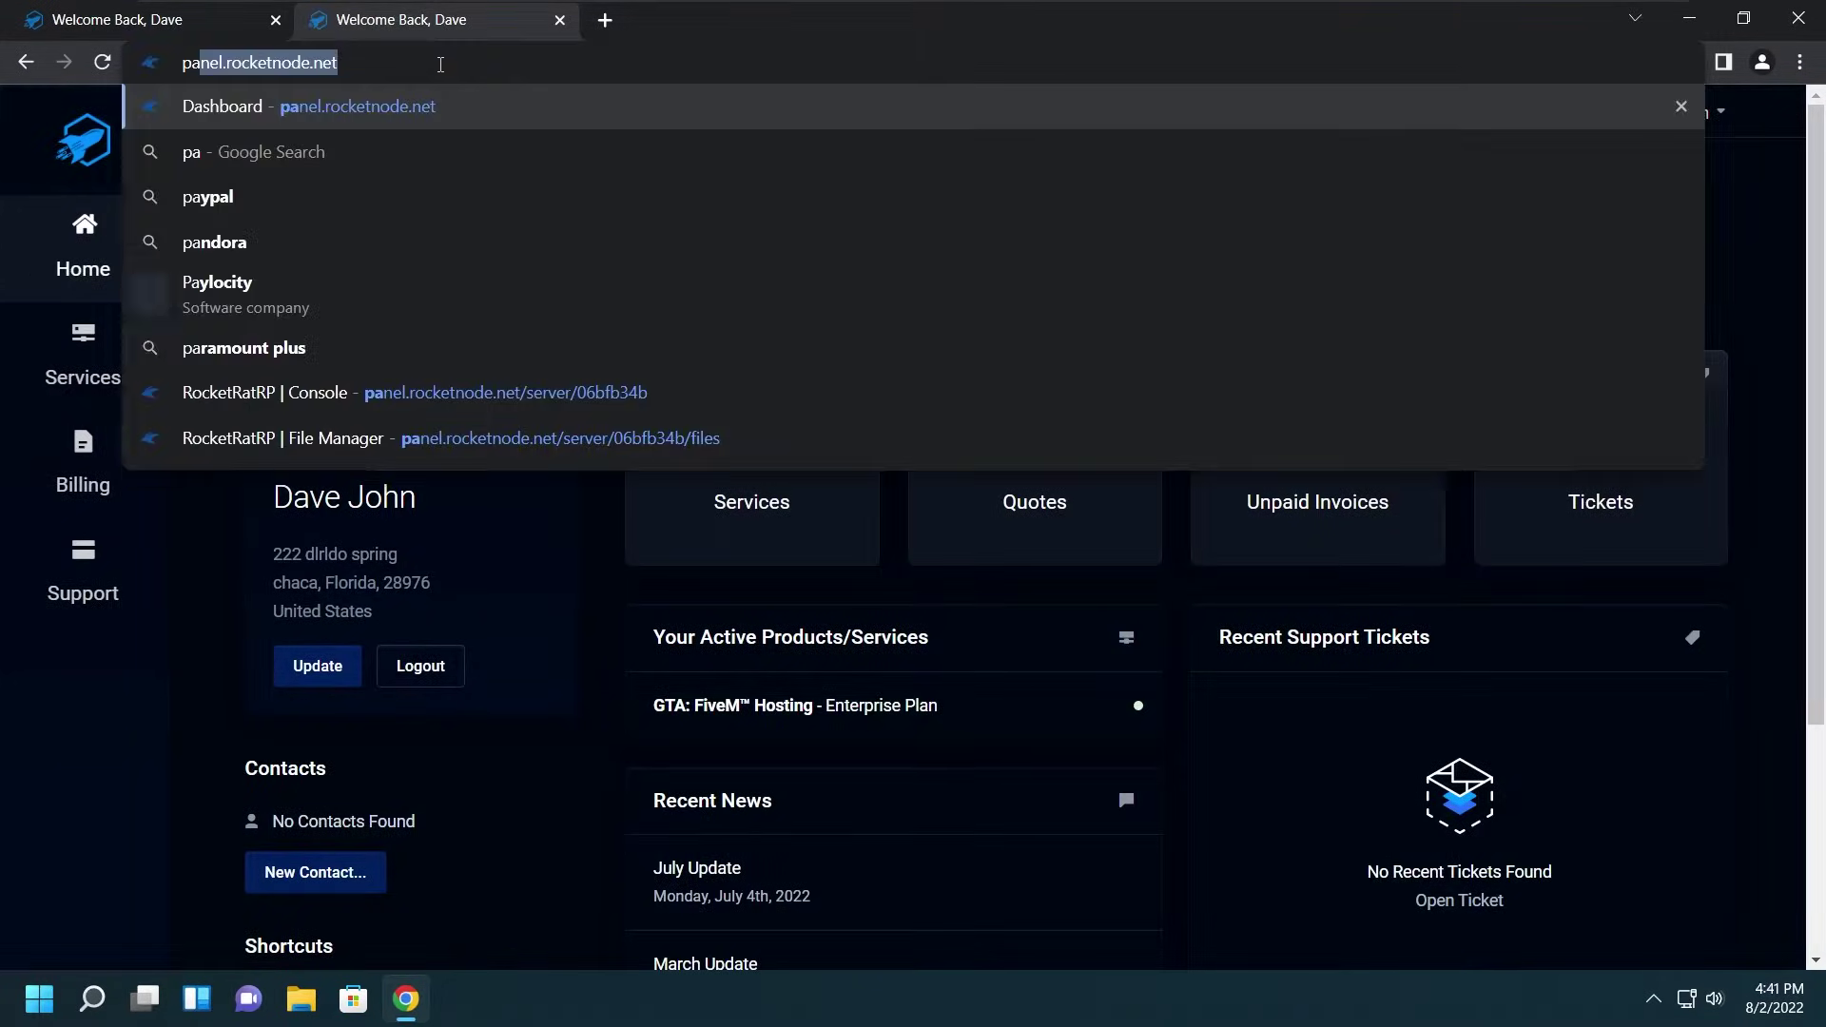
key("Return")
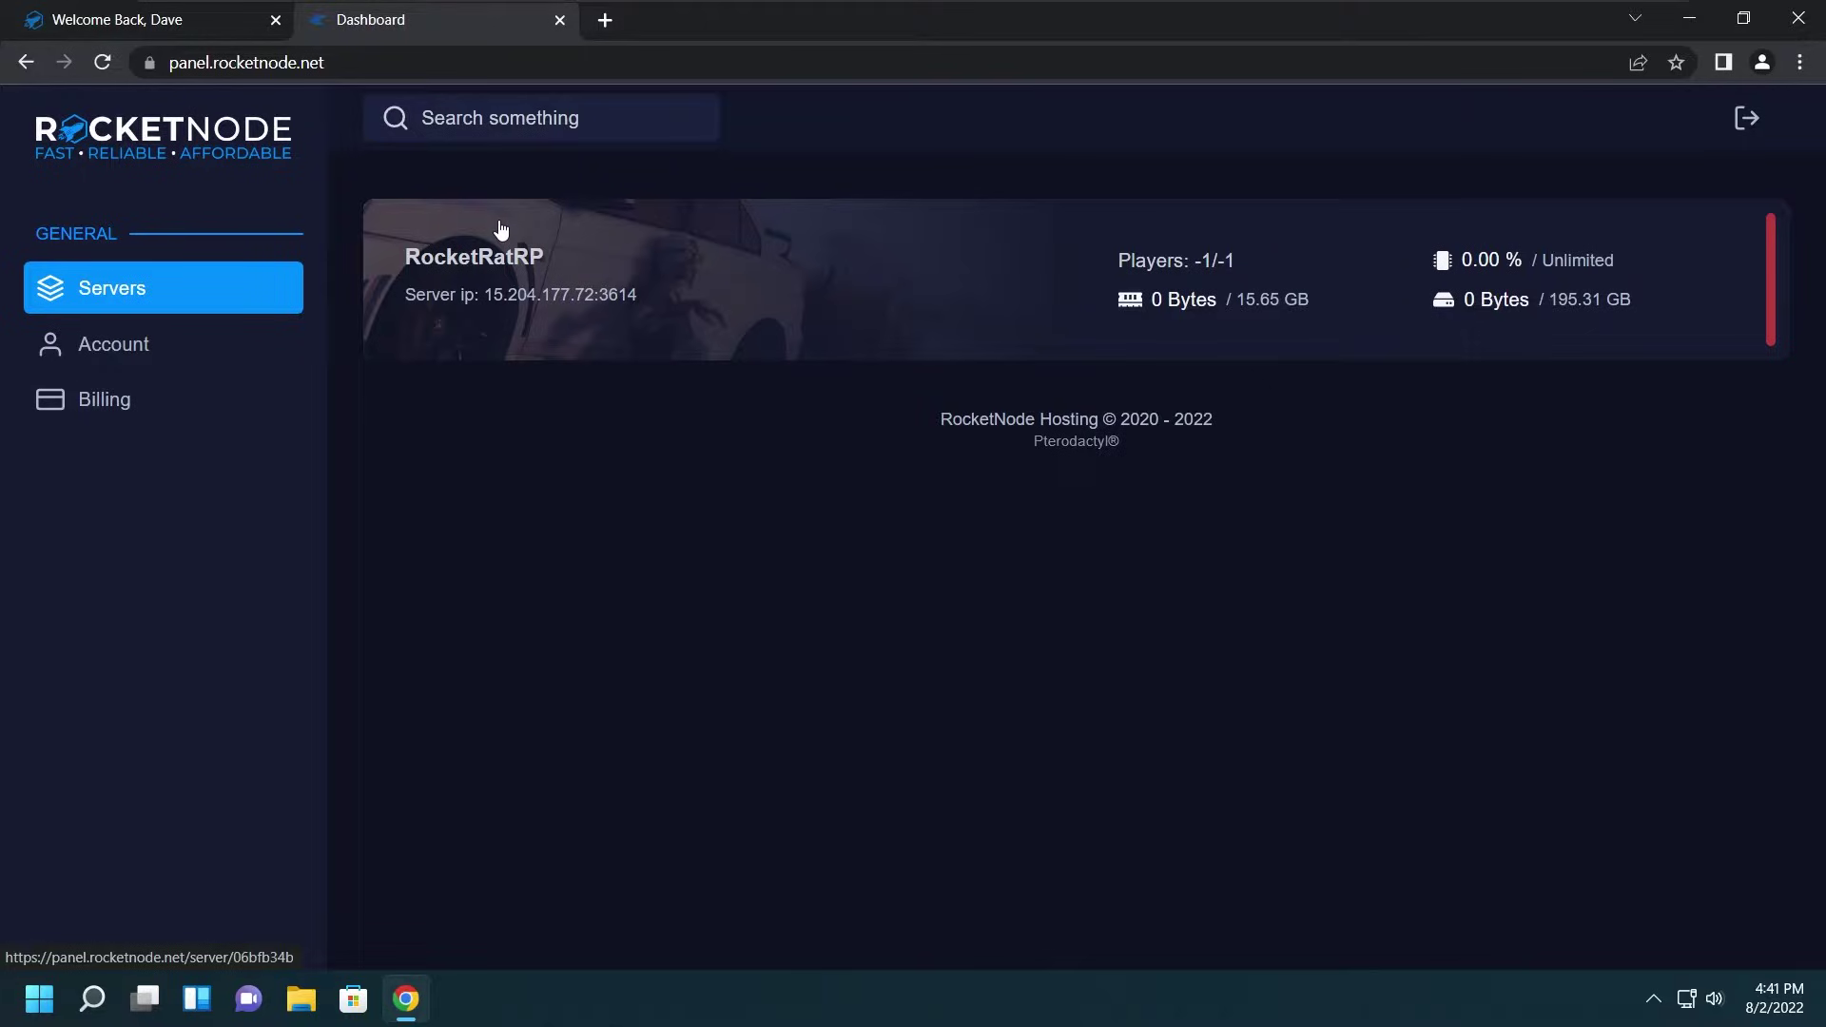
Step: Open RocketRatRP's Server Console and scroll through its power buttons and OFFLINE stats
left_click(575, 354)
left_click(659, 287)
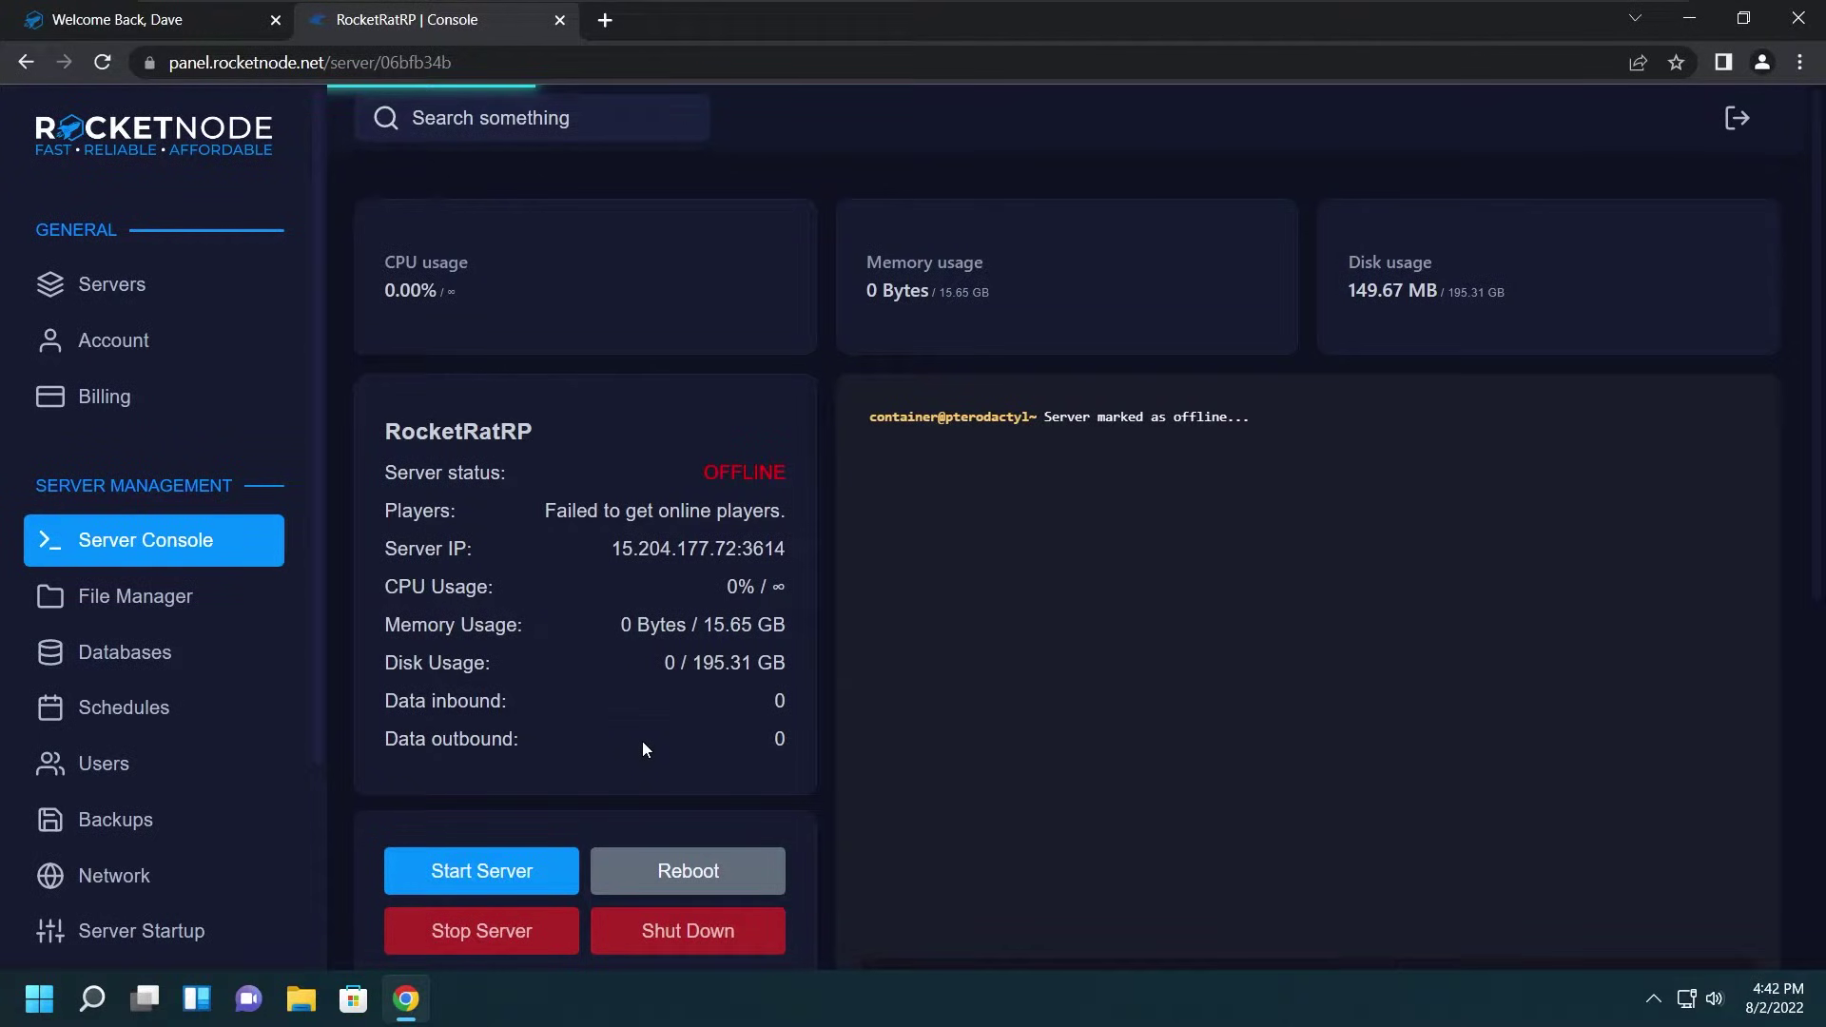
scroll(643, 743, "down", 1)
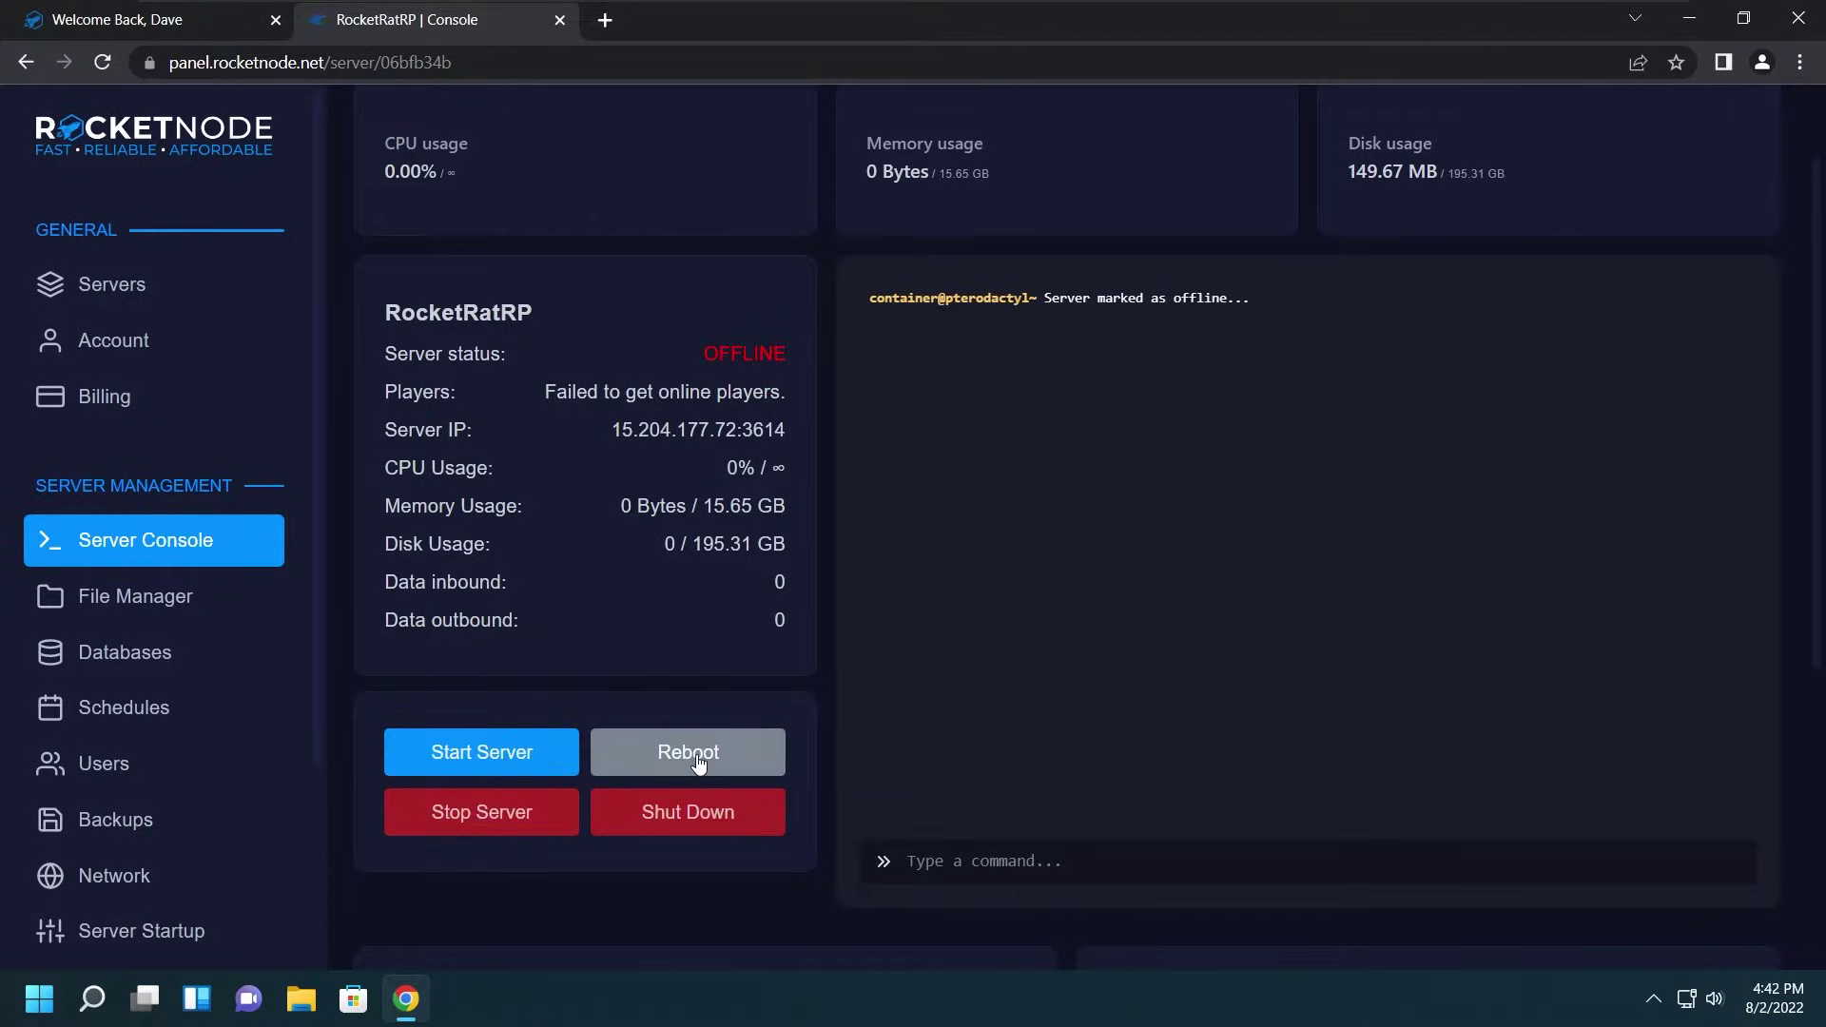
scroll(721, 785, "down", 1)
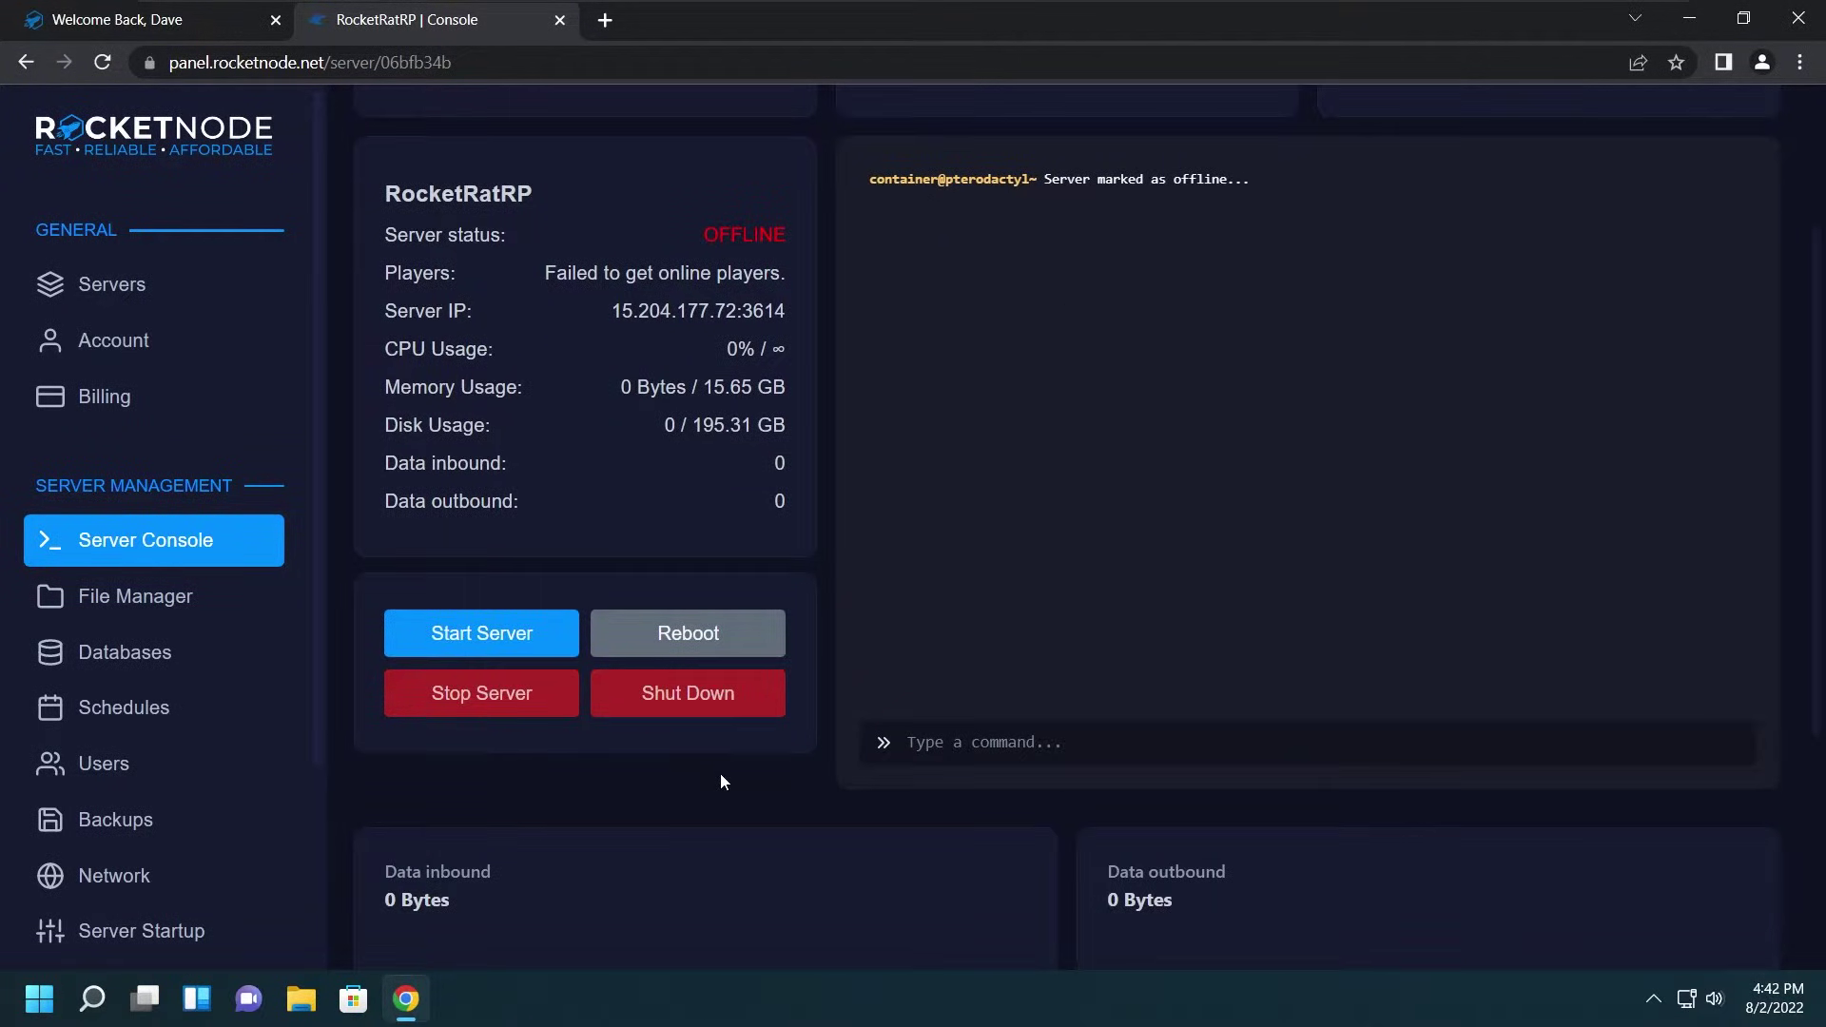
scroll(650, 814, "down", 1)
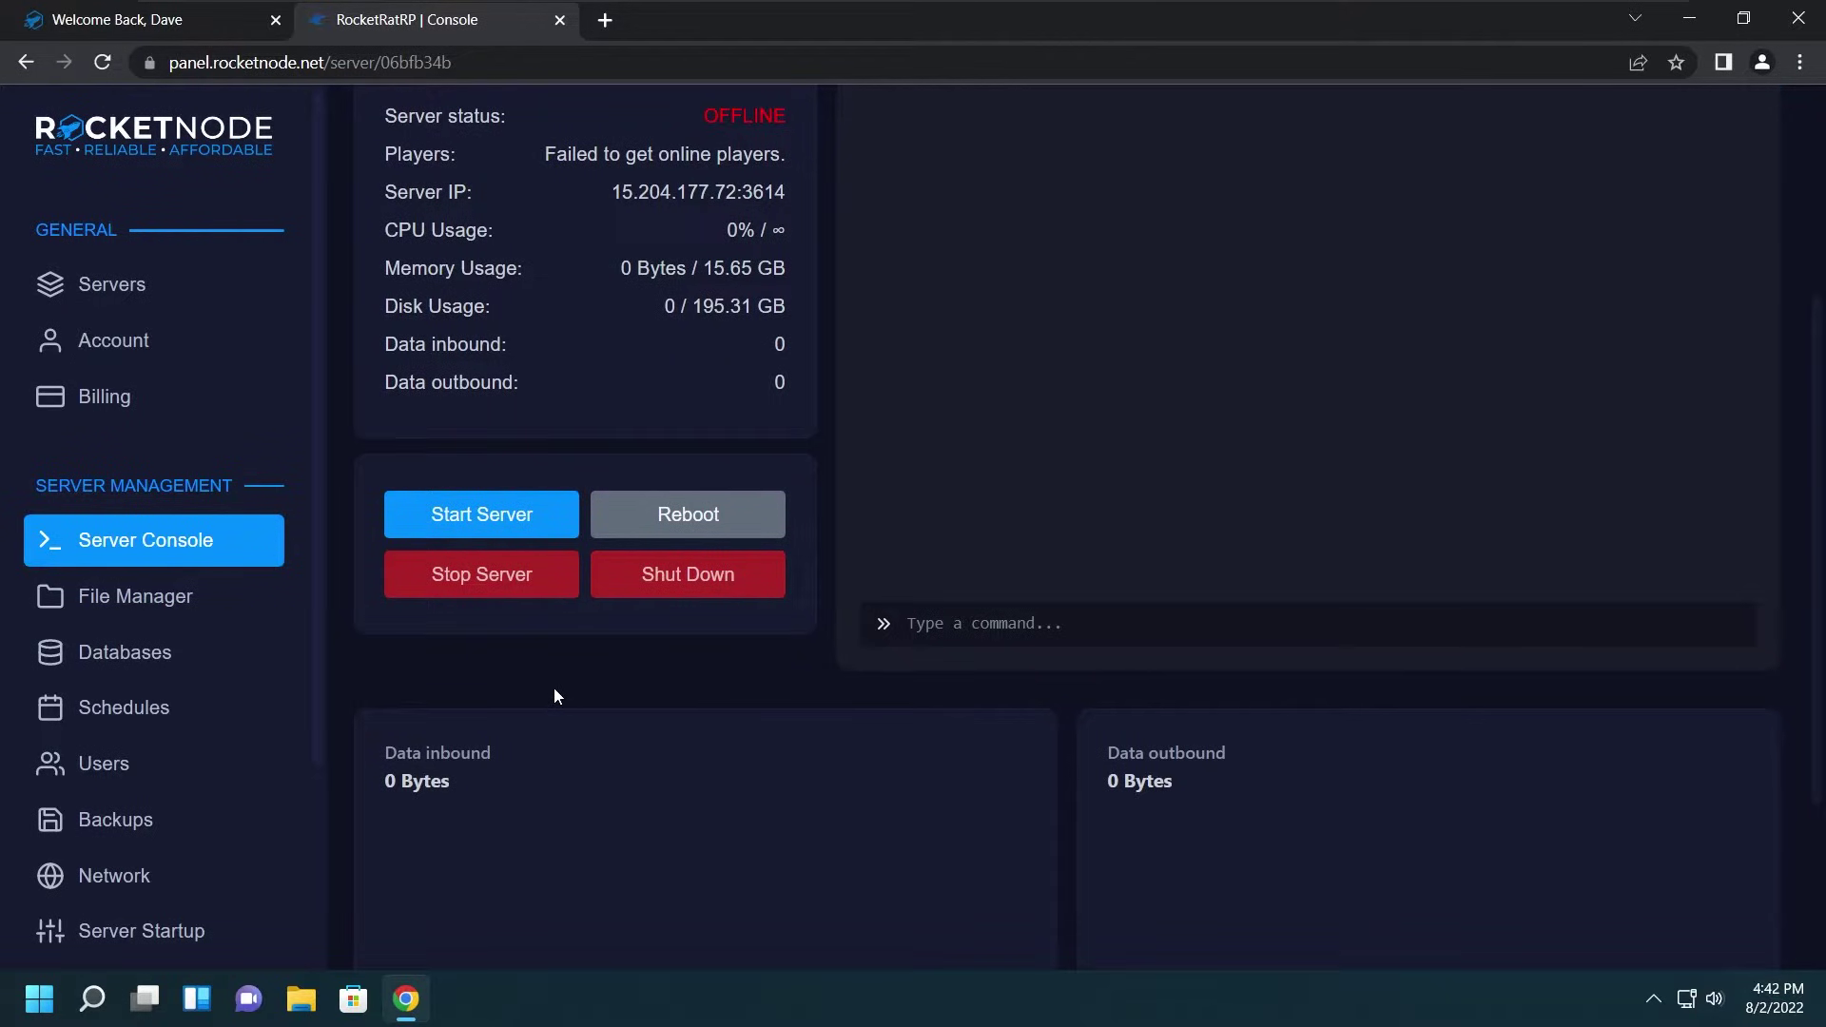
Step: Browse the File Manager and empty Databases, then view the empty Schedules page
left_click(273, 596)
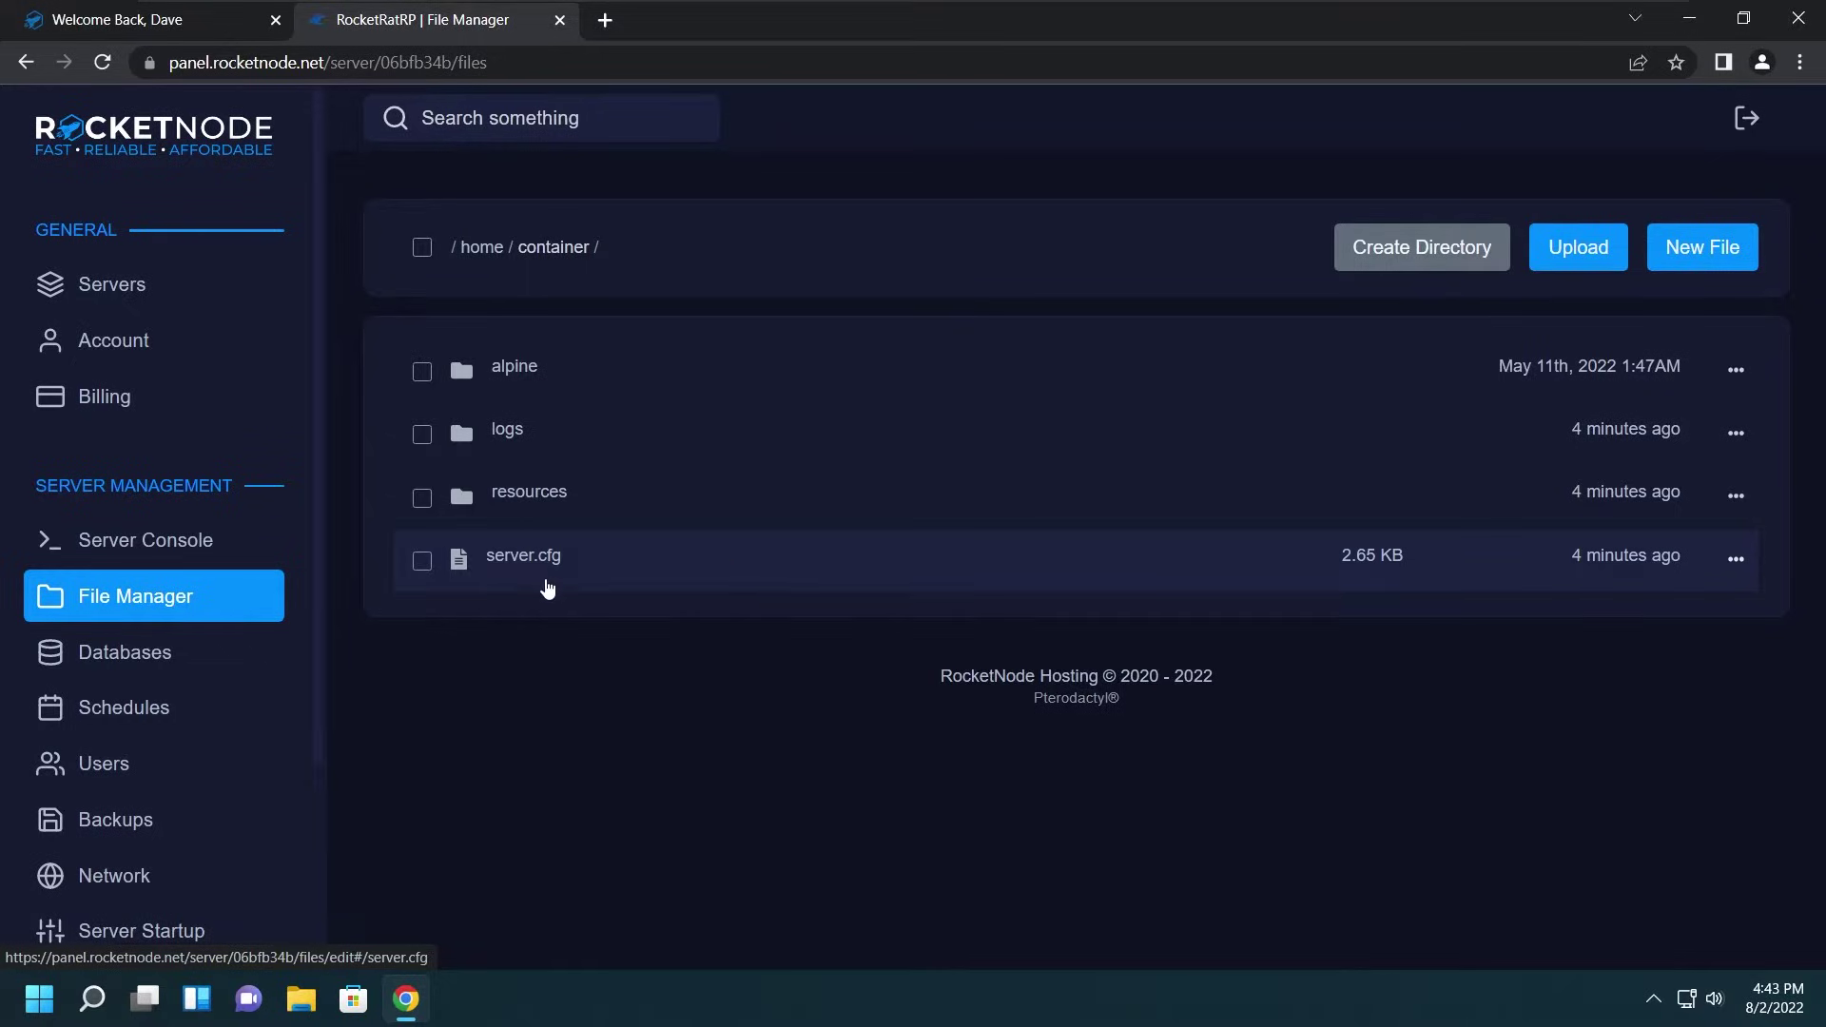
left_click(251, 658)
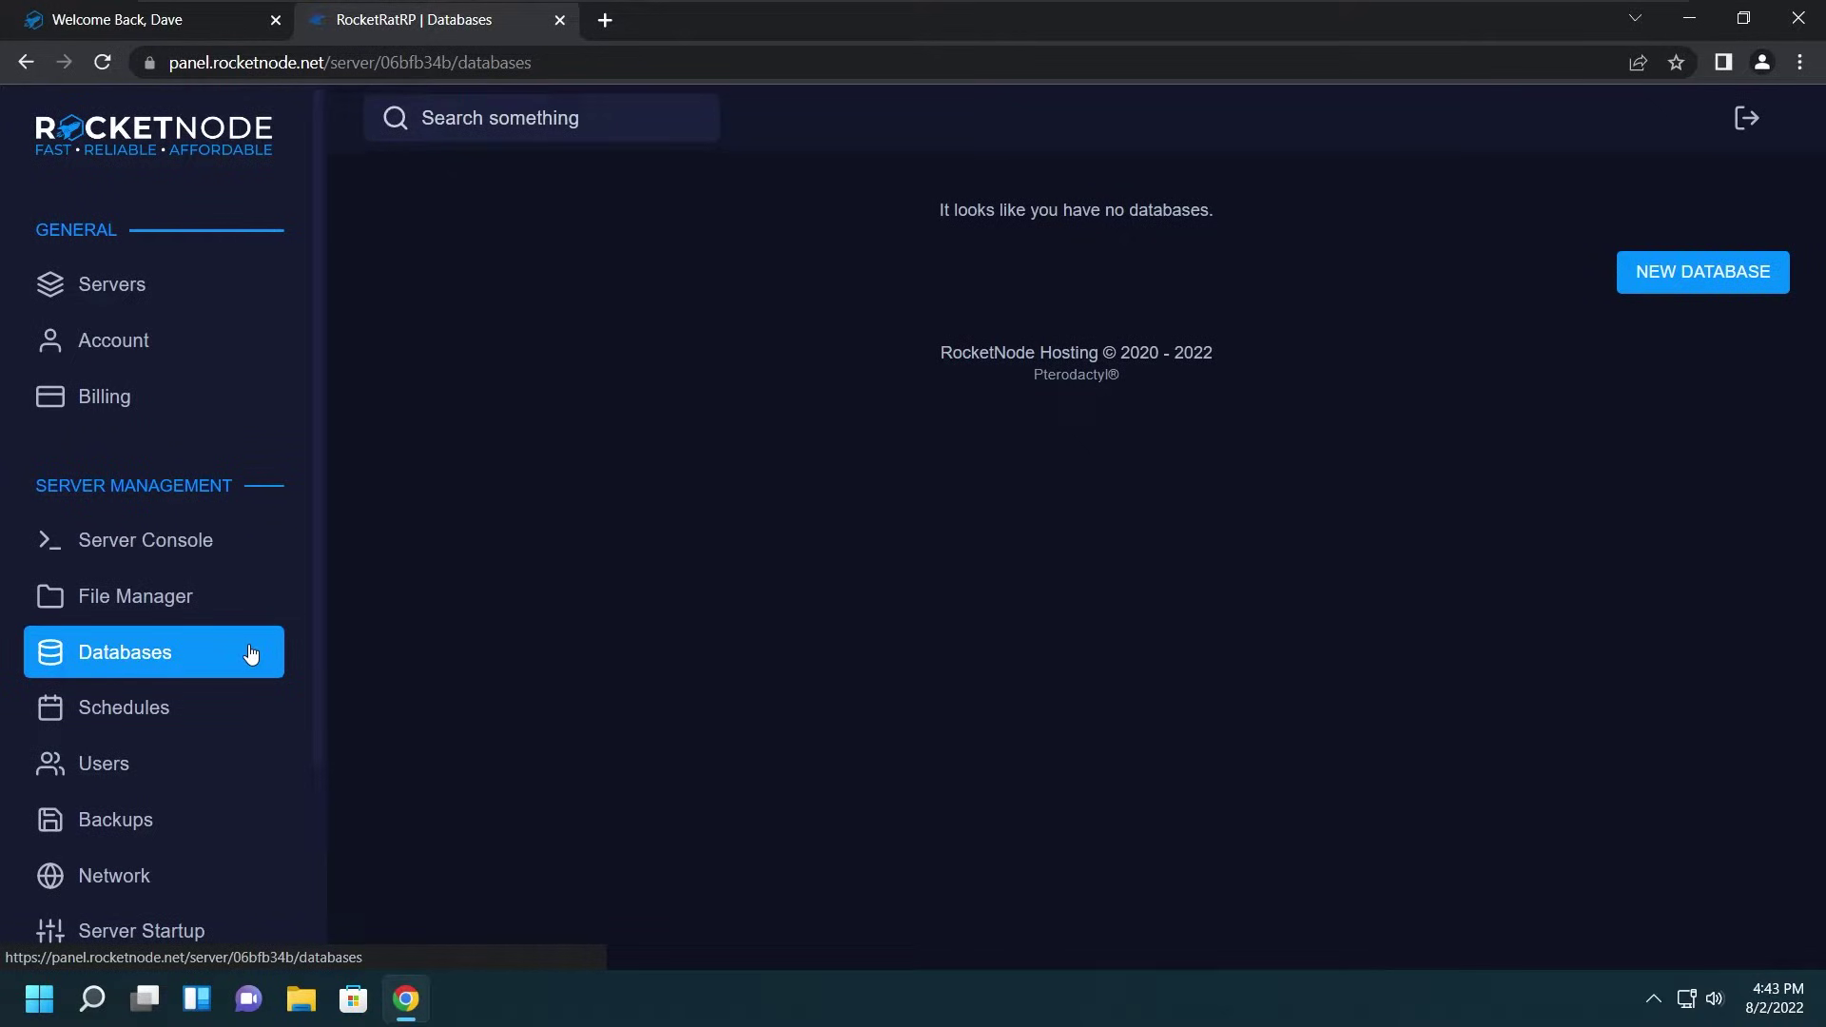
left_click(221, 702)
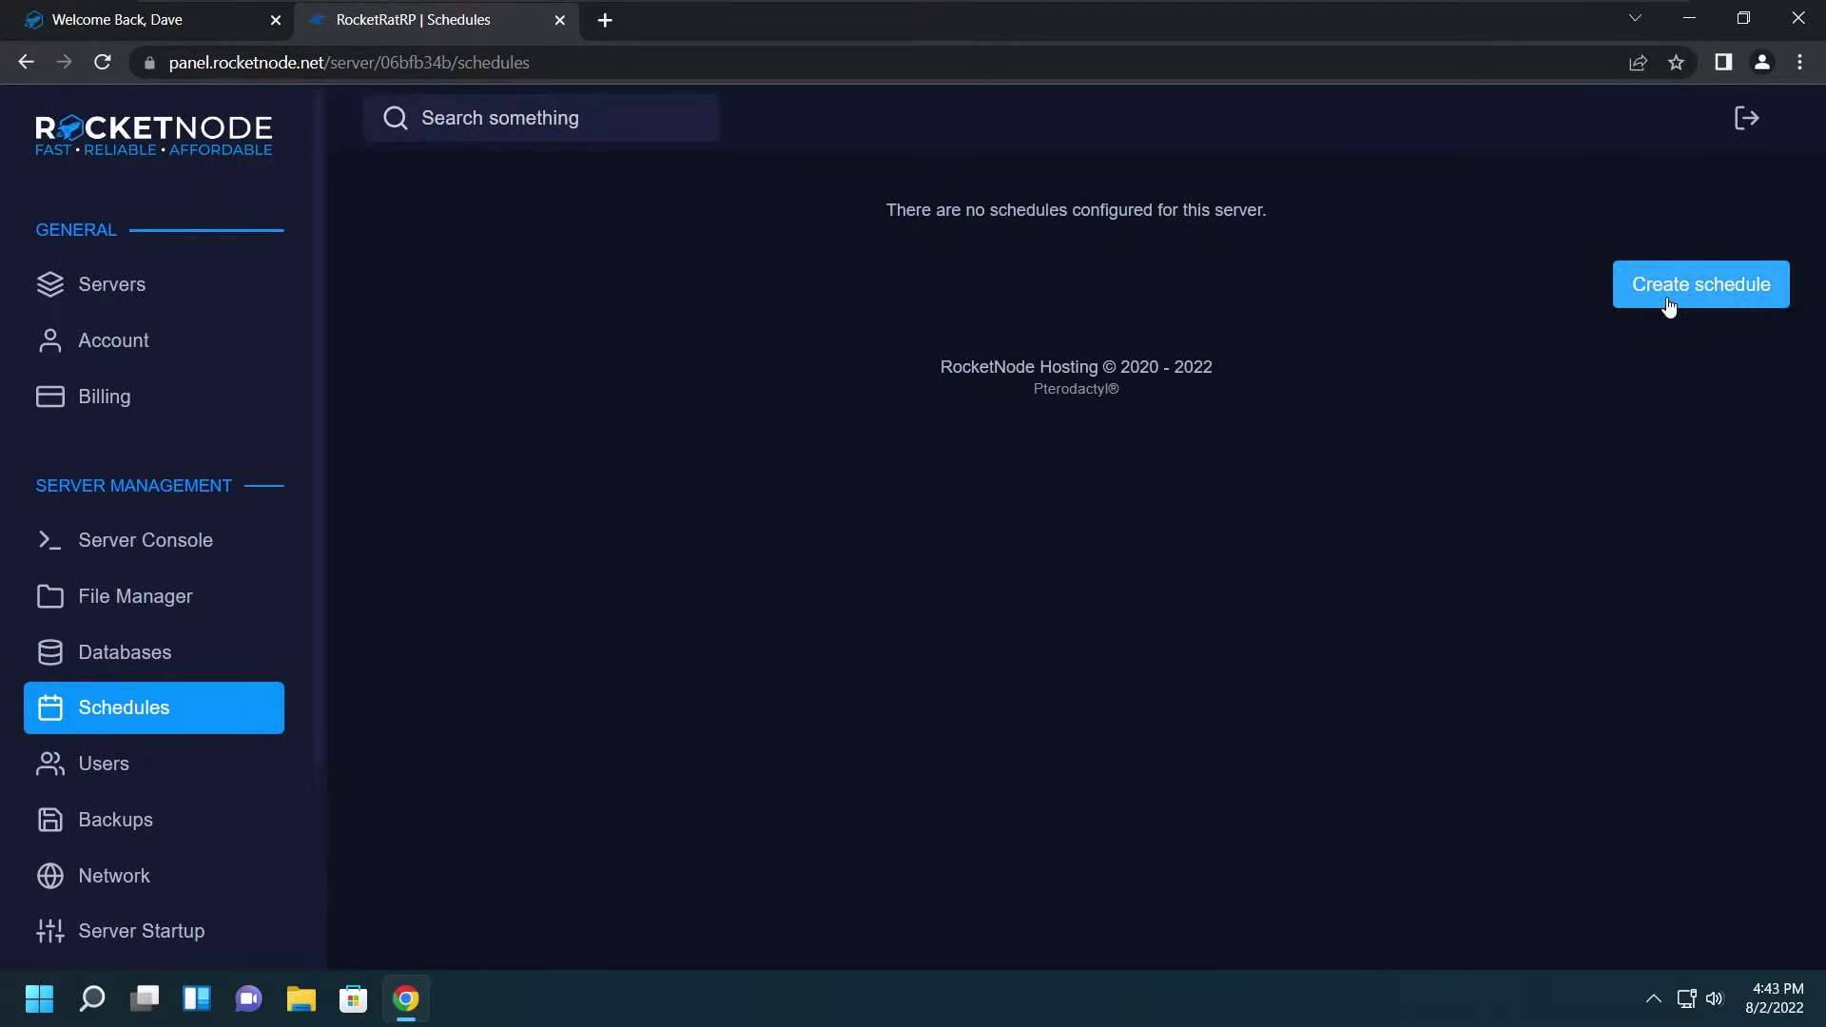
Step: Open the Create schedule form and close it unsaved, then view the empty Users page
left_click(1698, 286)
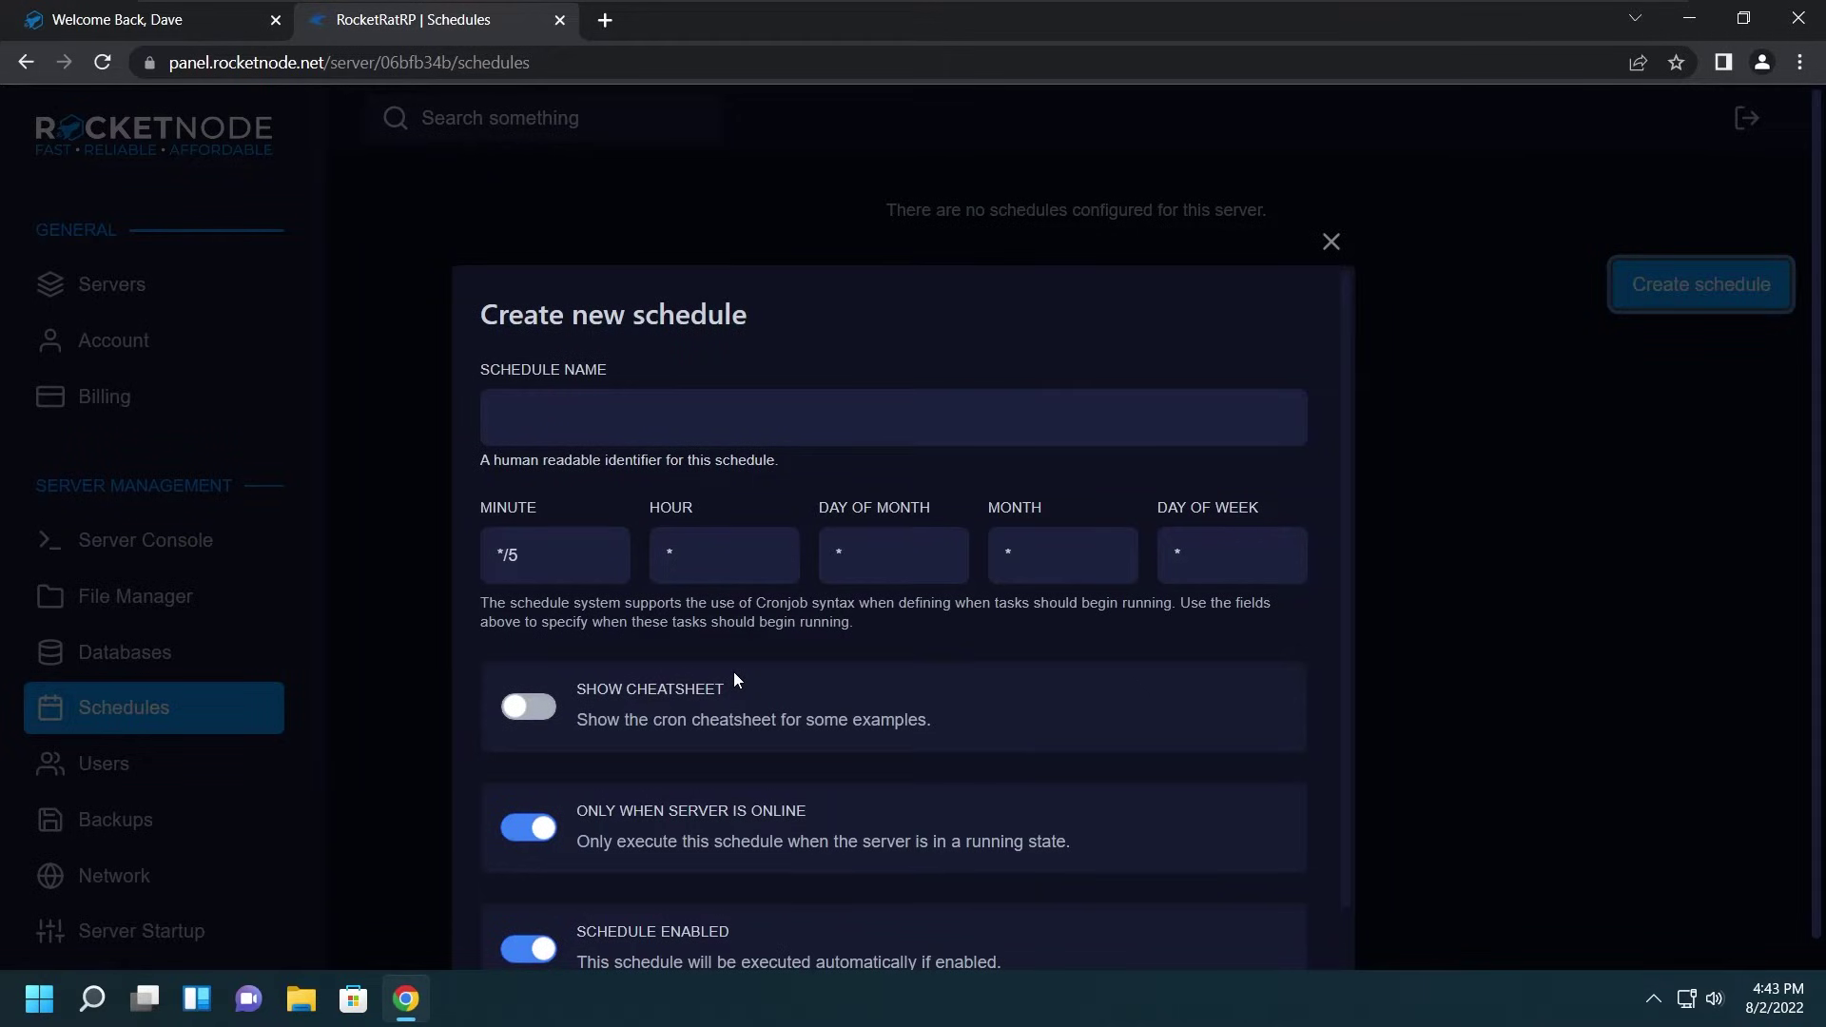
scroll(734, 671, "down", 2)
scroll(670, 633, "up", 2)
left_click(580, 420)
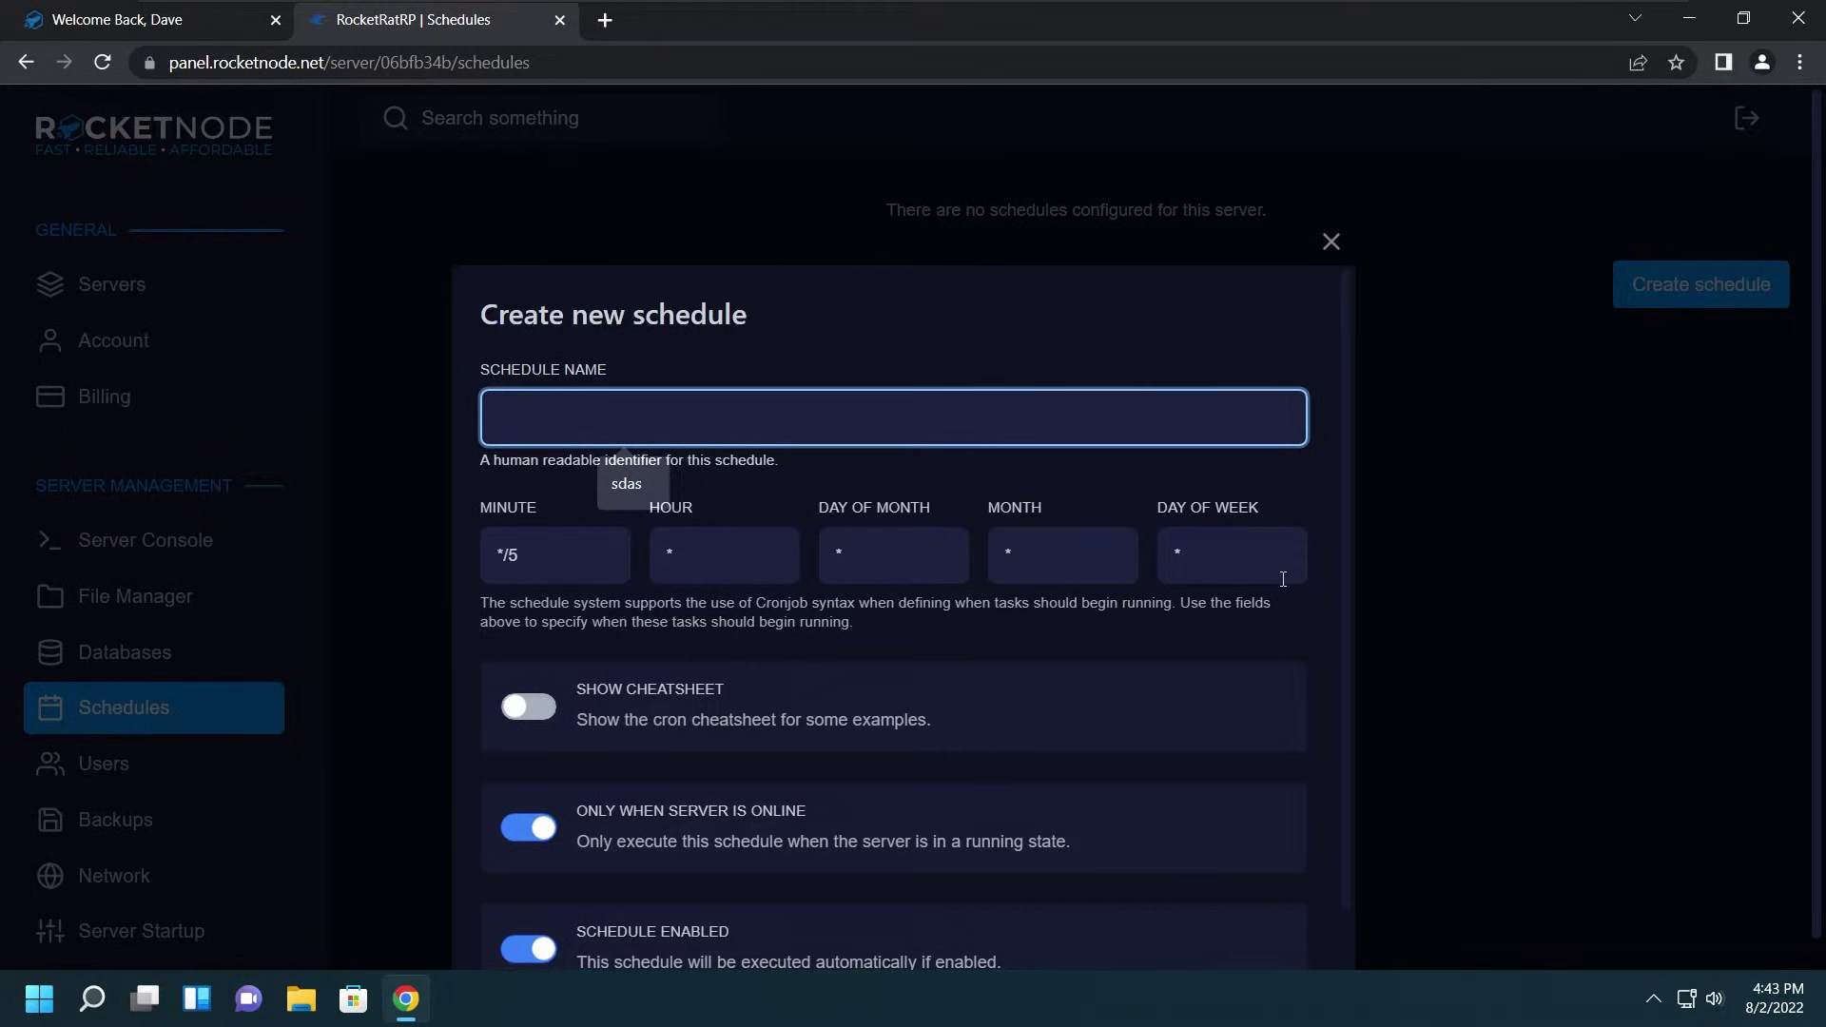
left_click(1332, 242)
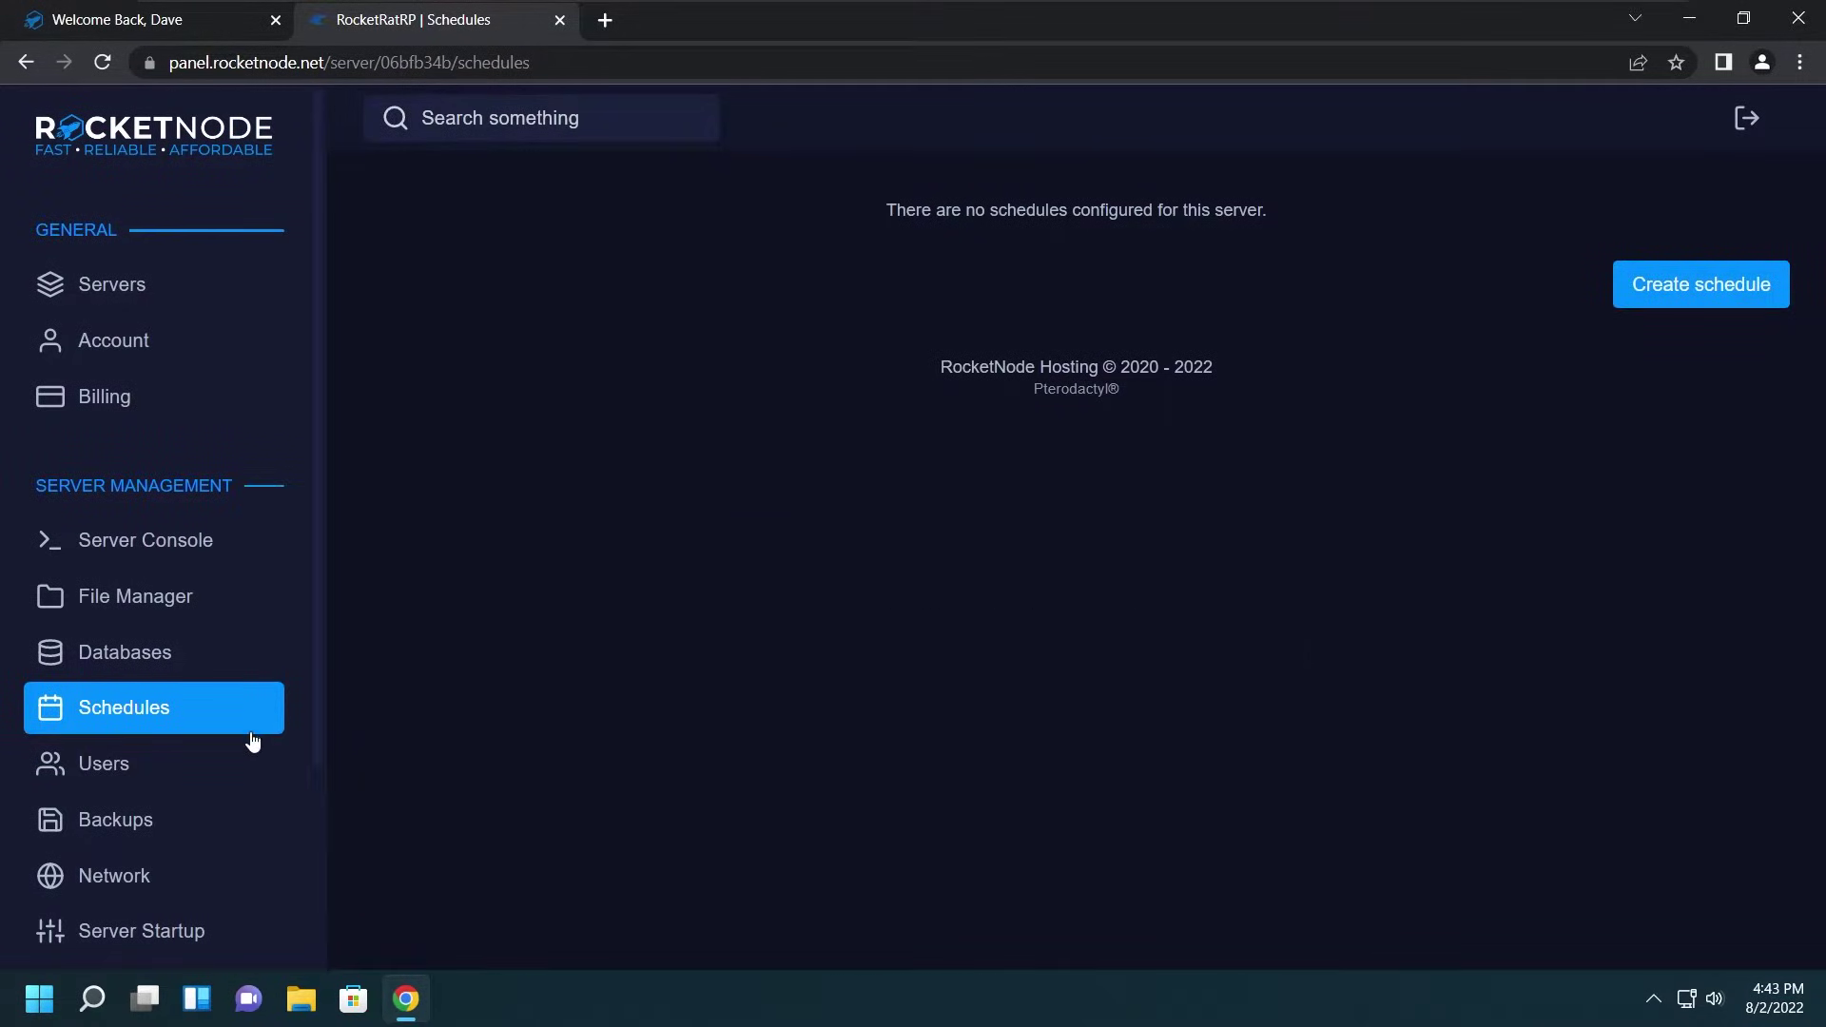
left_click(237, 761)
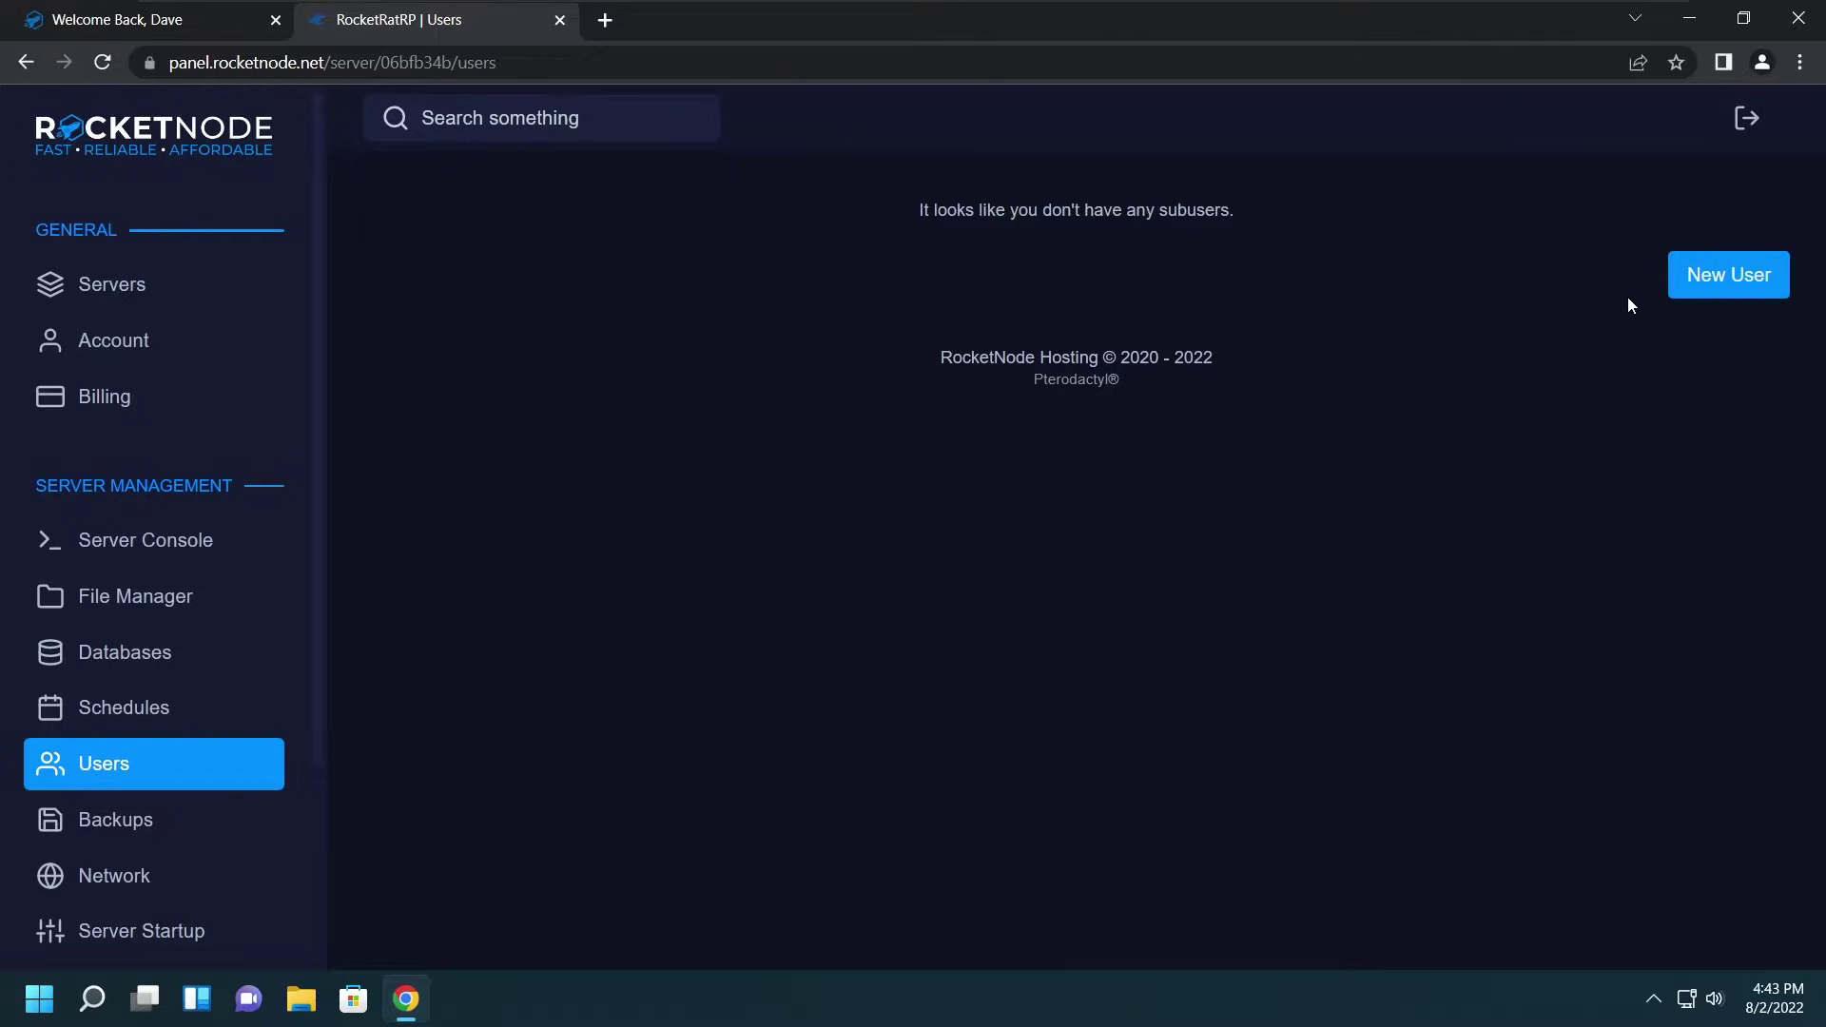
Step: Start a new subuser and fill in the subuser's e-mail address
left_click(1689, 278)
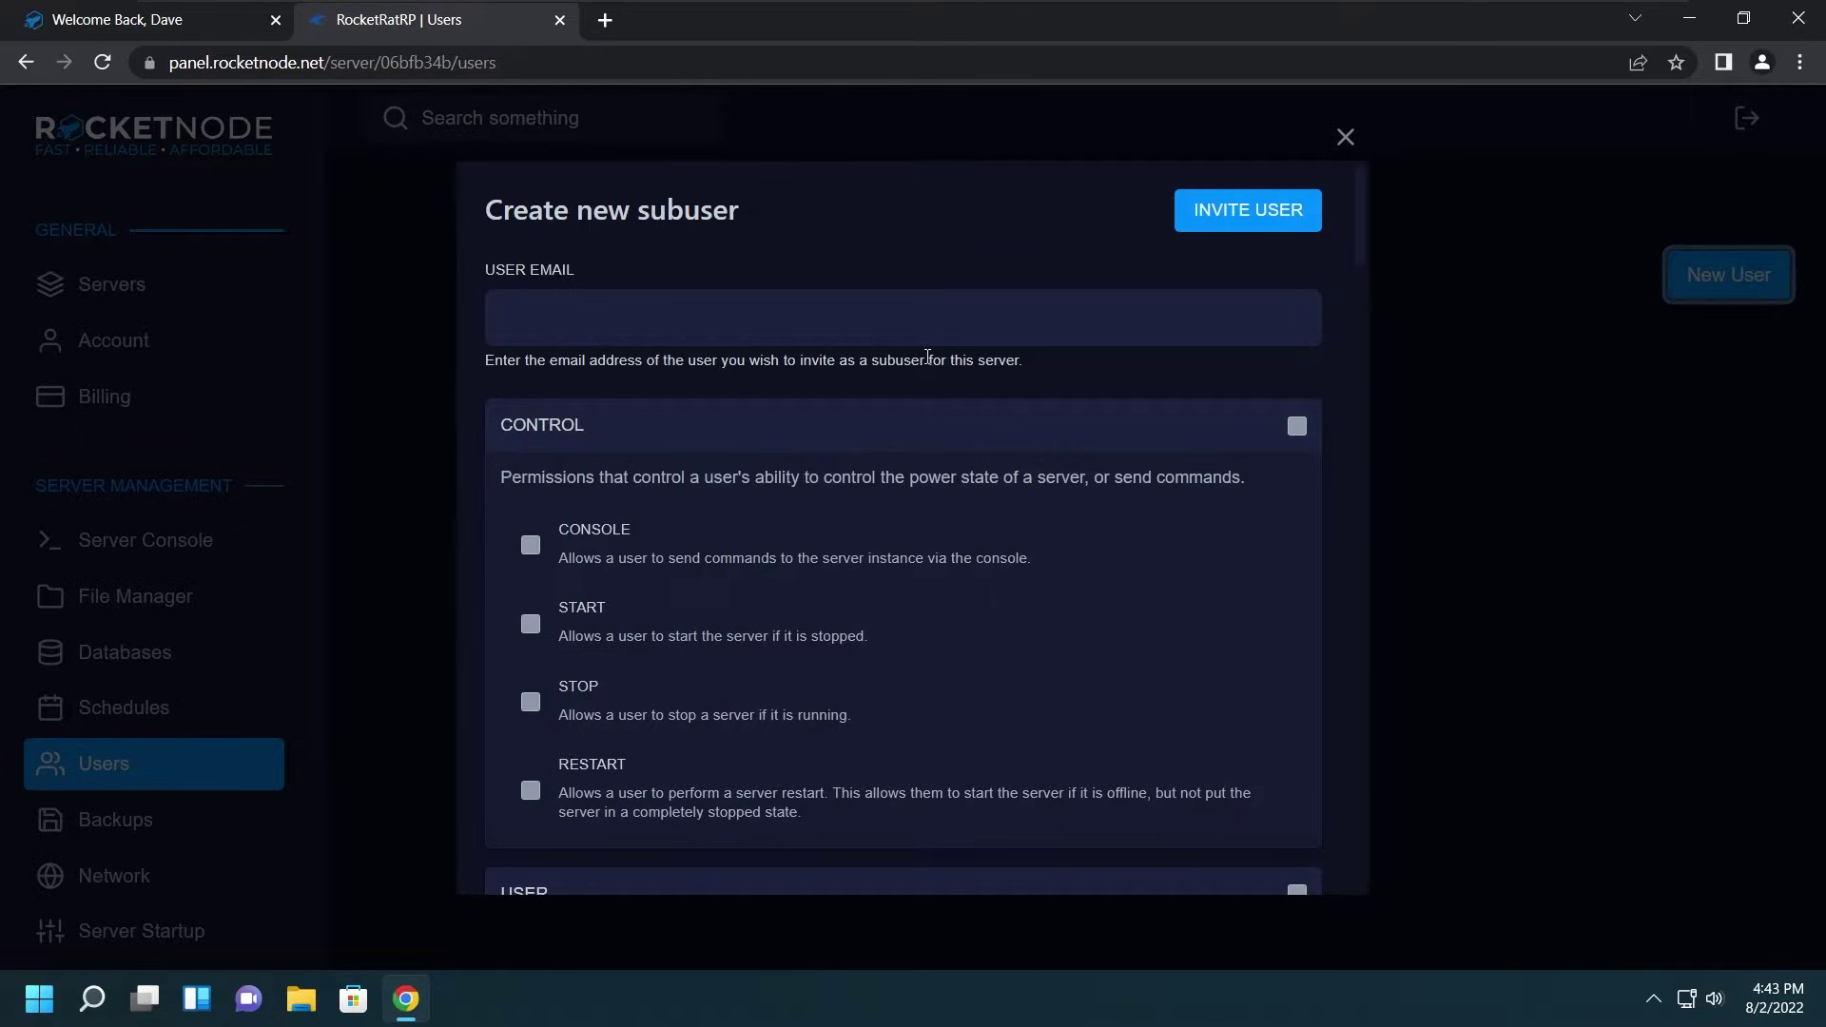
left_click(771, 300)
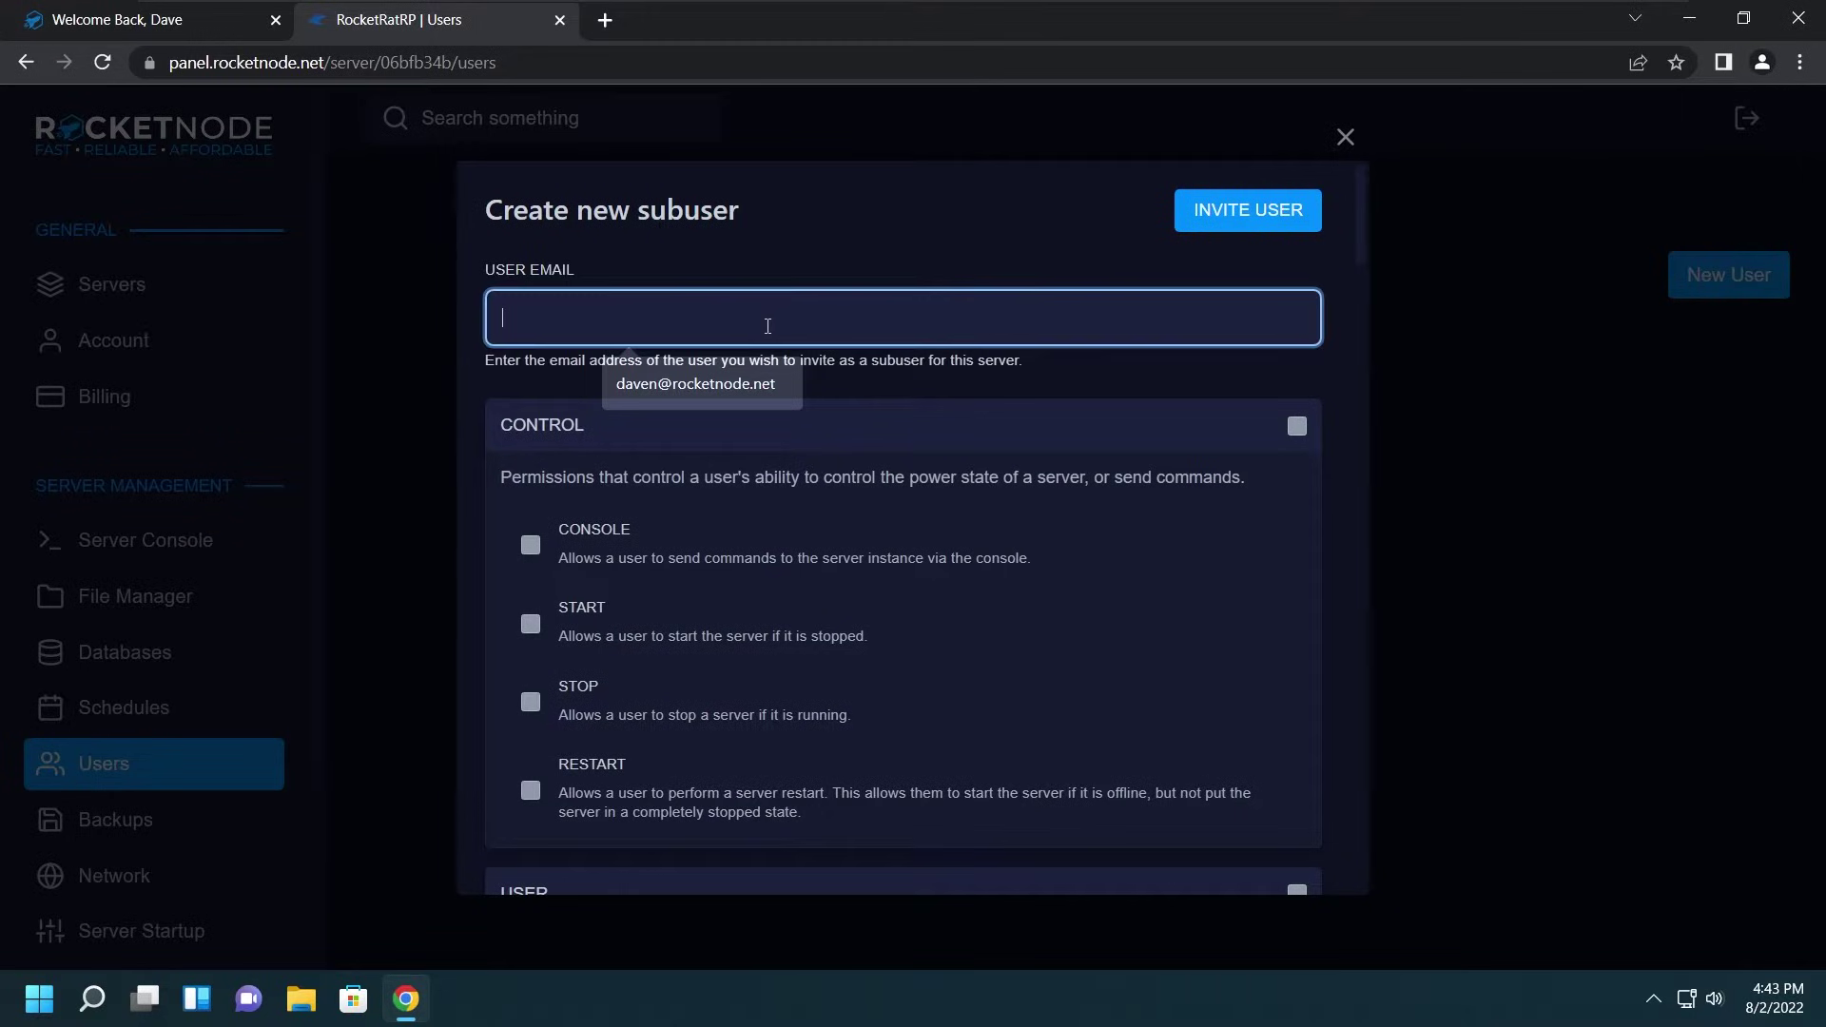
left_click(739, 384)
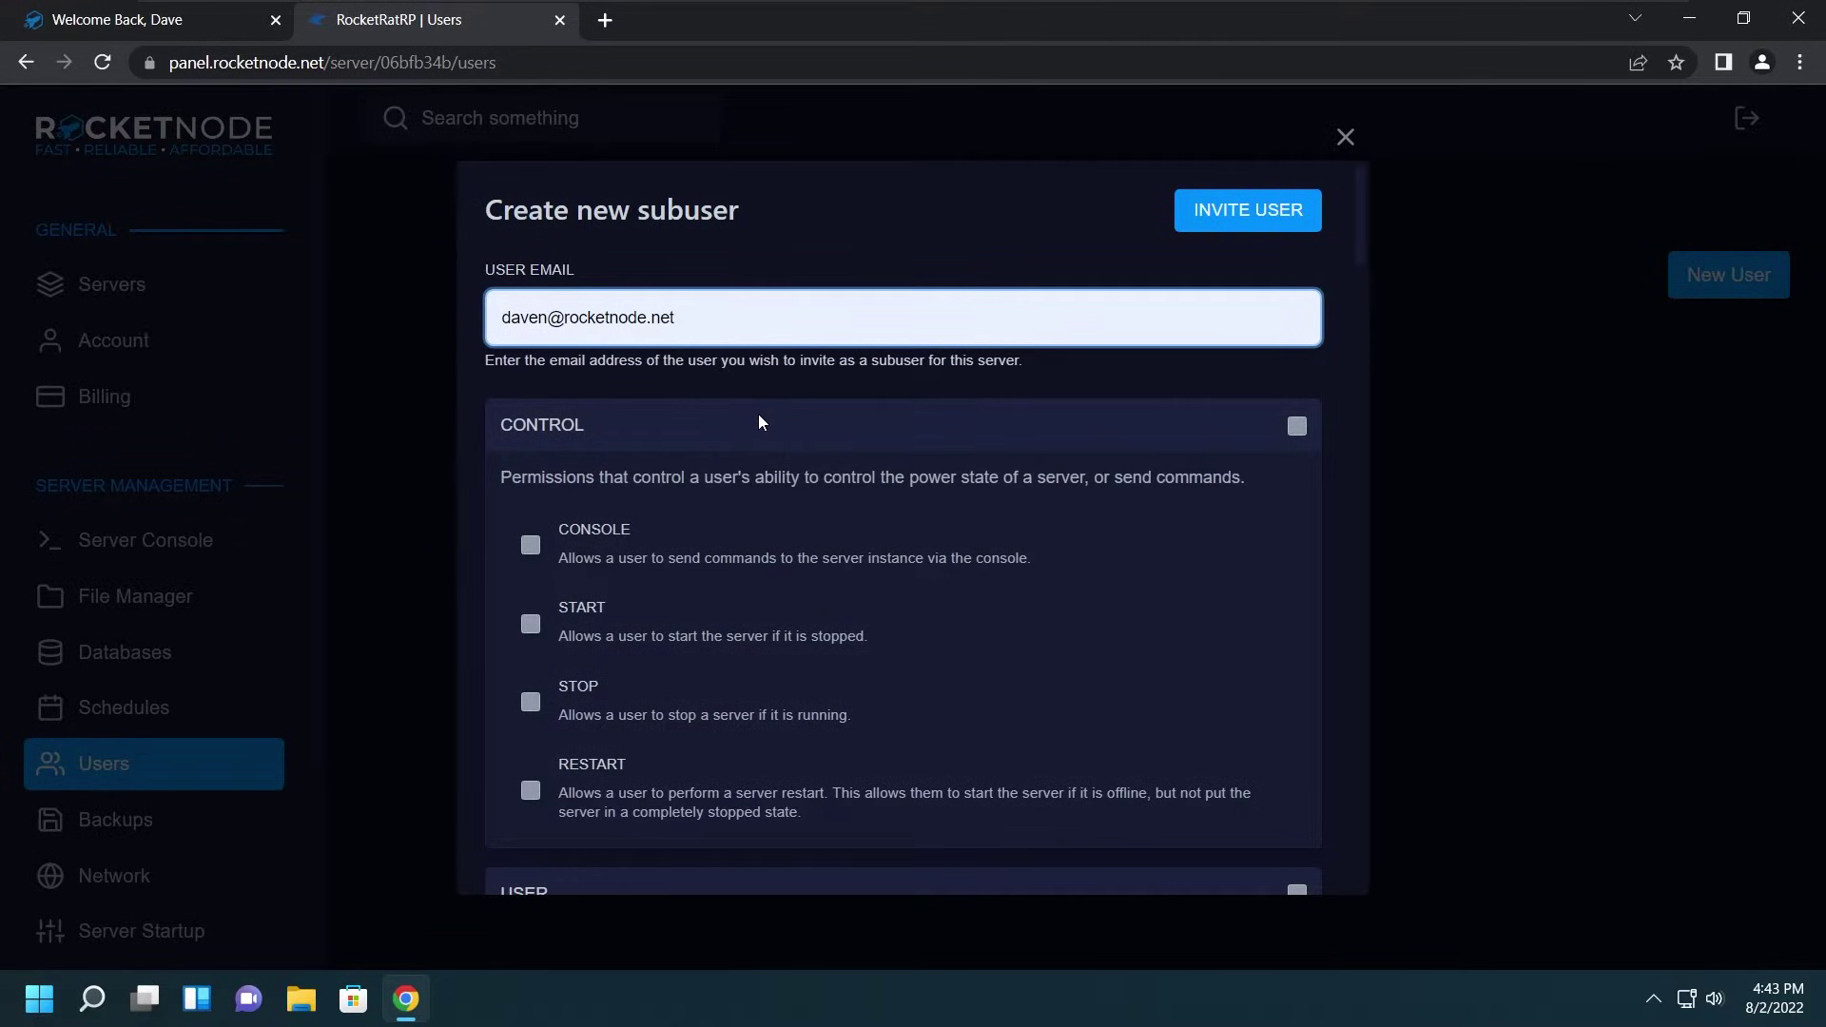
left_click(766, 447)
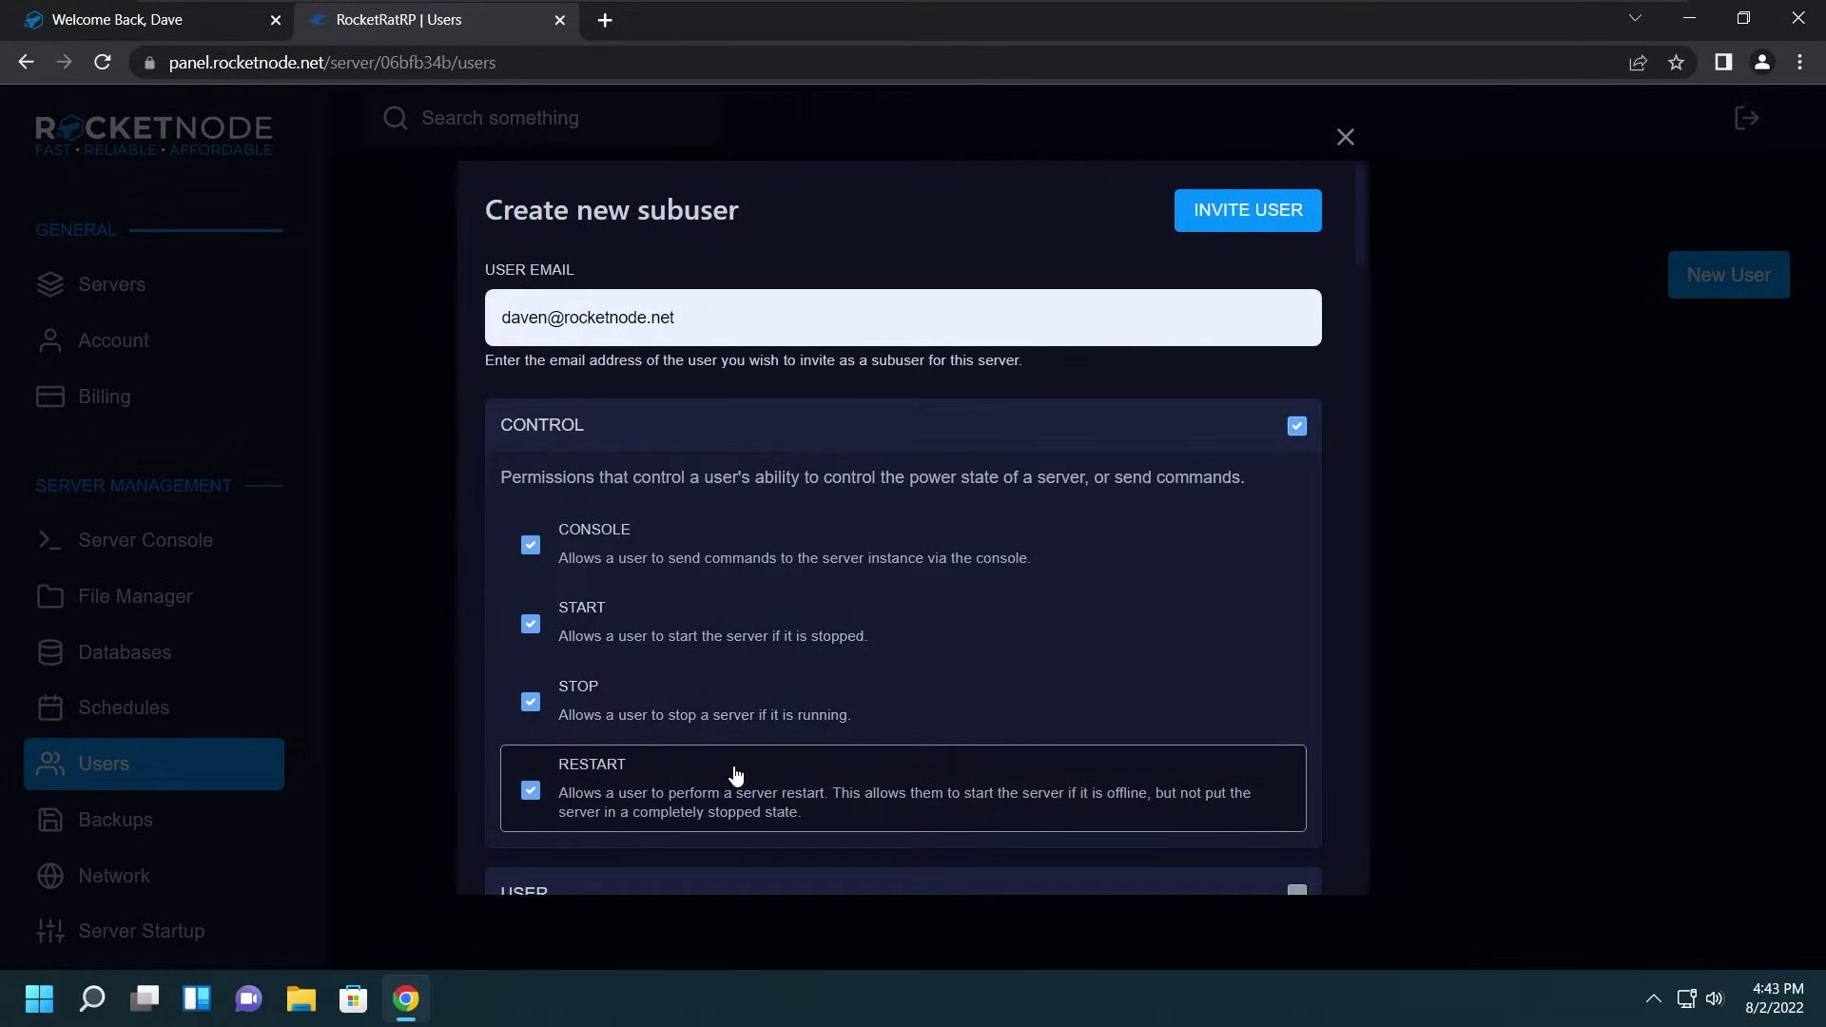
scroll(740, 767, "down", 1)
scroll(740, 767, "down", 1)
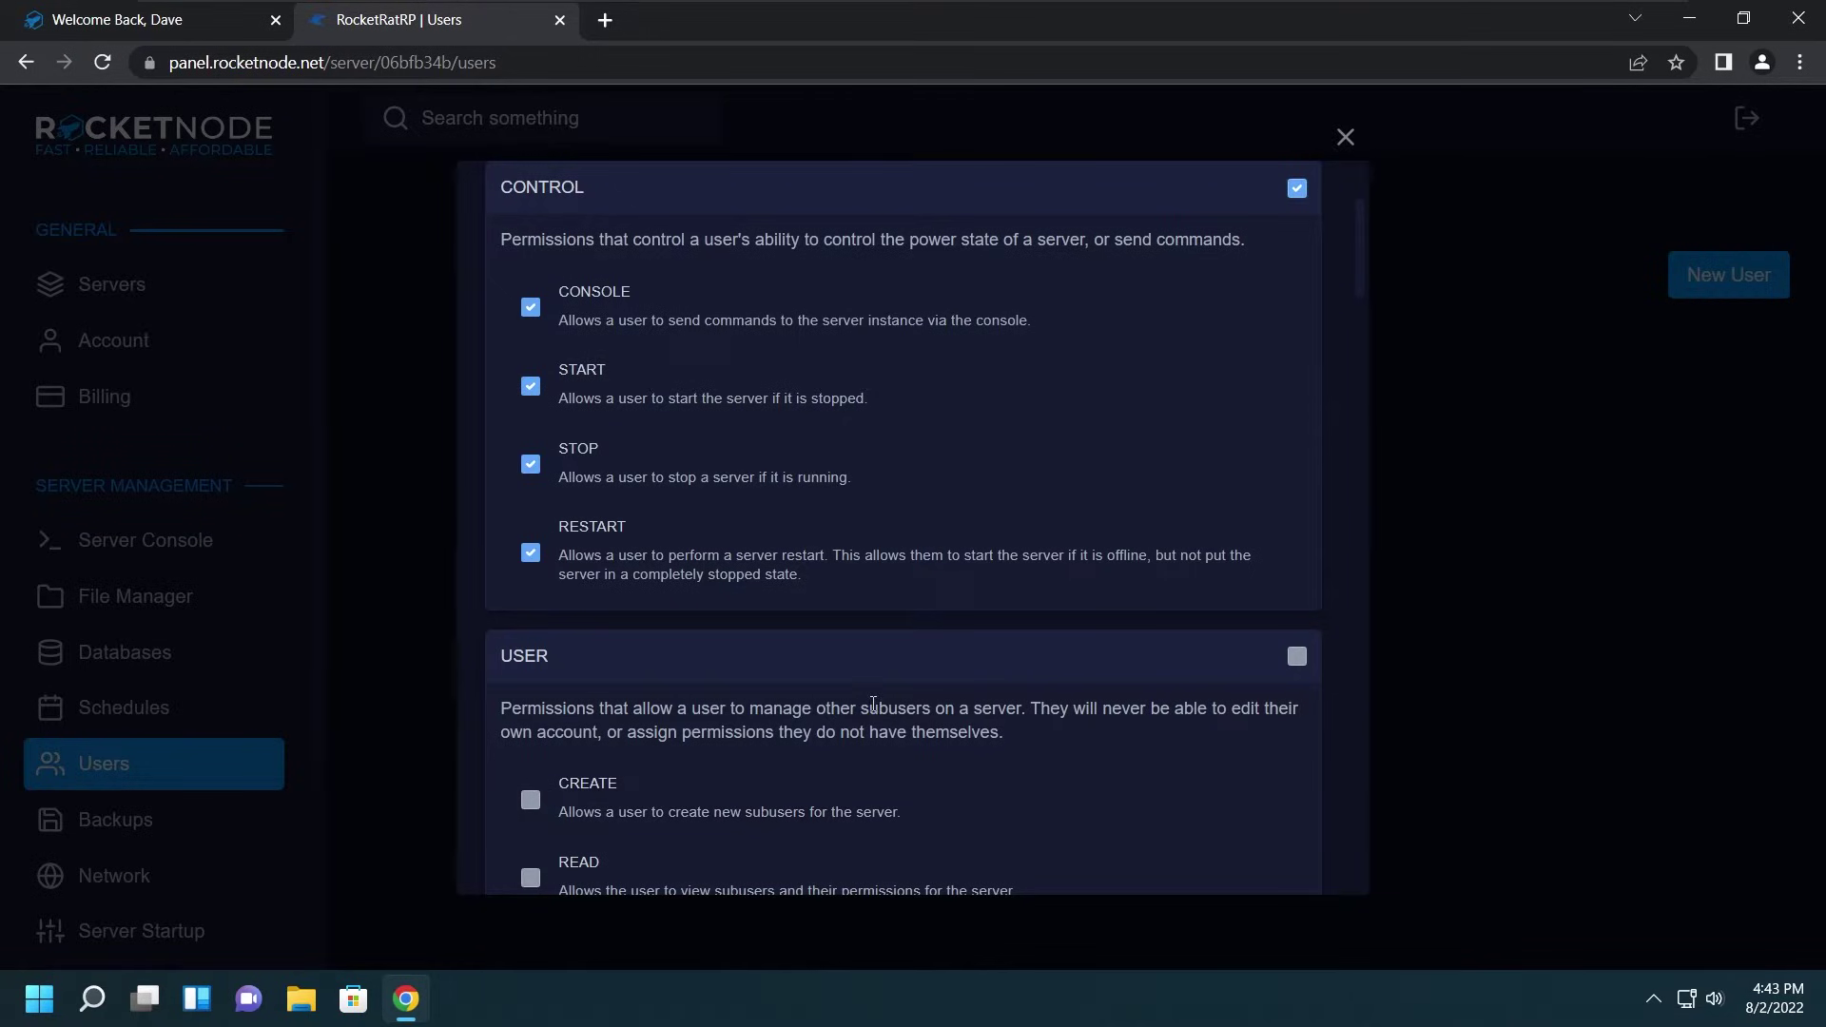
scroll(747, 778, "down", 1)
scroll(1005, 636, "down", 3)
scroll(928, 758, "down", 1)
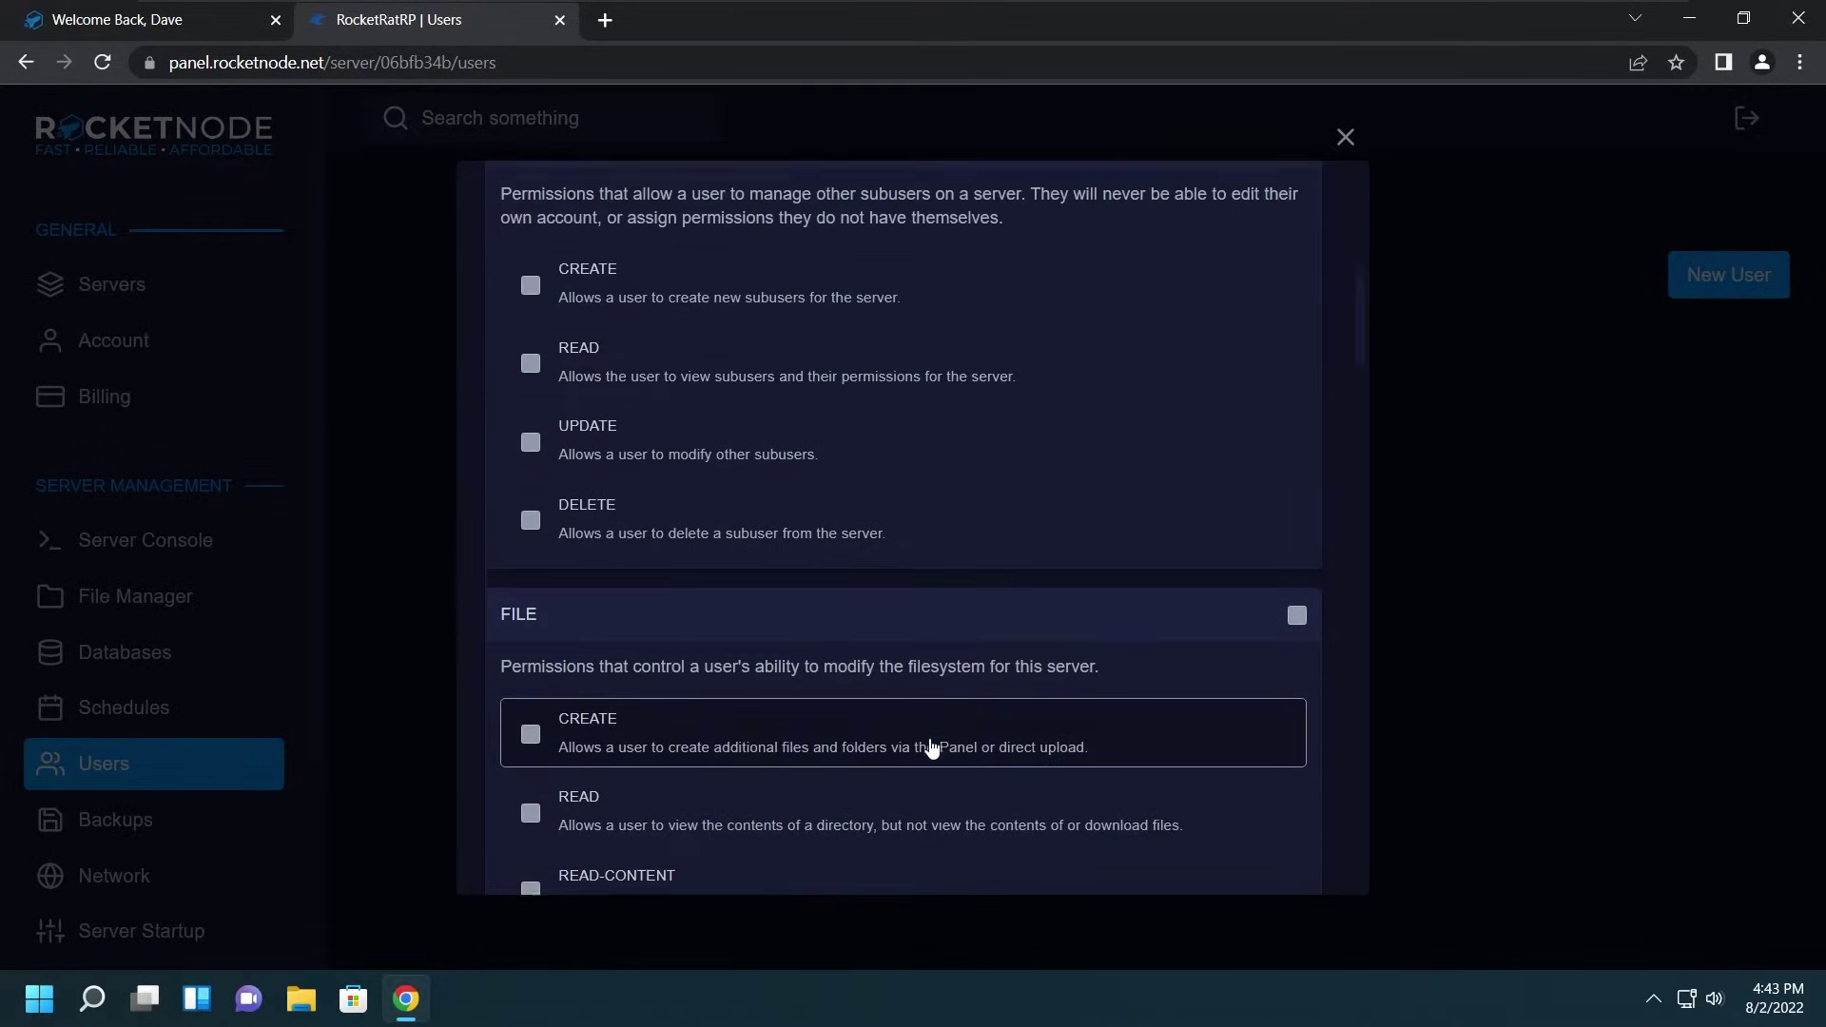
Step: Grant all FILE permissions and send the invite, then close the form after the owner-address error
left_click(1297, 537)
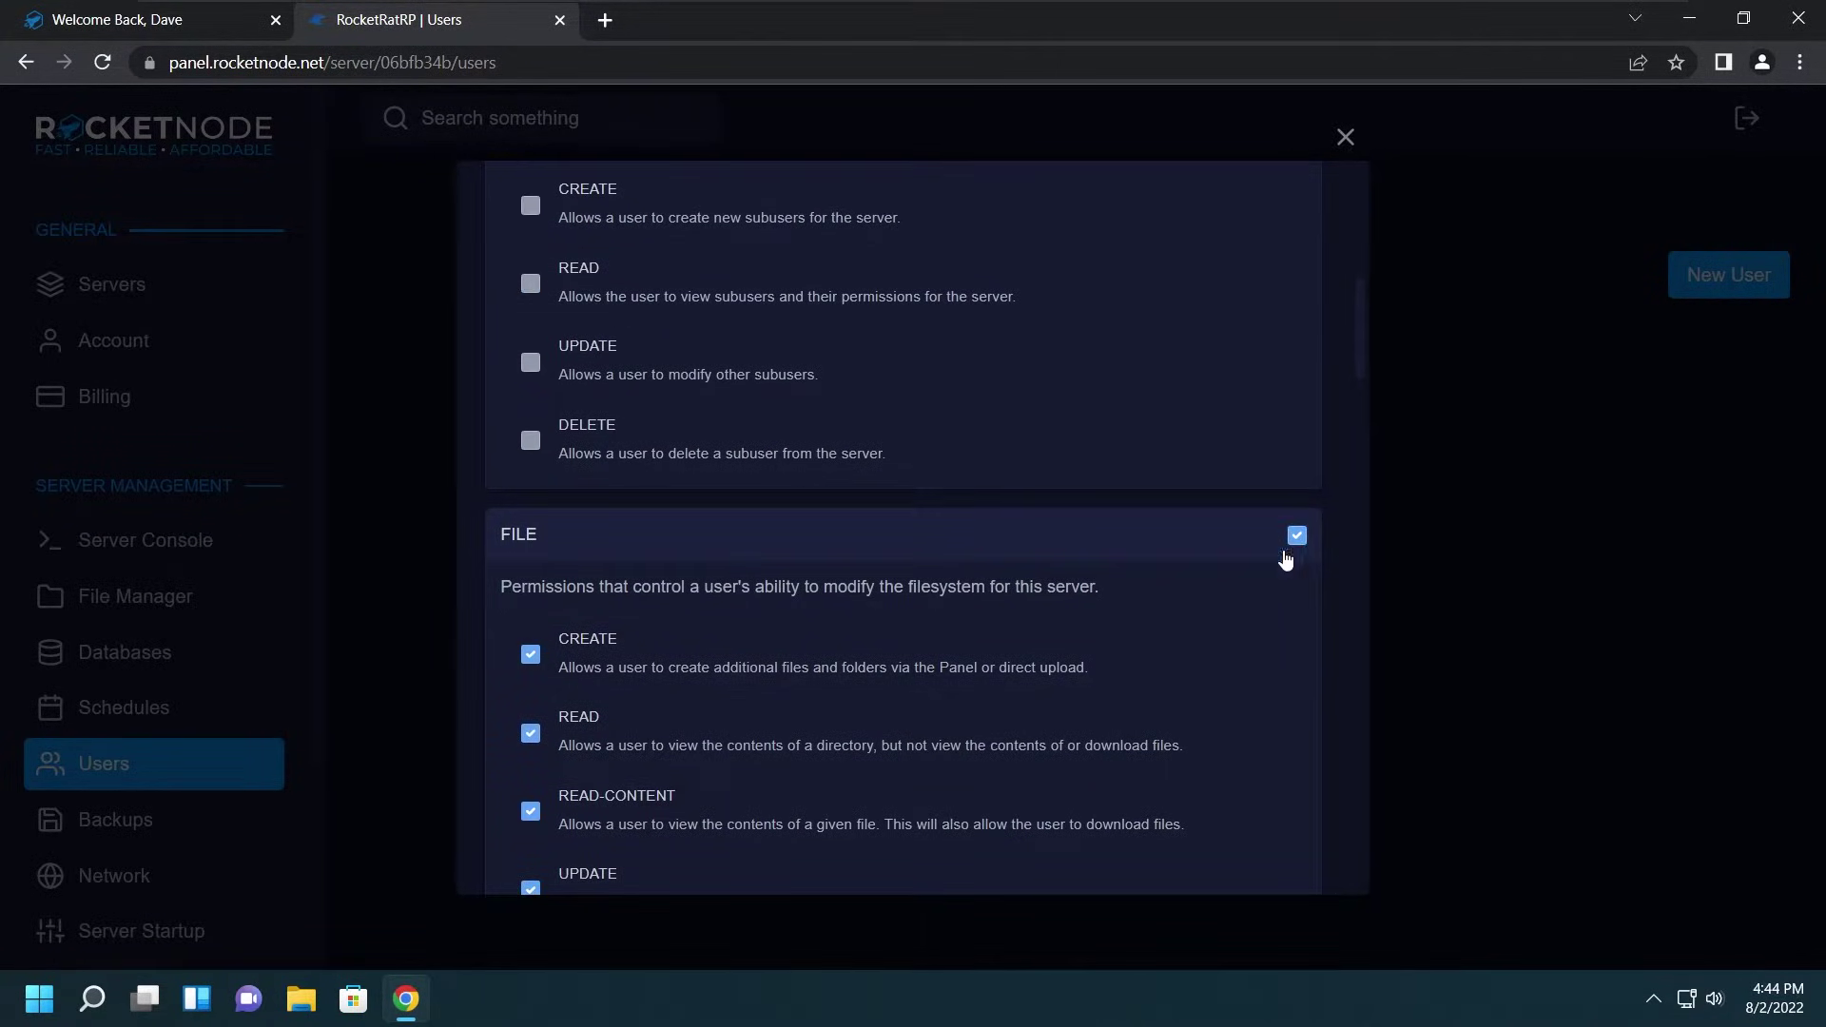
scroll(1051, 737, "down", 4)
scroll(1048, 732, "up", 15)
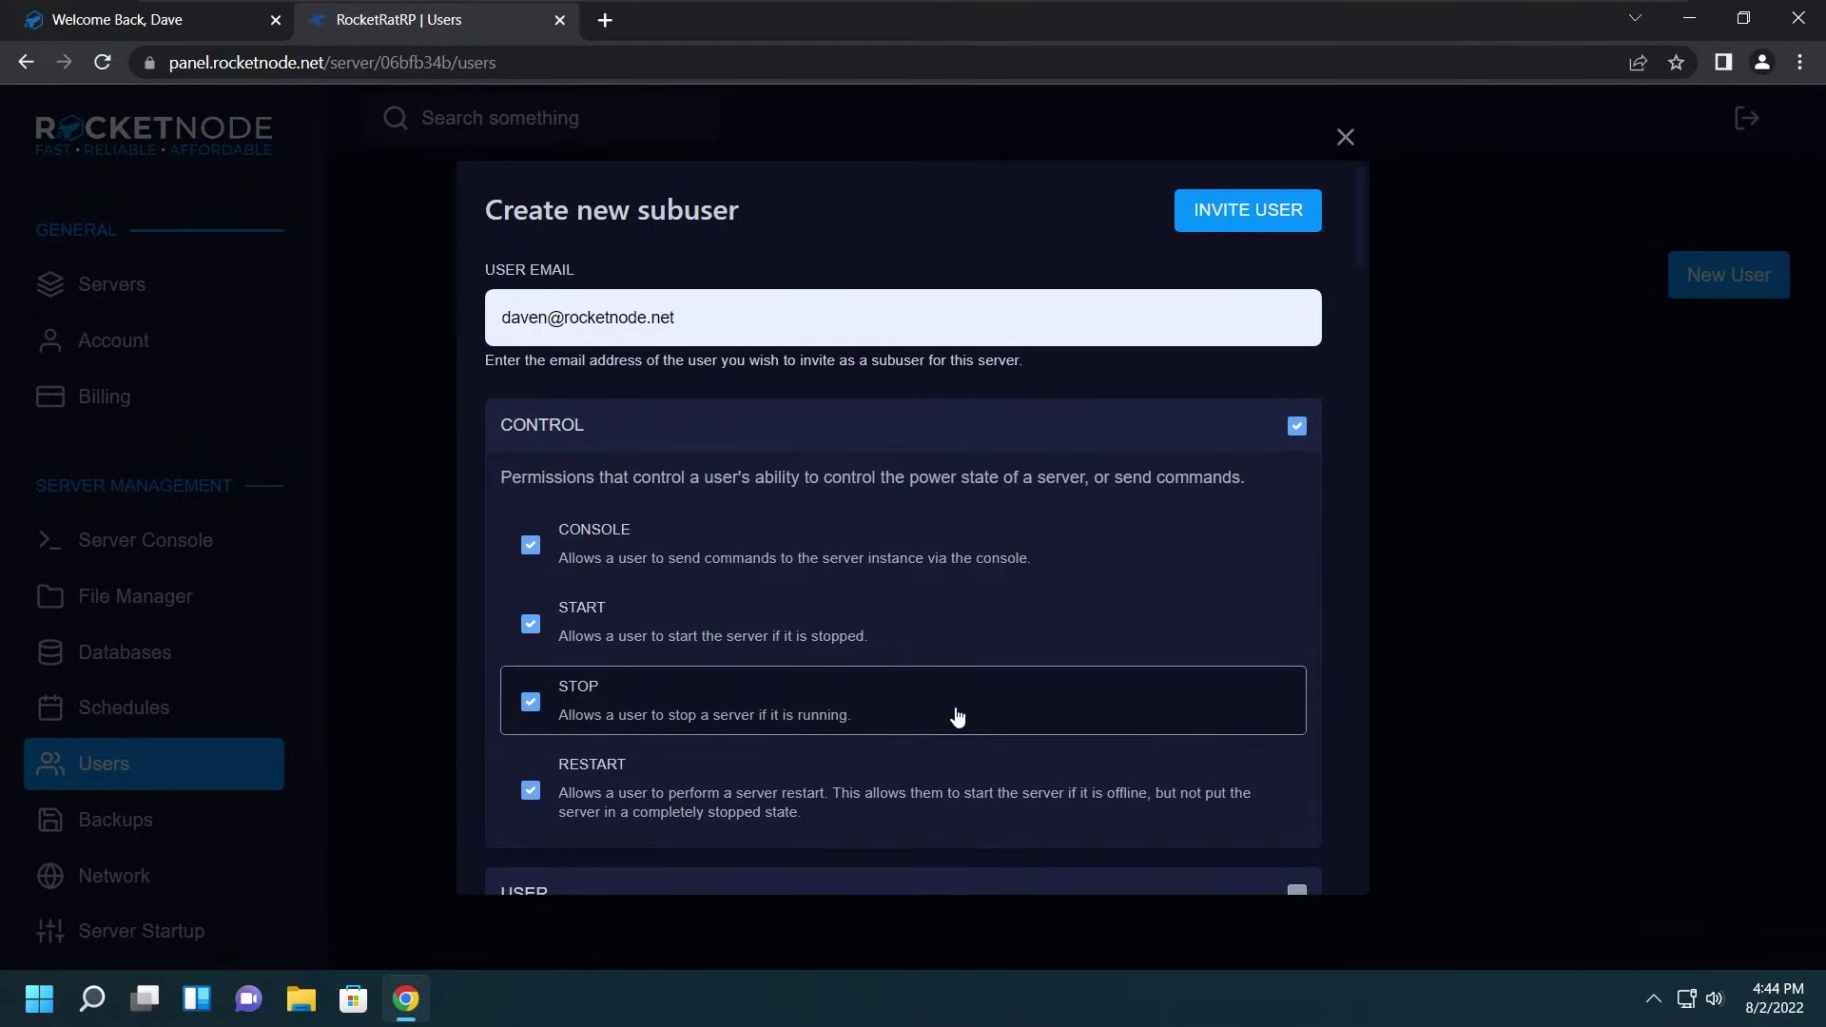
left_click(1248, 211)
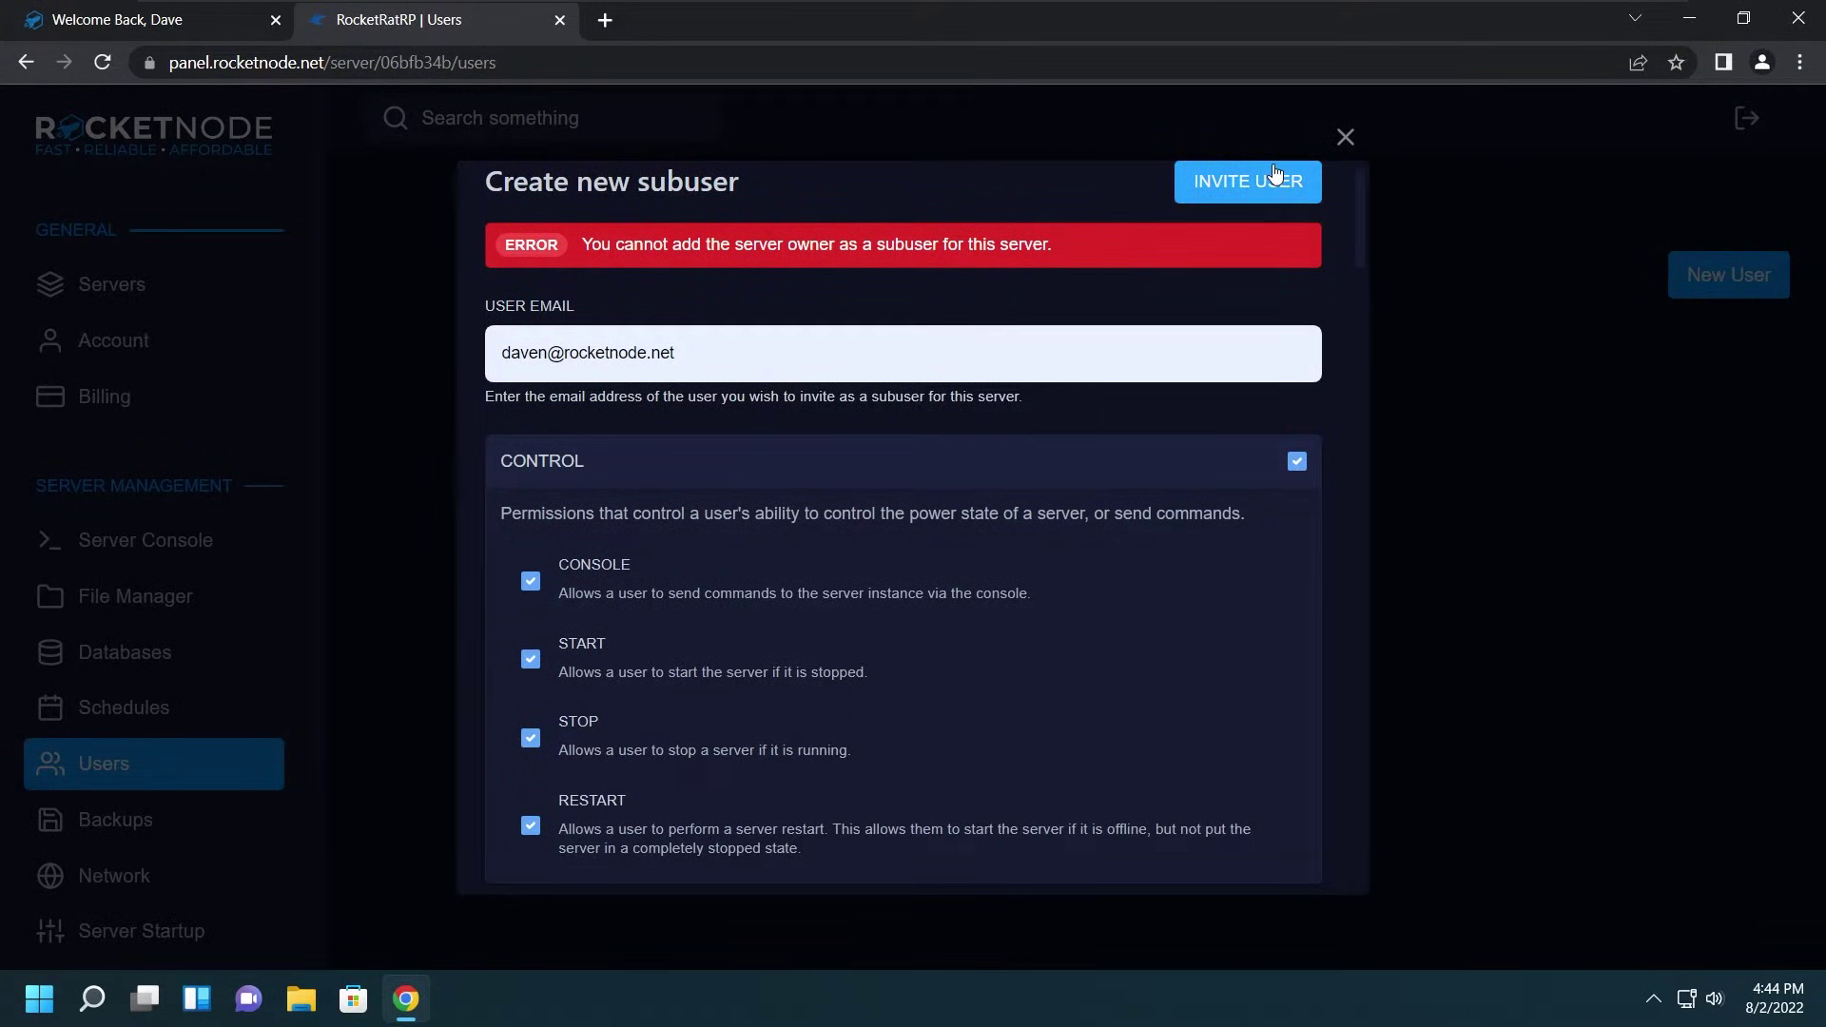
left_click(1348, 139)
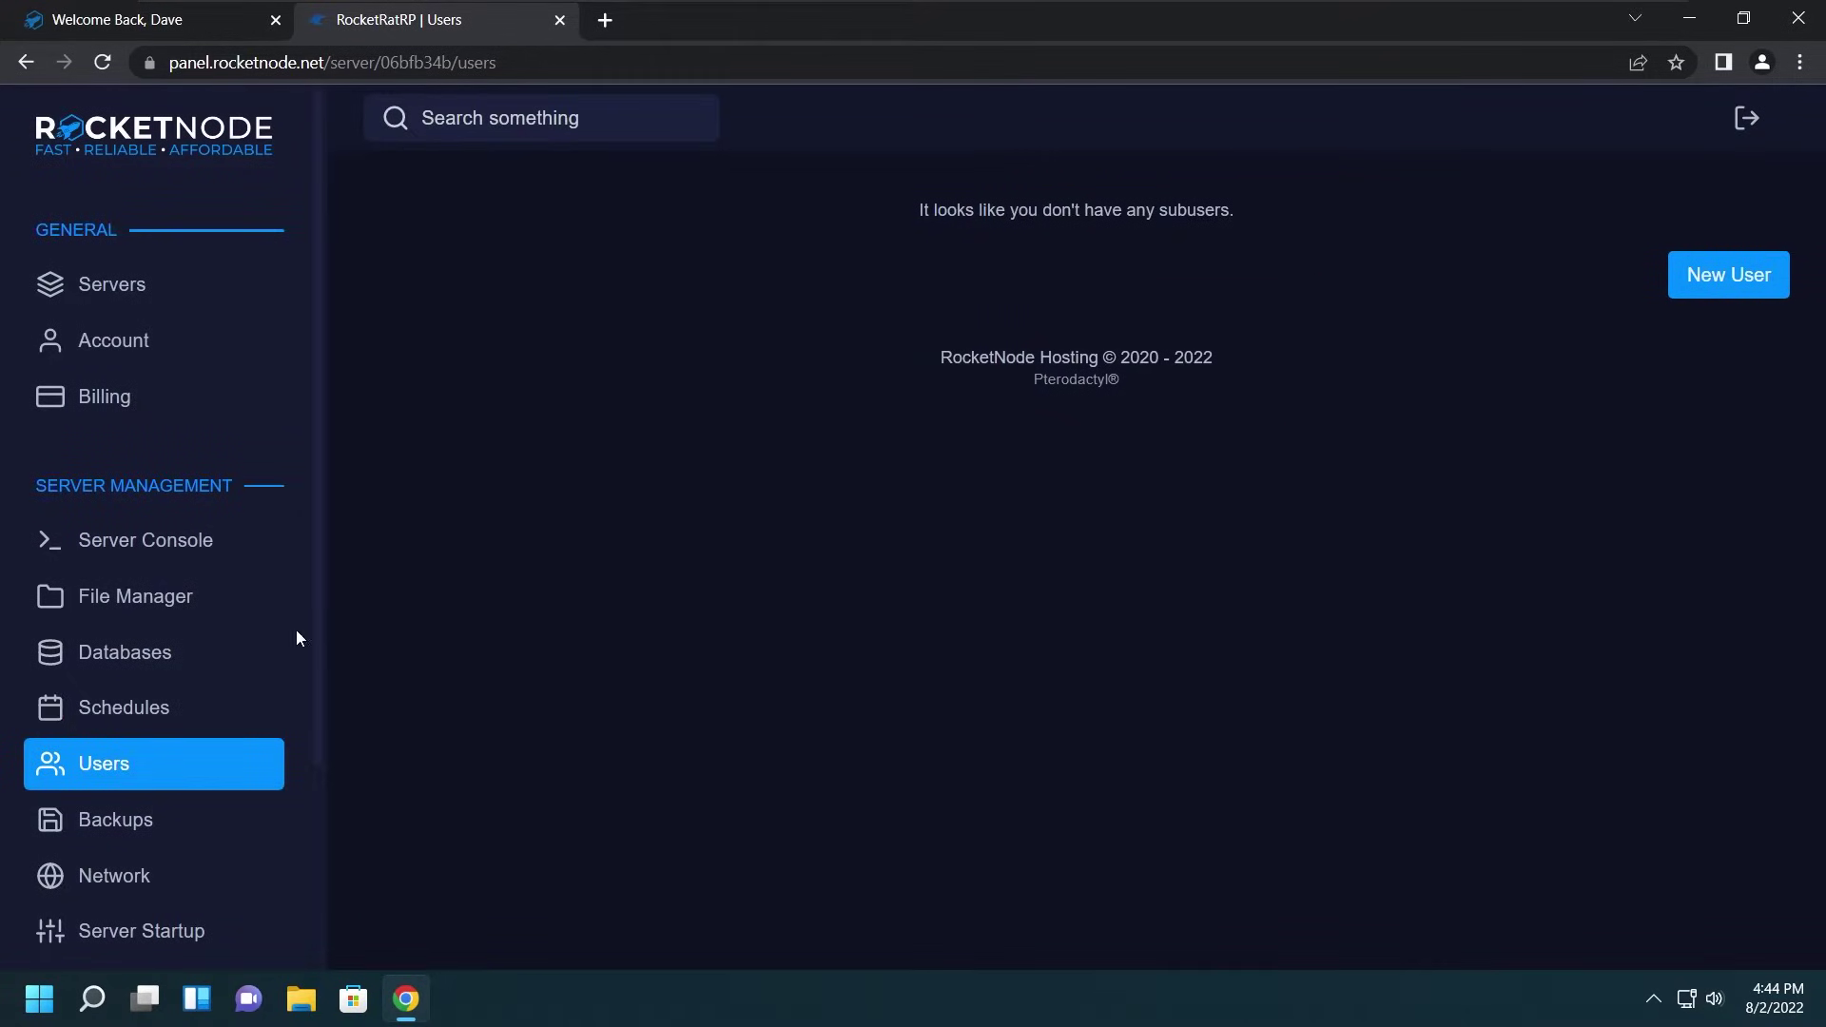
scroll(233, 748, "down", 1)
Step: Preview a new backup with a suggested name, discard it, and view the 15.204.177.72:3614 allocation
left_click(225, 701)
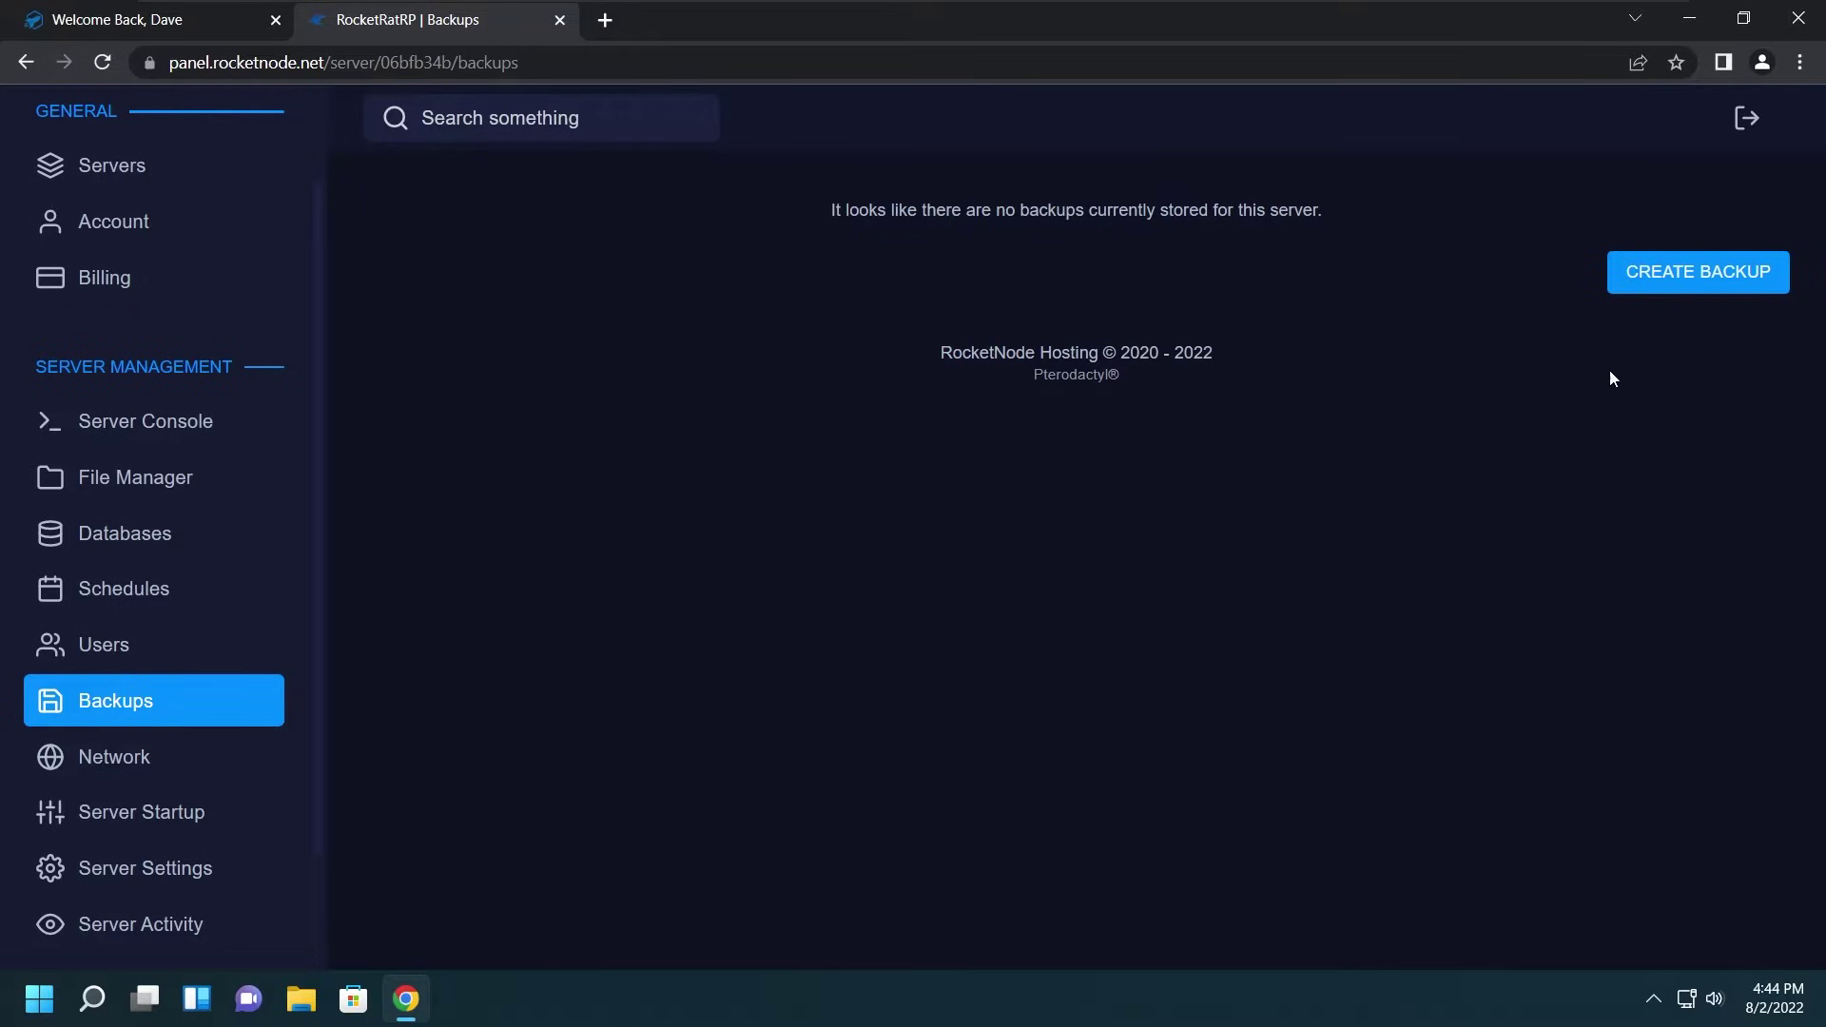
left_click(1682, 277)
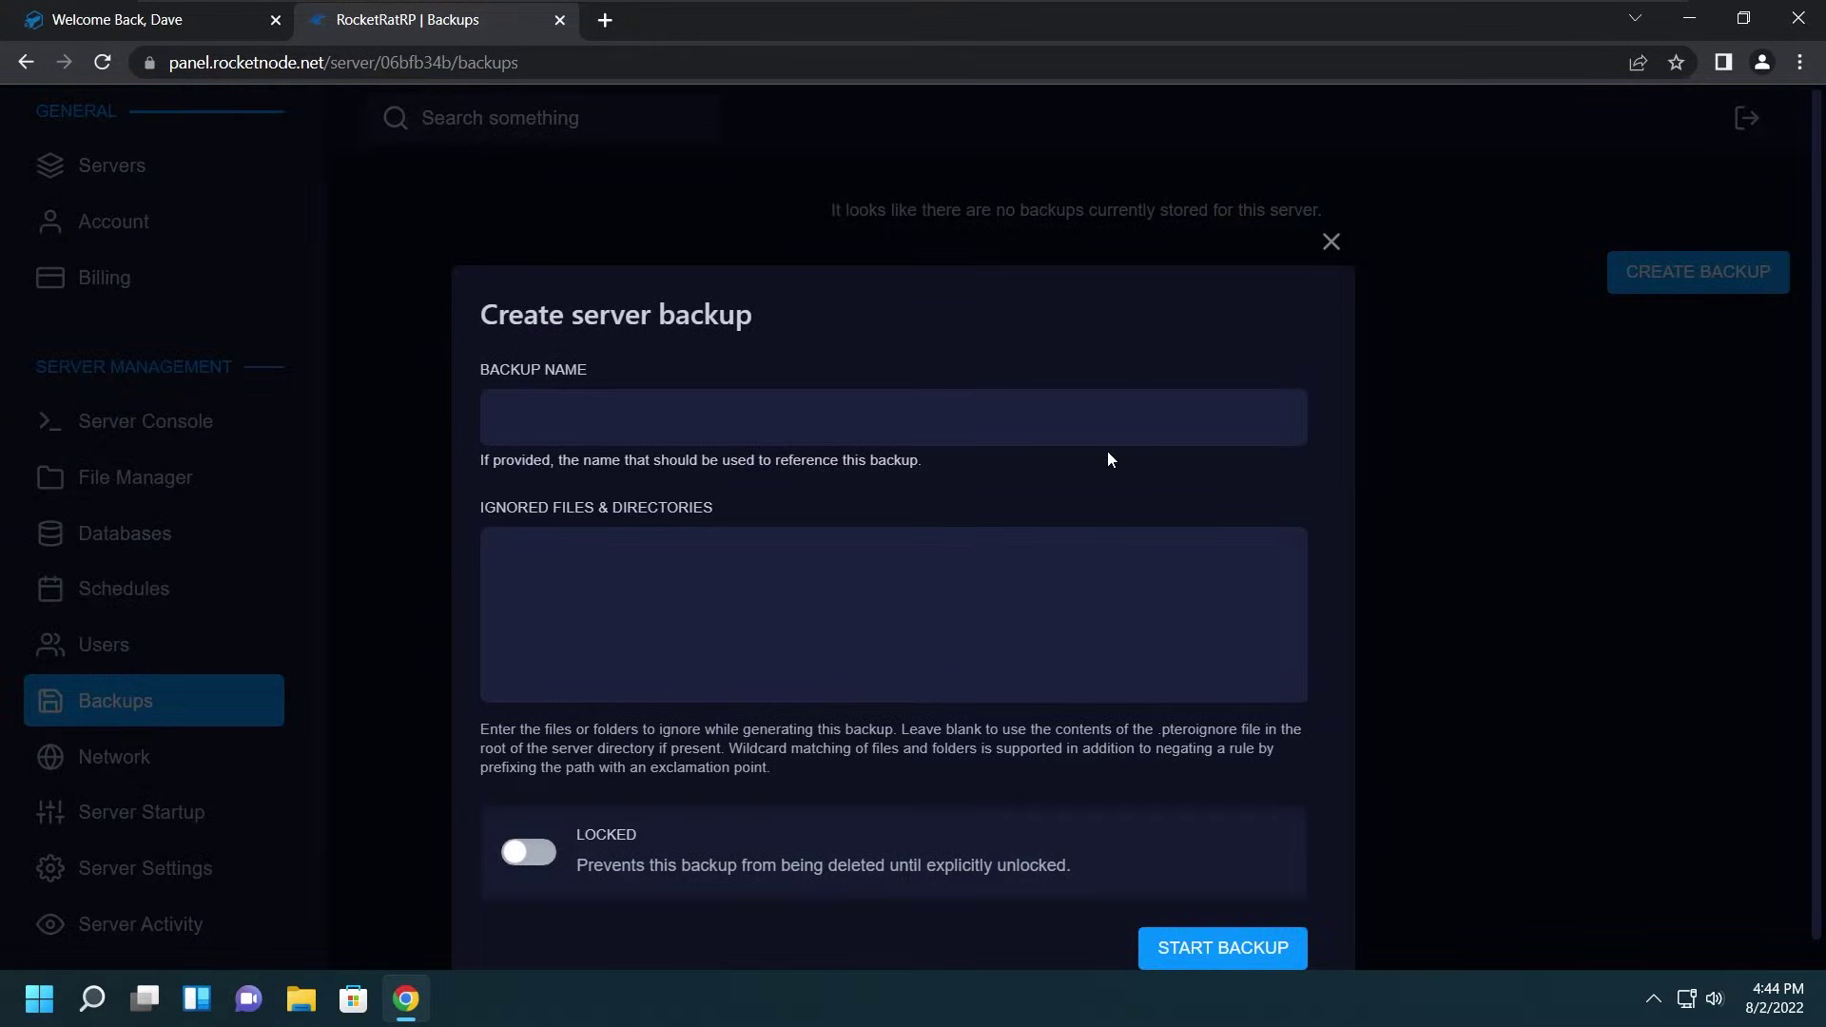
left_click(1069, 418)
left_click(628, 483)
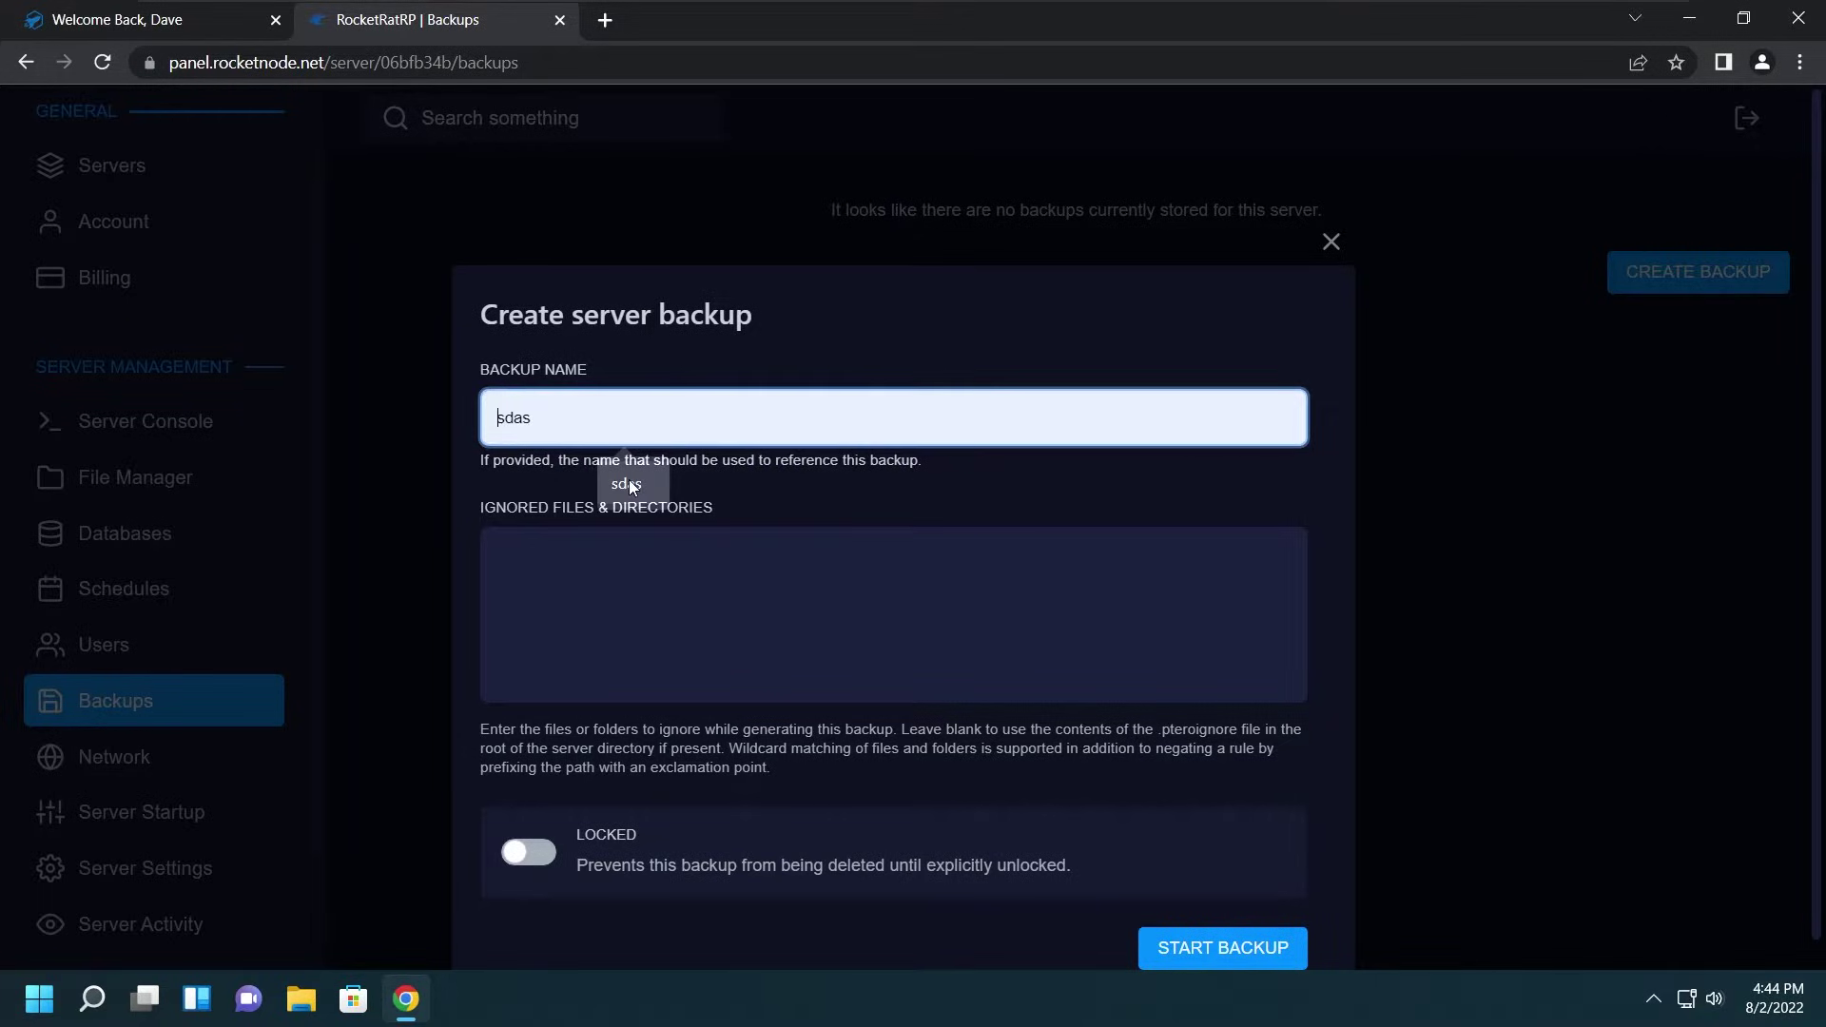
left_click(689, 652)
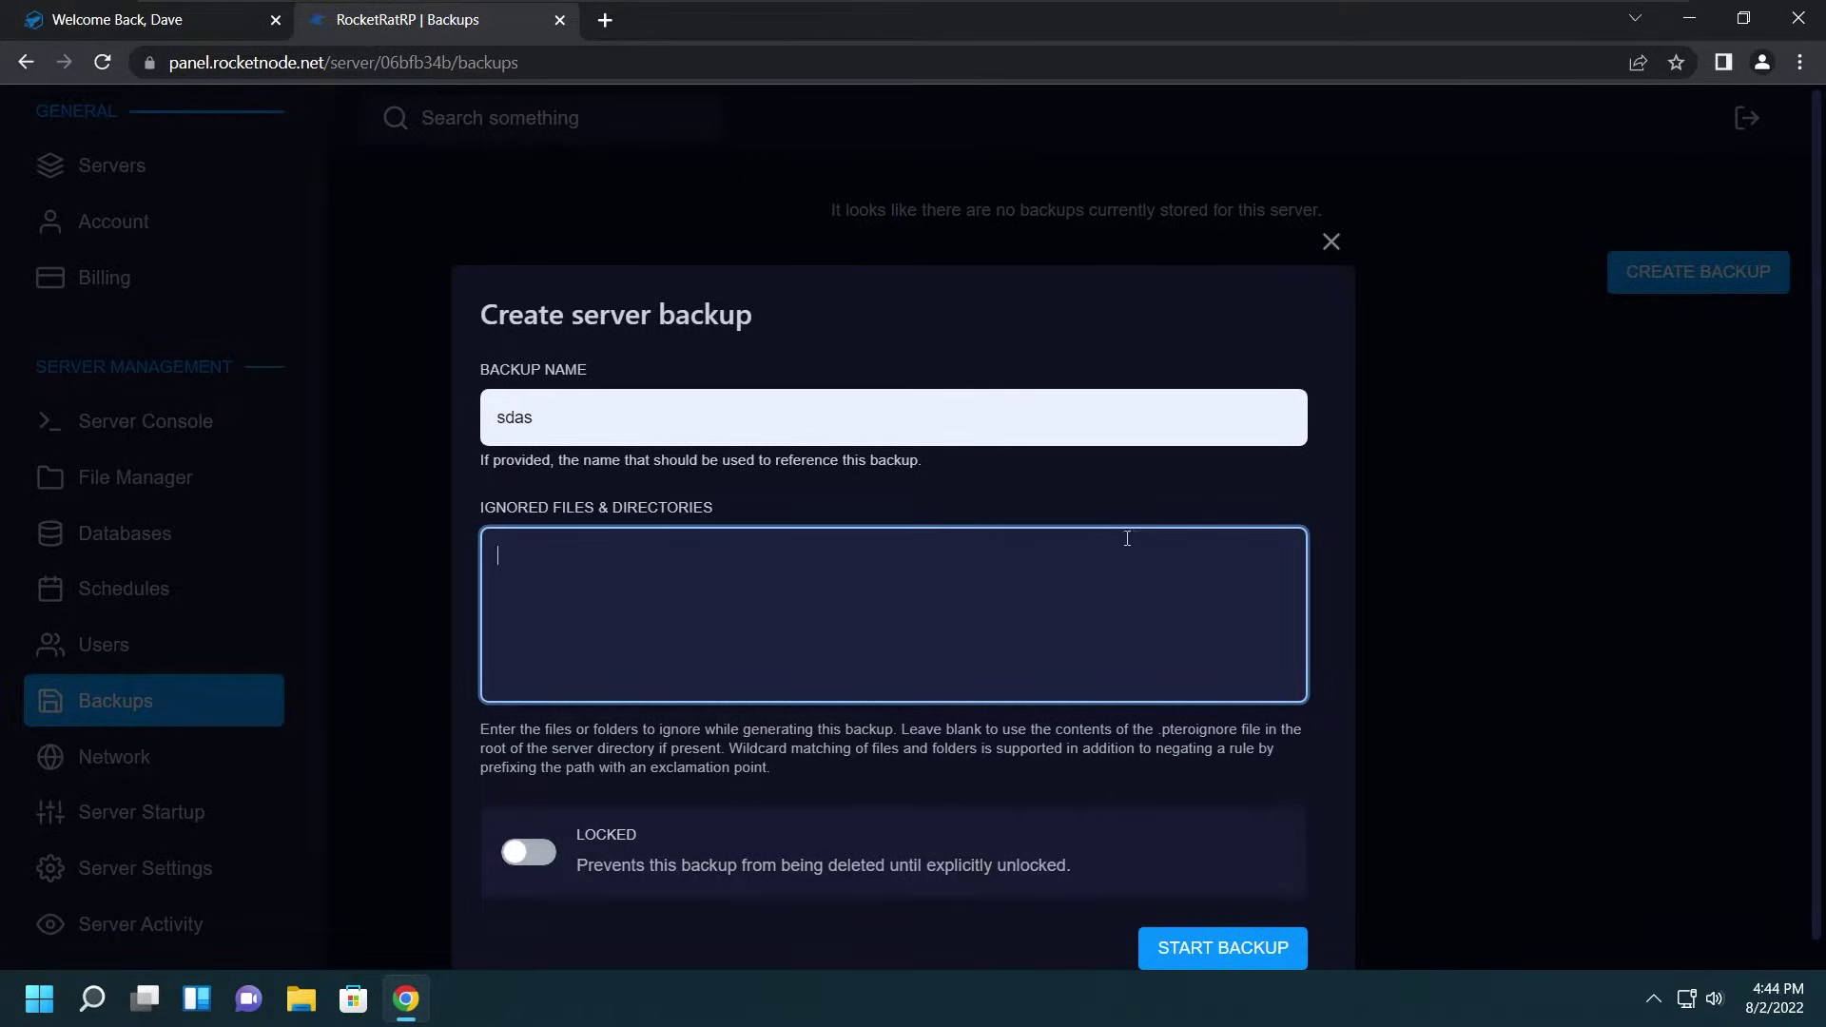
left_click(1331, 244)
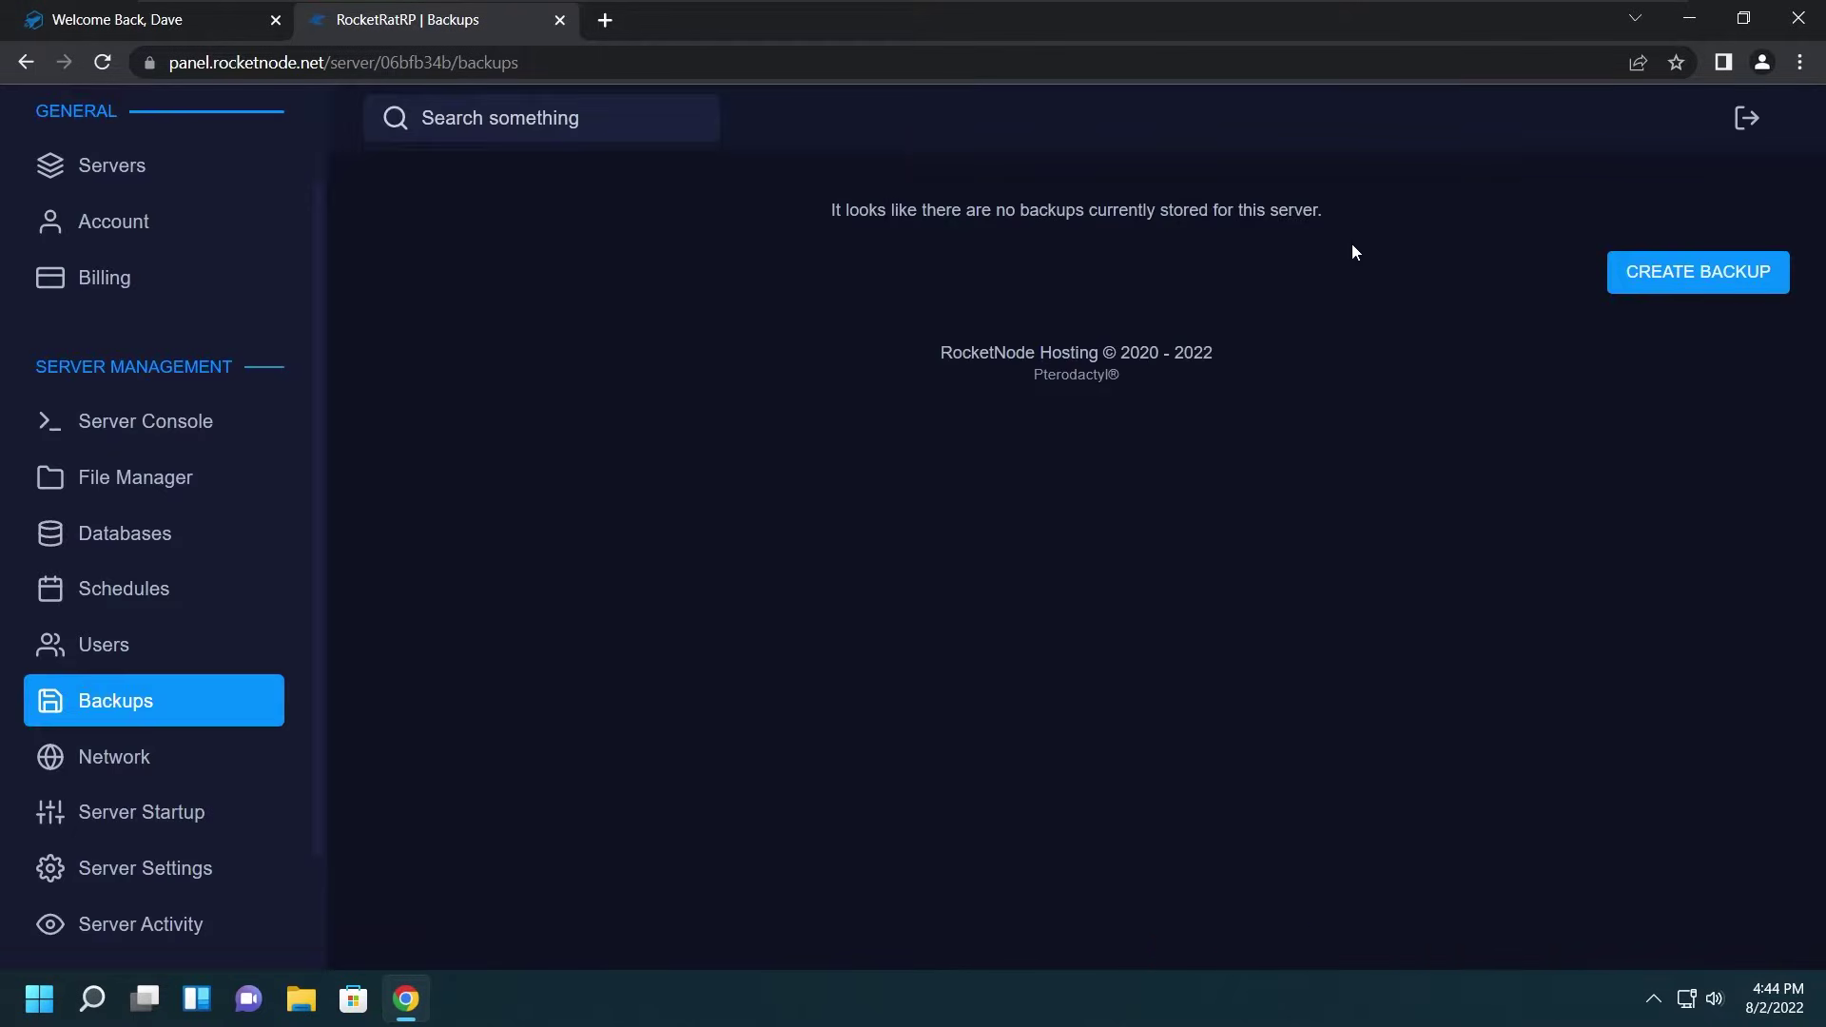
left_click(203, 769)
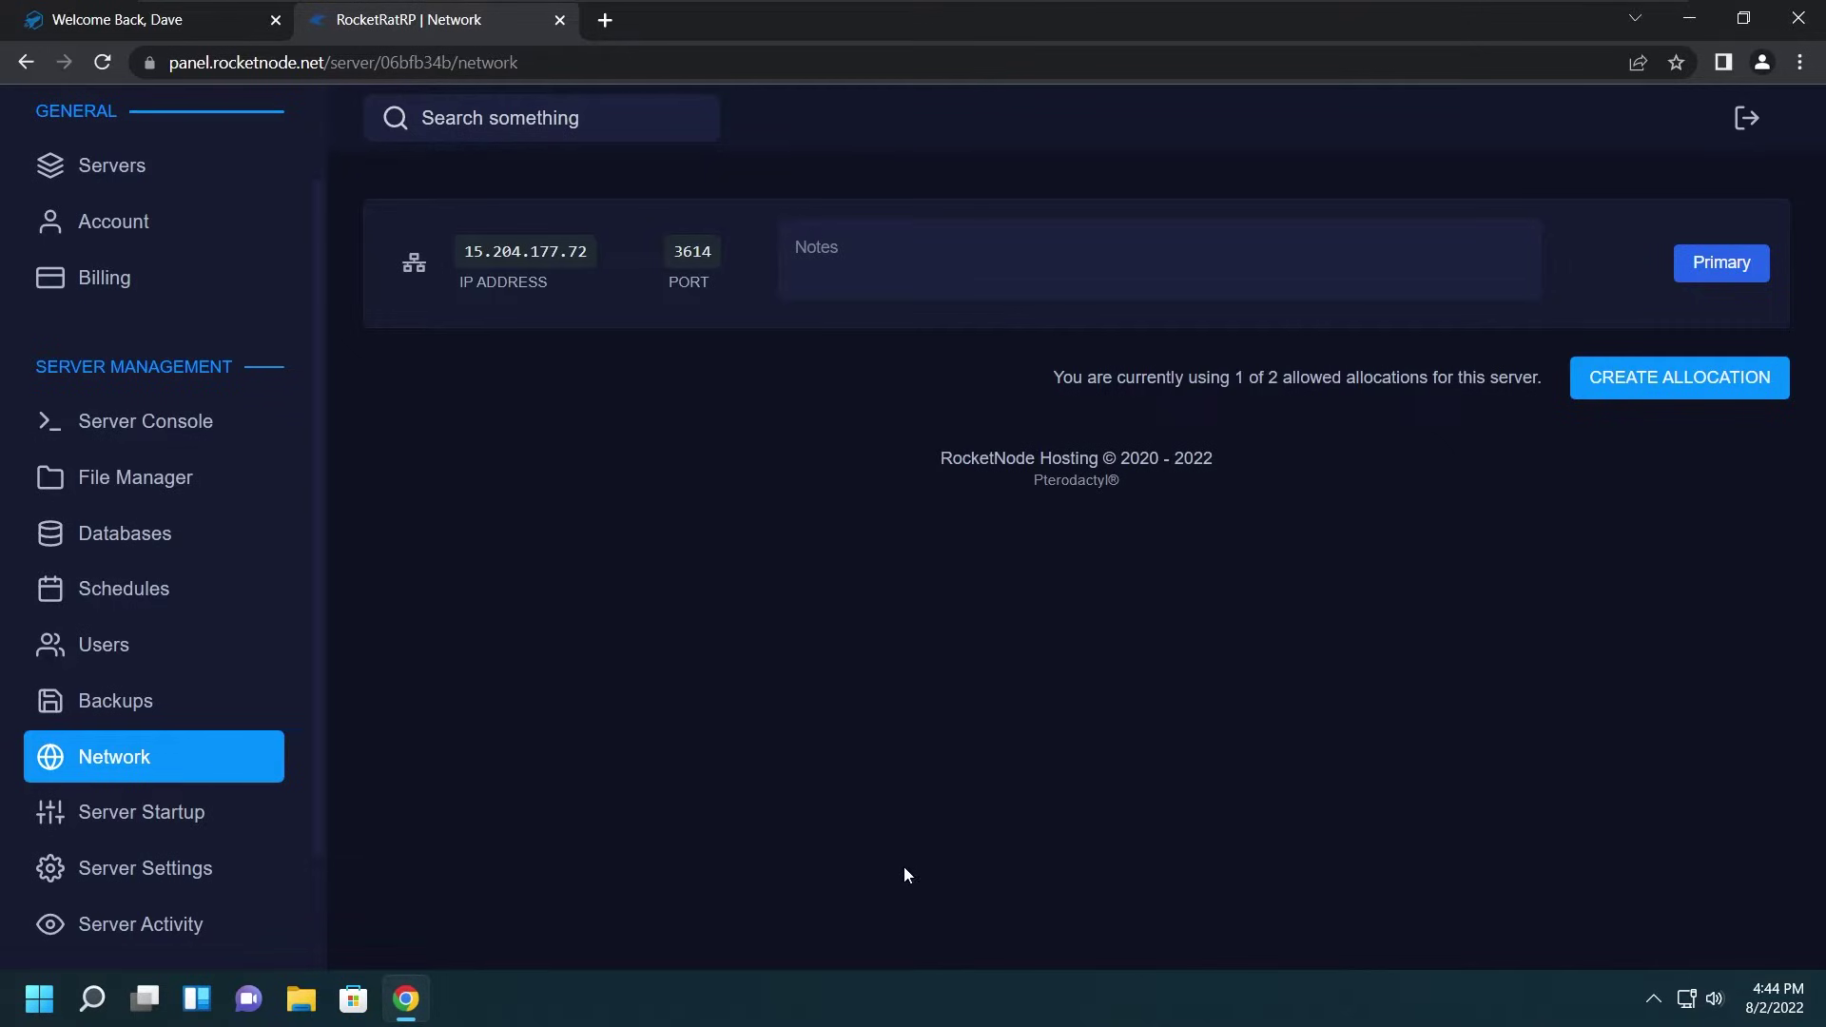
left_click(179, 820)
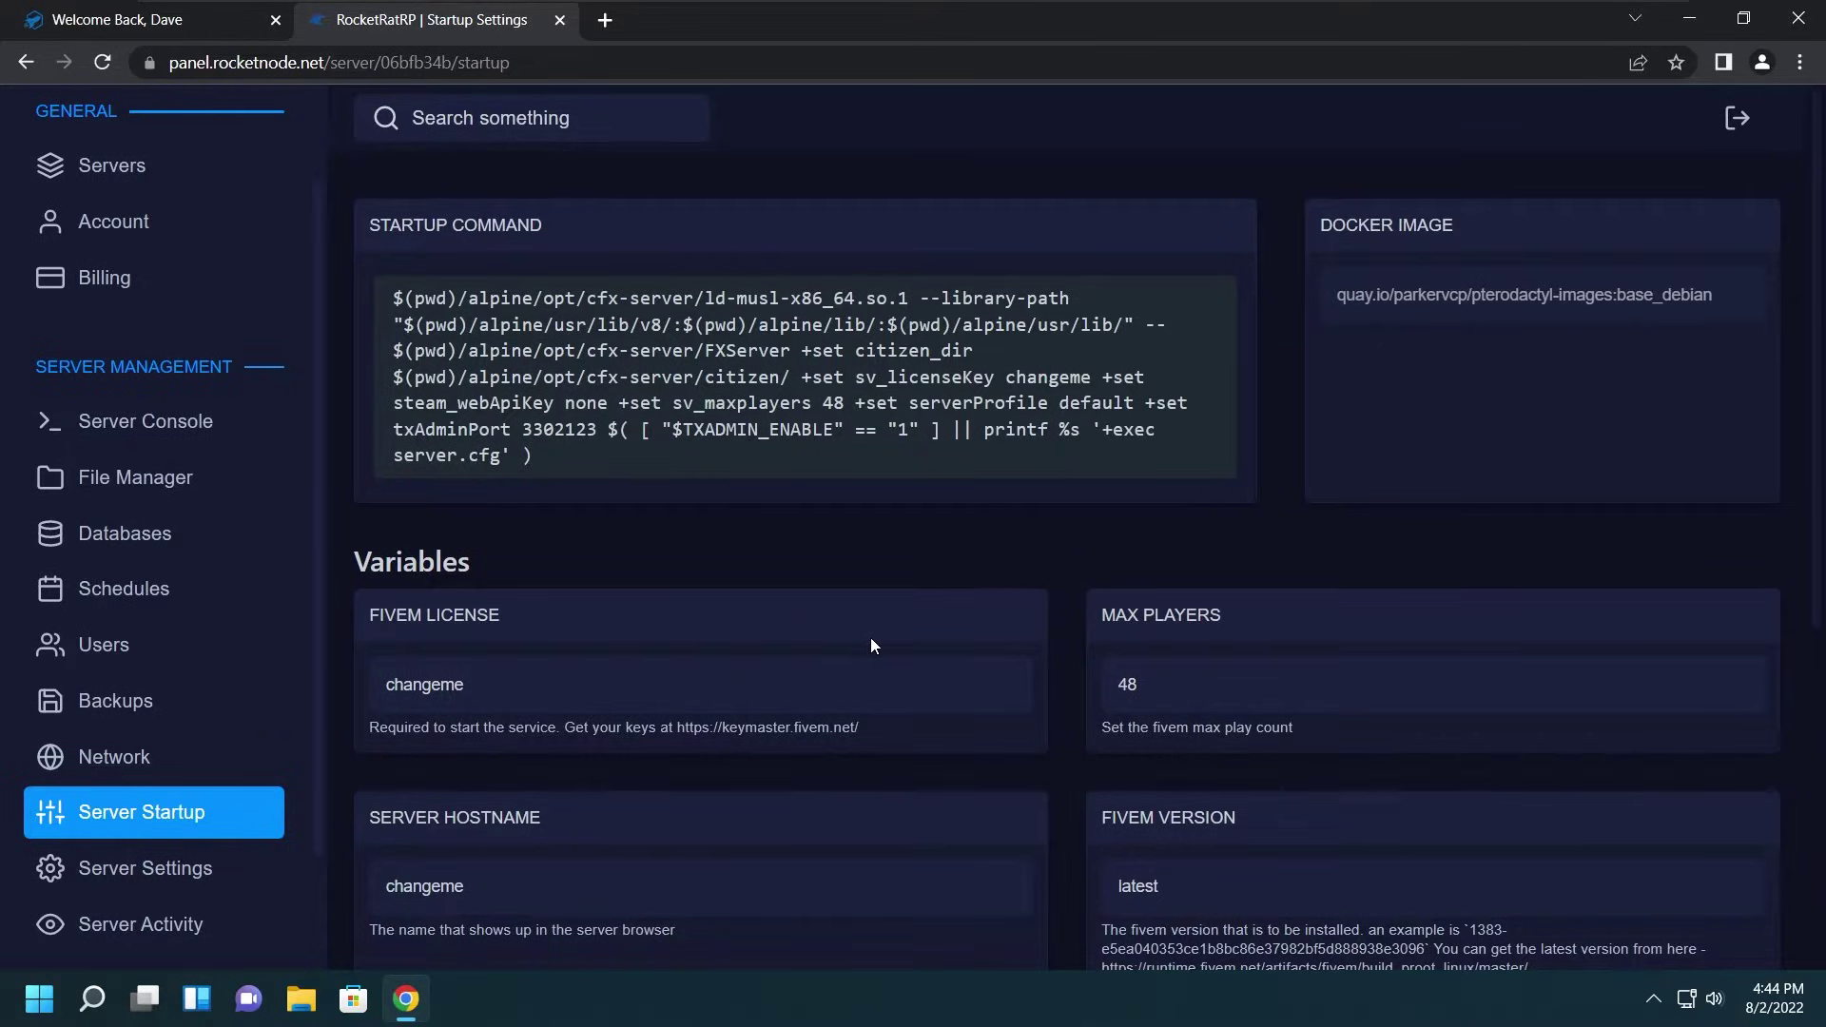
left_click_drag(561, 610, 448, 623)
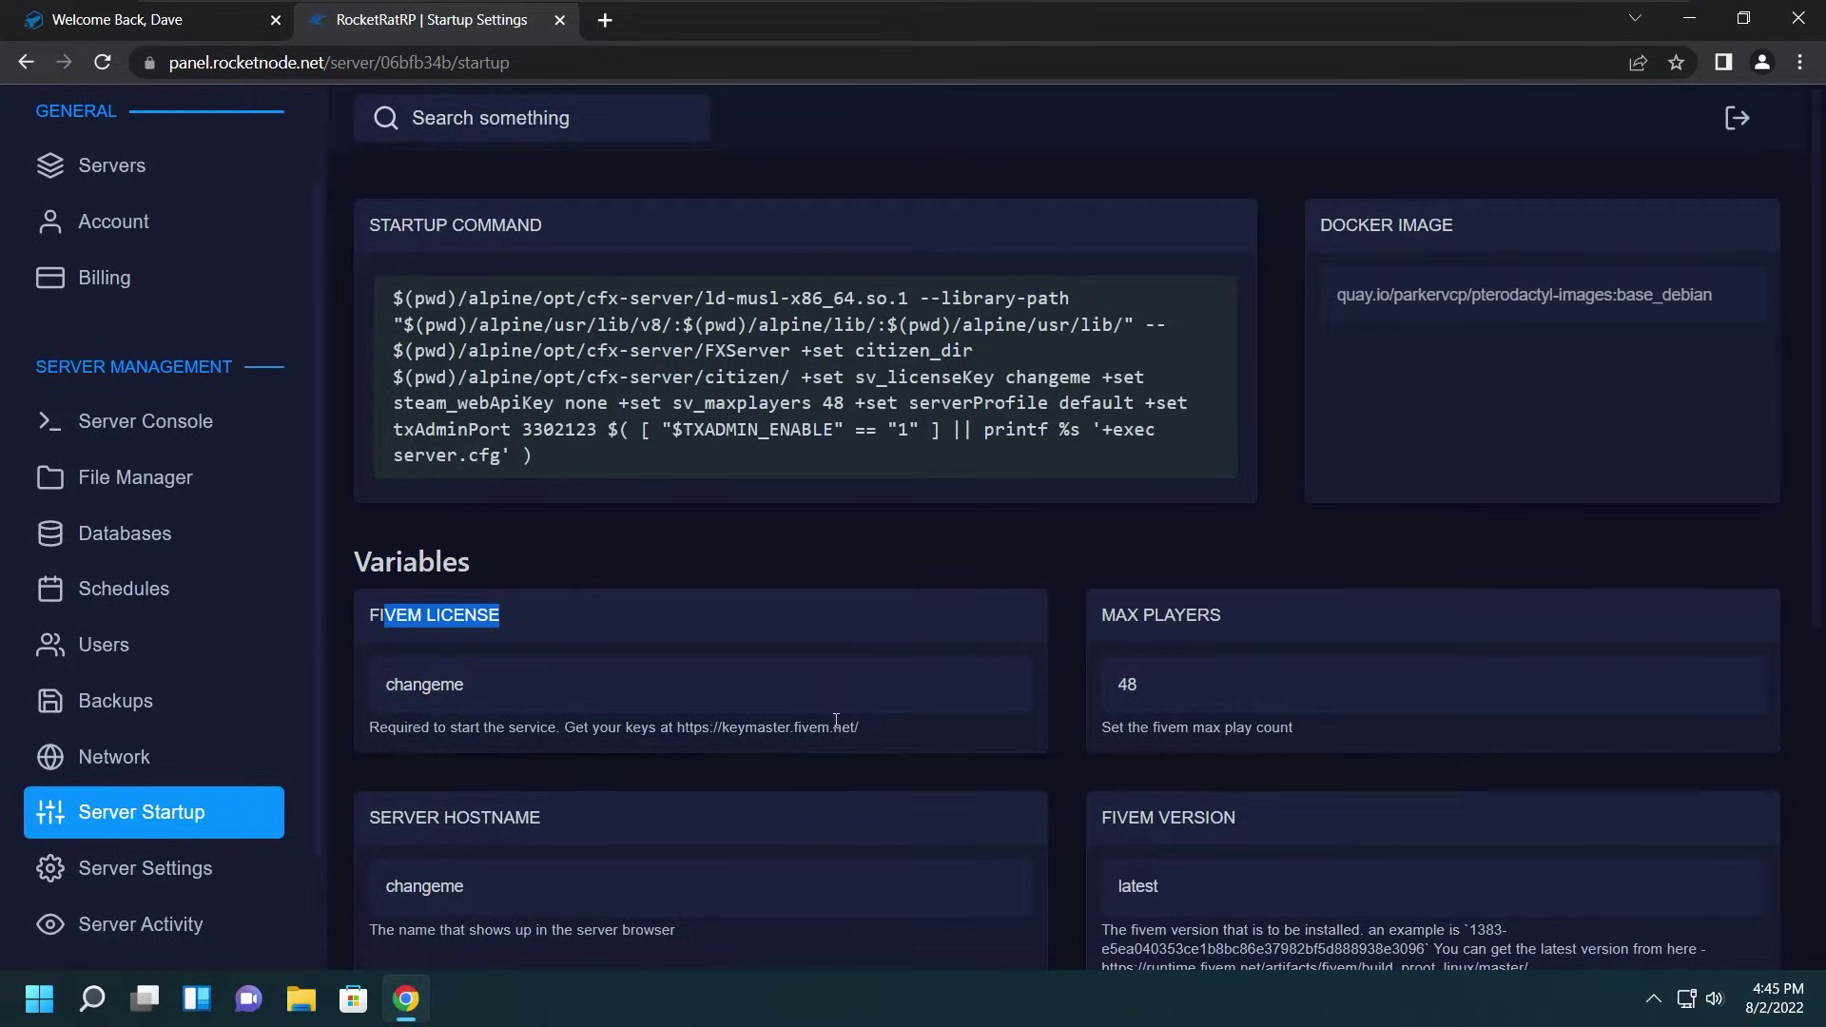
left_click_drag(877, 734, 679, 736)
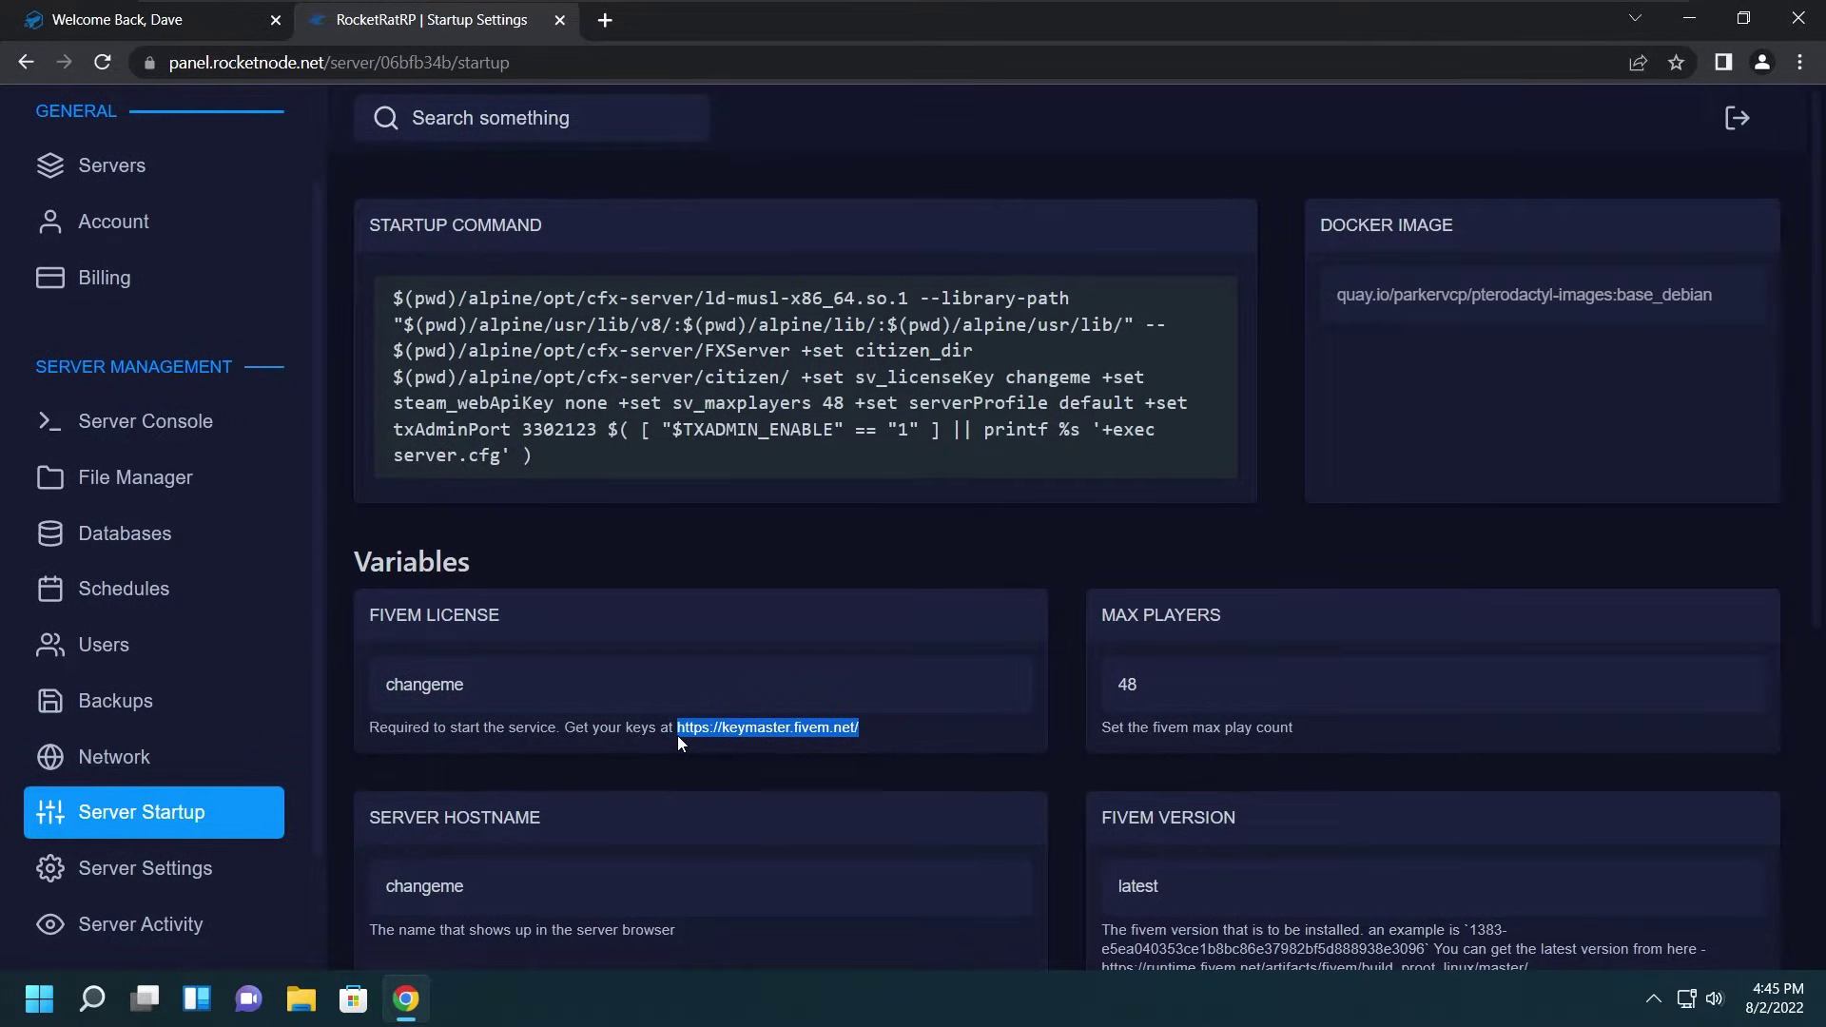
right_click(676, 732)
left_click(823, 744)
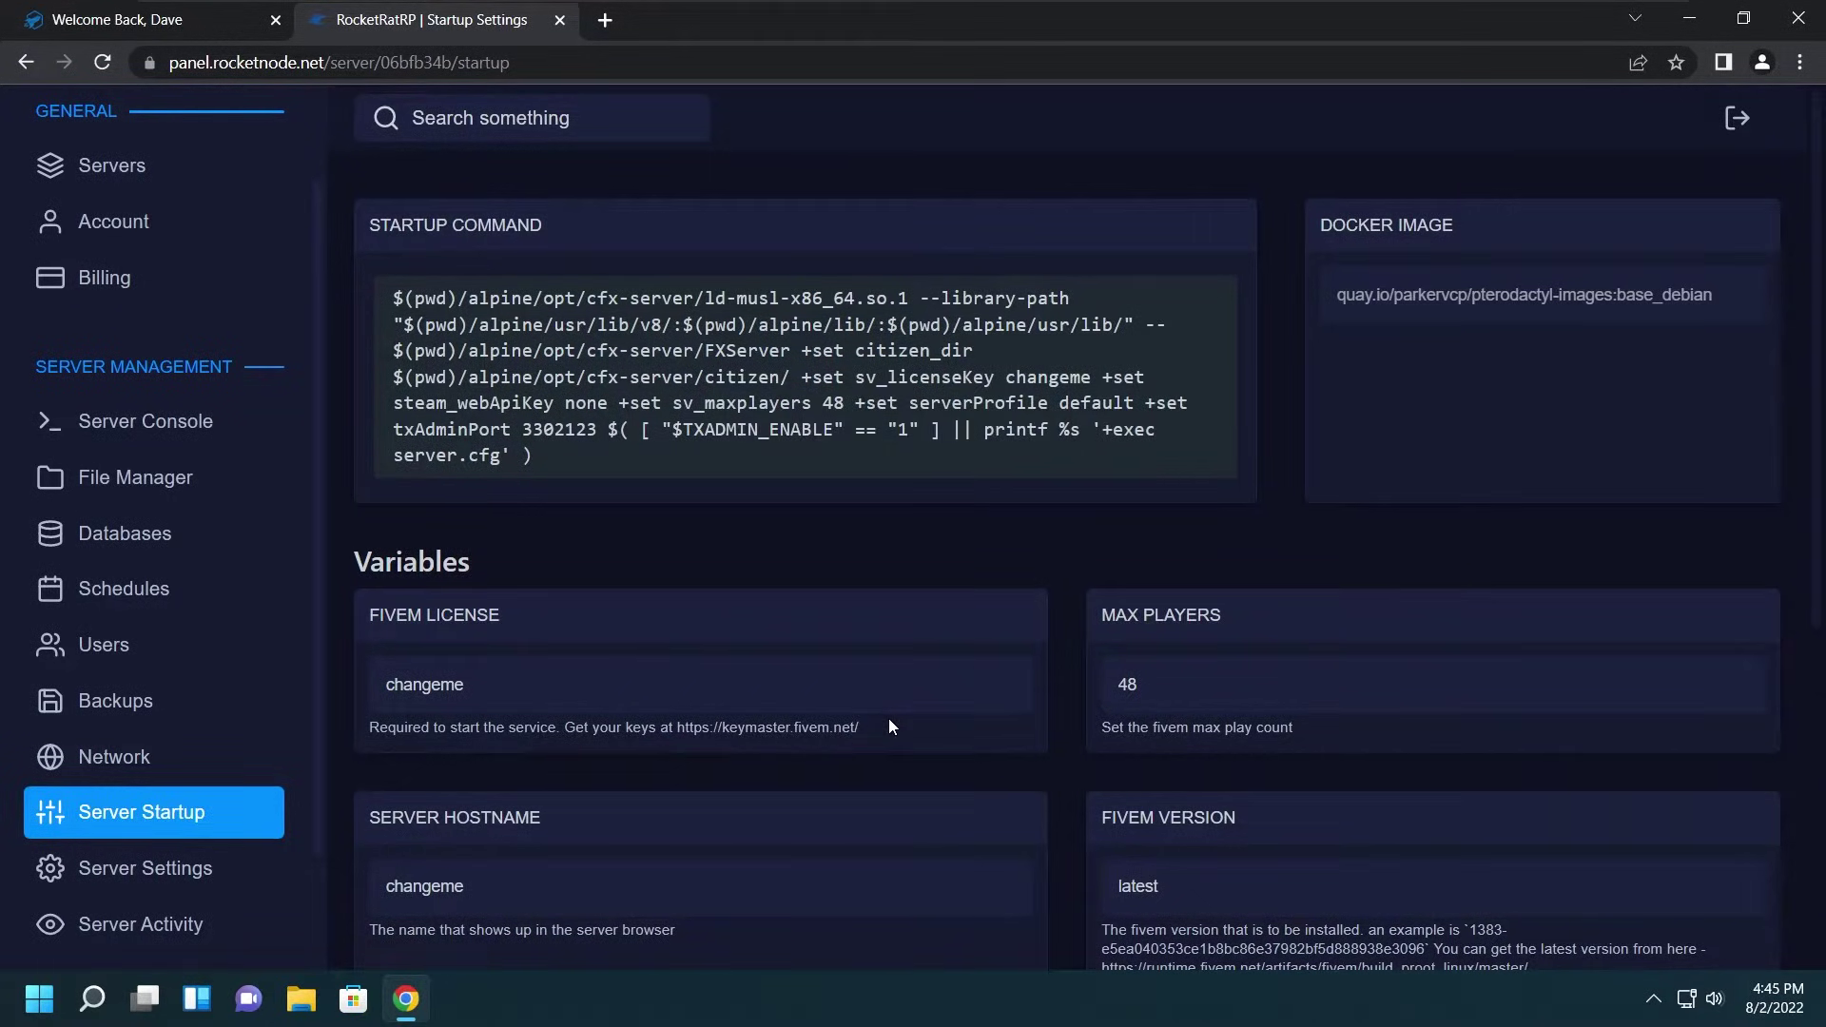
left_click_drag(887, 729, 672, 738)
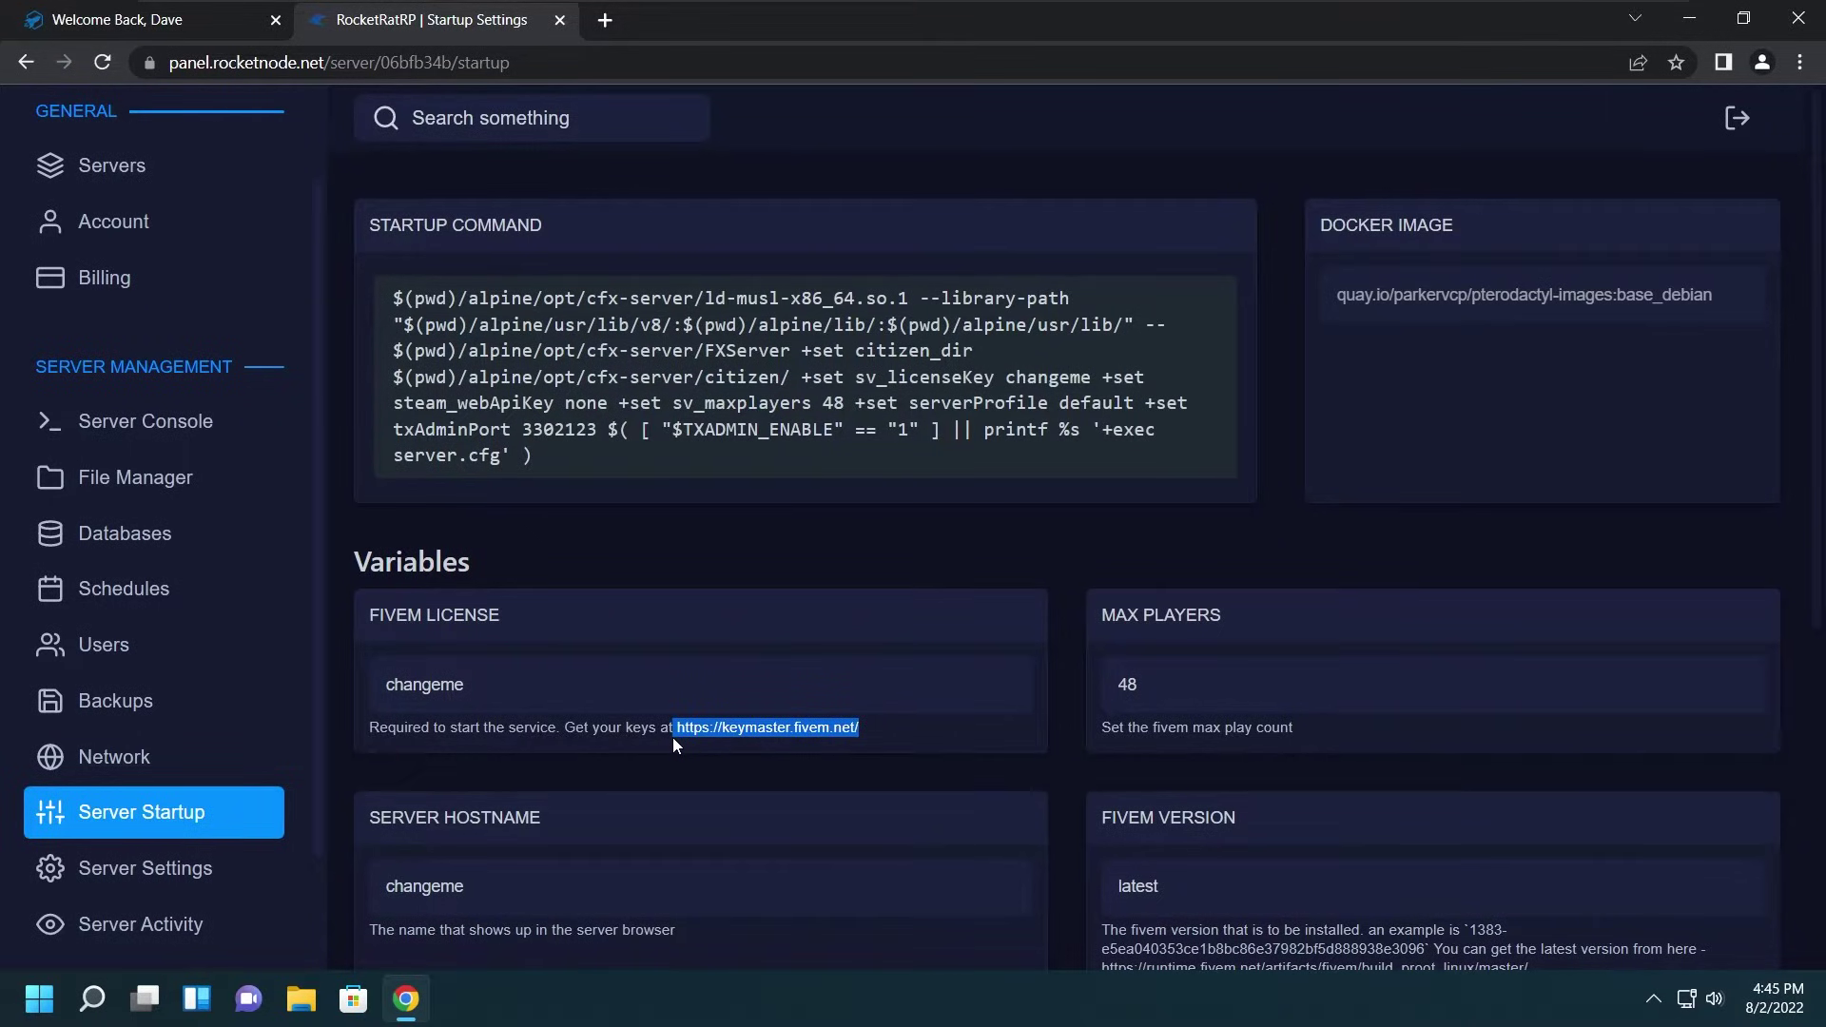
right_click(689, 732)
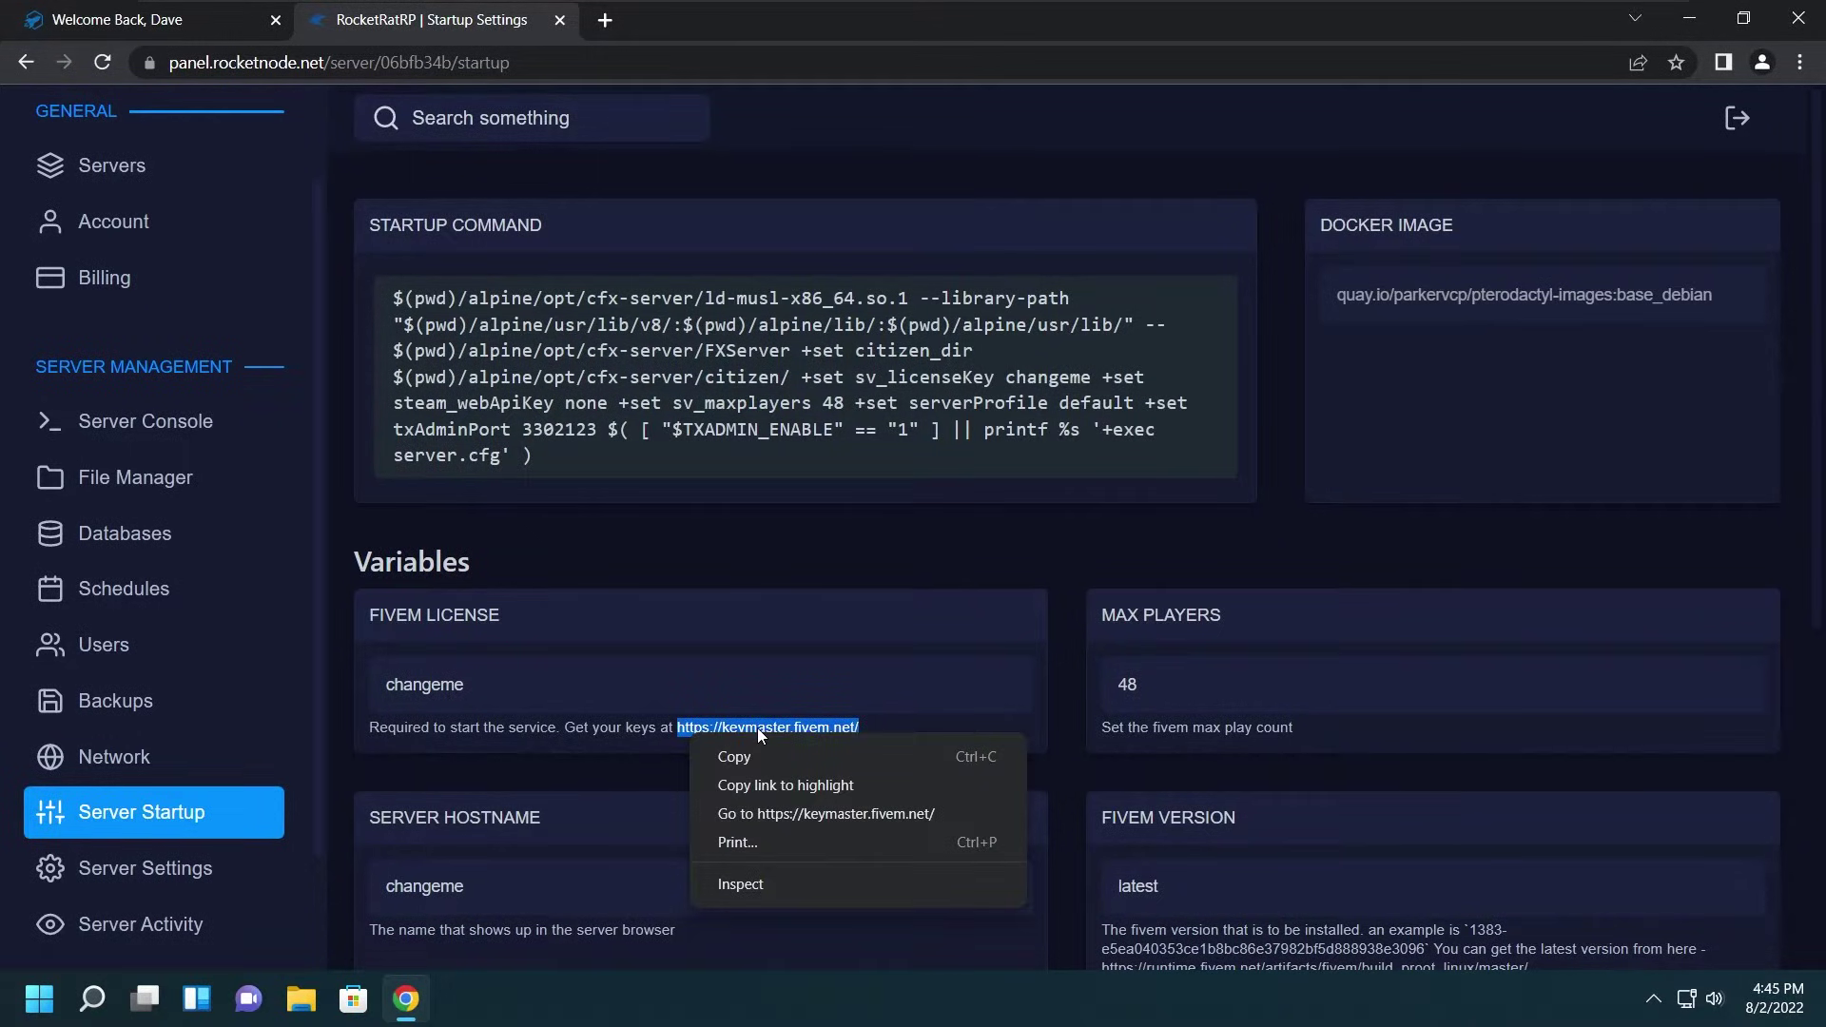
left_click(763, 756)
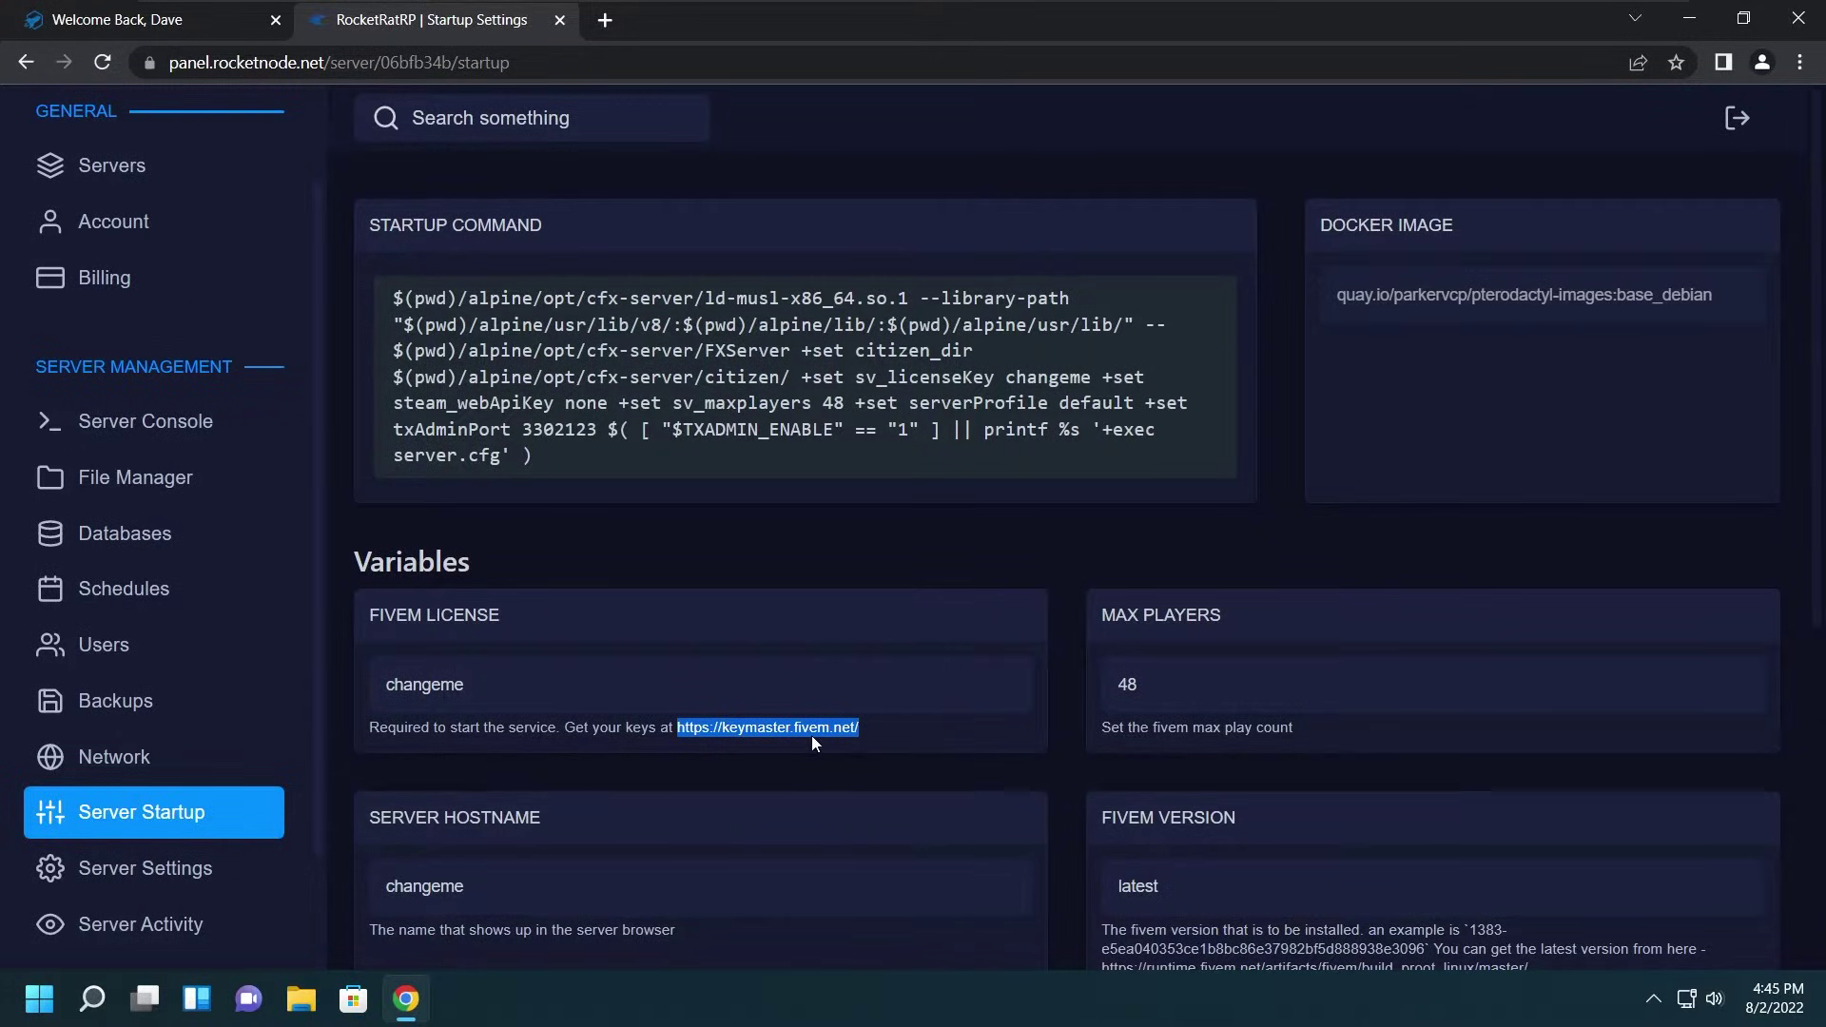
Step: Open keymaster.fivem.net in a new tab and begin the hCaptcha human check
left_click(605, 20)
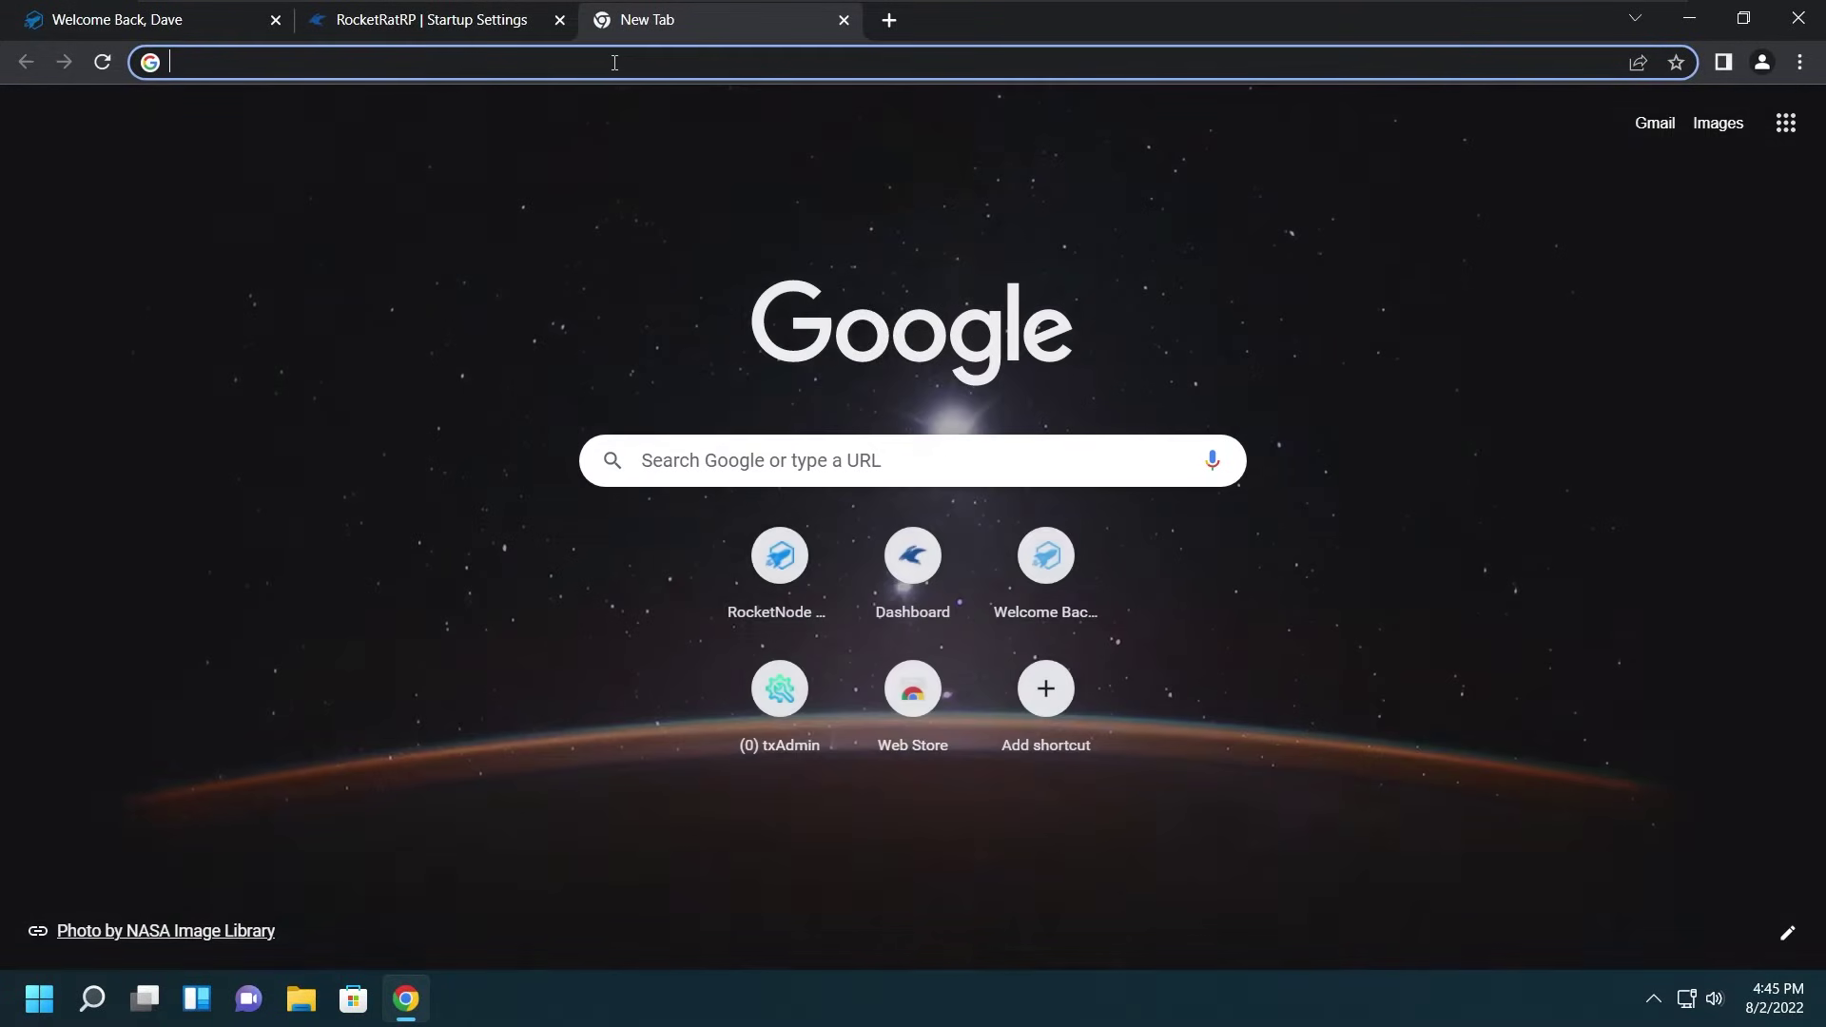
right_click(612, 61)
left_click(818, 255)
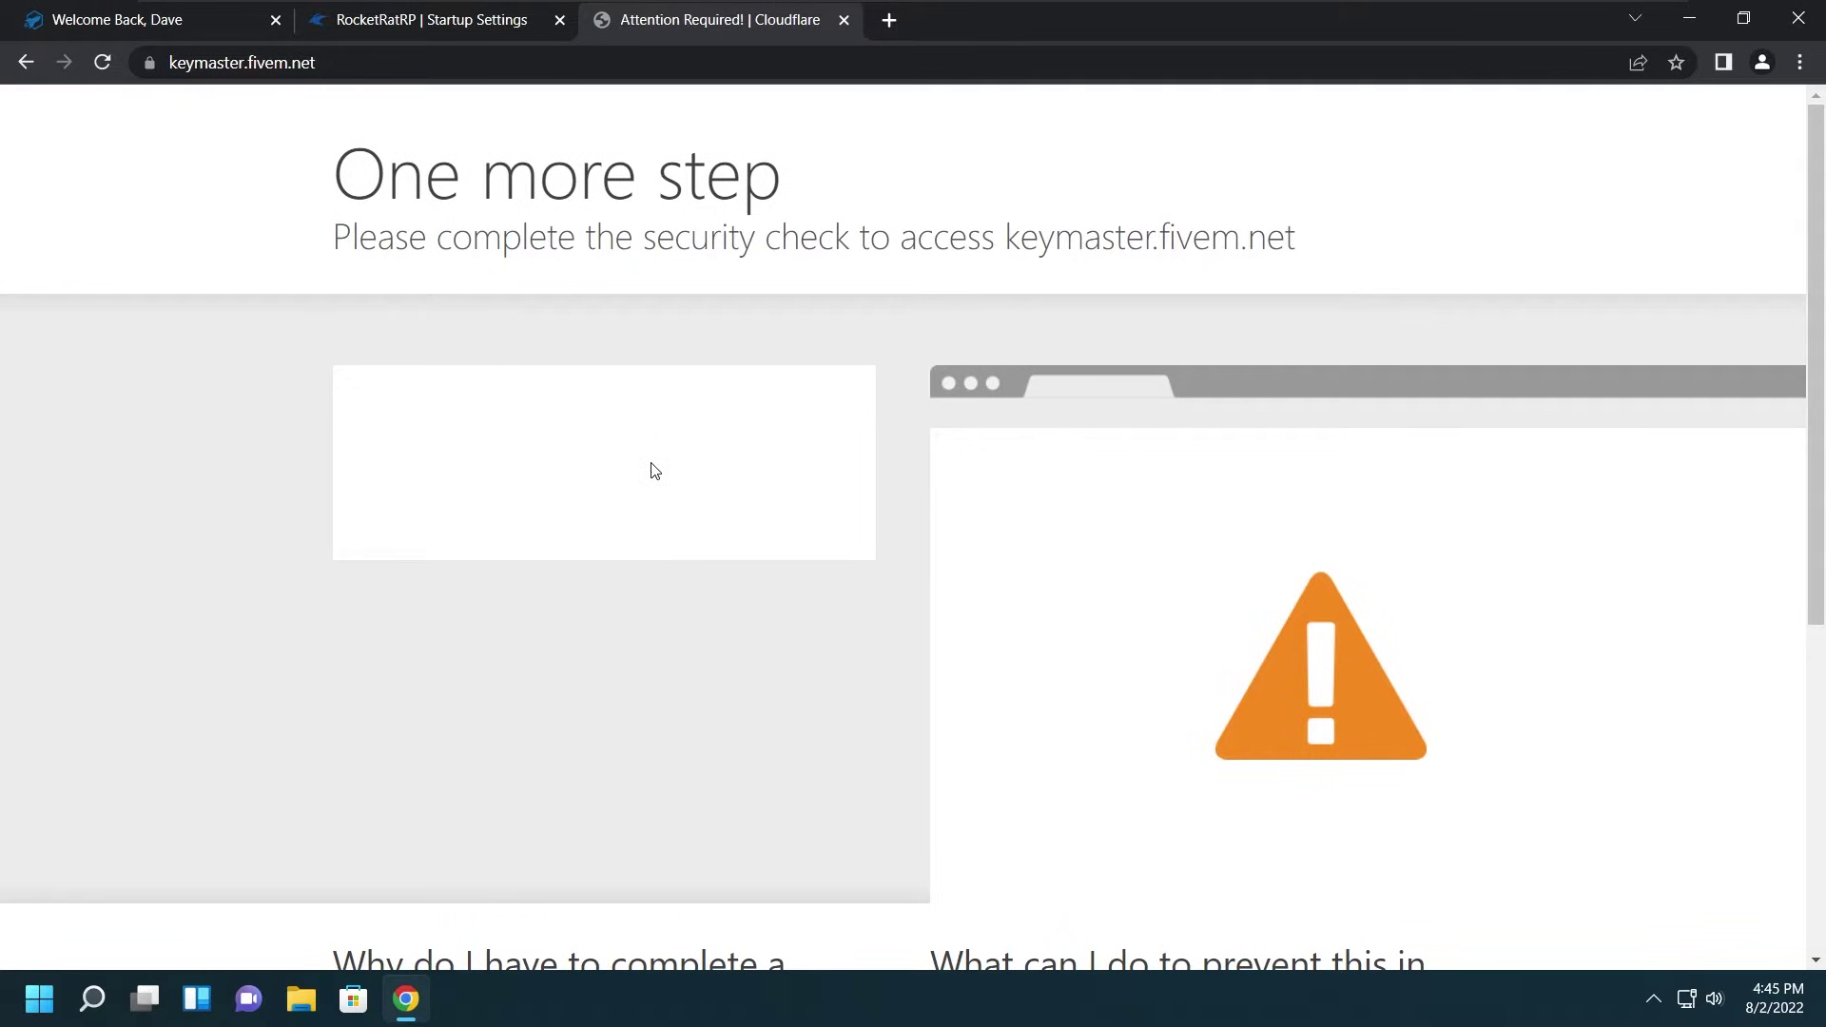
left_click(474, 471)
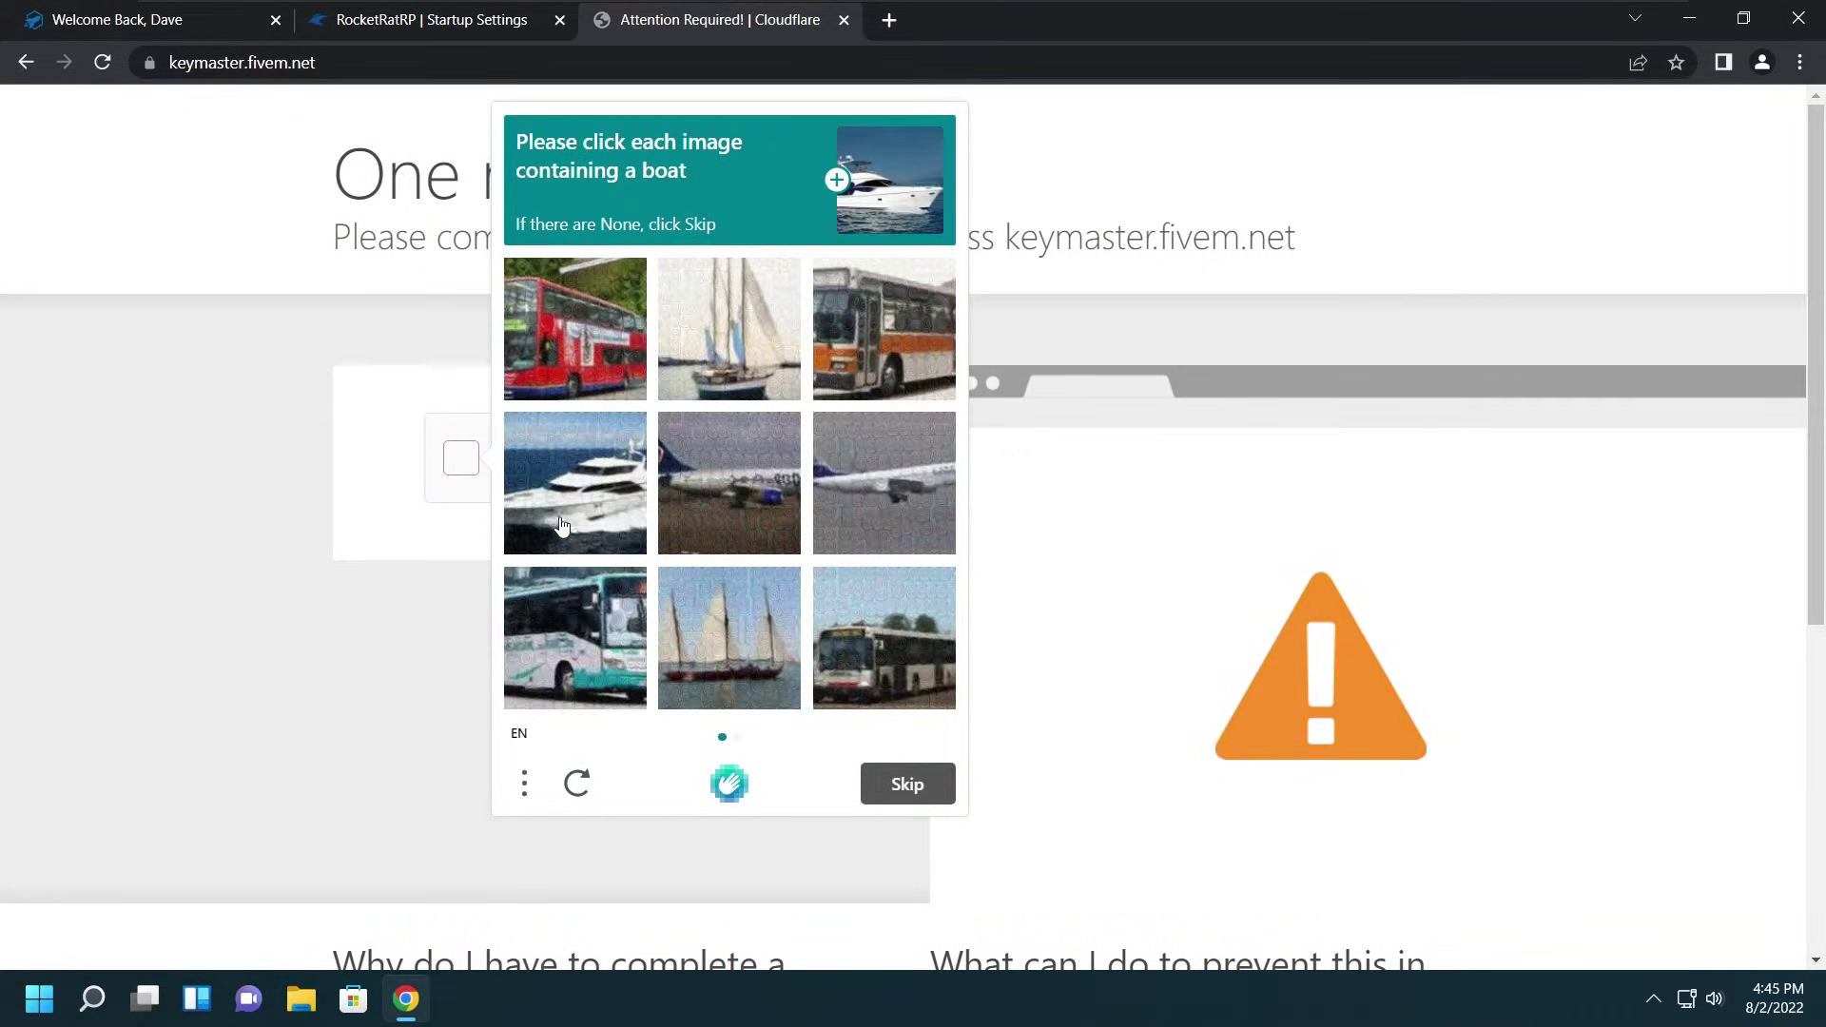
Step: Pick the boat images in both hCaptcha rounds, verify, and sign in to Keymaster
left_click(558, 456)
left_click(771, 670)
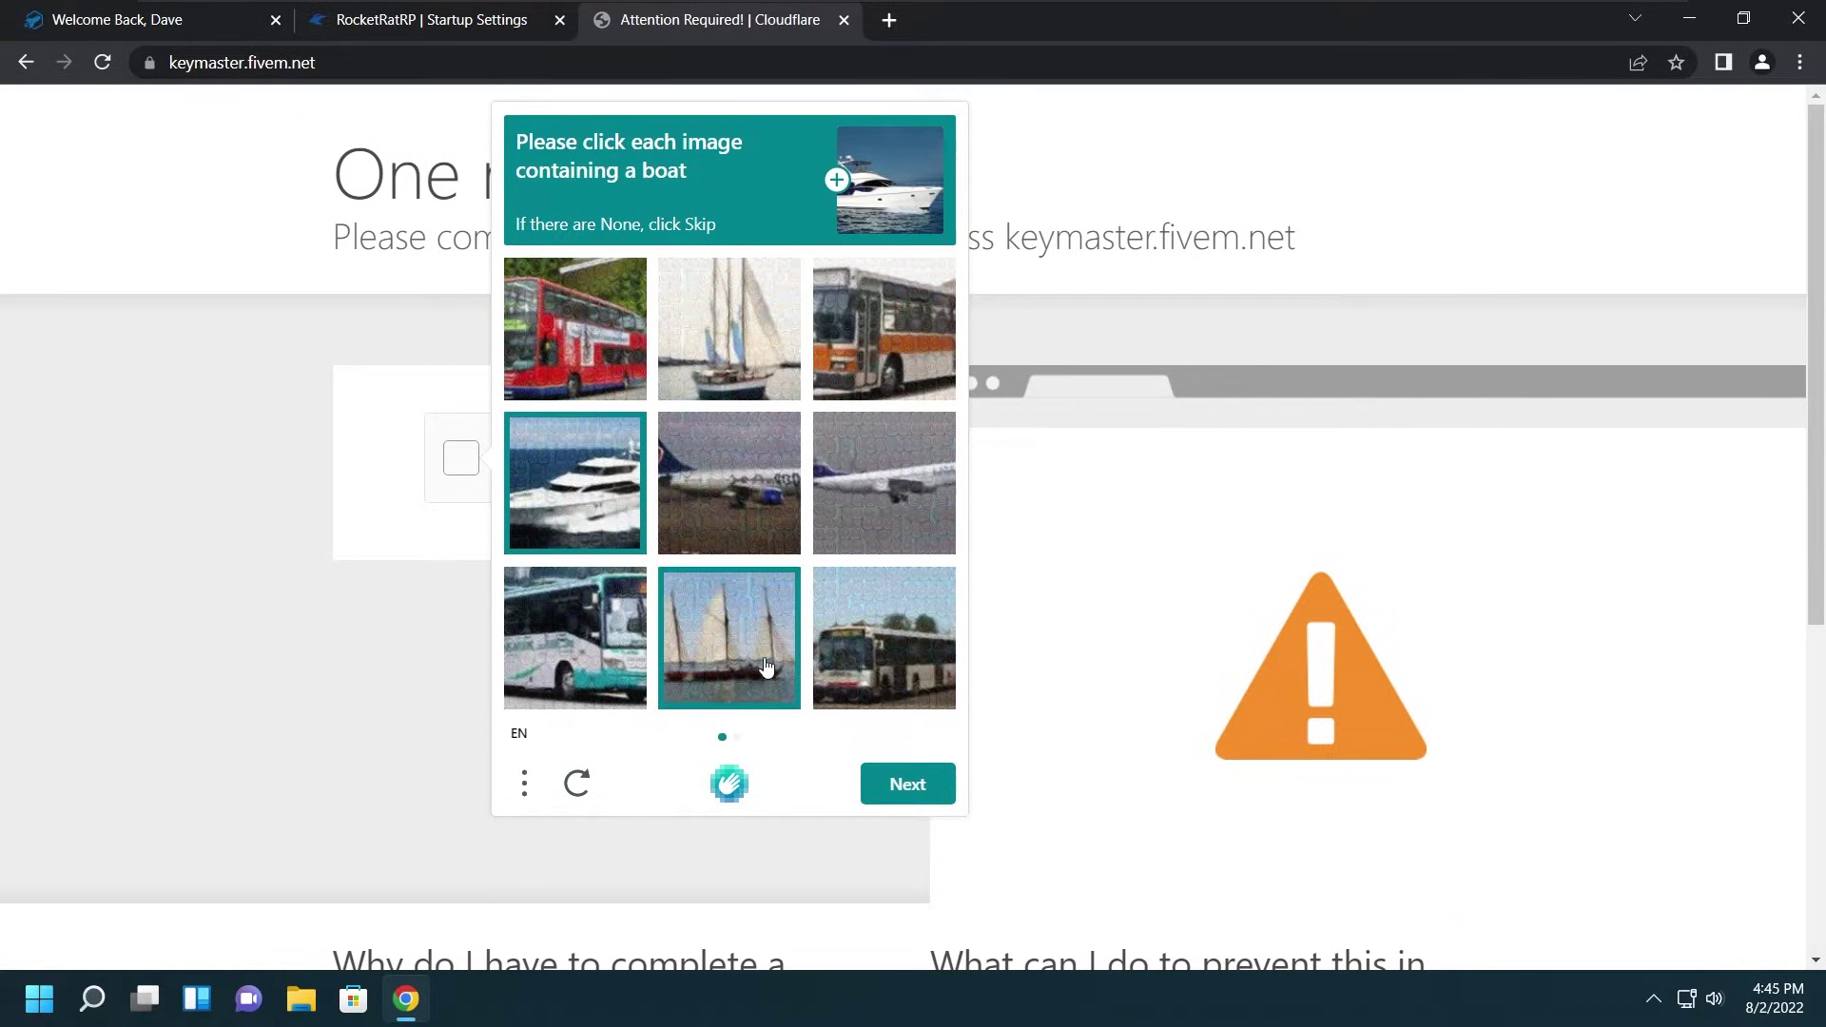
left_click(748, 380)
left_click(889, 781)
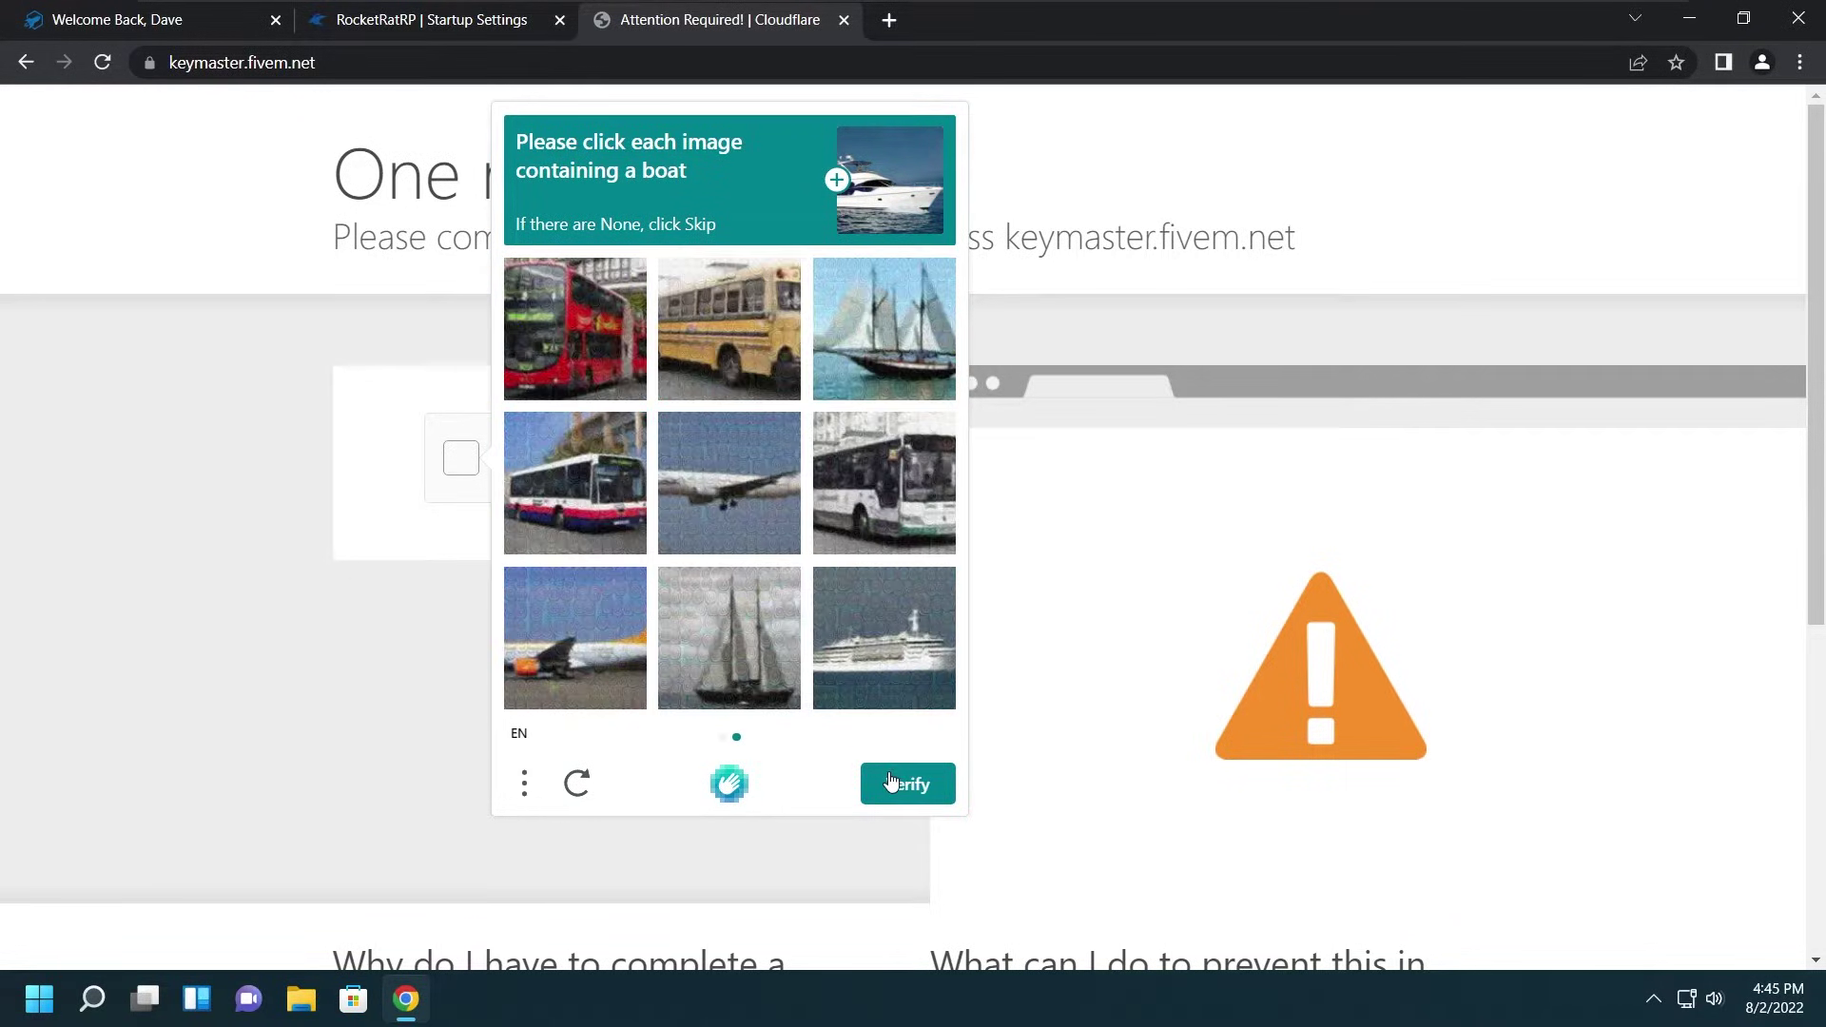
left_click(771, 639)
left_click(878, 376)
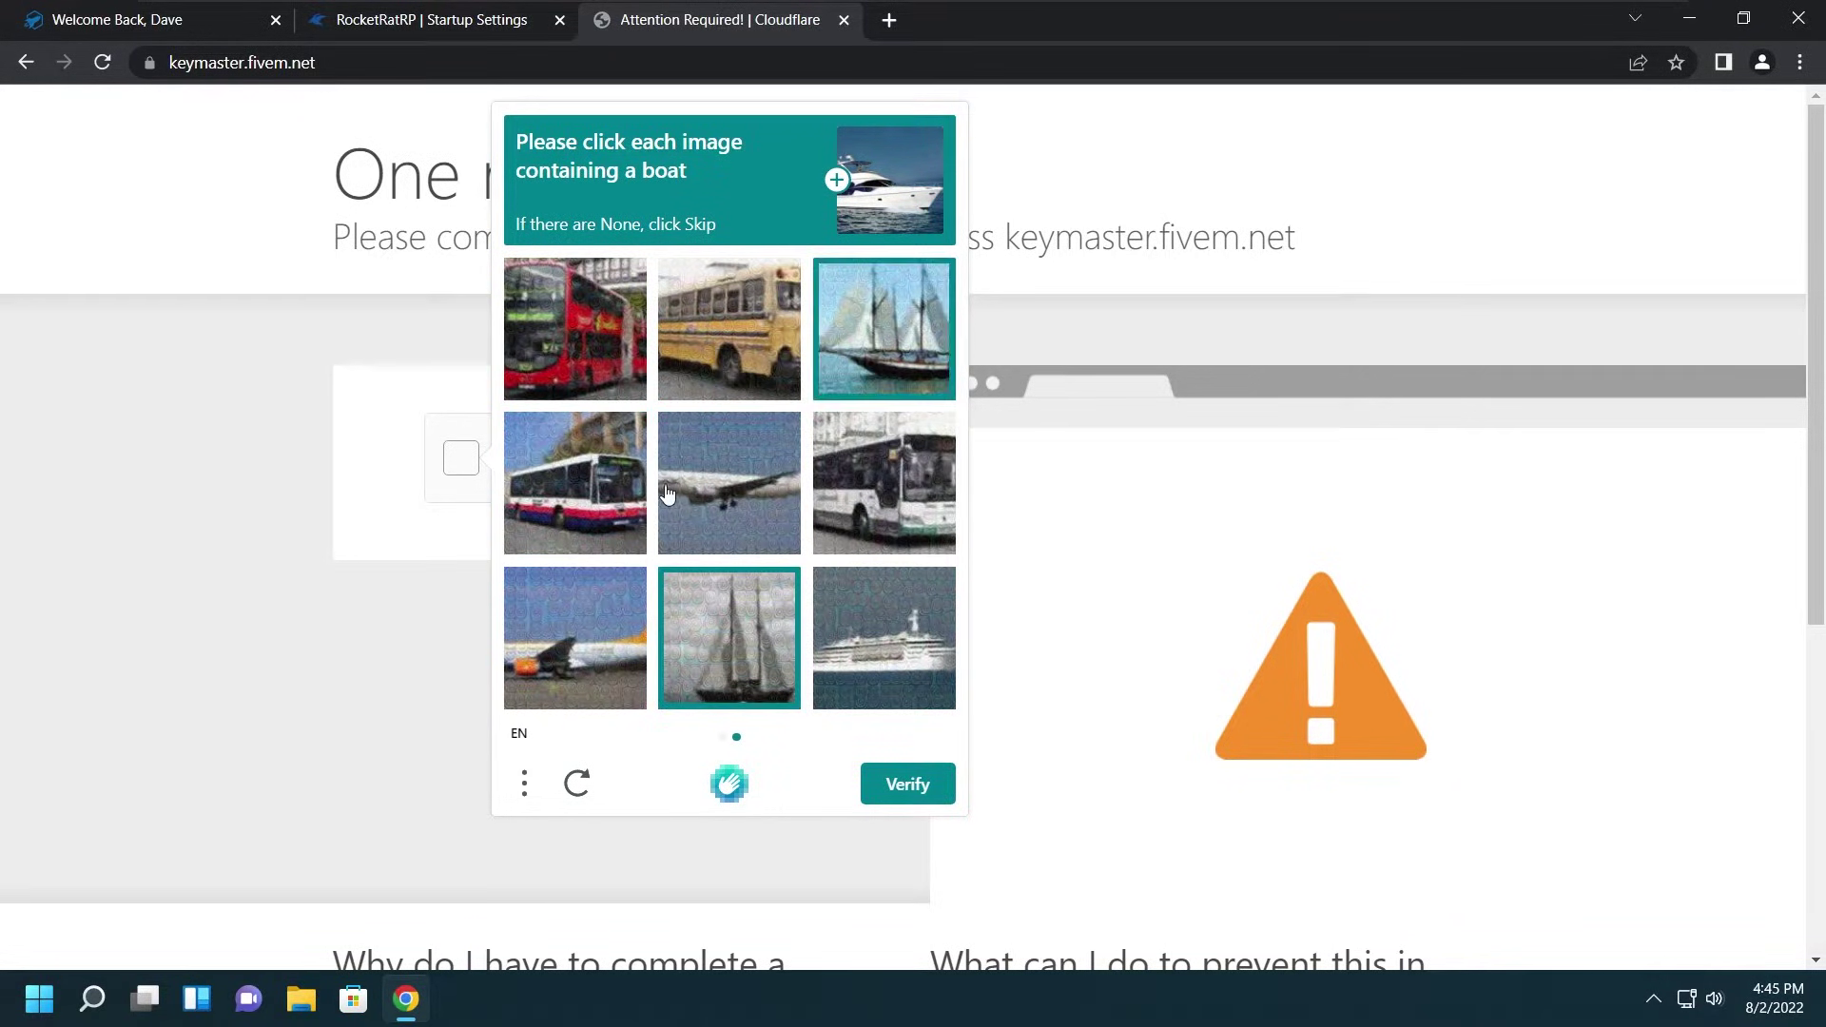
left_click(874, 652)
left_click(890, 781)
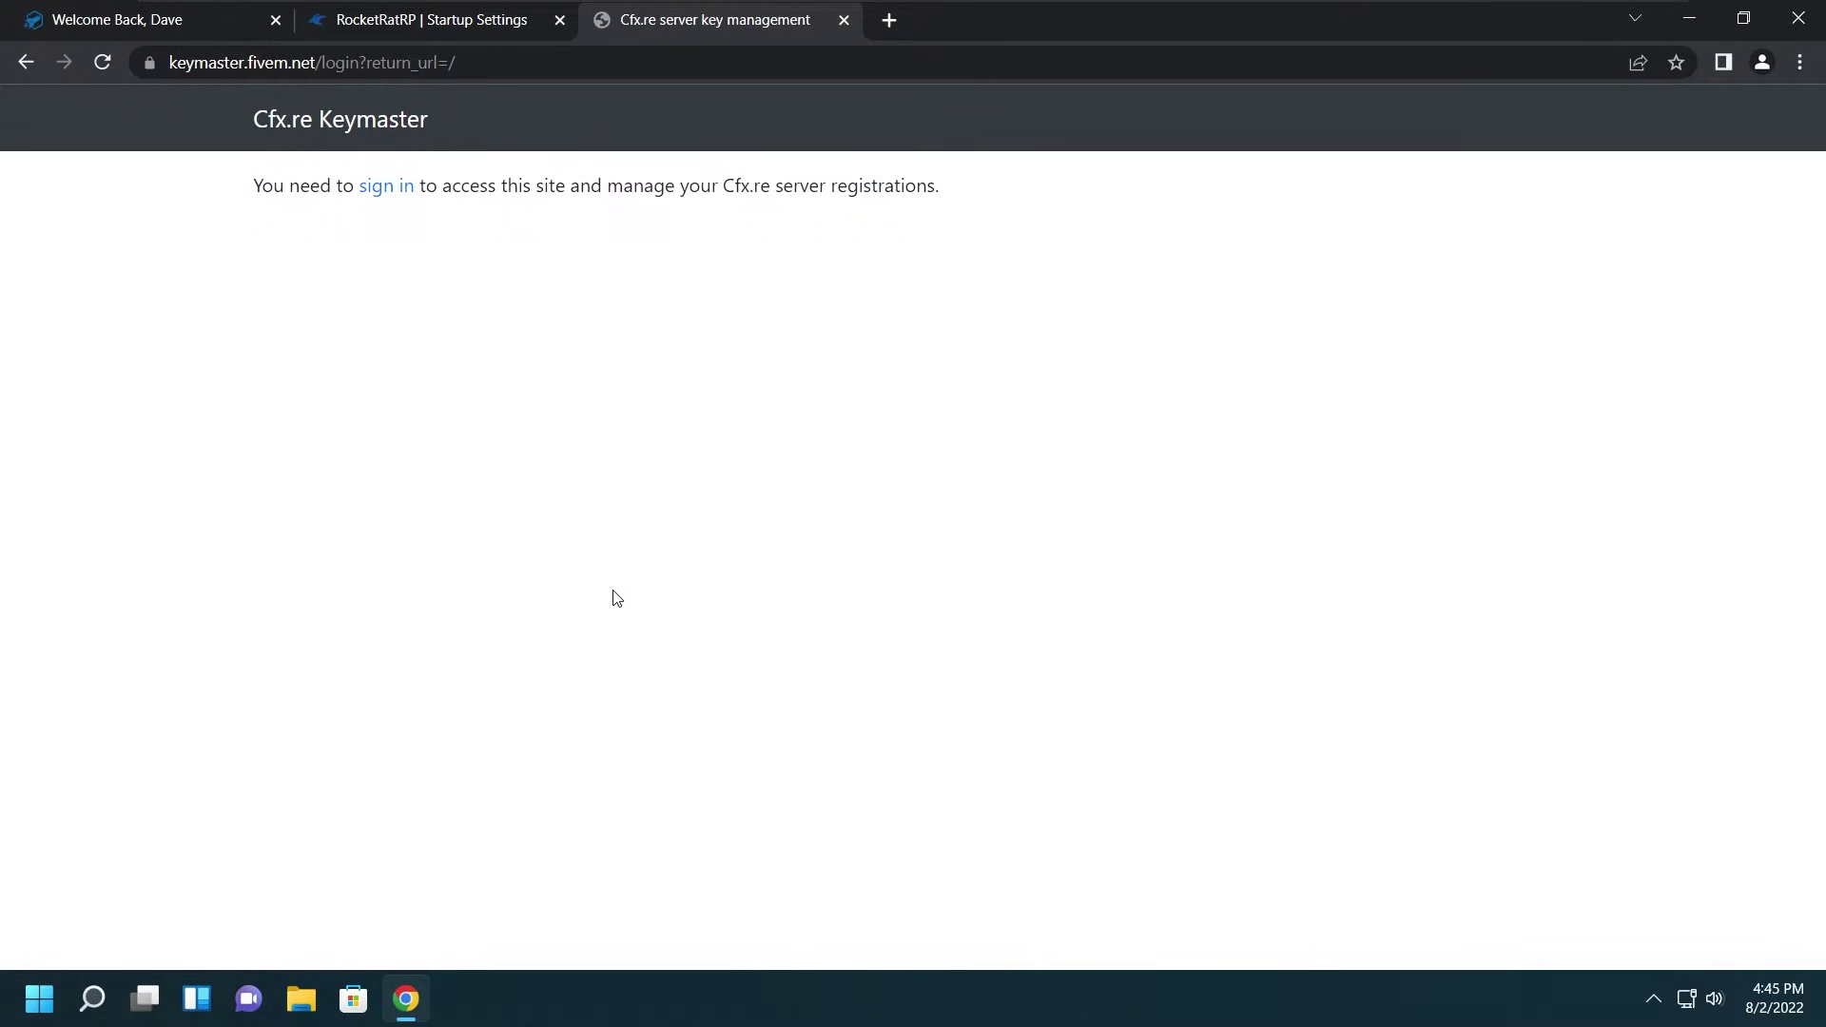
left_click(386, 187)
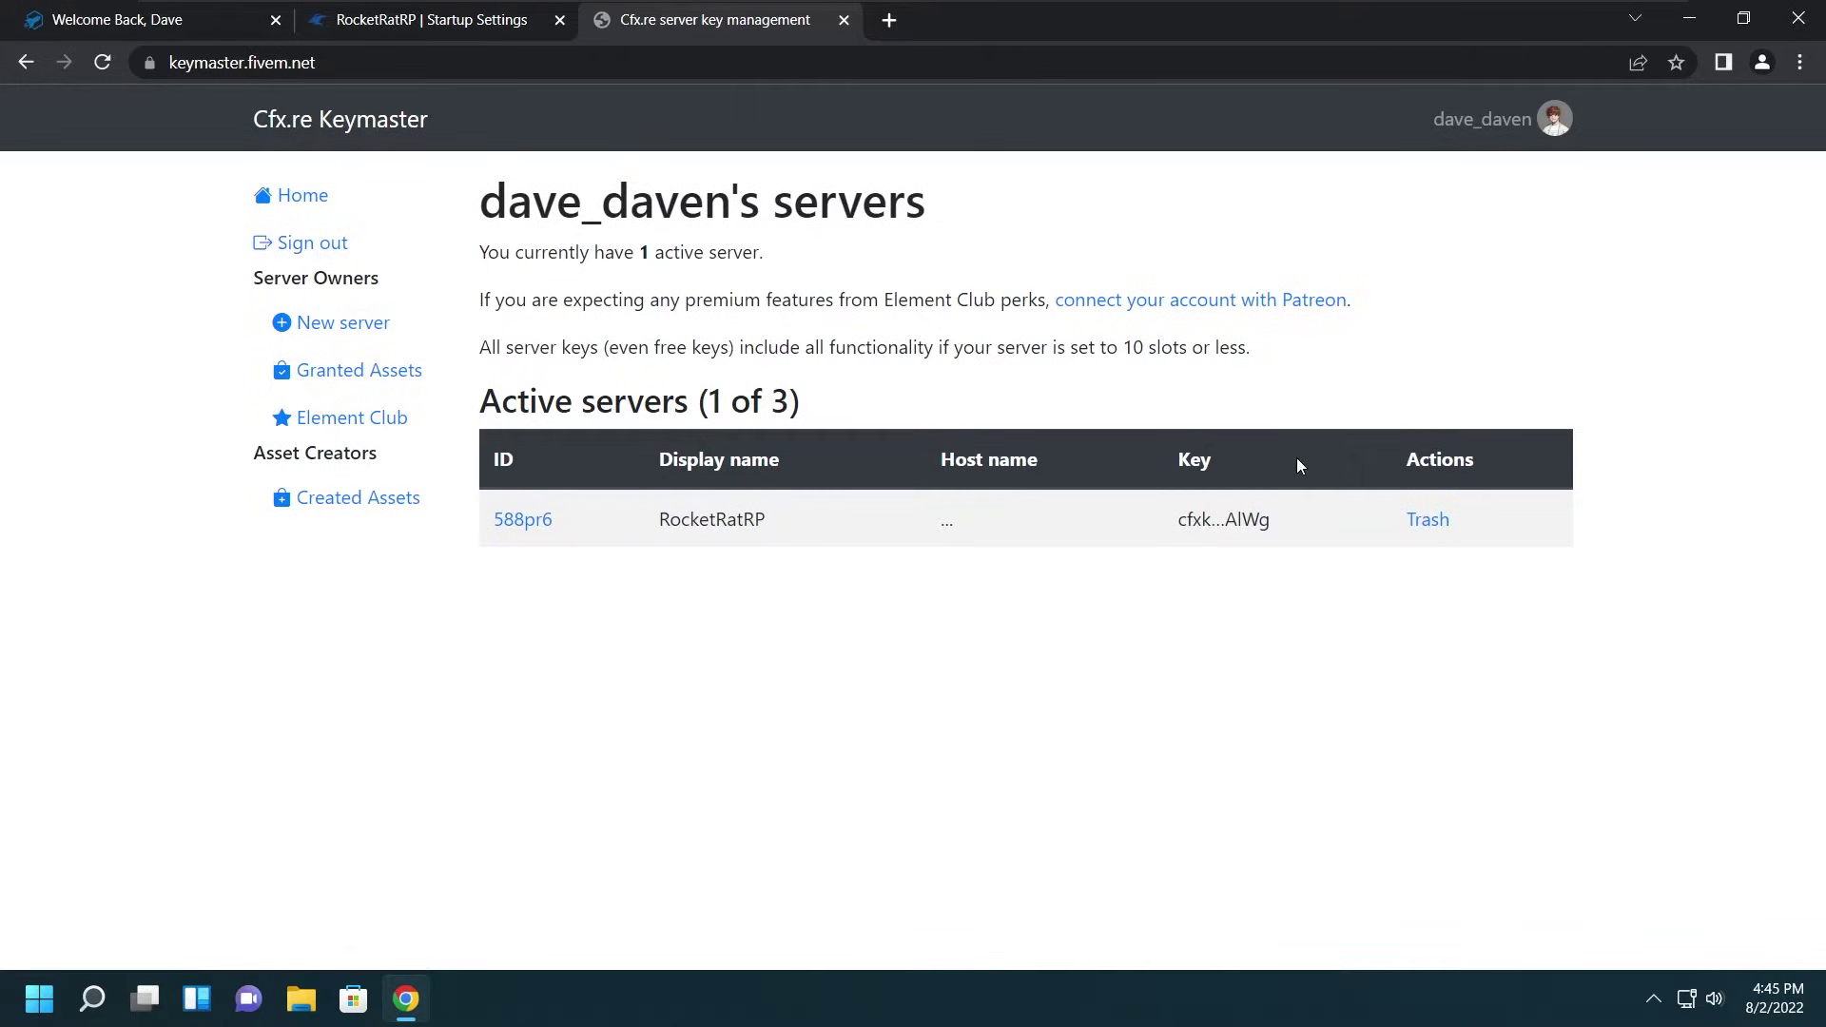
Step: Start a new Keymaster server and enter the display name rocketrat
left_click(391, 326)
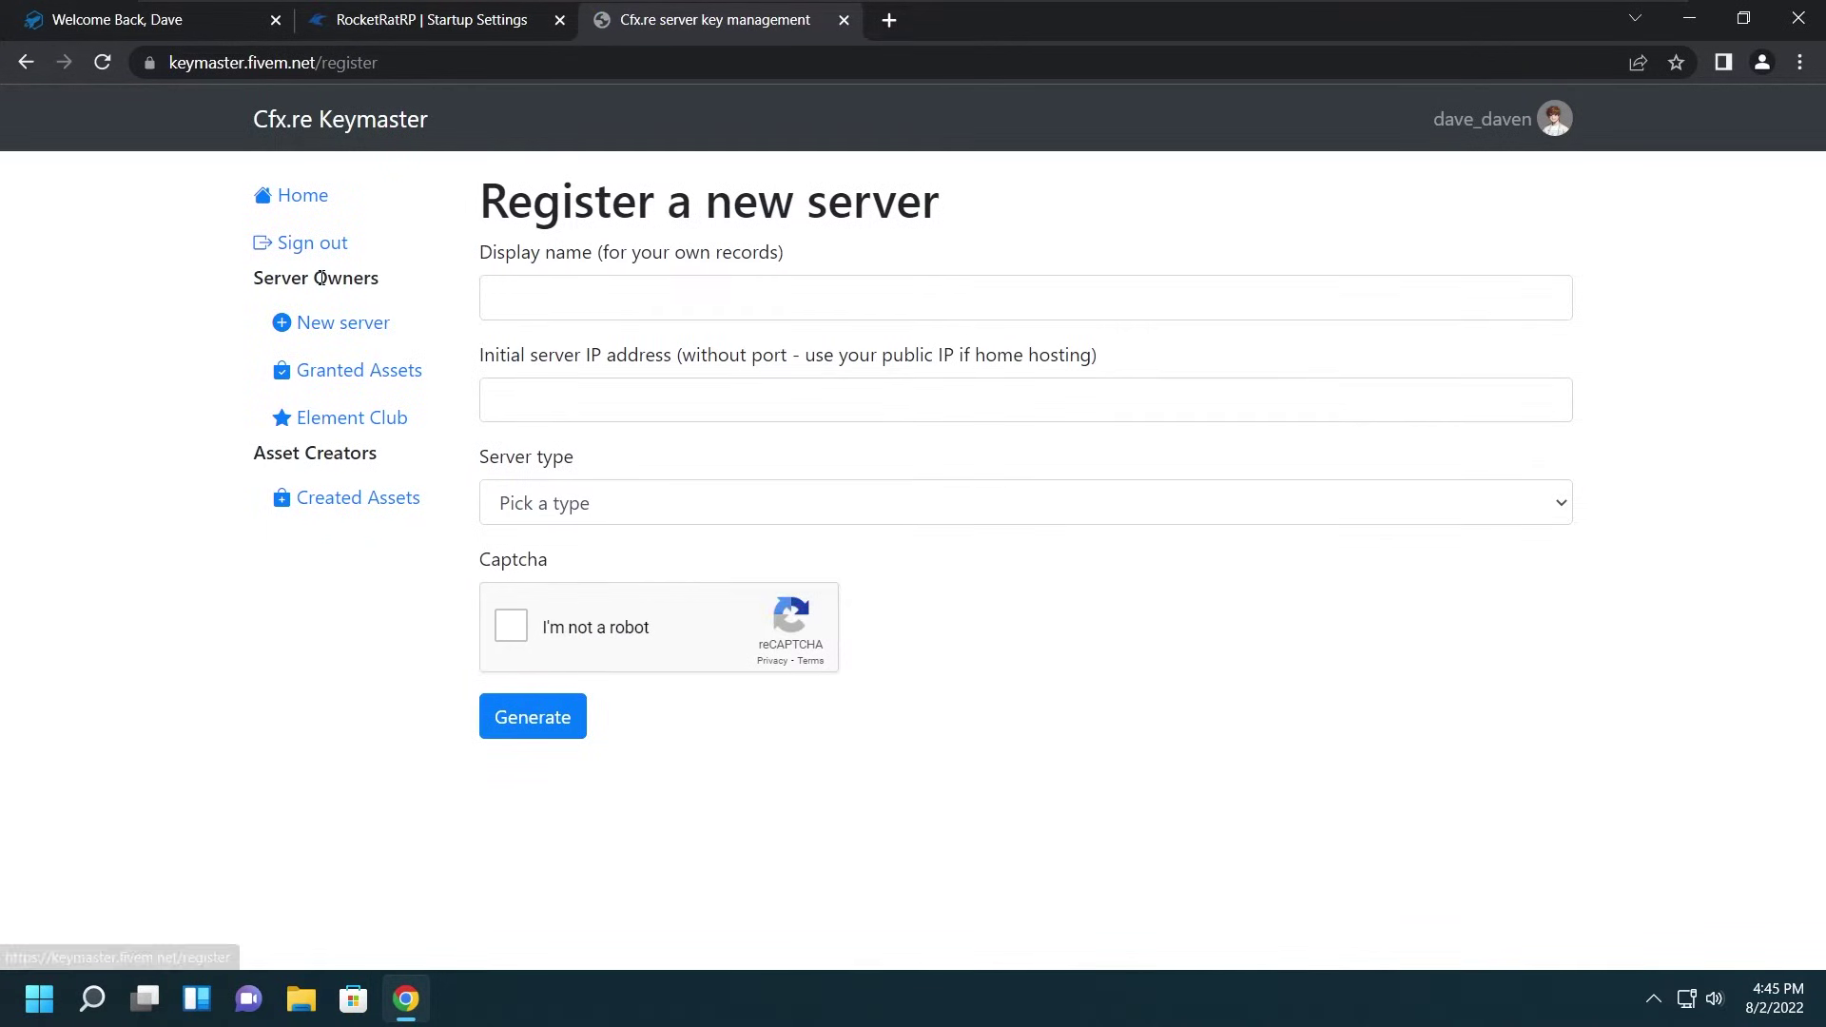
left_click(572, 287)
type("r")
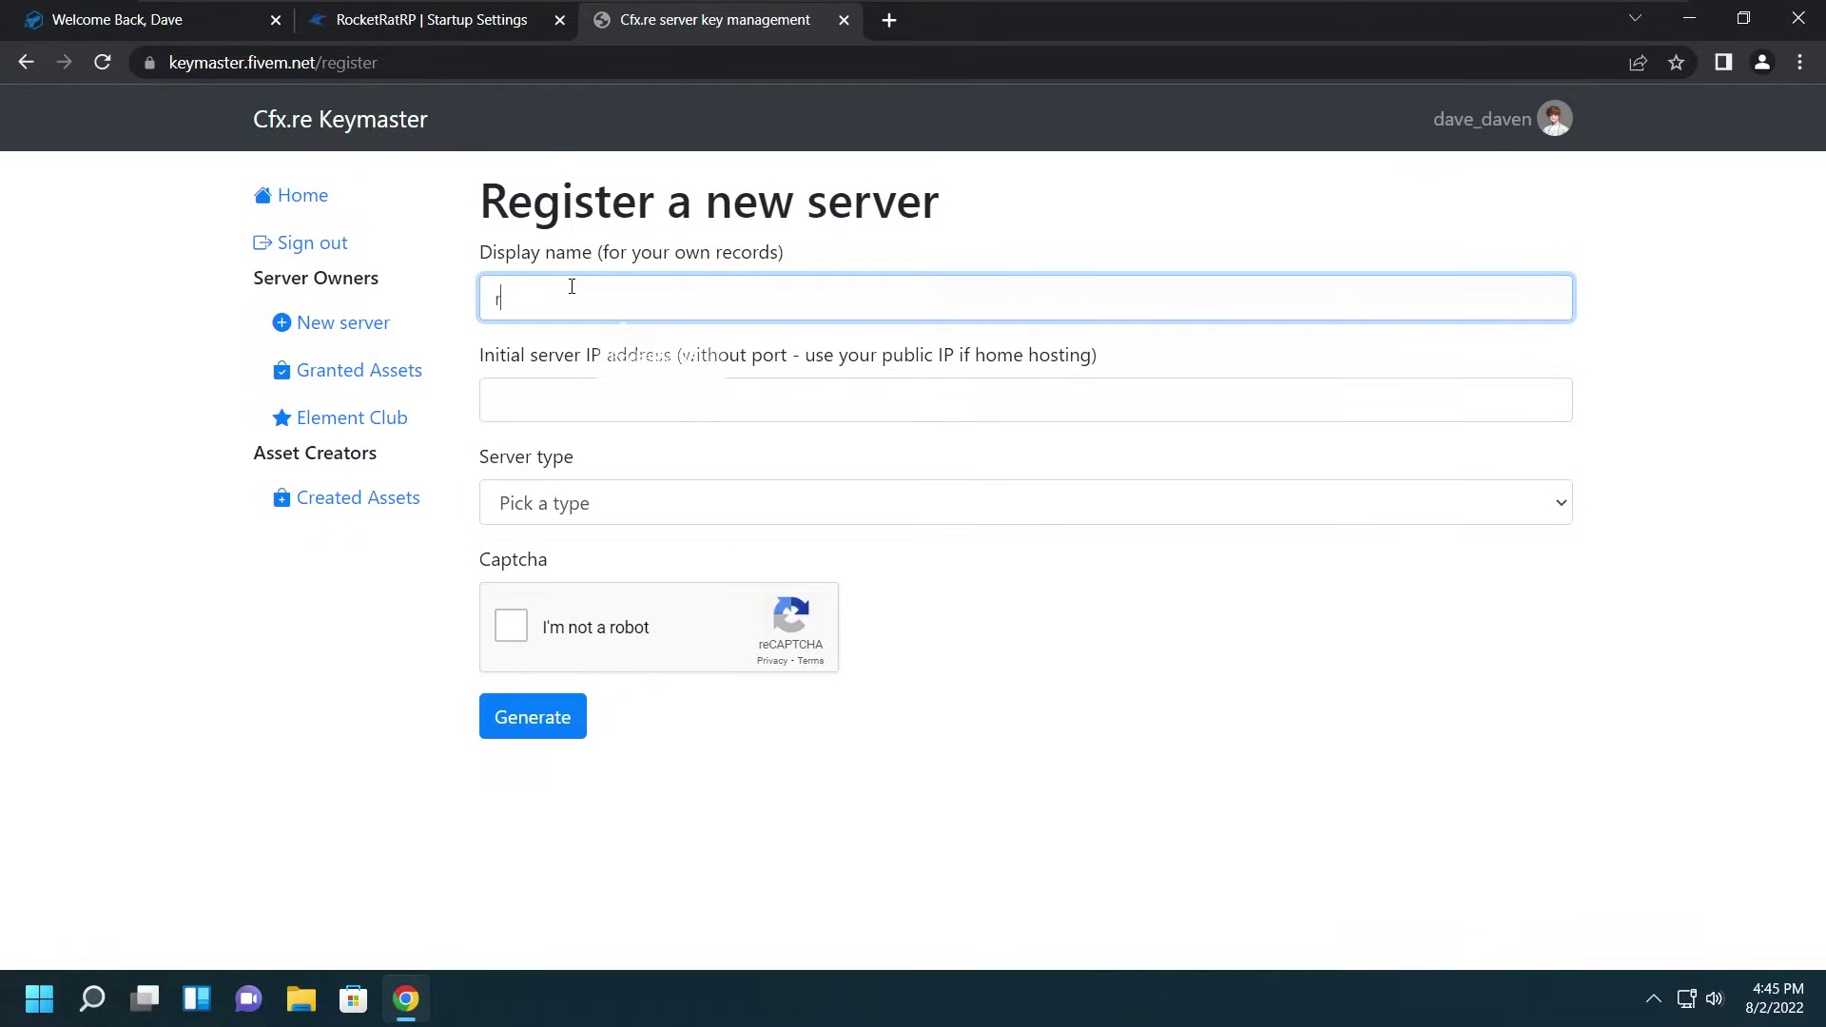
type("ocketrat")
left_click(620, 350)
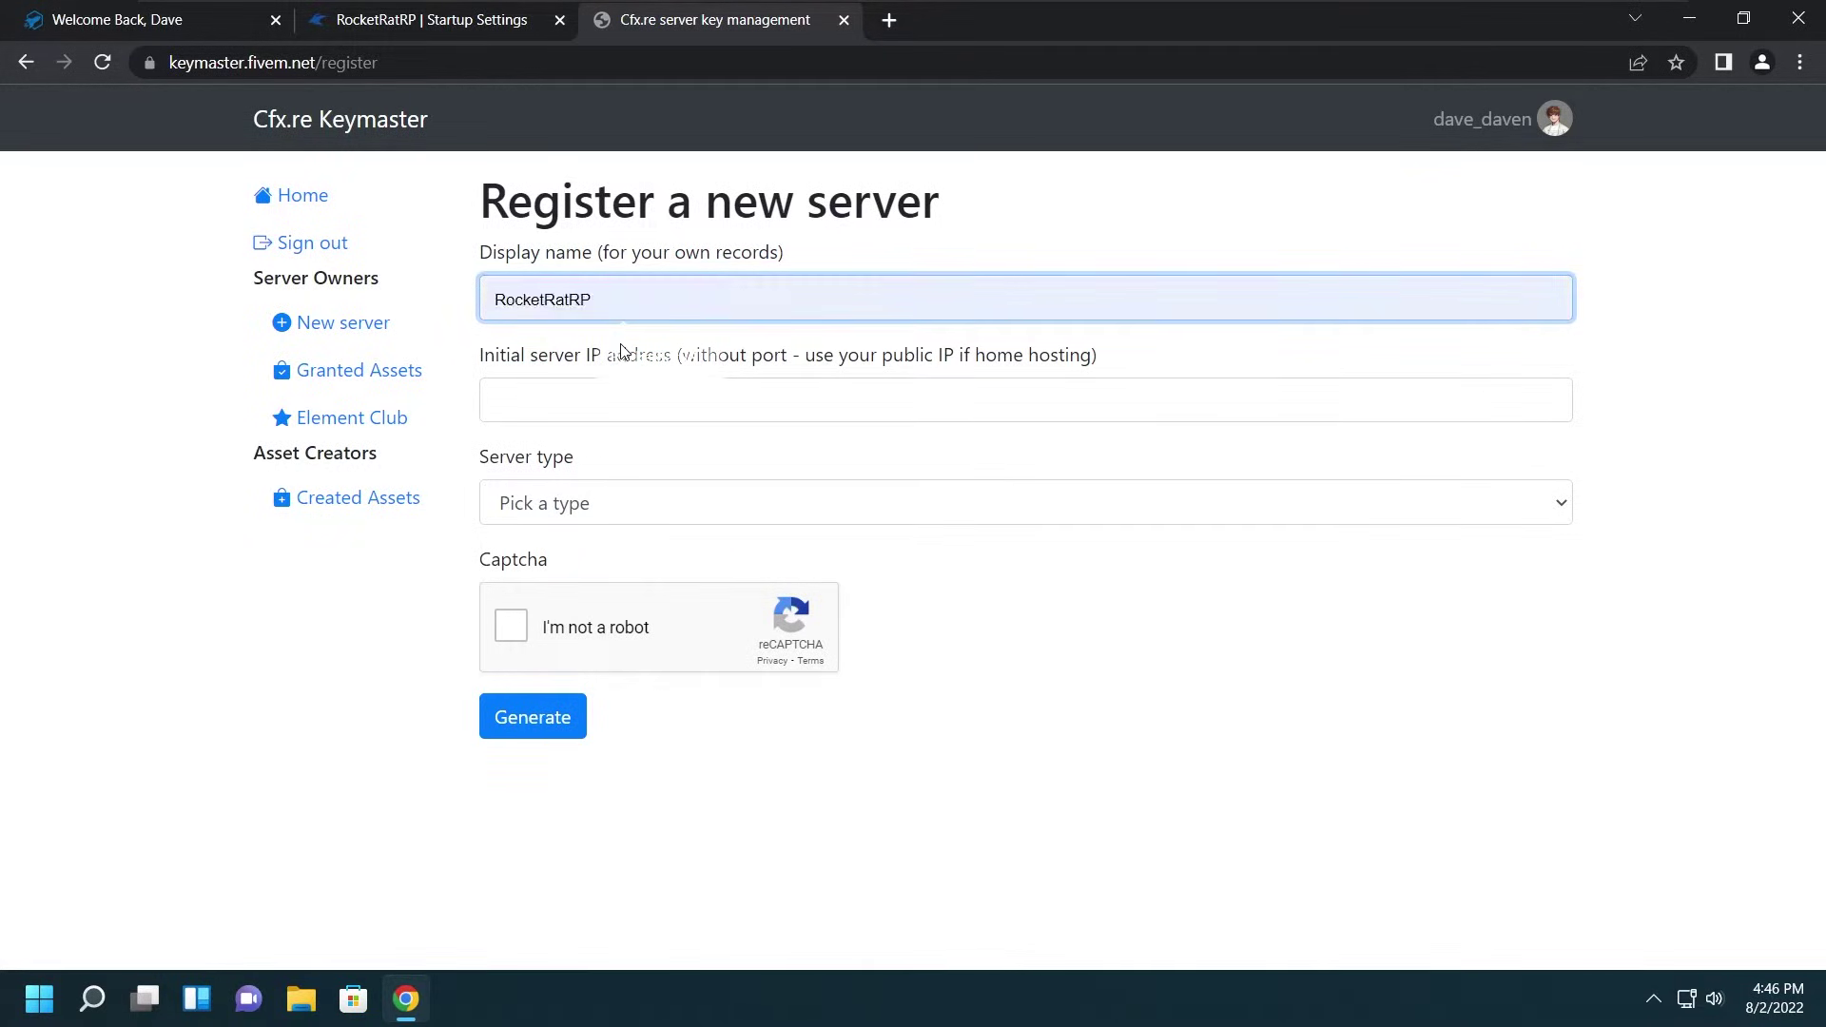
left_click(611, 406)
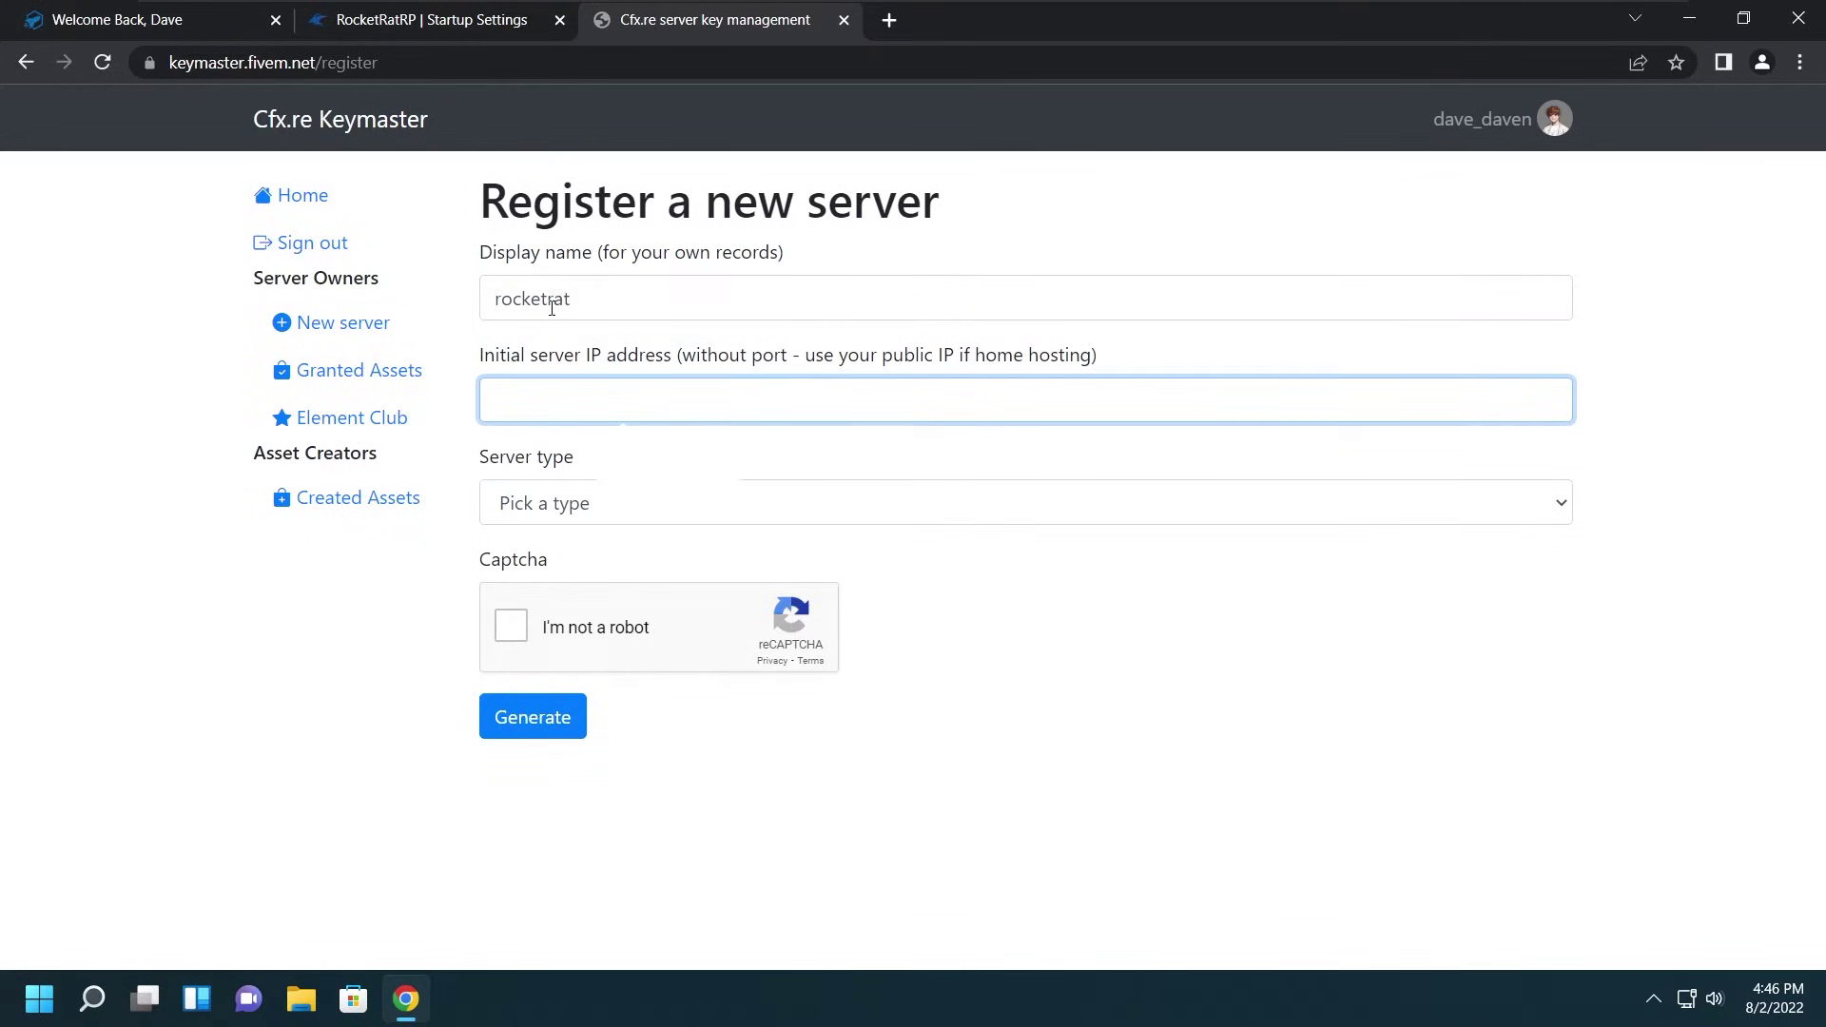
Step: Copy IP 15.204.177.72 from the panel's Network page into Keymaster's IP field
left_click(435, 25)
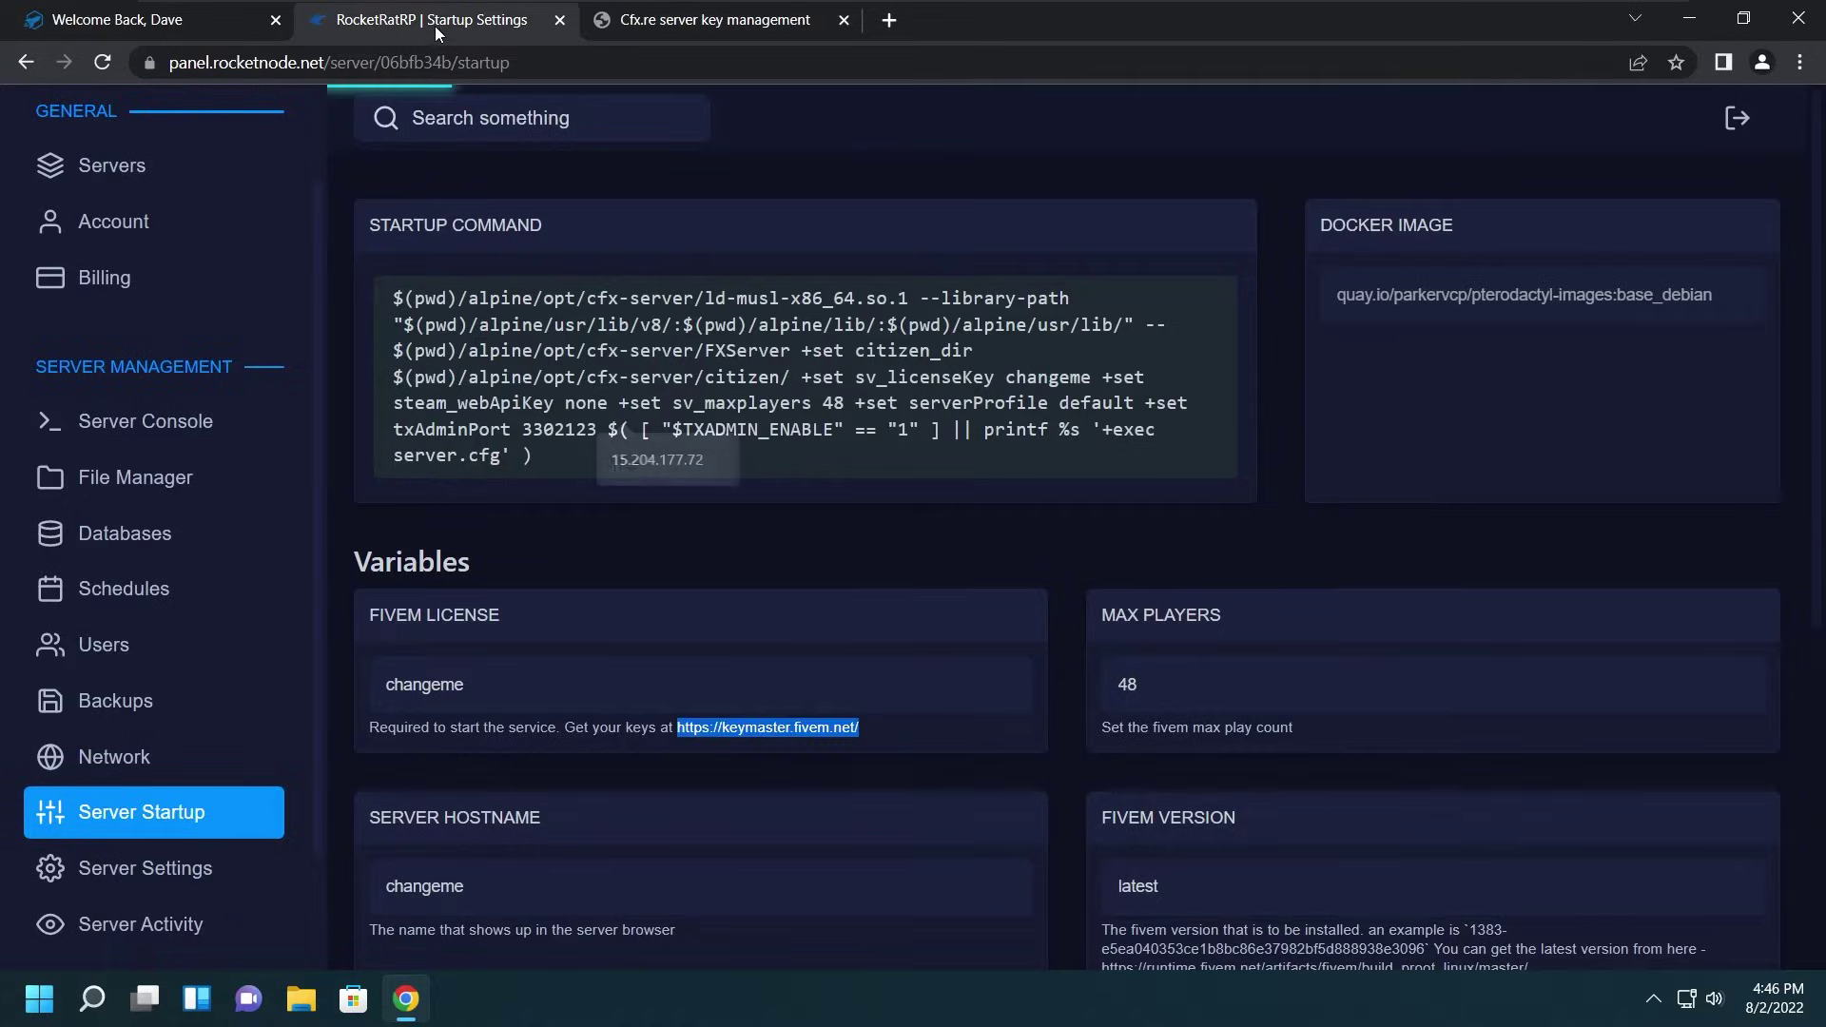
left_click(211, 751)
left_click_drag(594, 253, 465, 257)
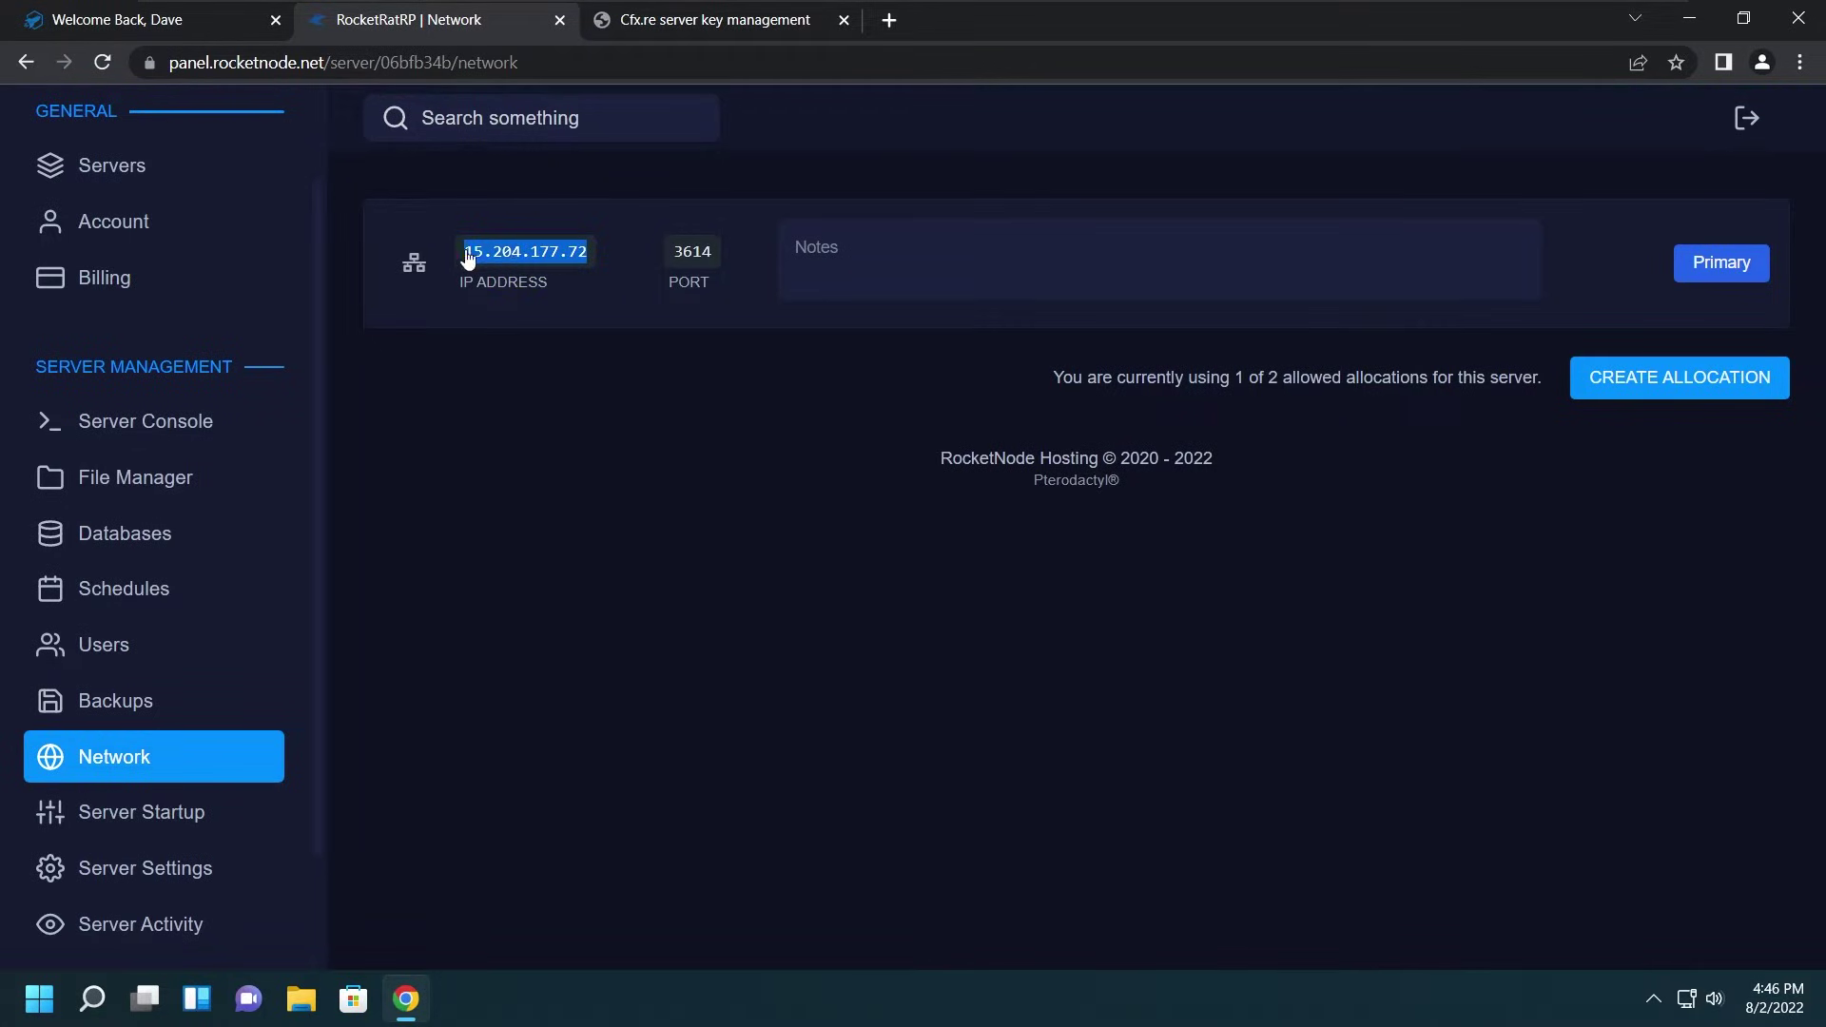
right_click(514, 255)
left_click(656, 282)
left_click(738, 20)
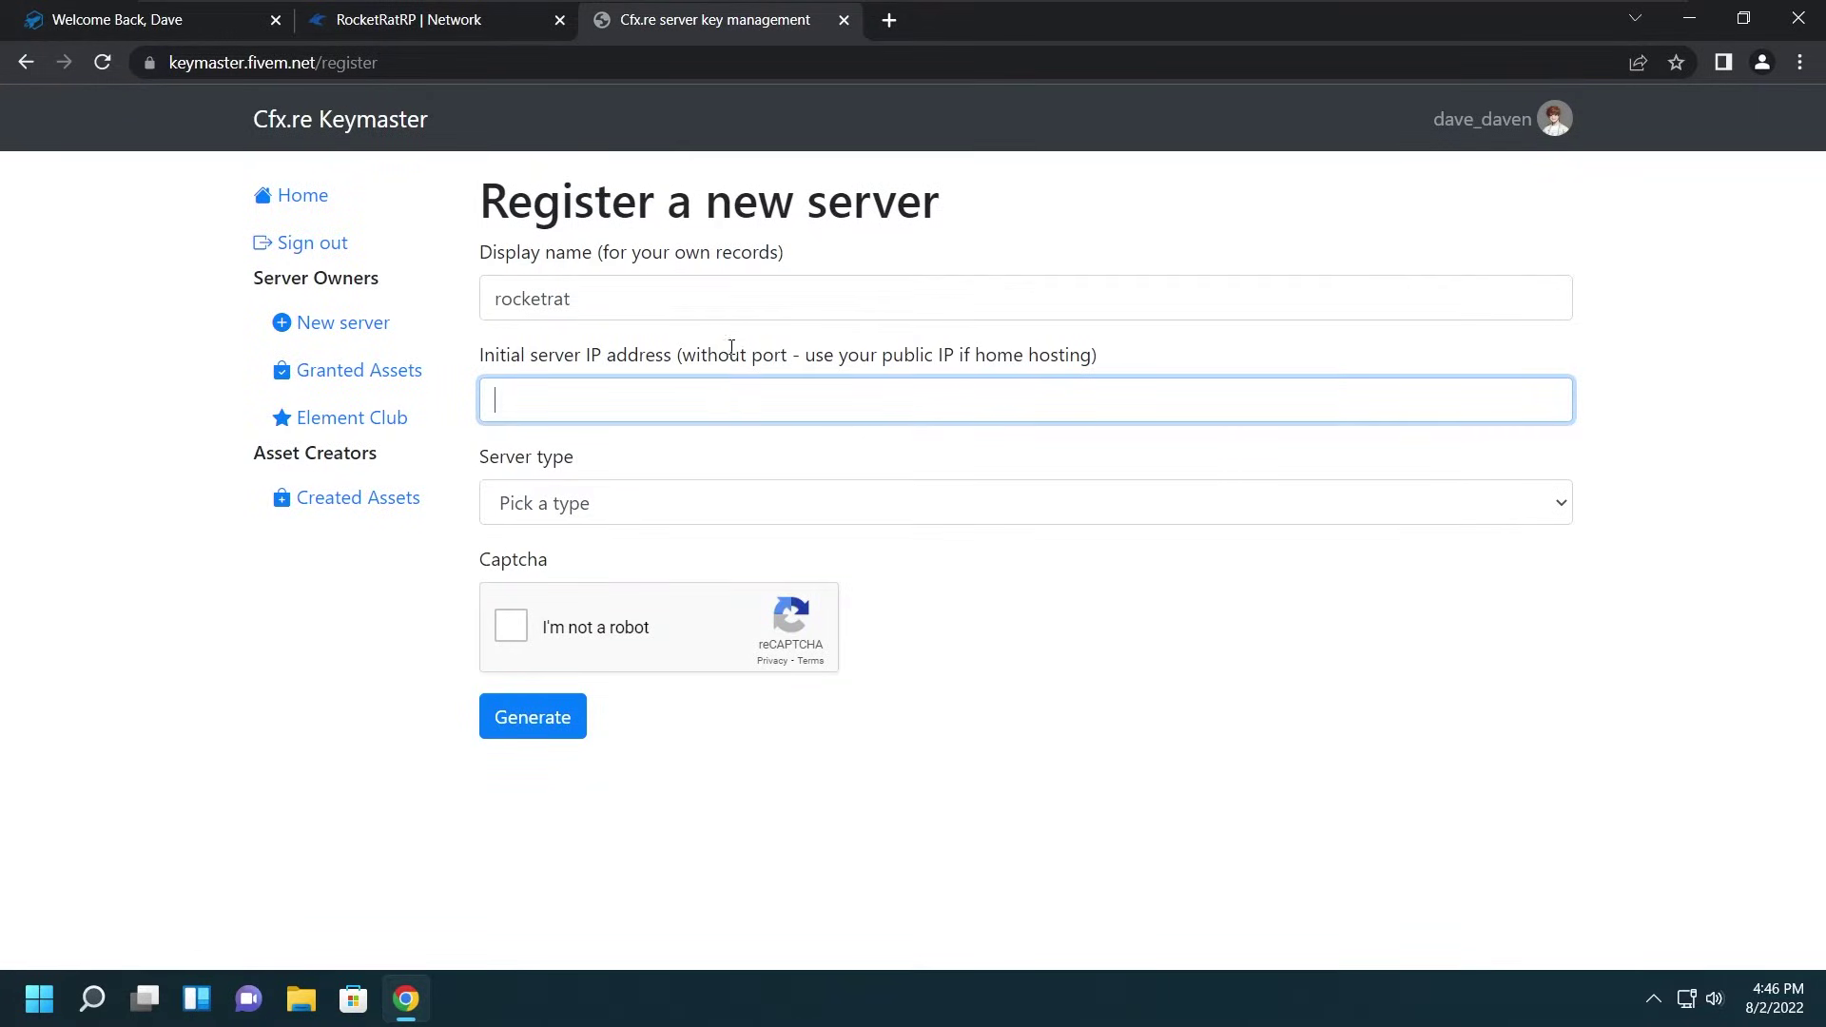
right_click(727, 402)
left_click(847, 596)
Step: Set server type VPS and provider N/A, pass the captcha, generate the key, and copy it
left_click(653, 512)
left_click(639, 592)
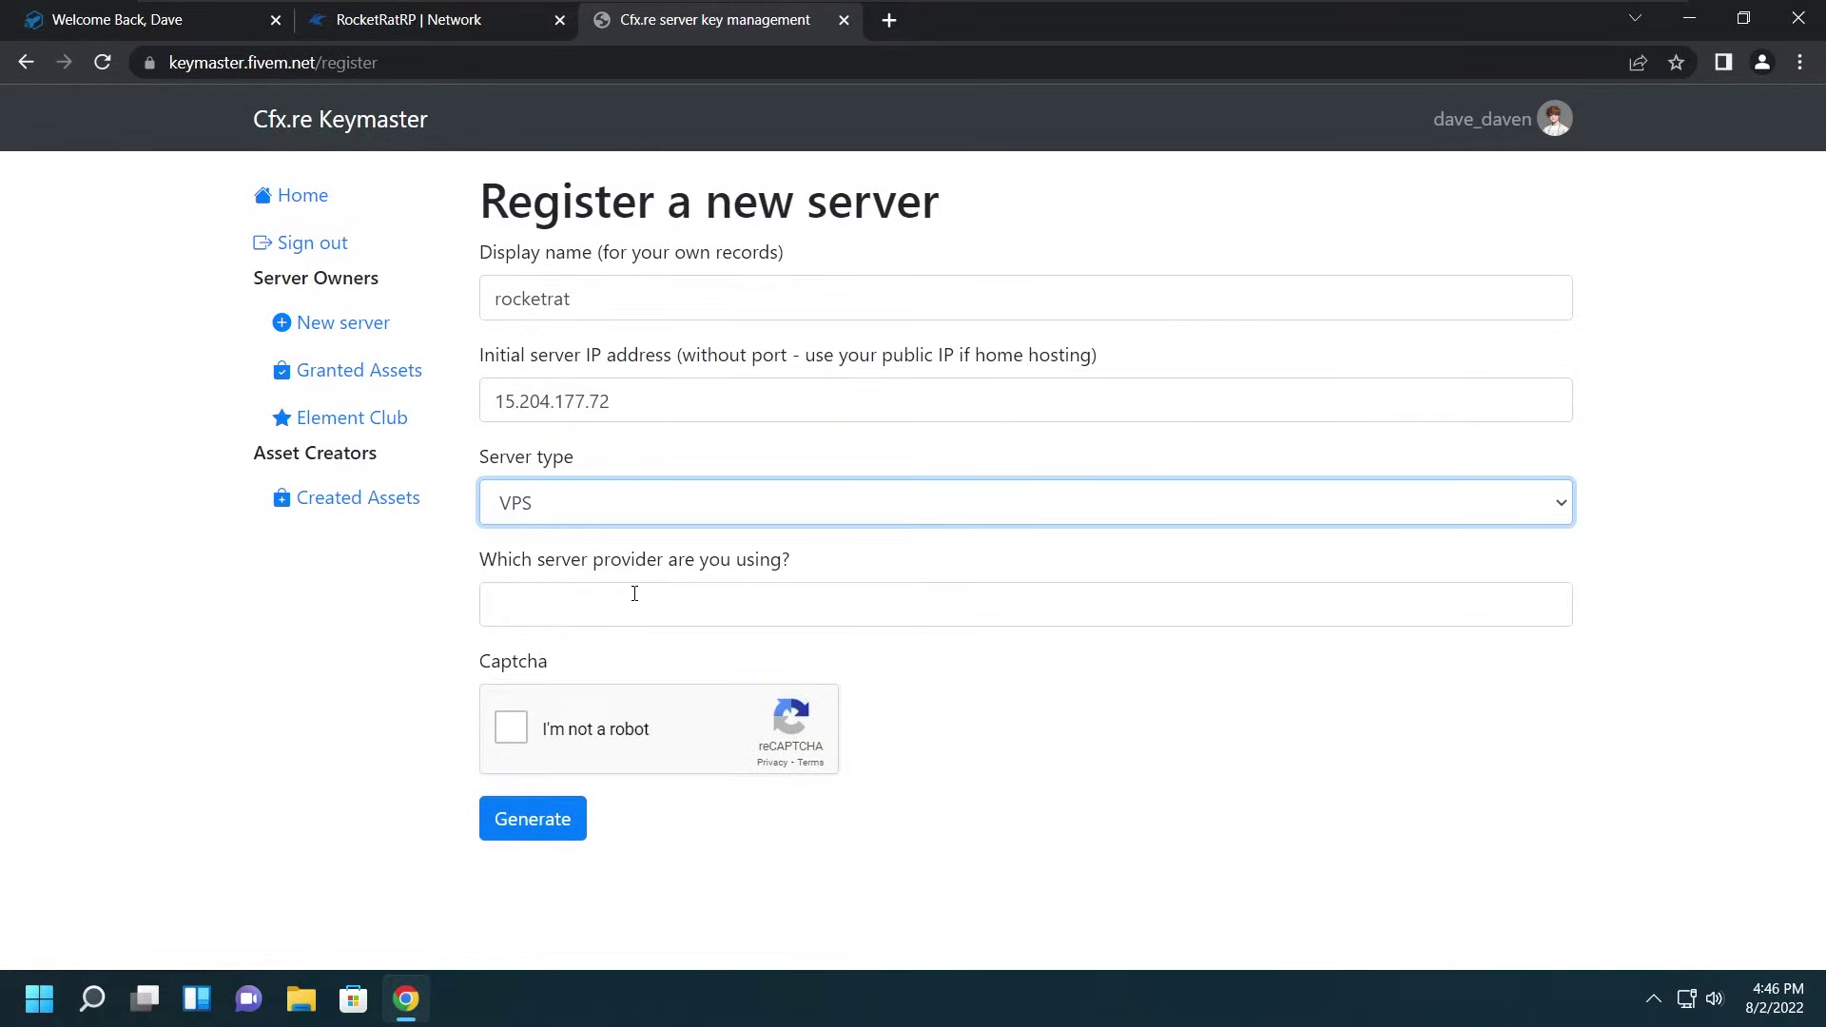
left_click(667, 597)
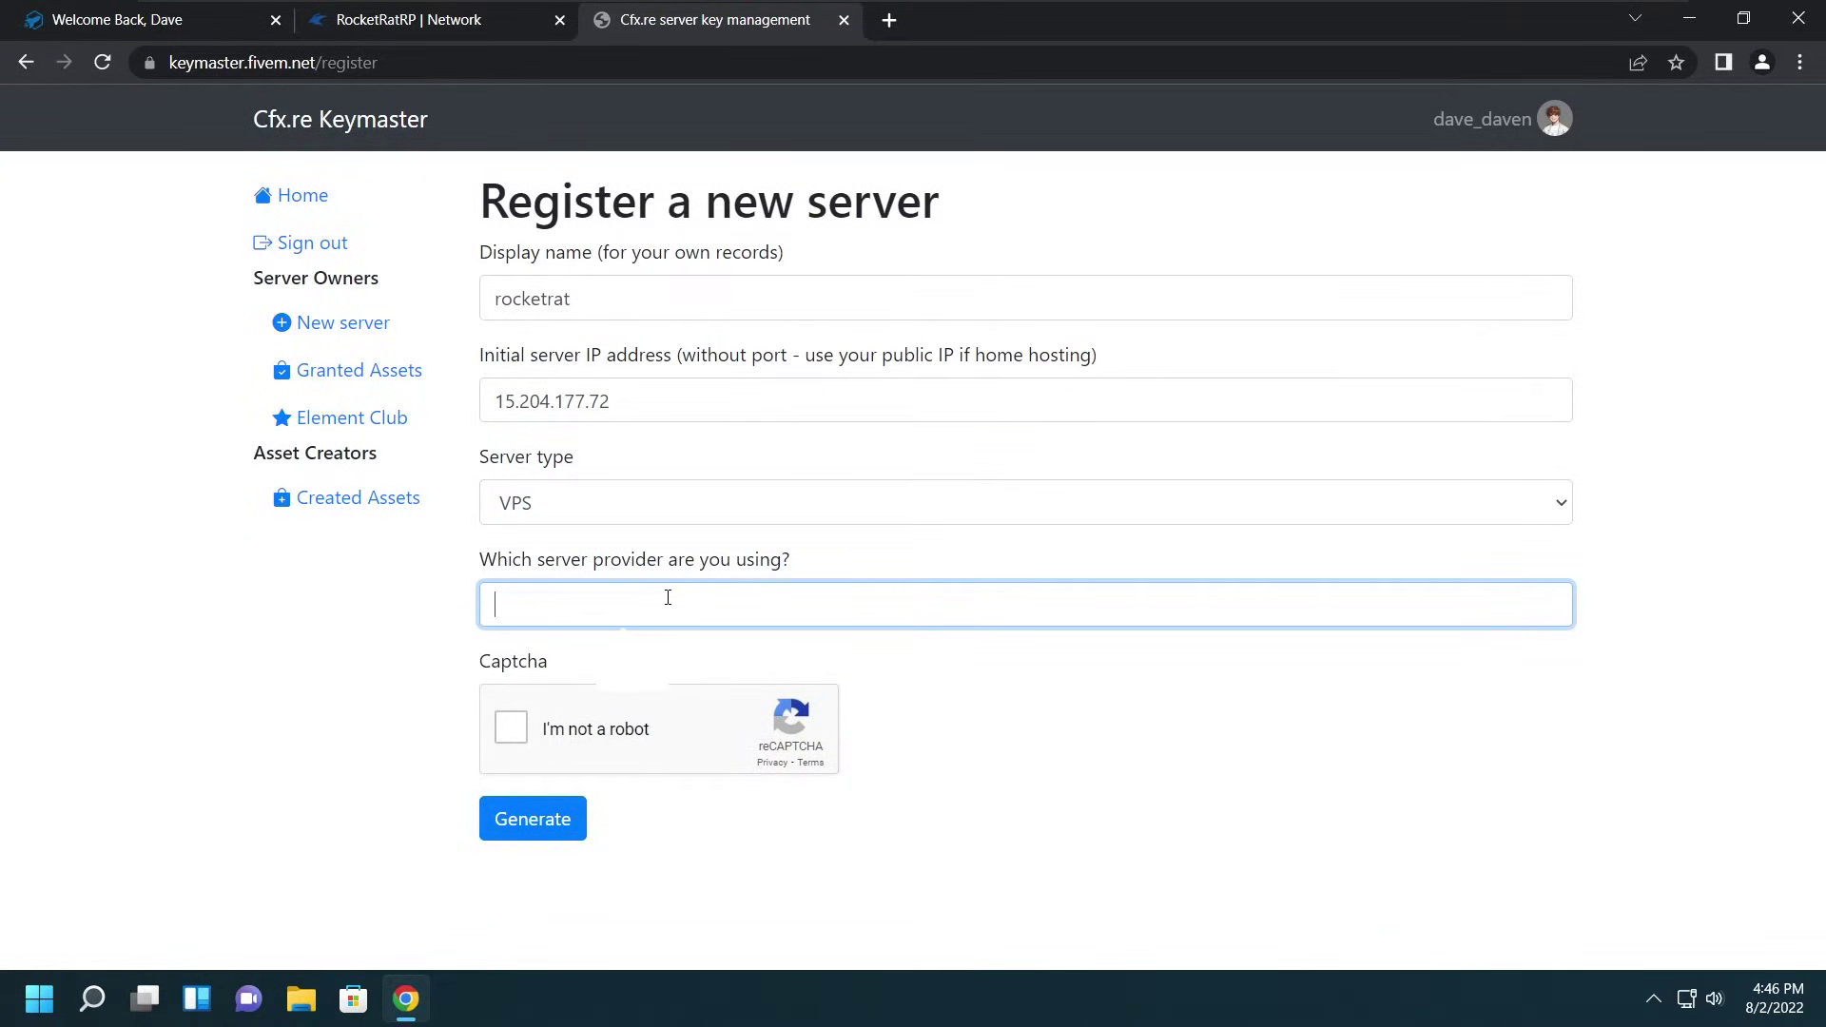
type("N/A")
left_click(515, 730)
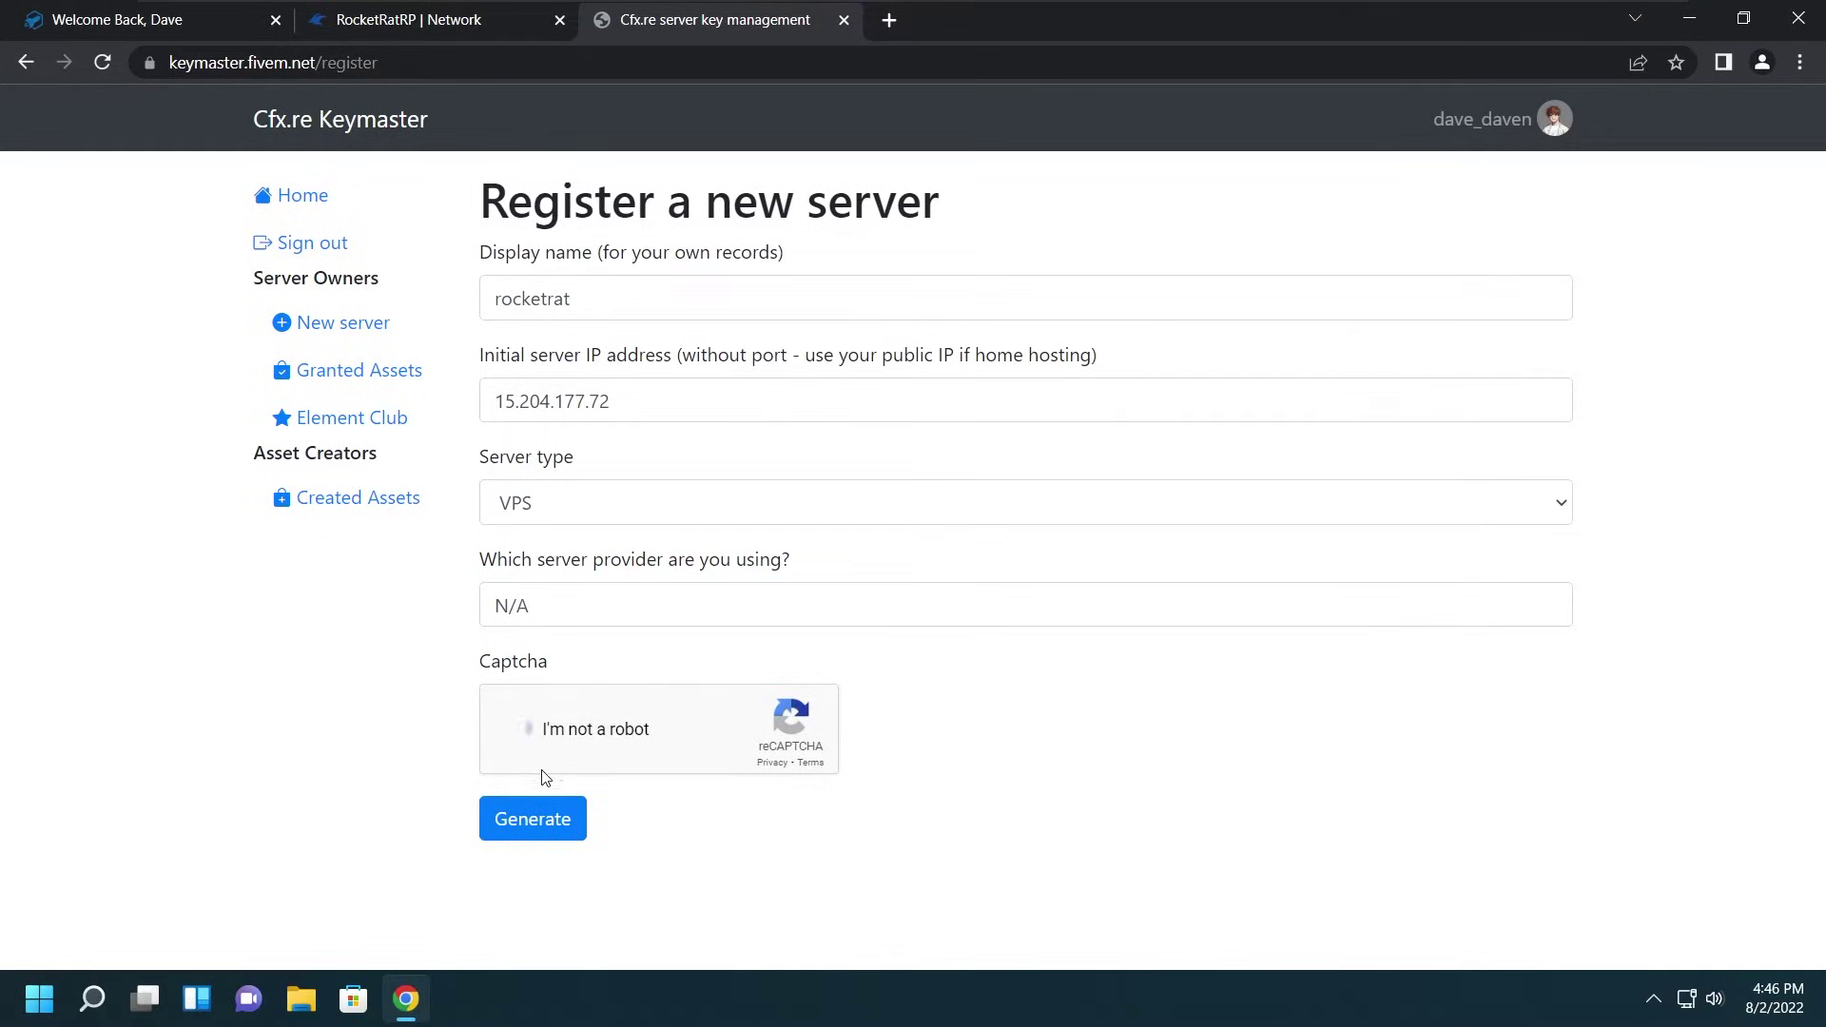
left_click(540, 828)
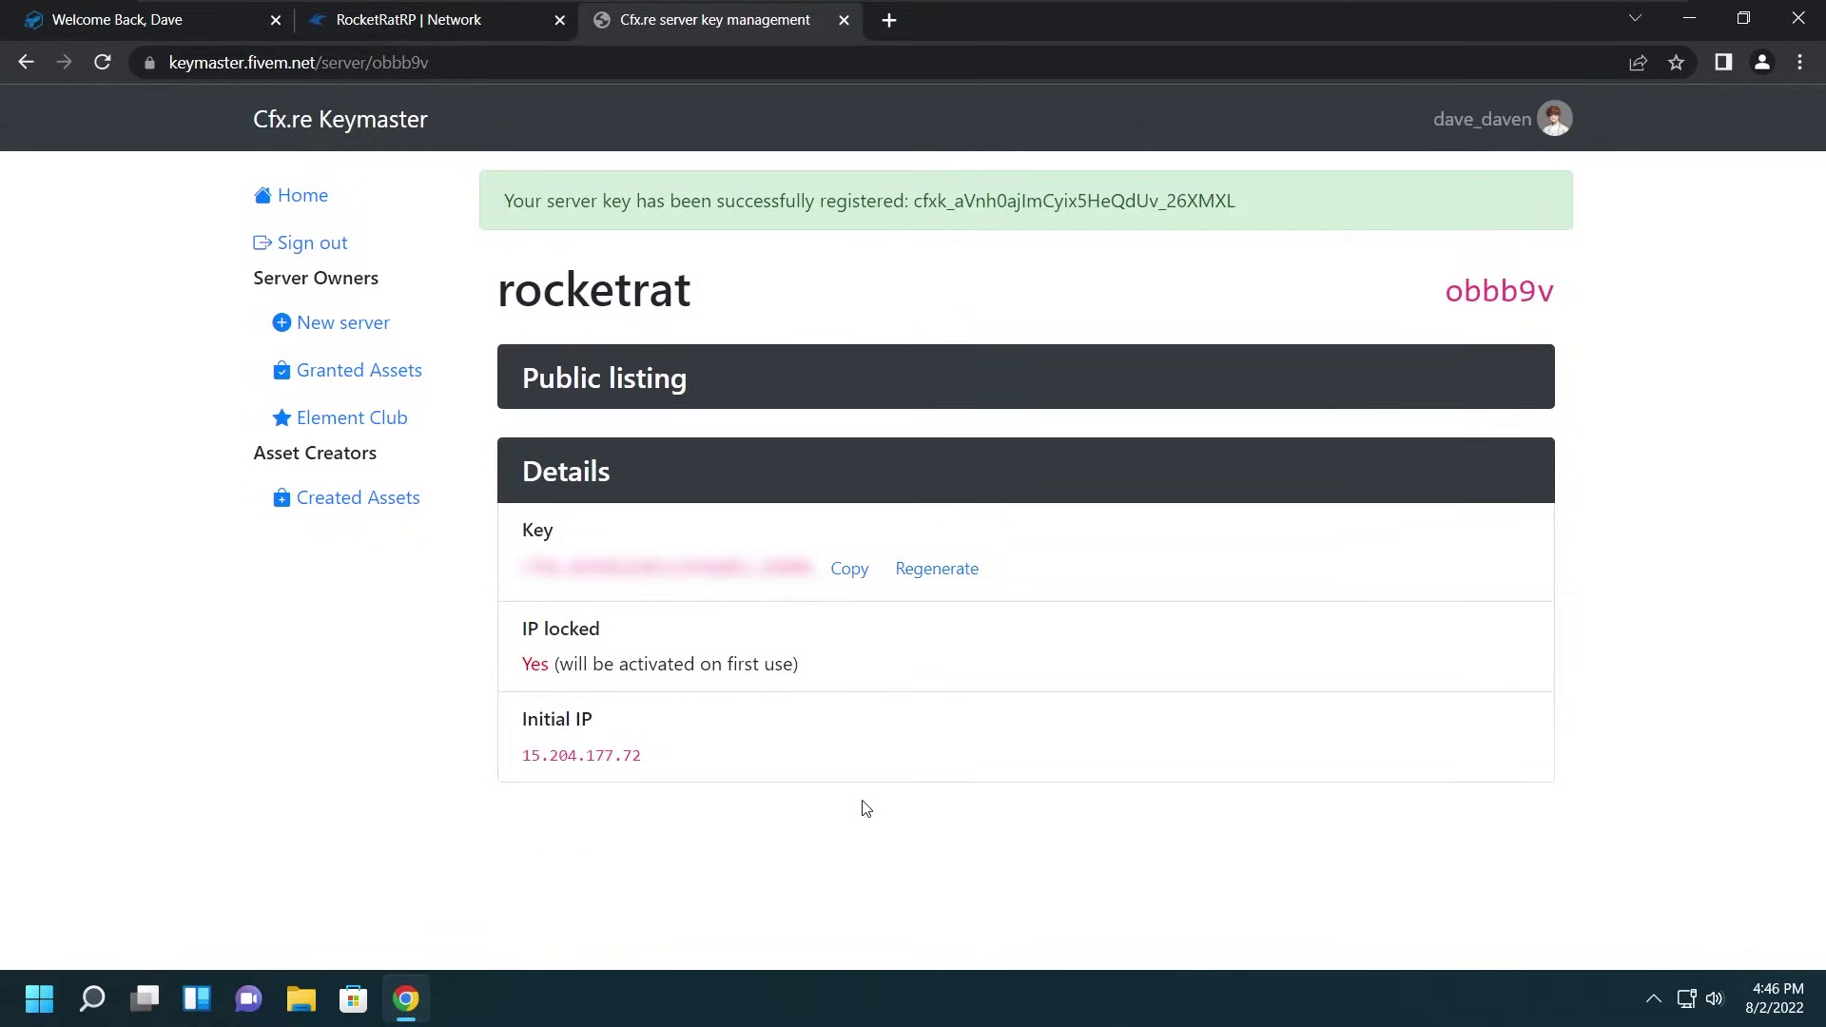
mouse_move(880, 599)
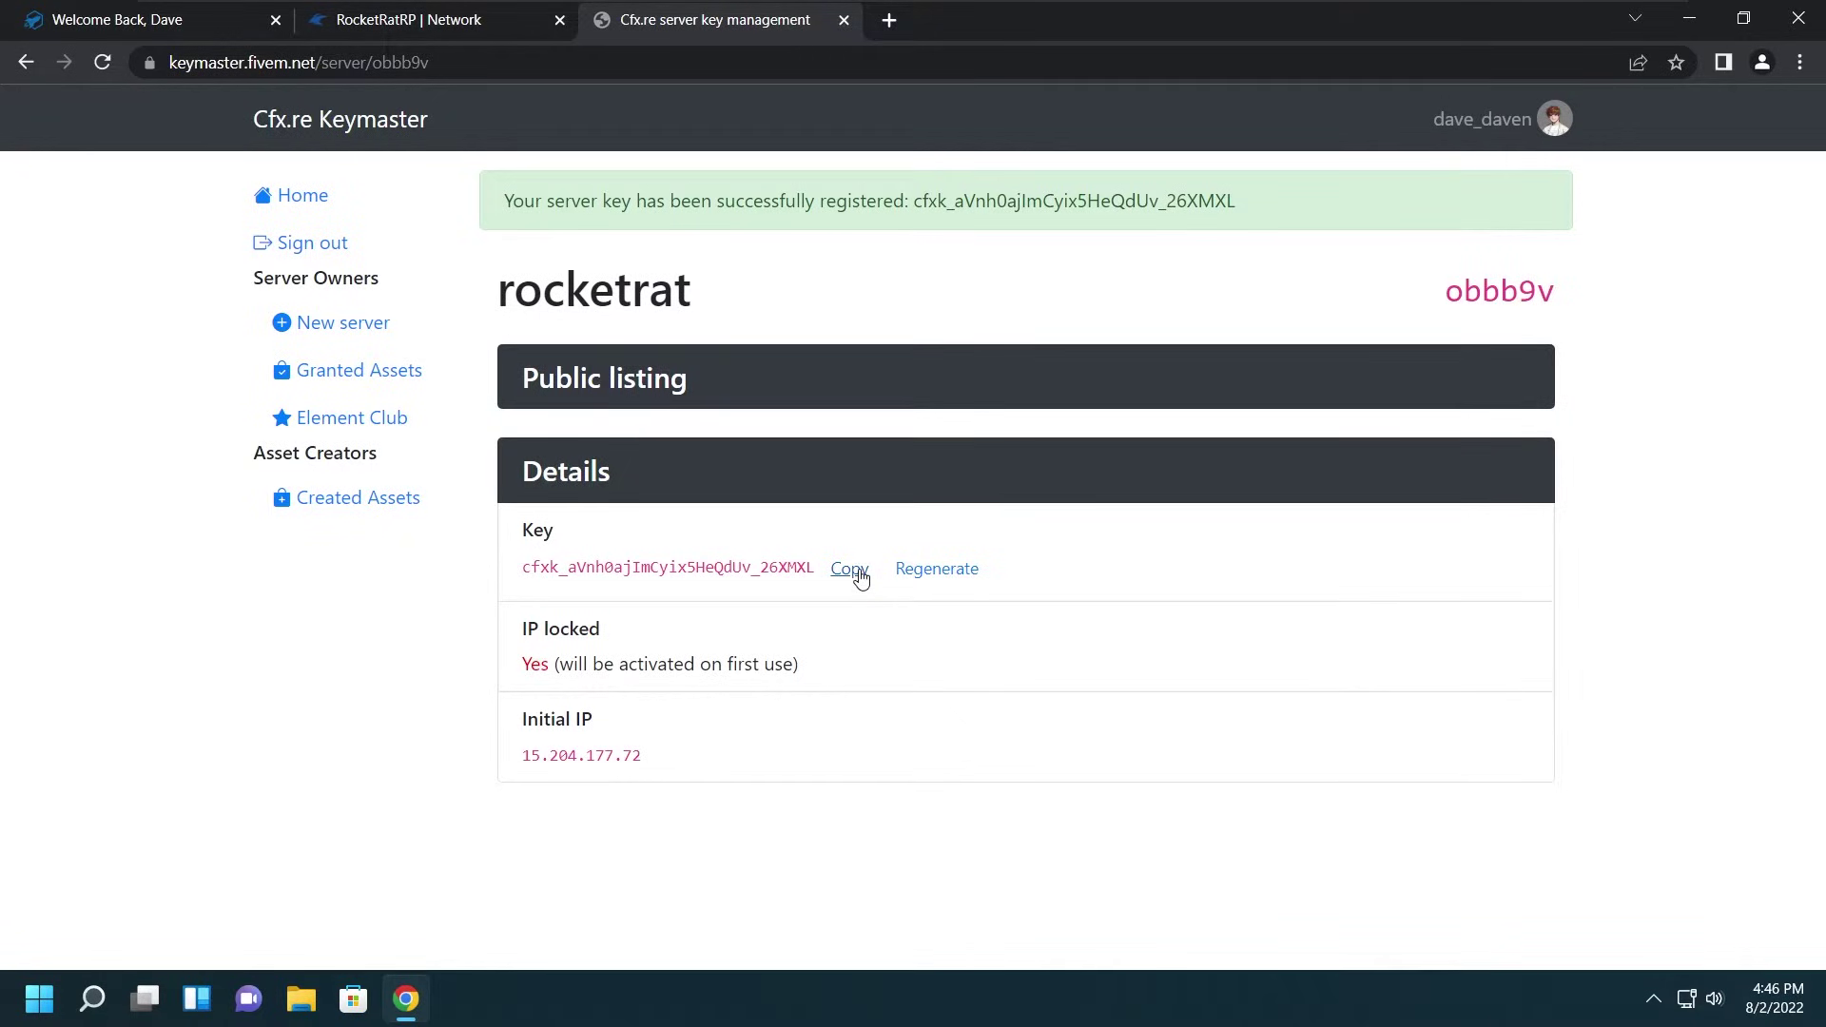
left_click(855, 579)
Step: Replace the FIVEM LICENSE value changeme with the copied Keymaster server key
left_click(350, 19)
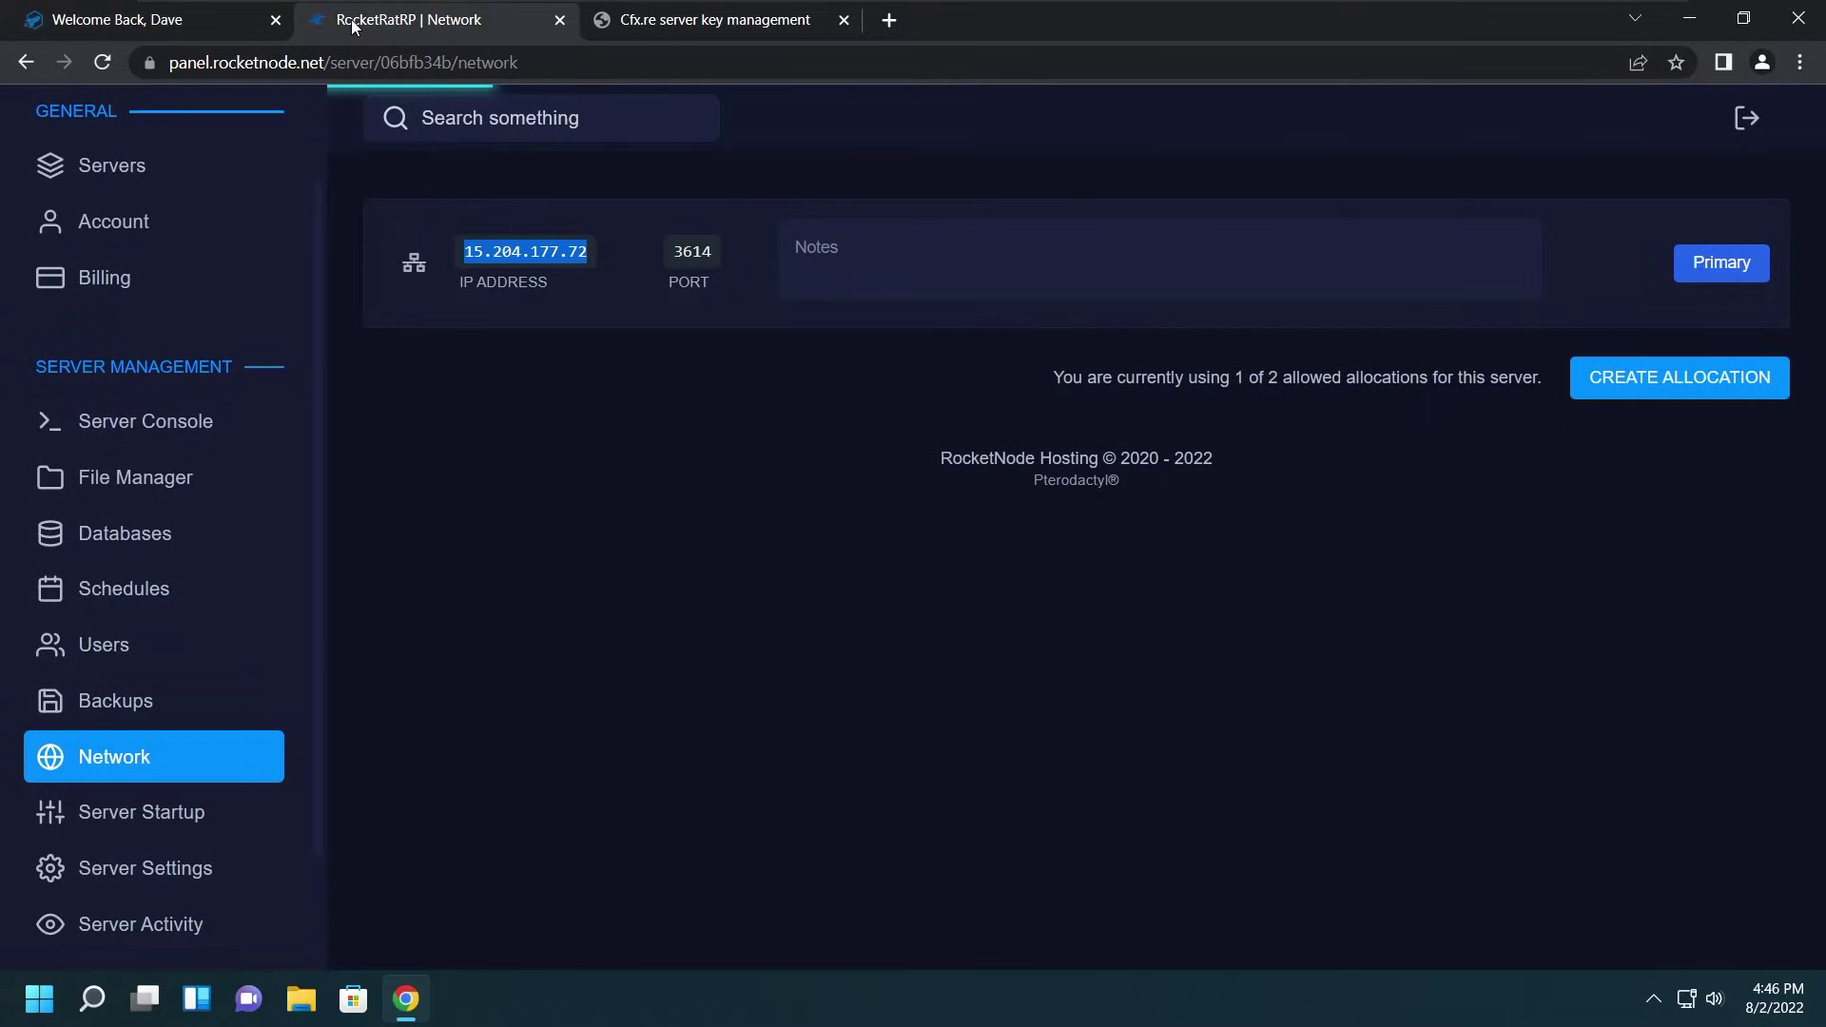
left_click(191, 833)
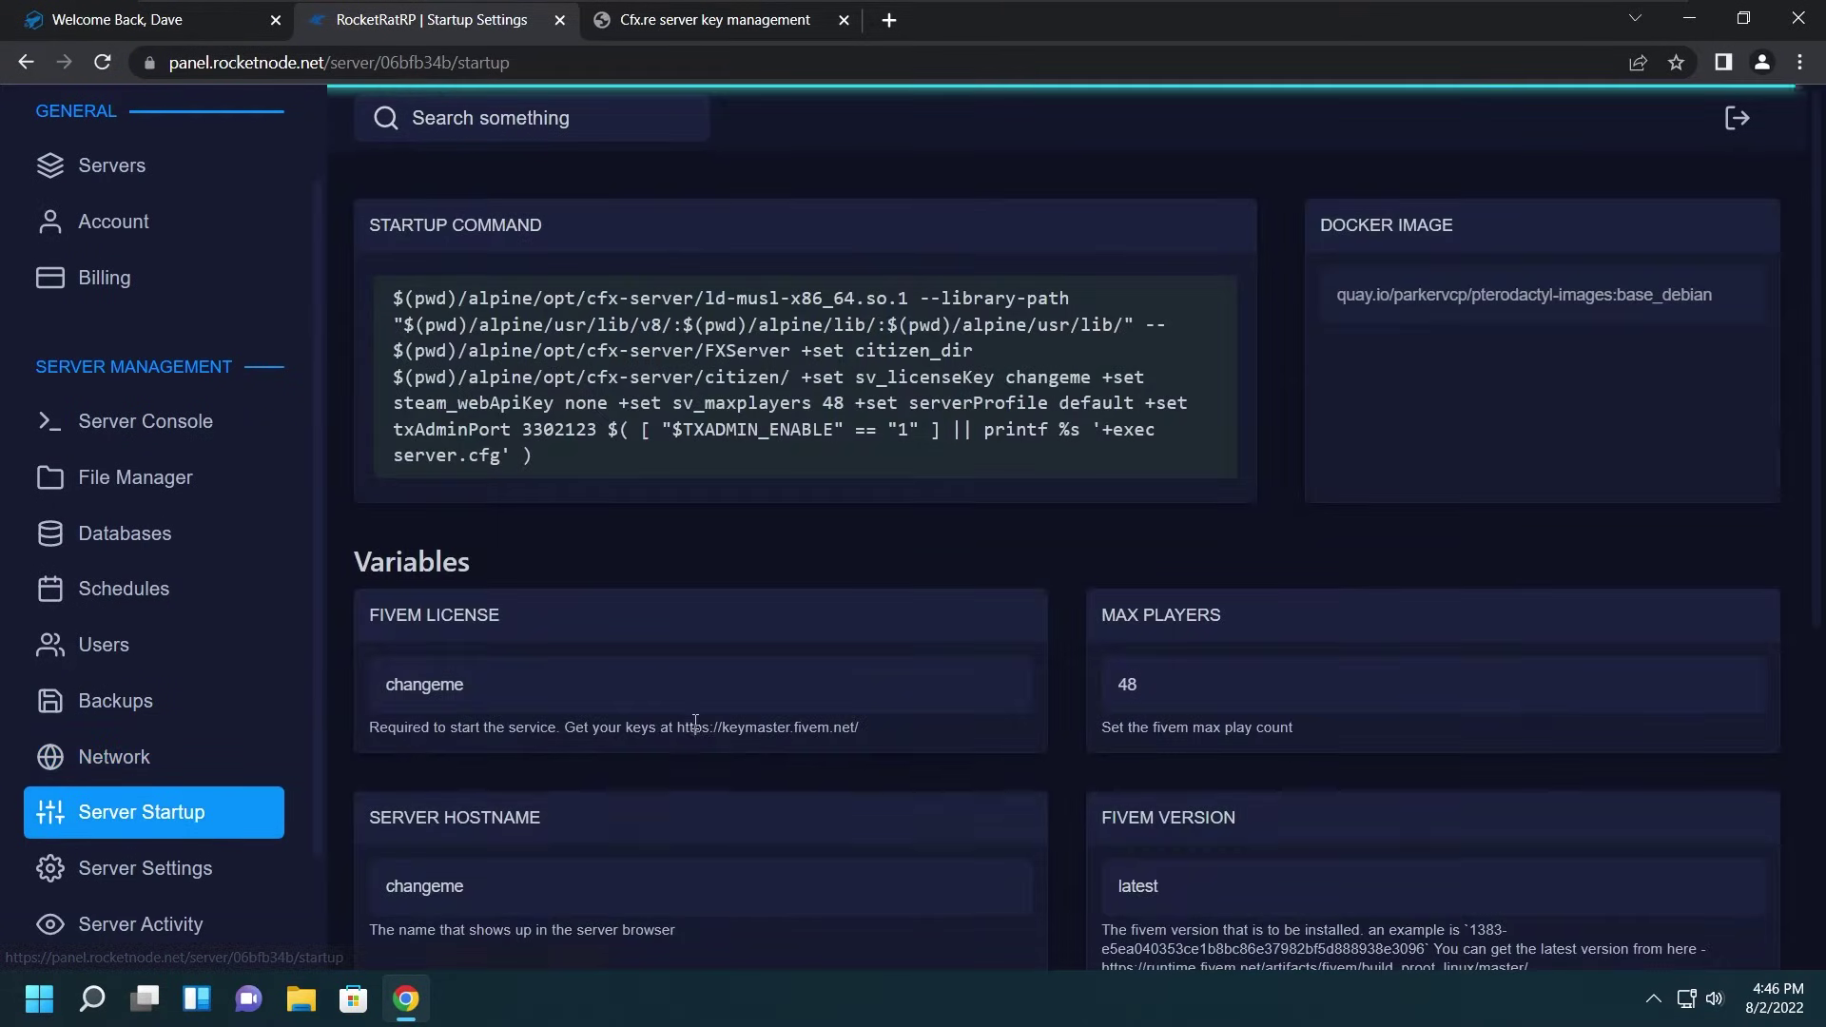
key("Tab")
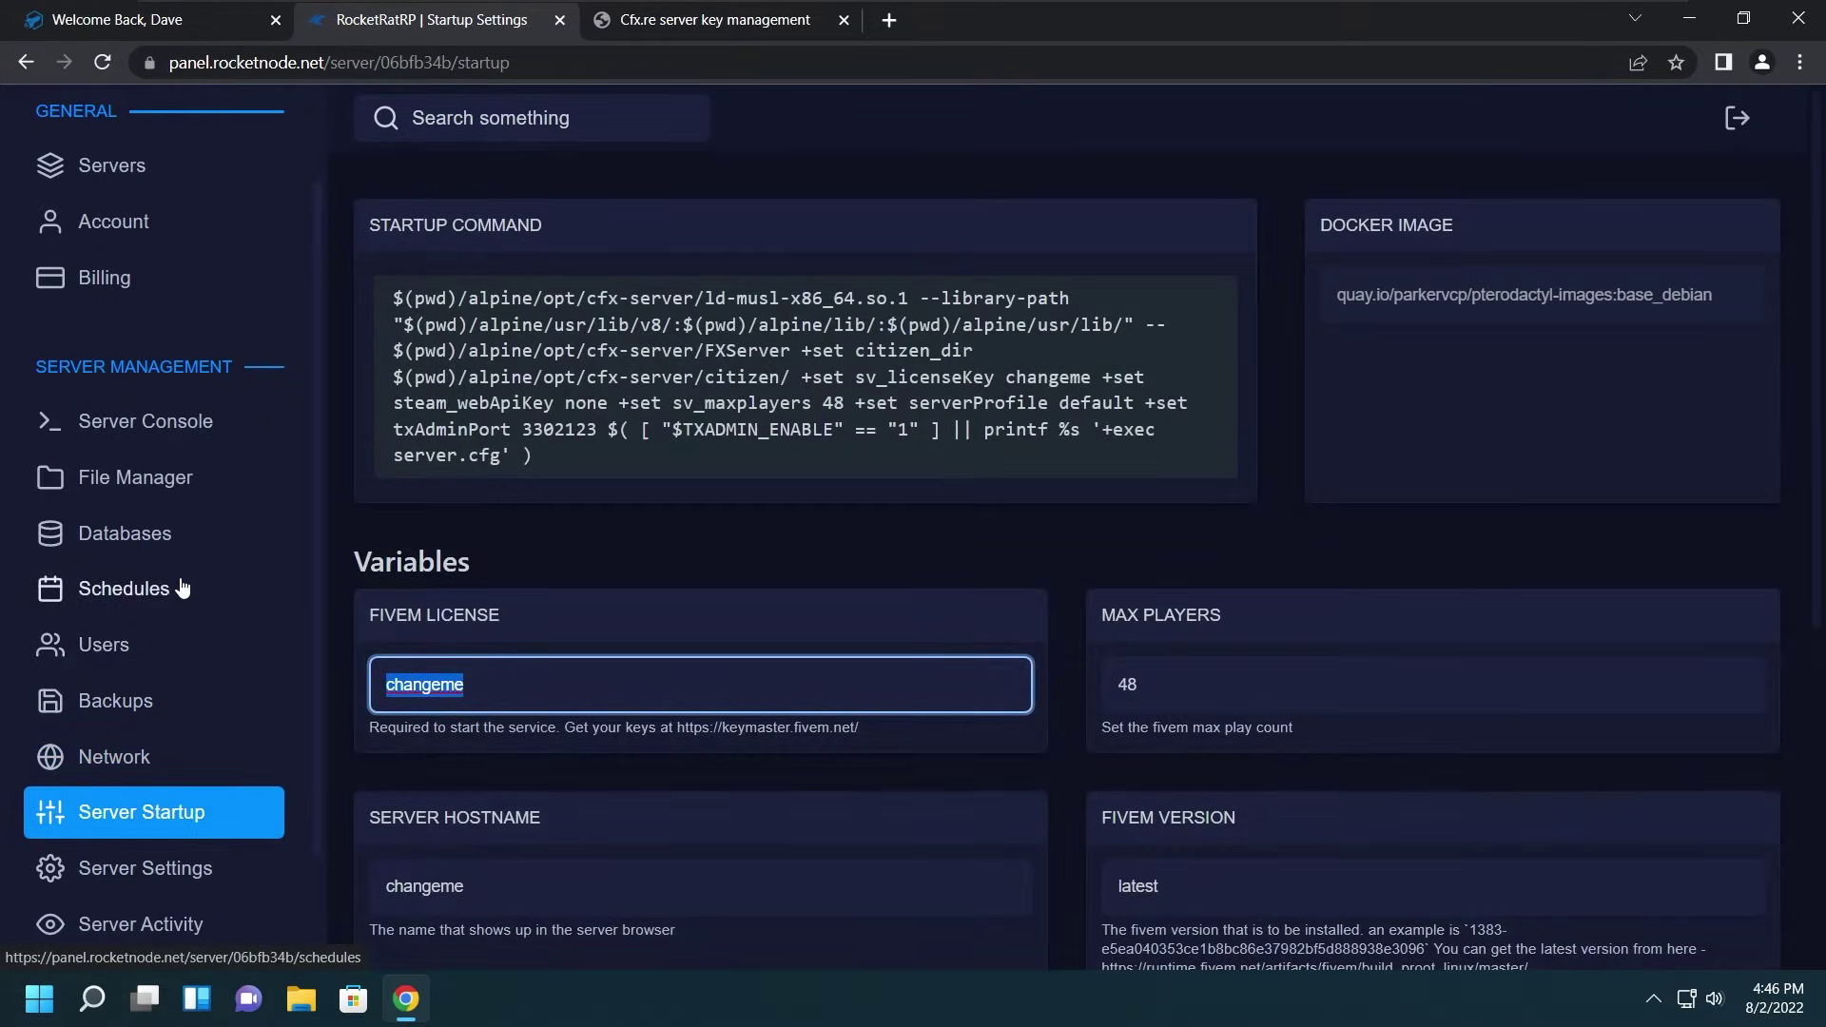
key("ctrl+v")
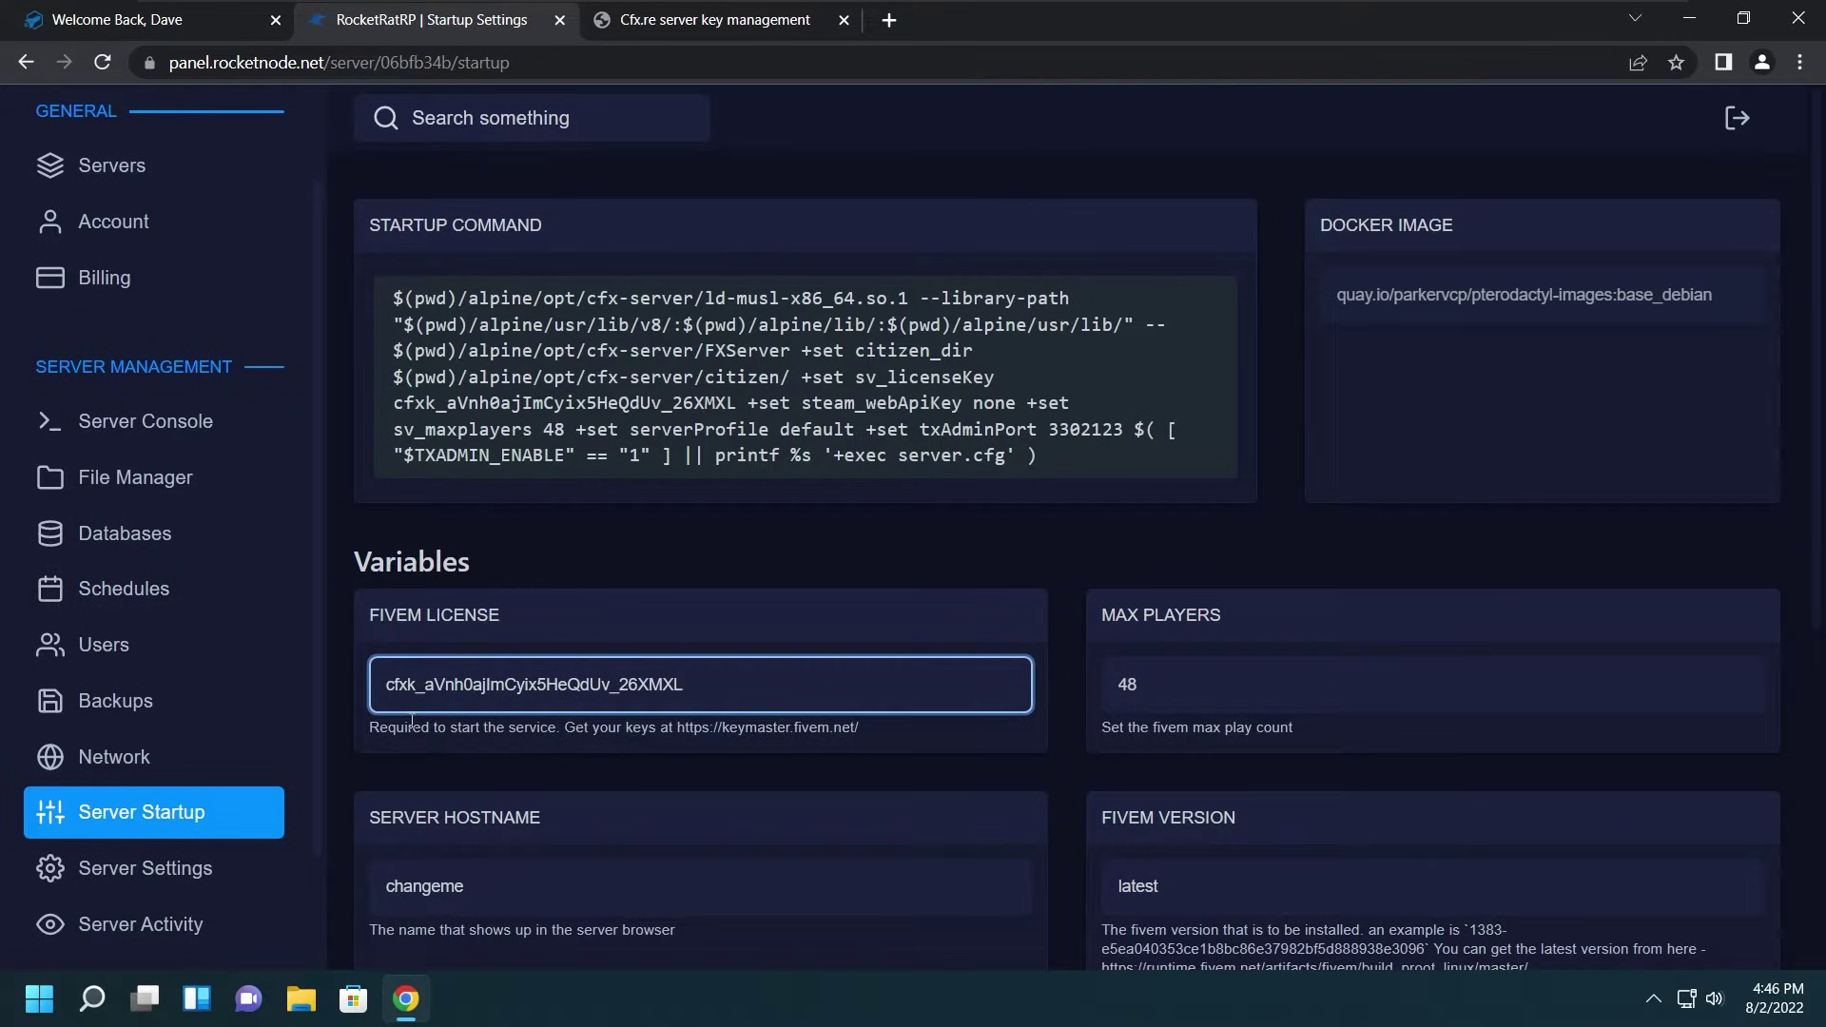
Step: Change the SERVER HOSTNAME from changeme to RocketRatRP
scroll(442, 725, "down", 3)
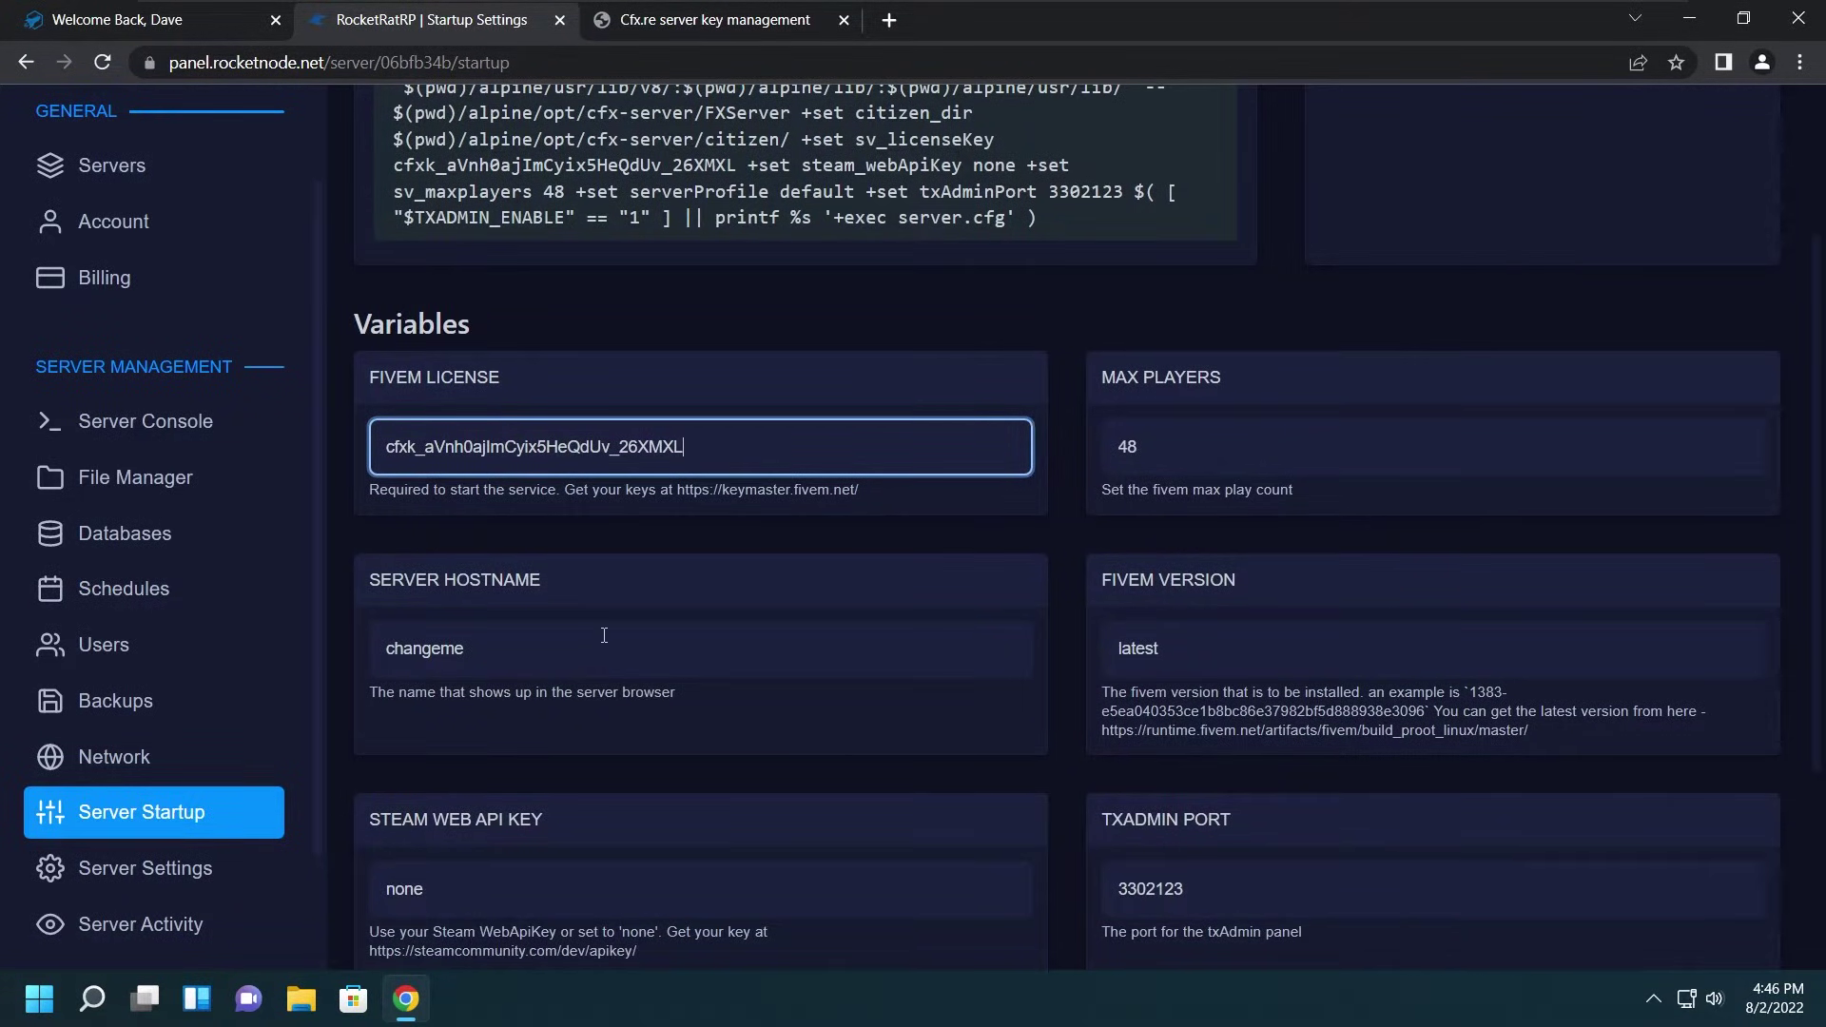
double_click(568, 646)
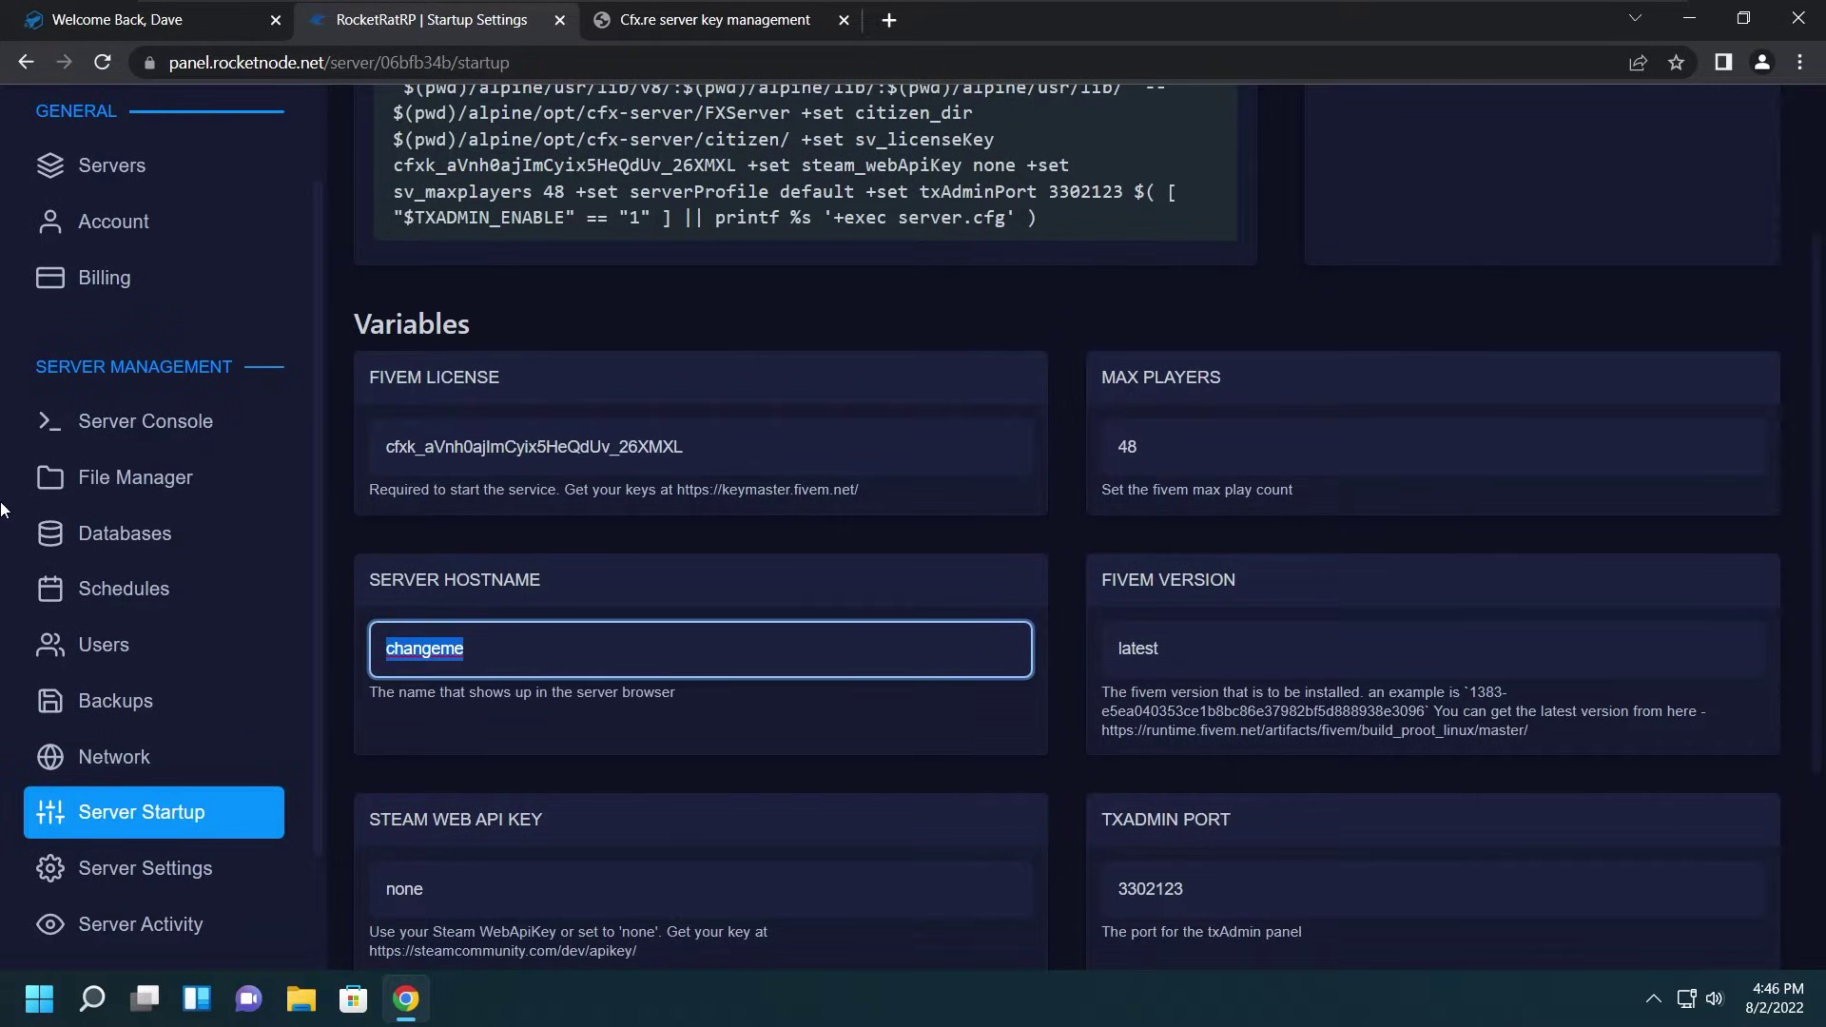
key("BackSpace")
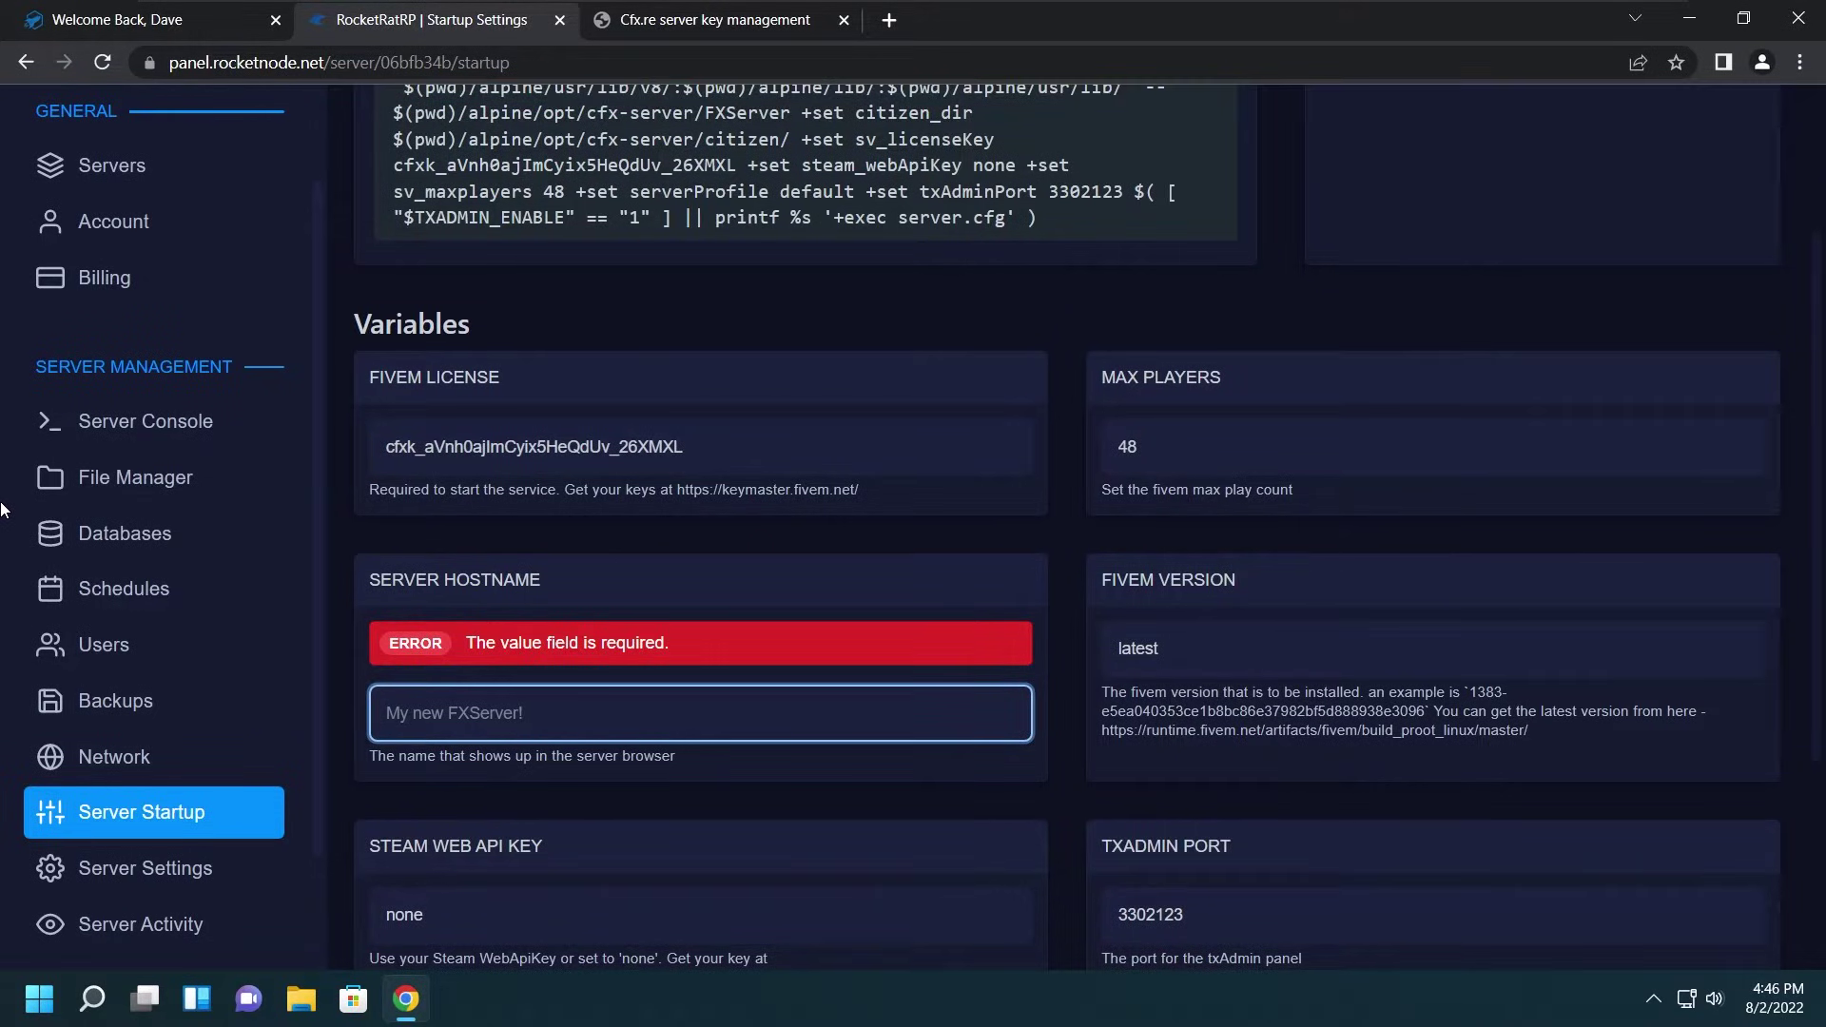
type("RocketRatRP")
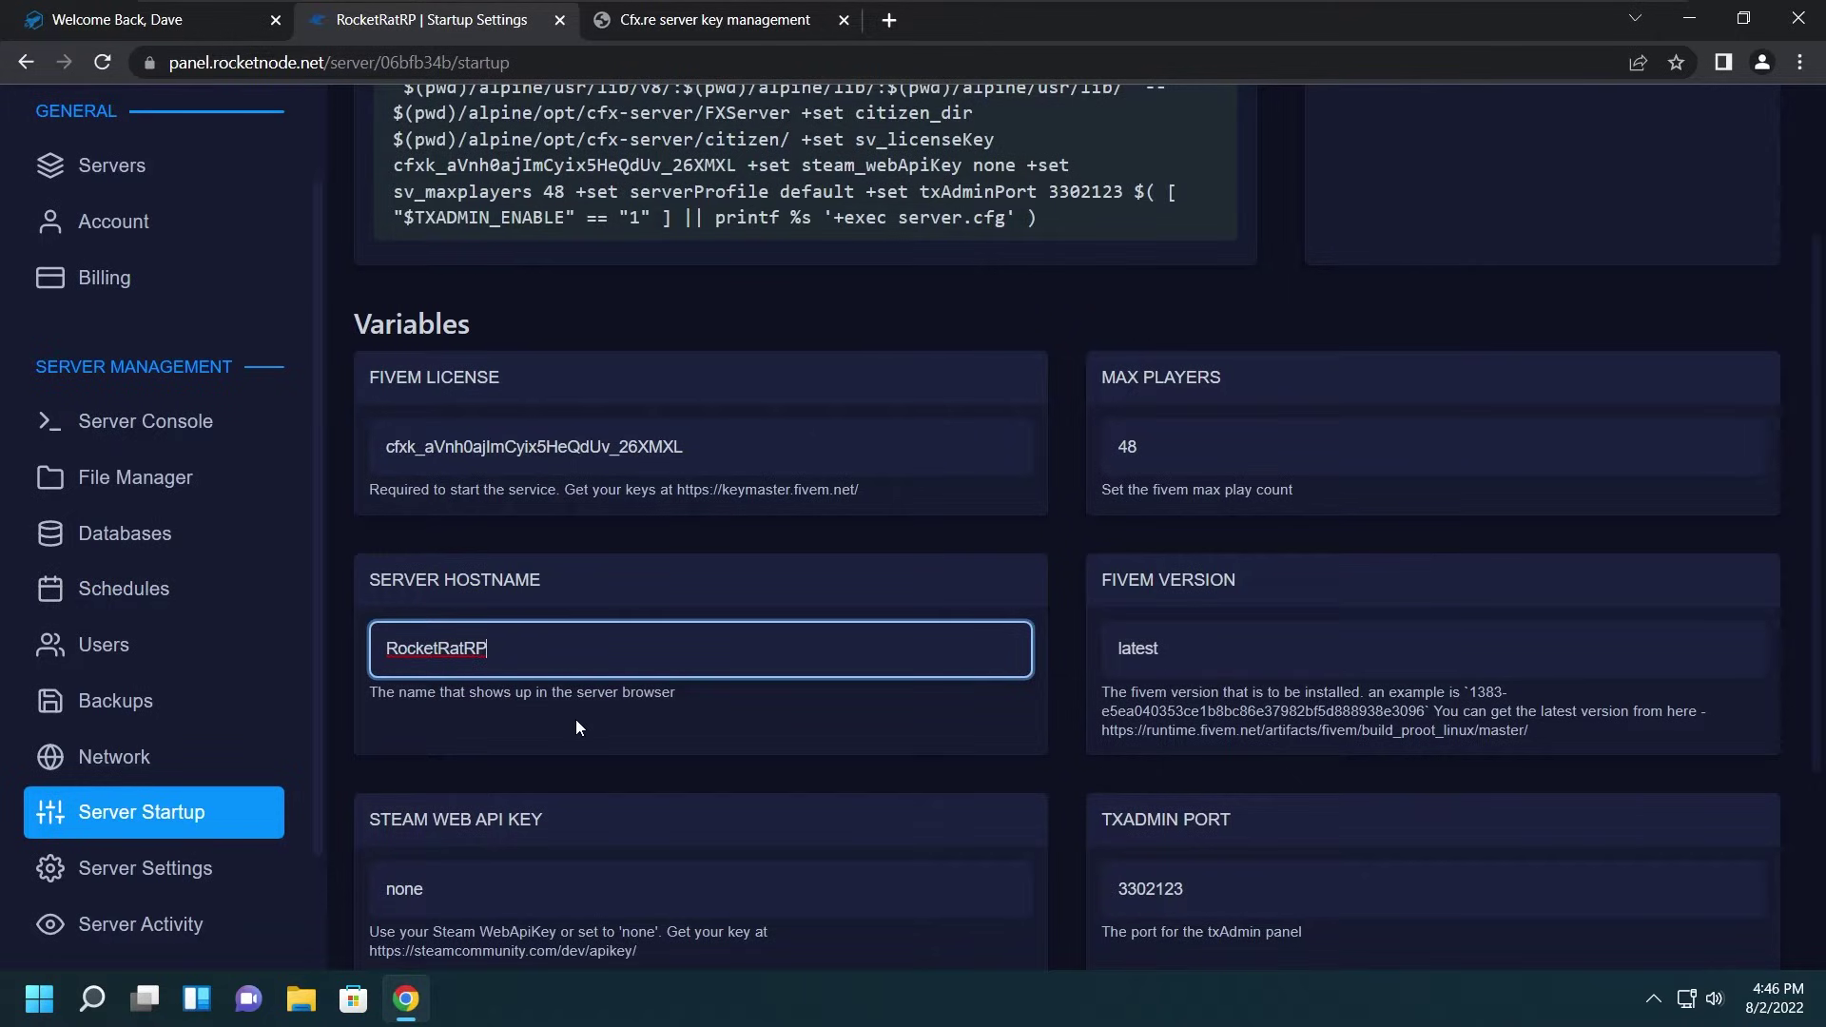
scroll(636, 689, "down", 1)
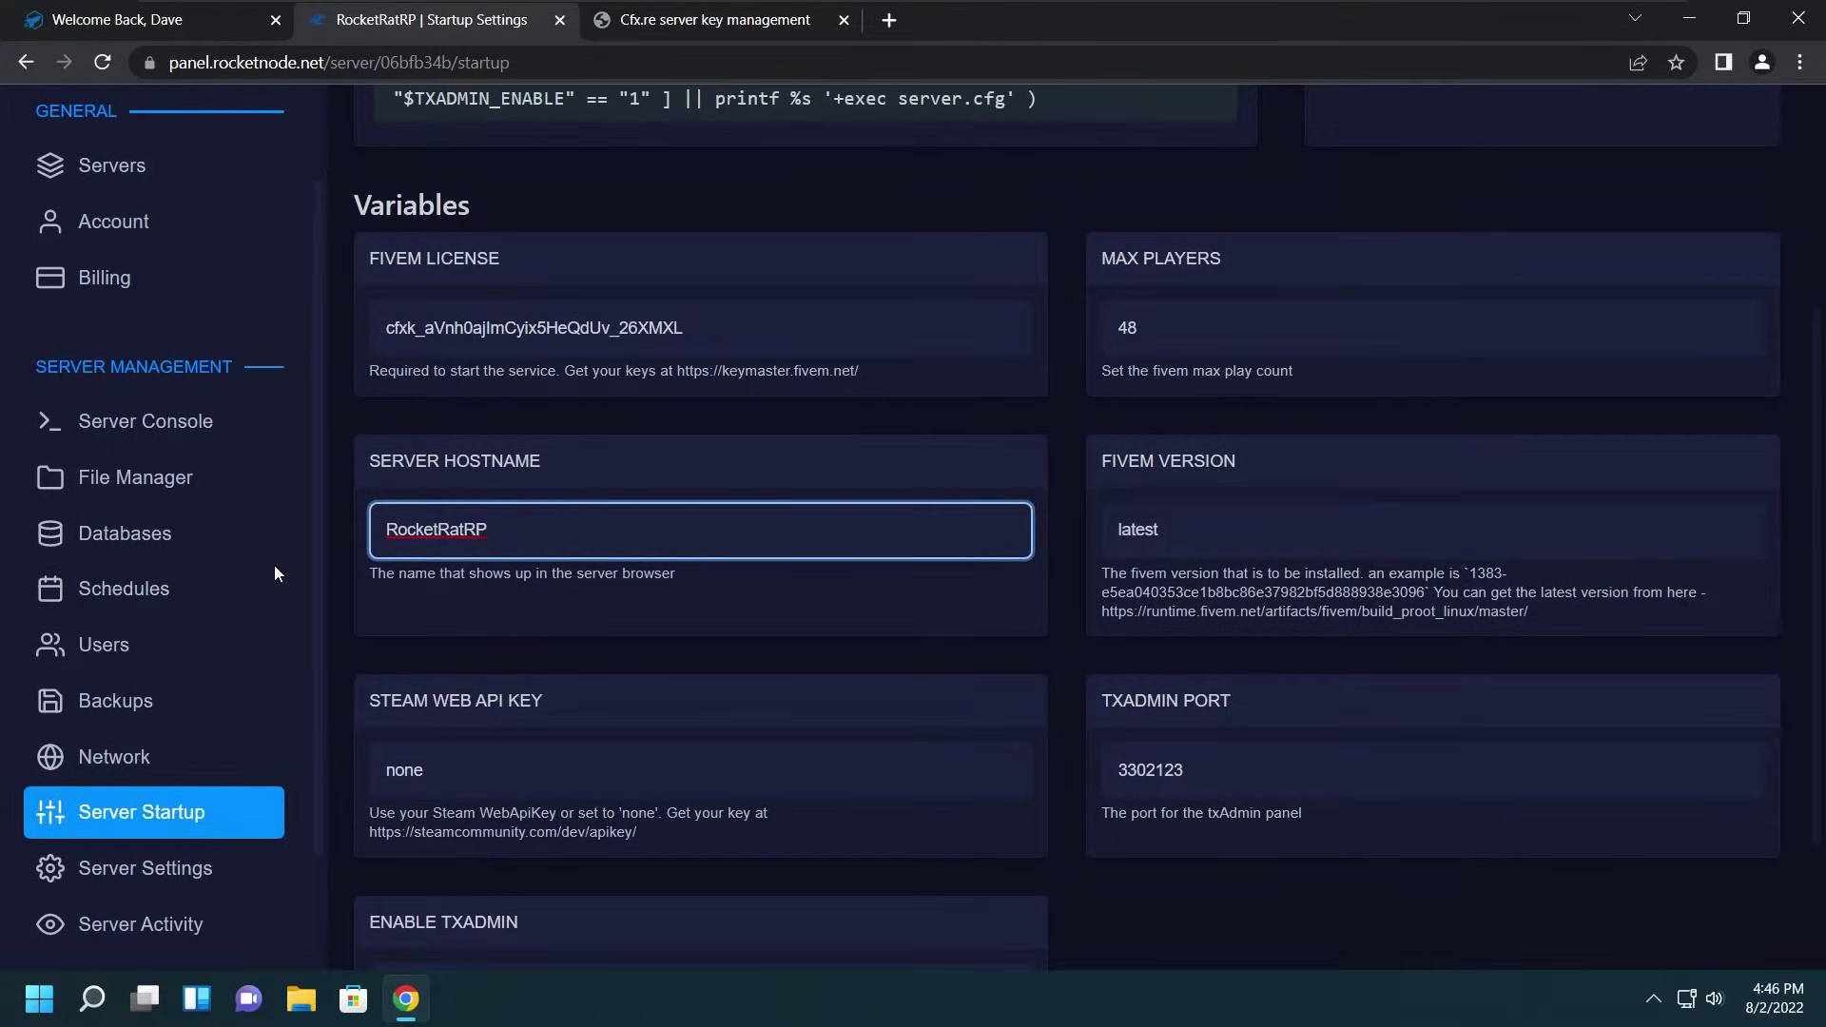
left_click(152, 423)
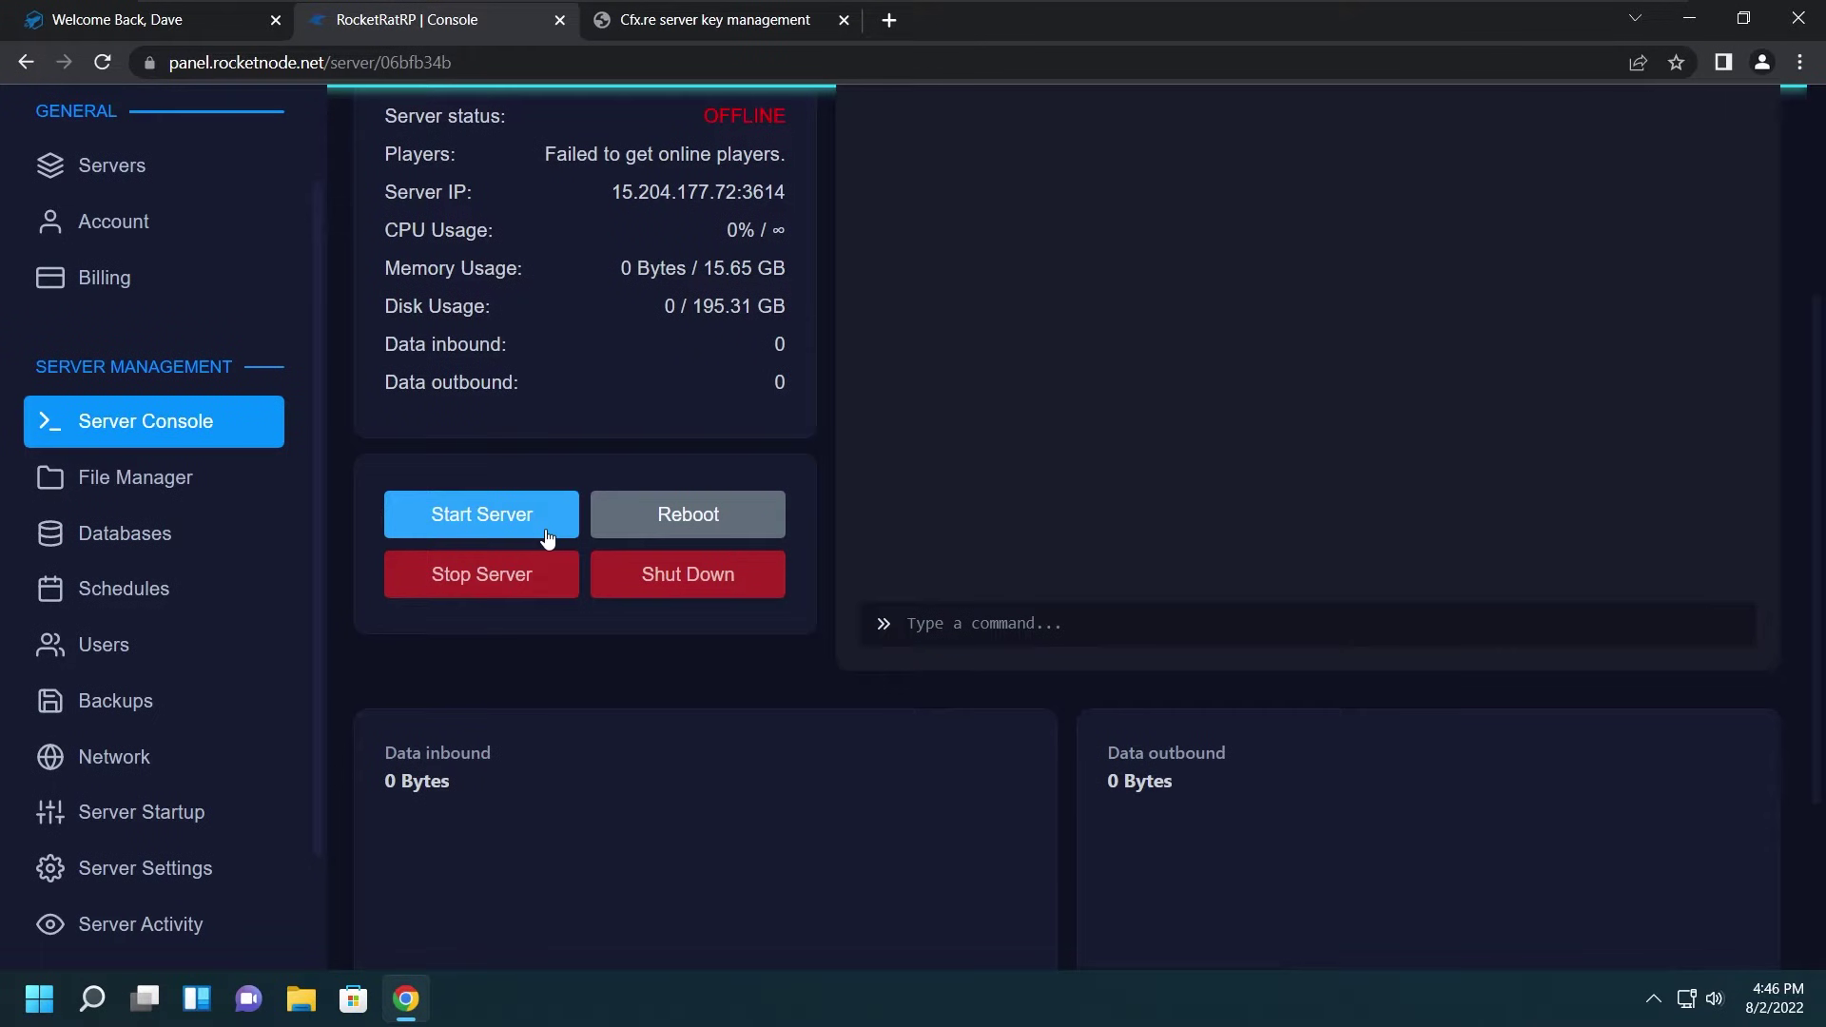
Step: Start the RocketRatRP server from the console and let it come ONLINE
left_click(547, 535)
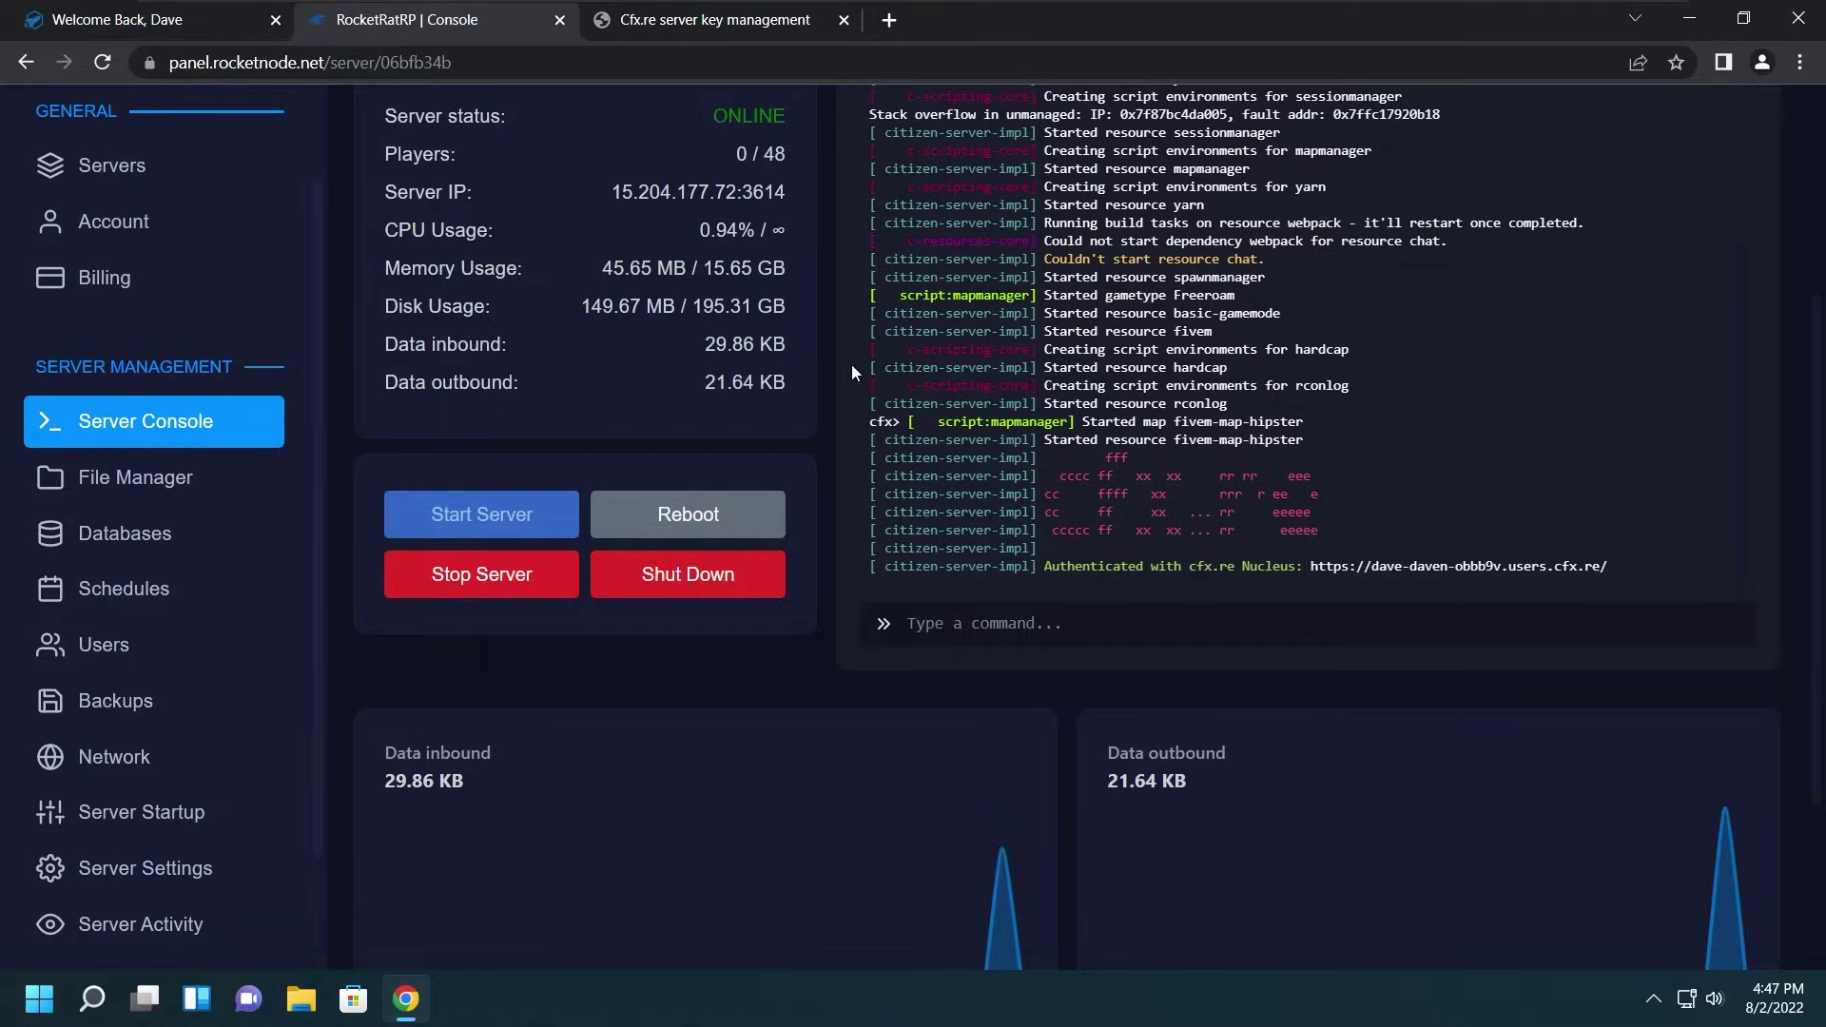
left_click(778, 66)
Step: Search the web for winscp and open the official winscp.net site
key("BackSpace")
type("wins")
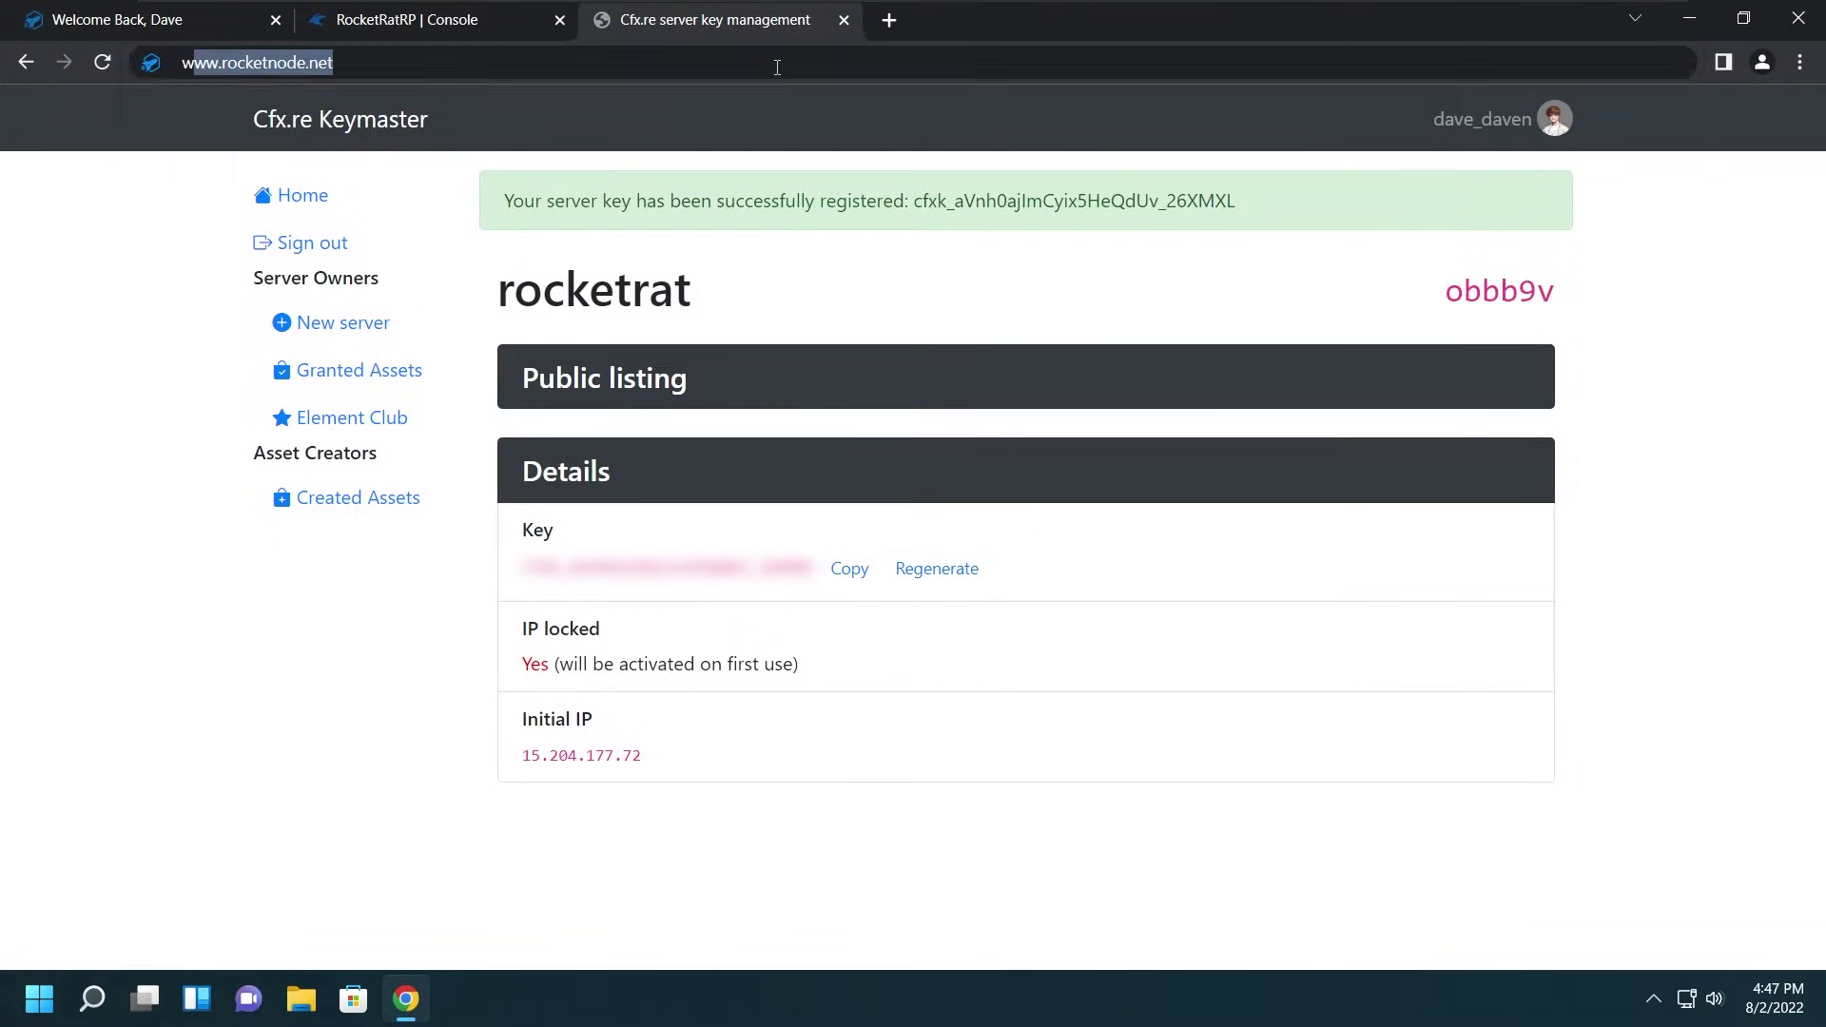
type("c")
key("BackSpace")
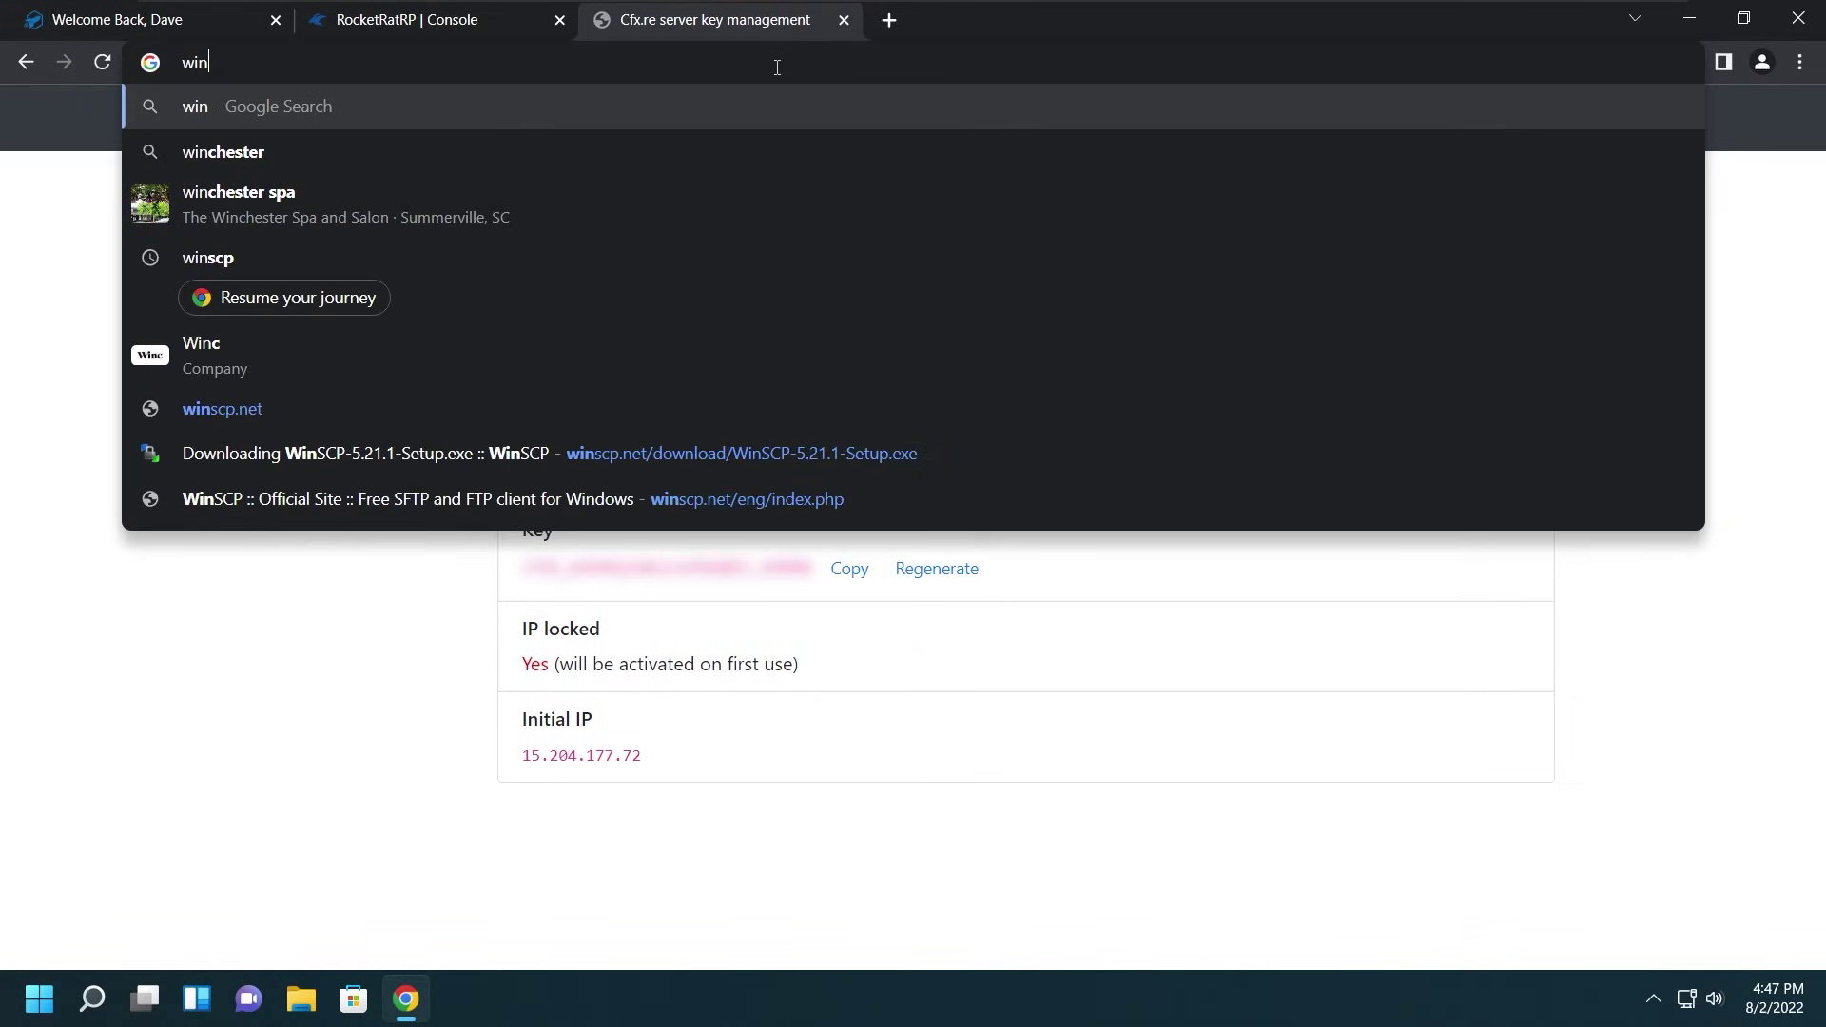
type("scp")
key("Return")
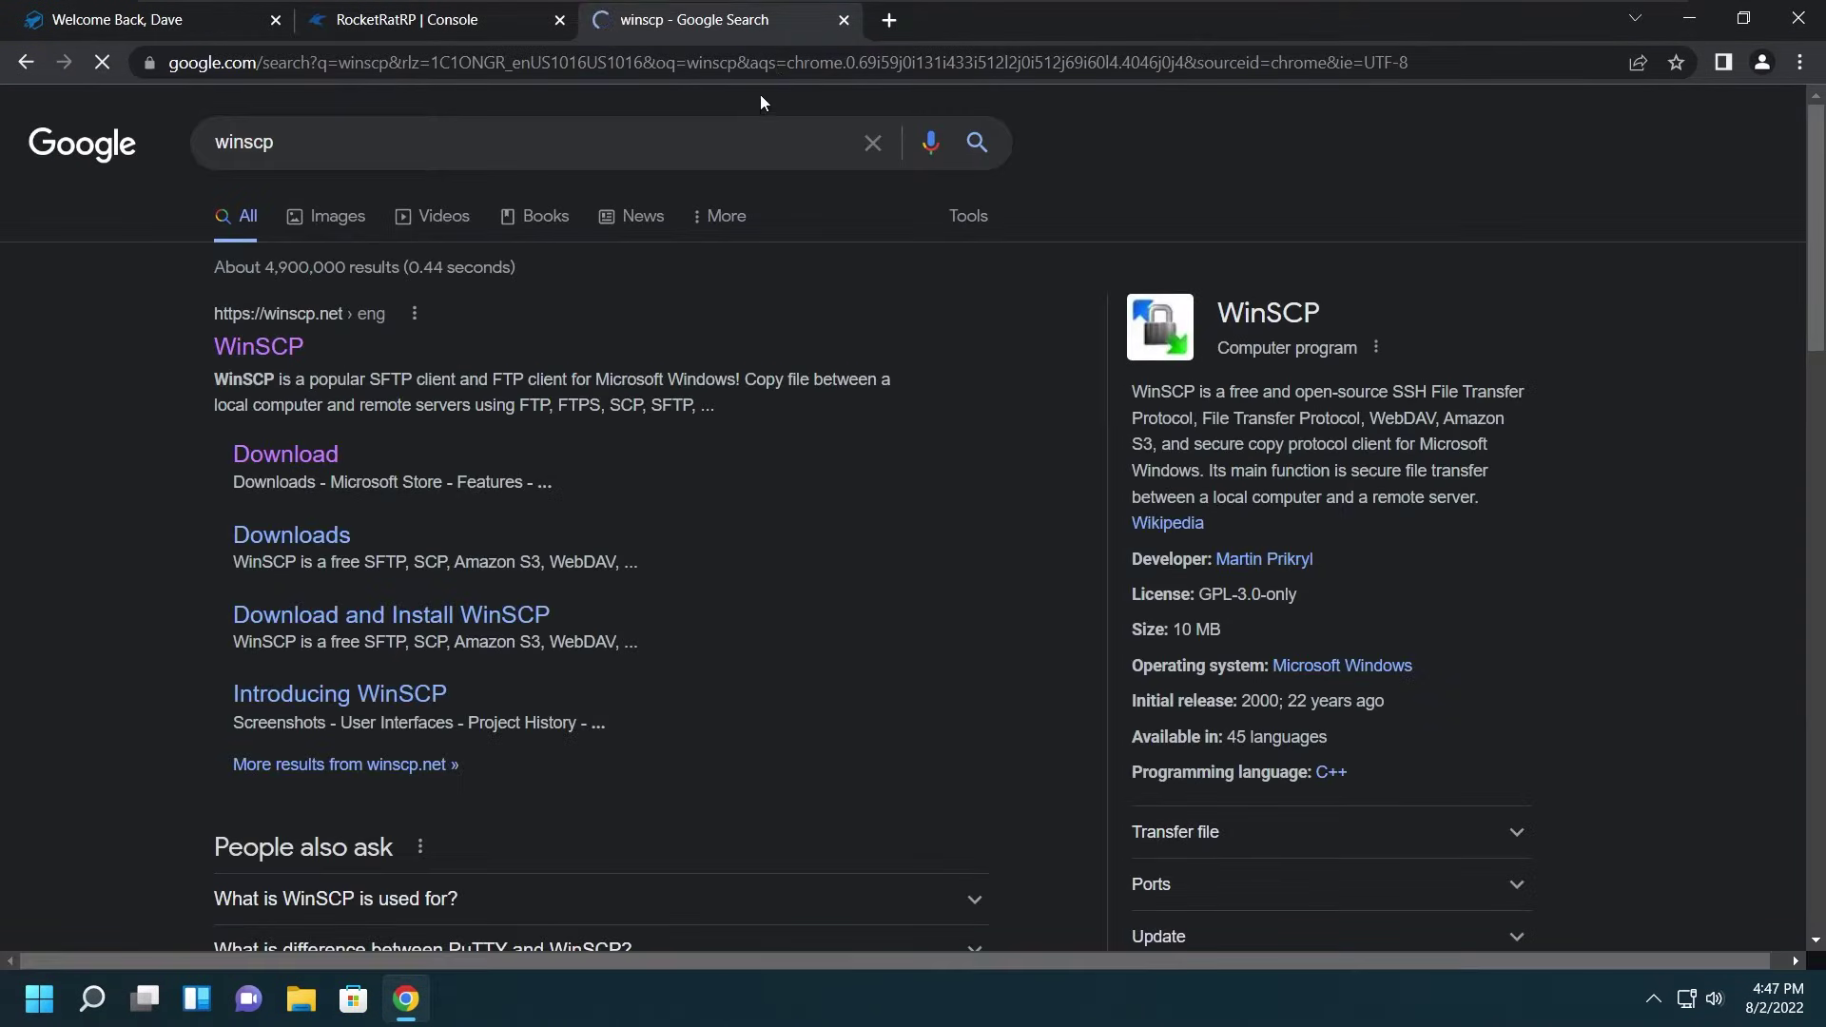
left_click(254, 352)
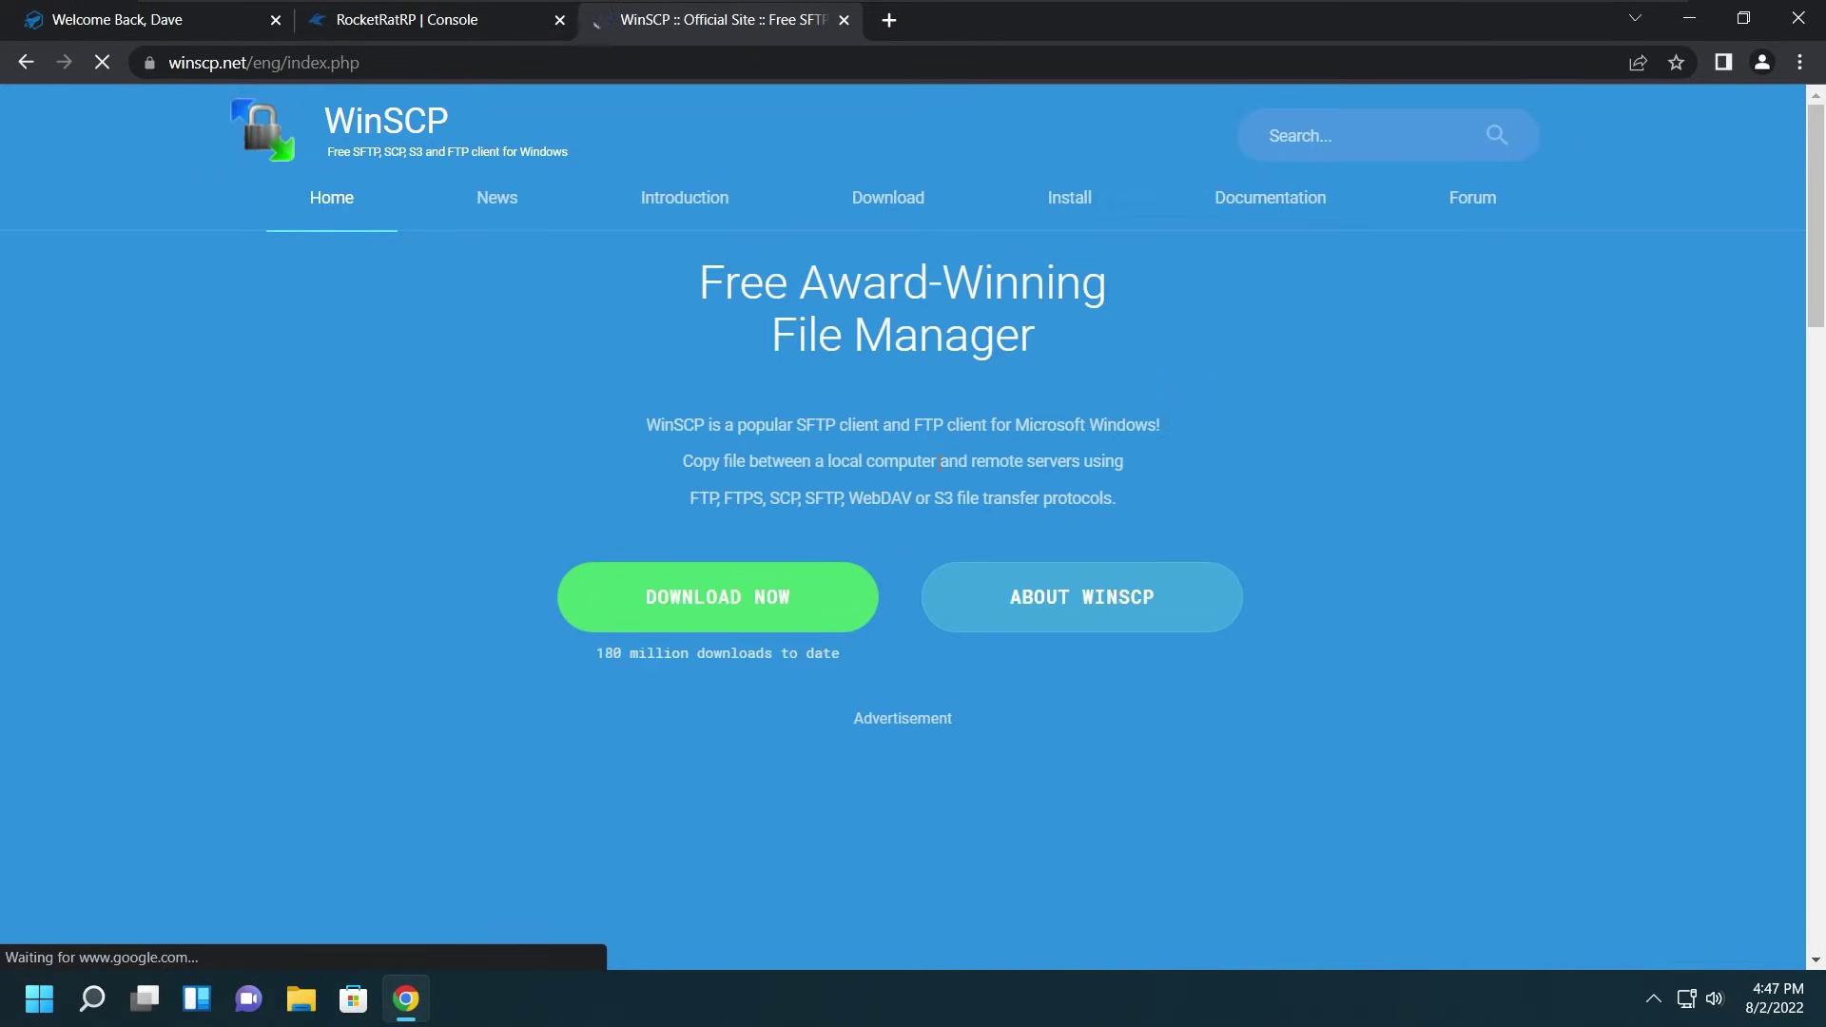
Step: Download the WinSCP 5.21.1 installer from the download page
left_click(831, 585)
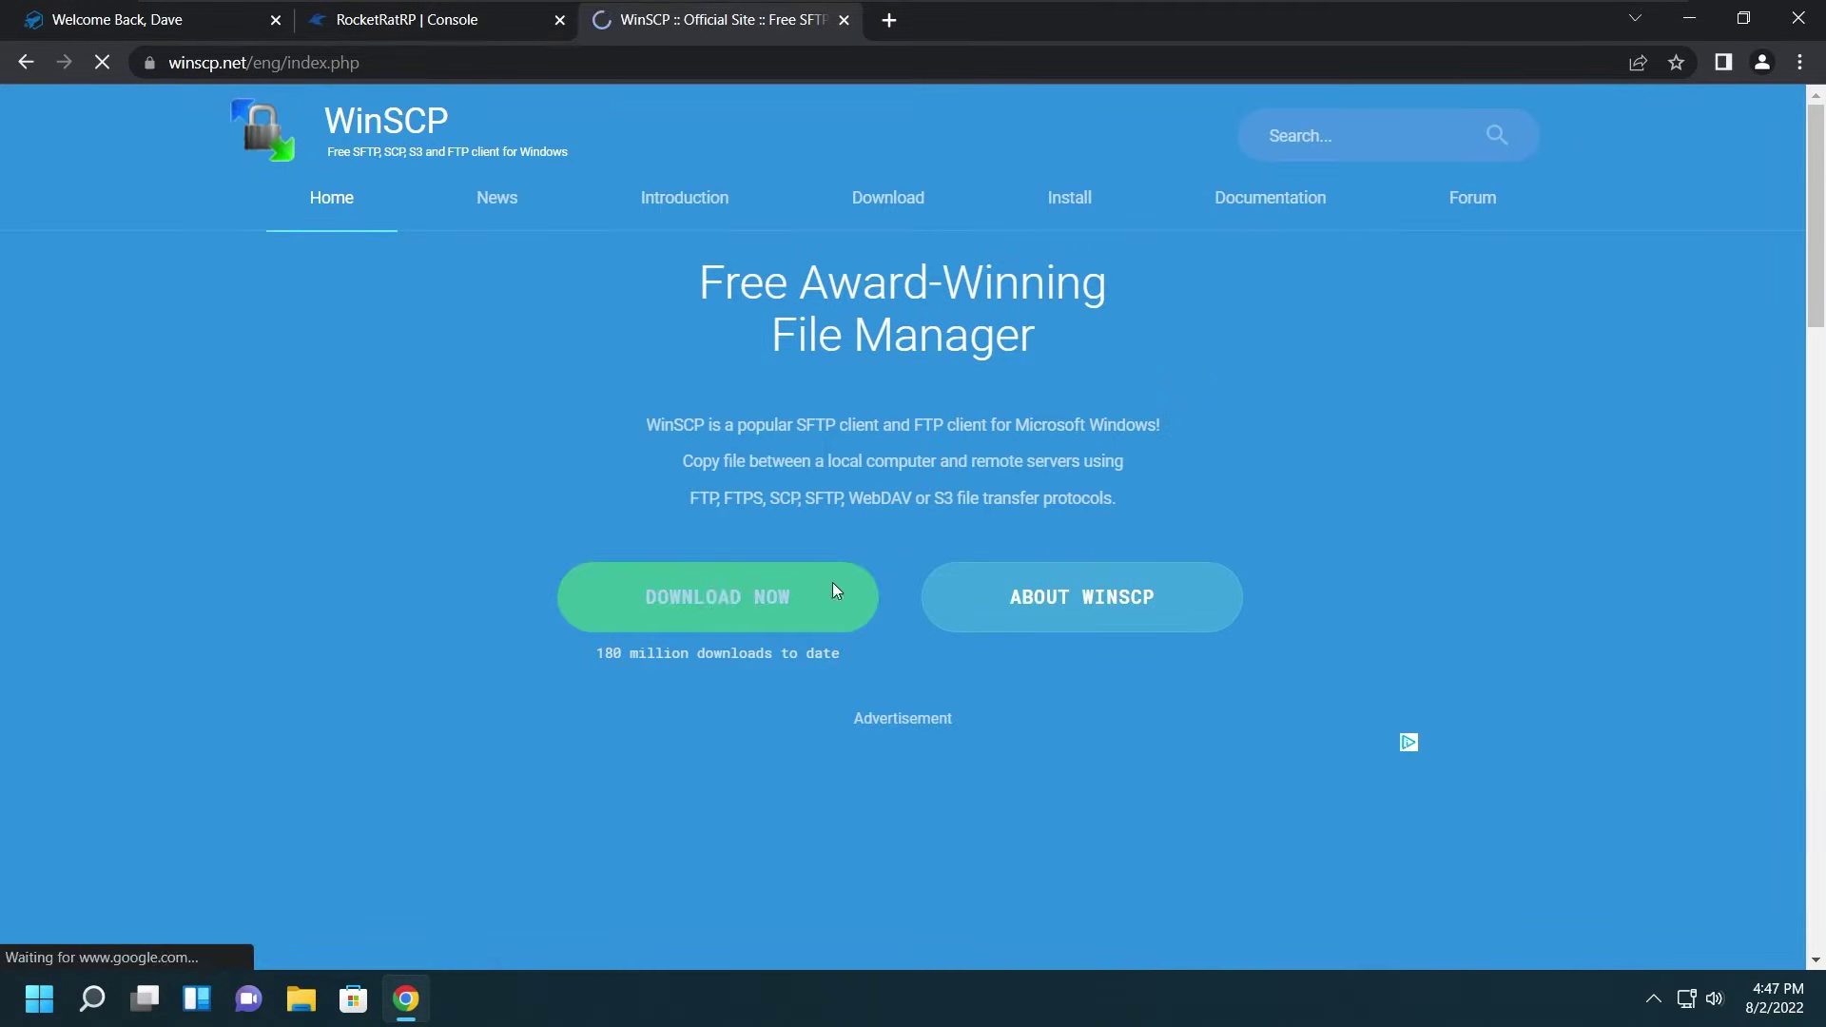
scroll(1338, 530, "down", 5)
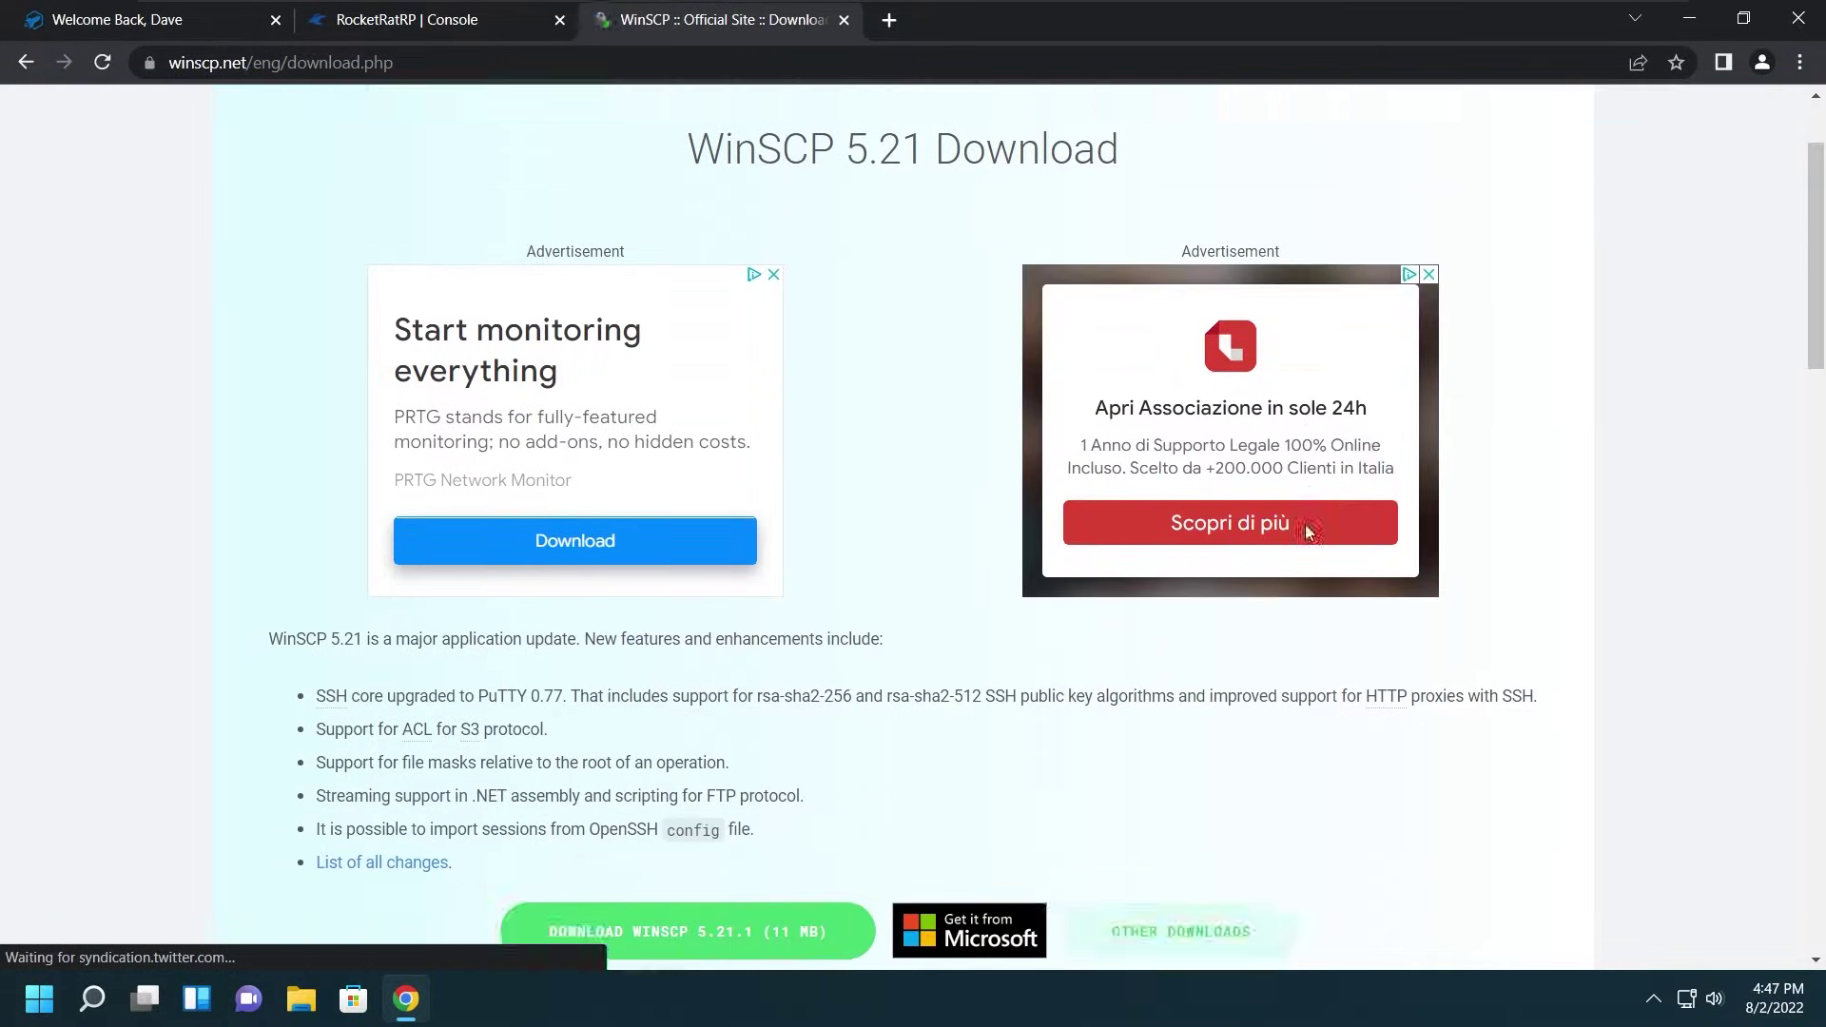
left_click(726, 605)
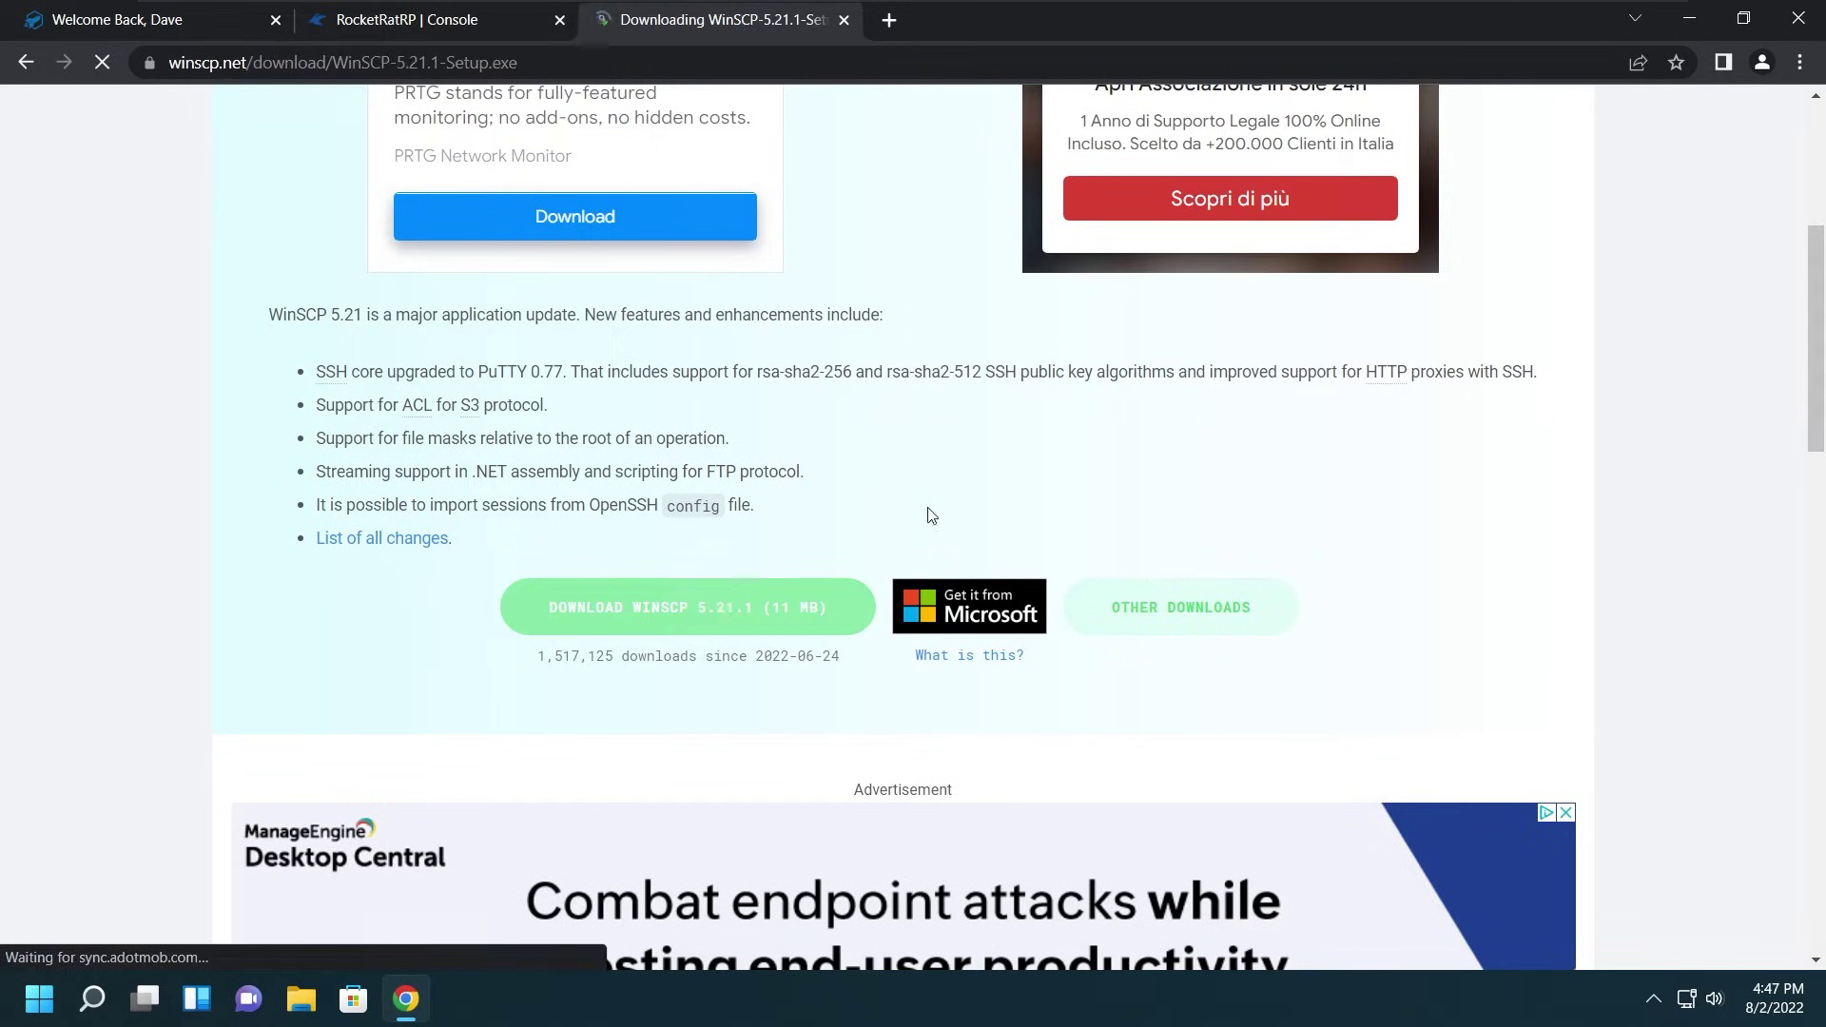
scroll(1294, 440, "down", 1)
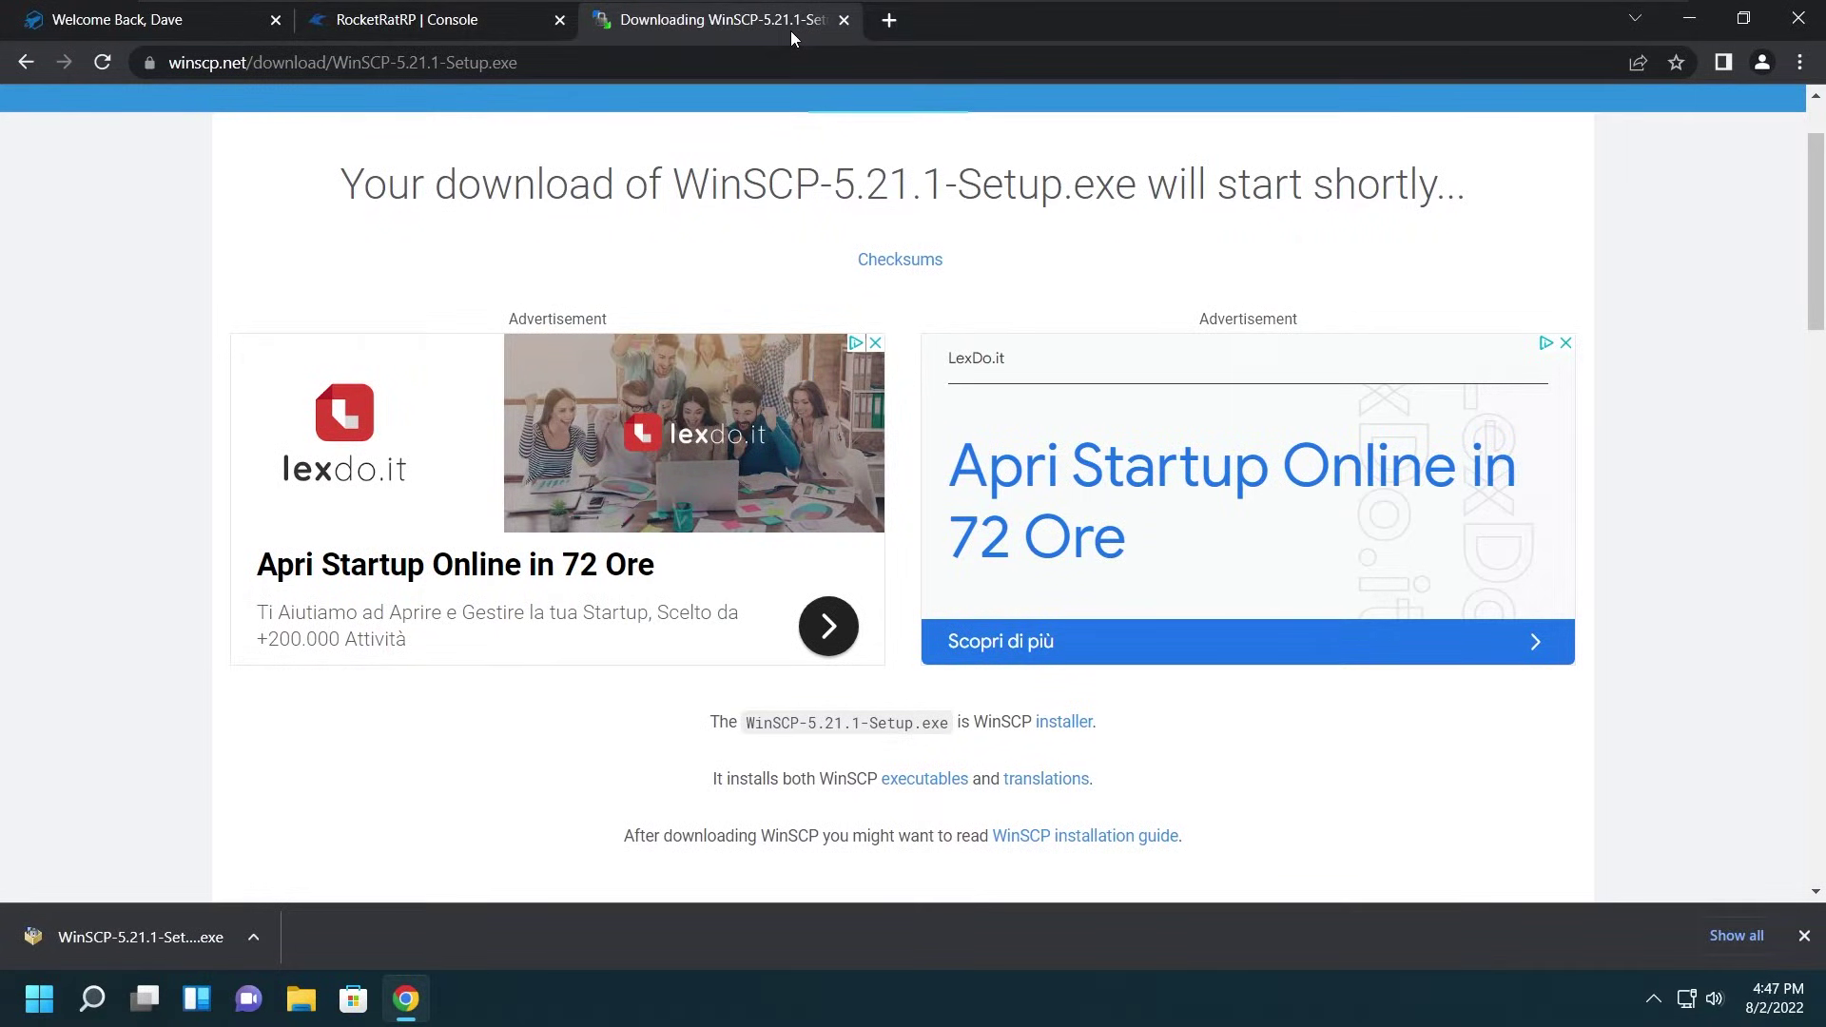
Step: Launch SFTP from Server Settings to bring up WinSCP's login for rn22.rocketnode.net:2022
left_click(843, 21)
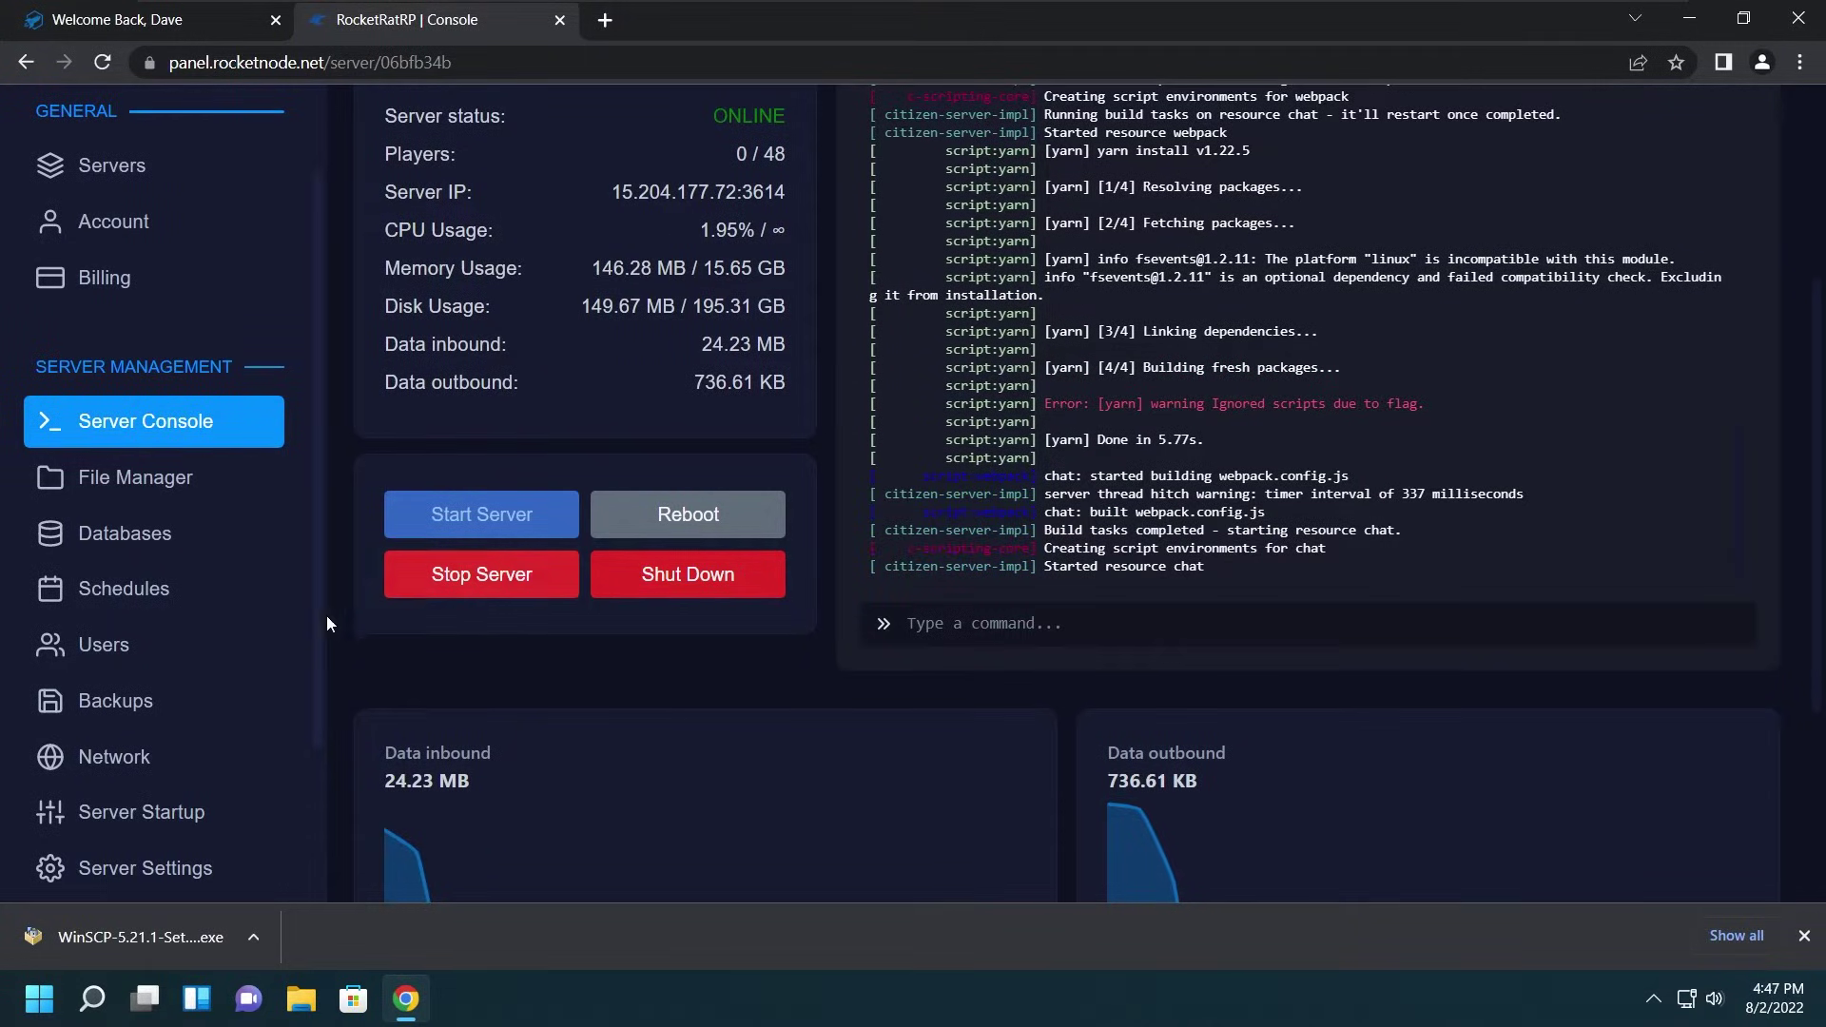
scroll(196, 795, "down", 2)
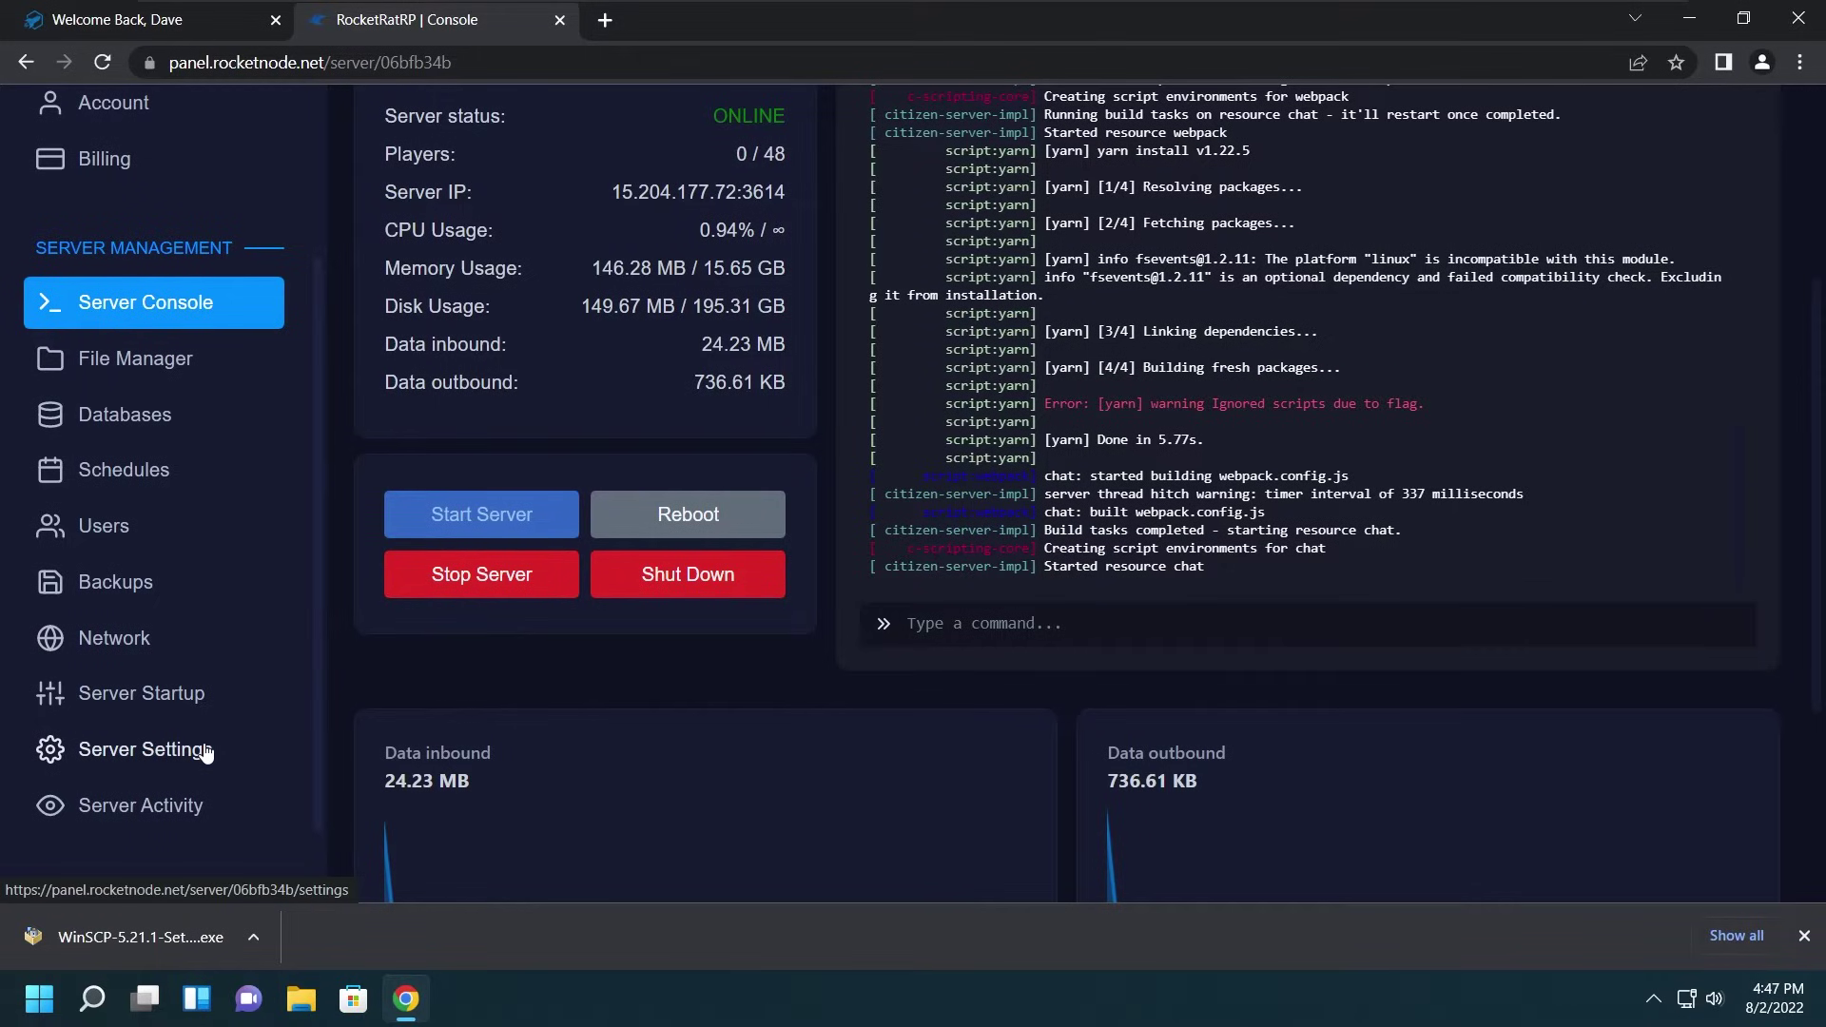
left_click(204, 752)
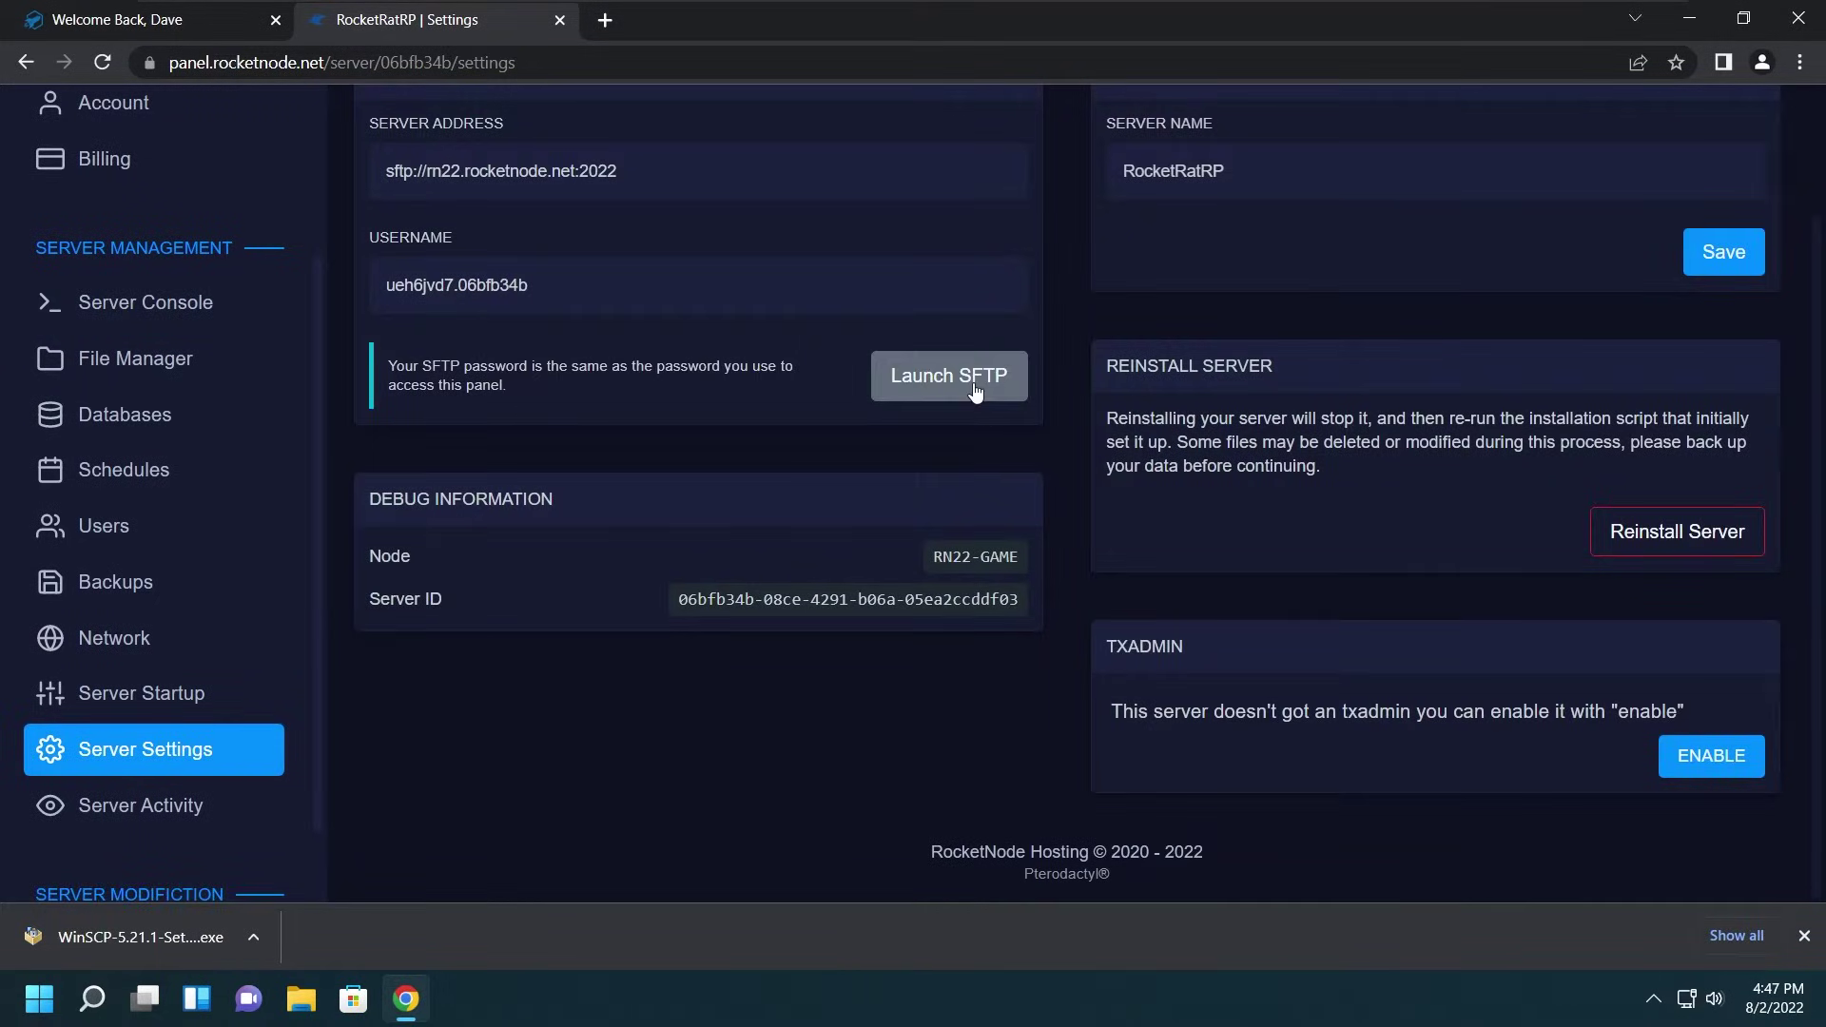
left_click(975, 390)
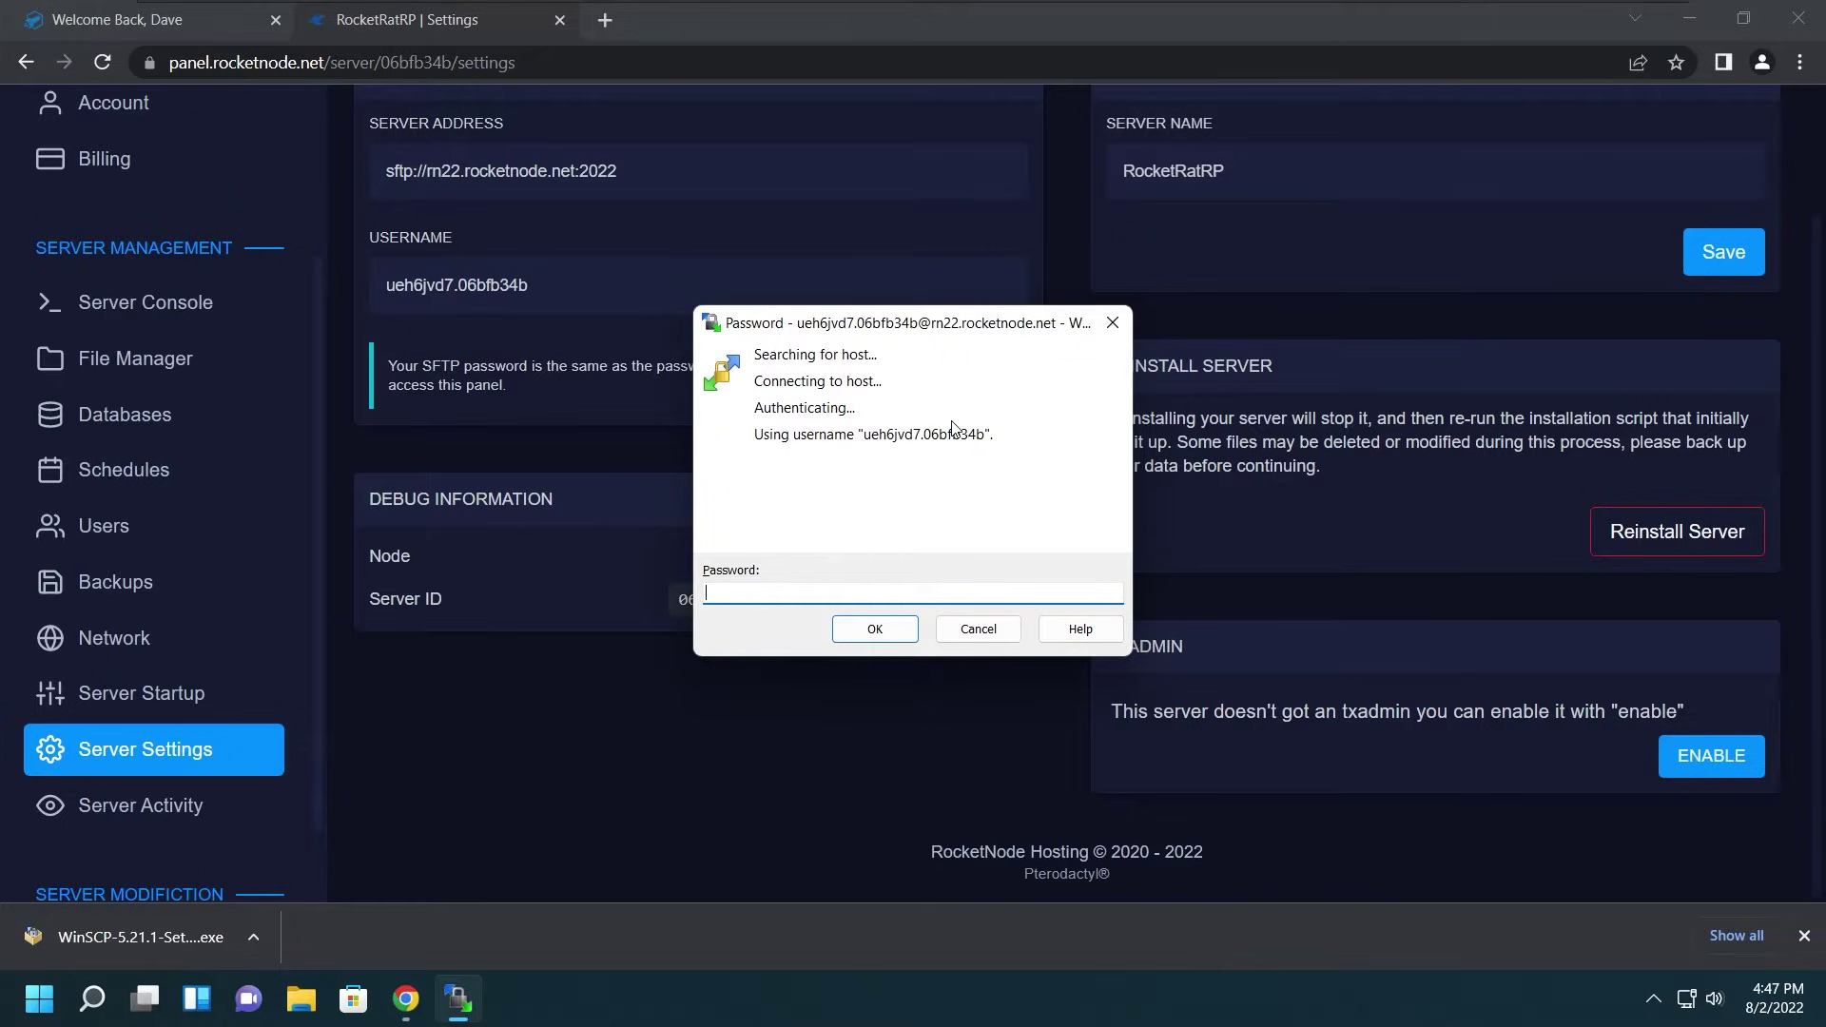
Step: Log in with the panel password and browse the server's resources folder
key("Caps_Lock")
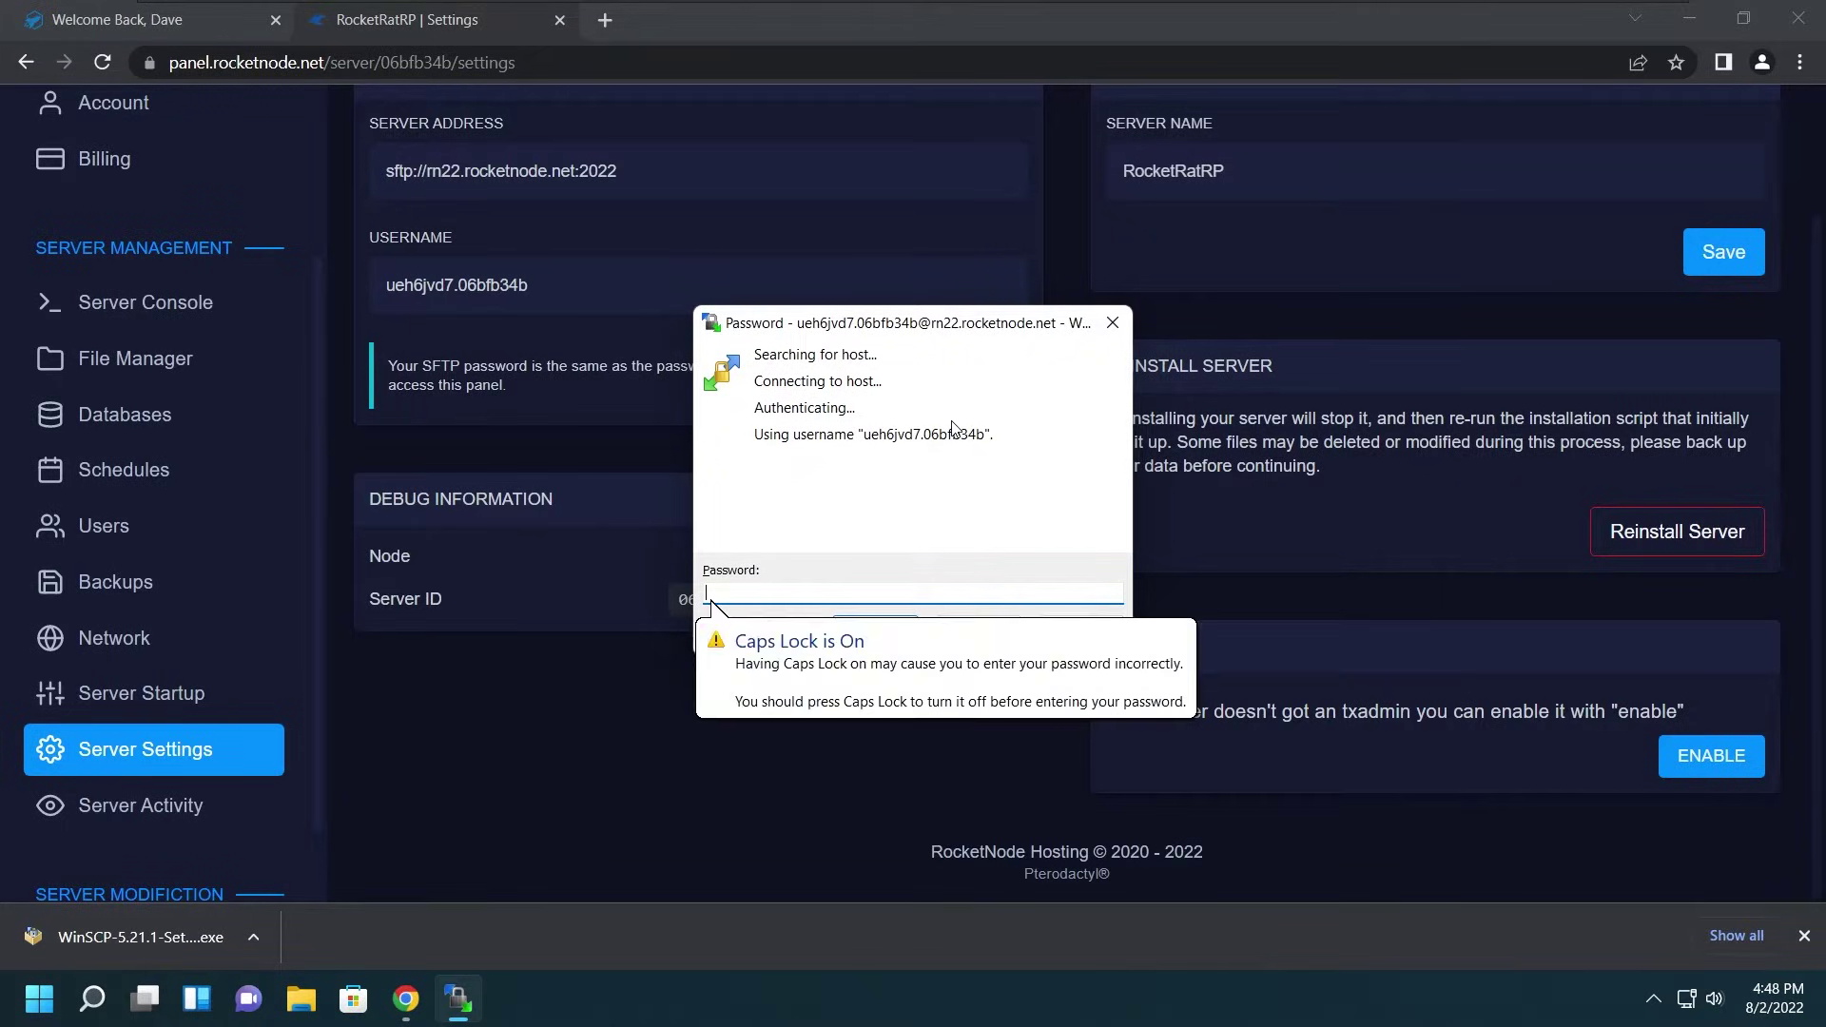
type("••")
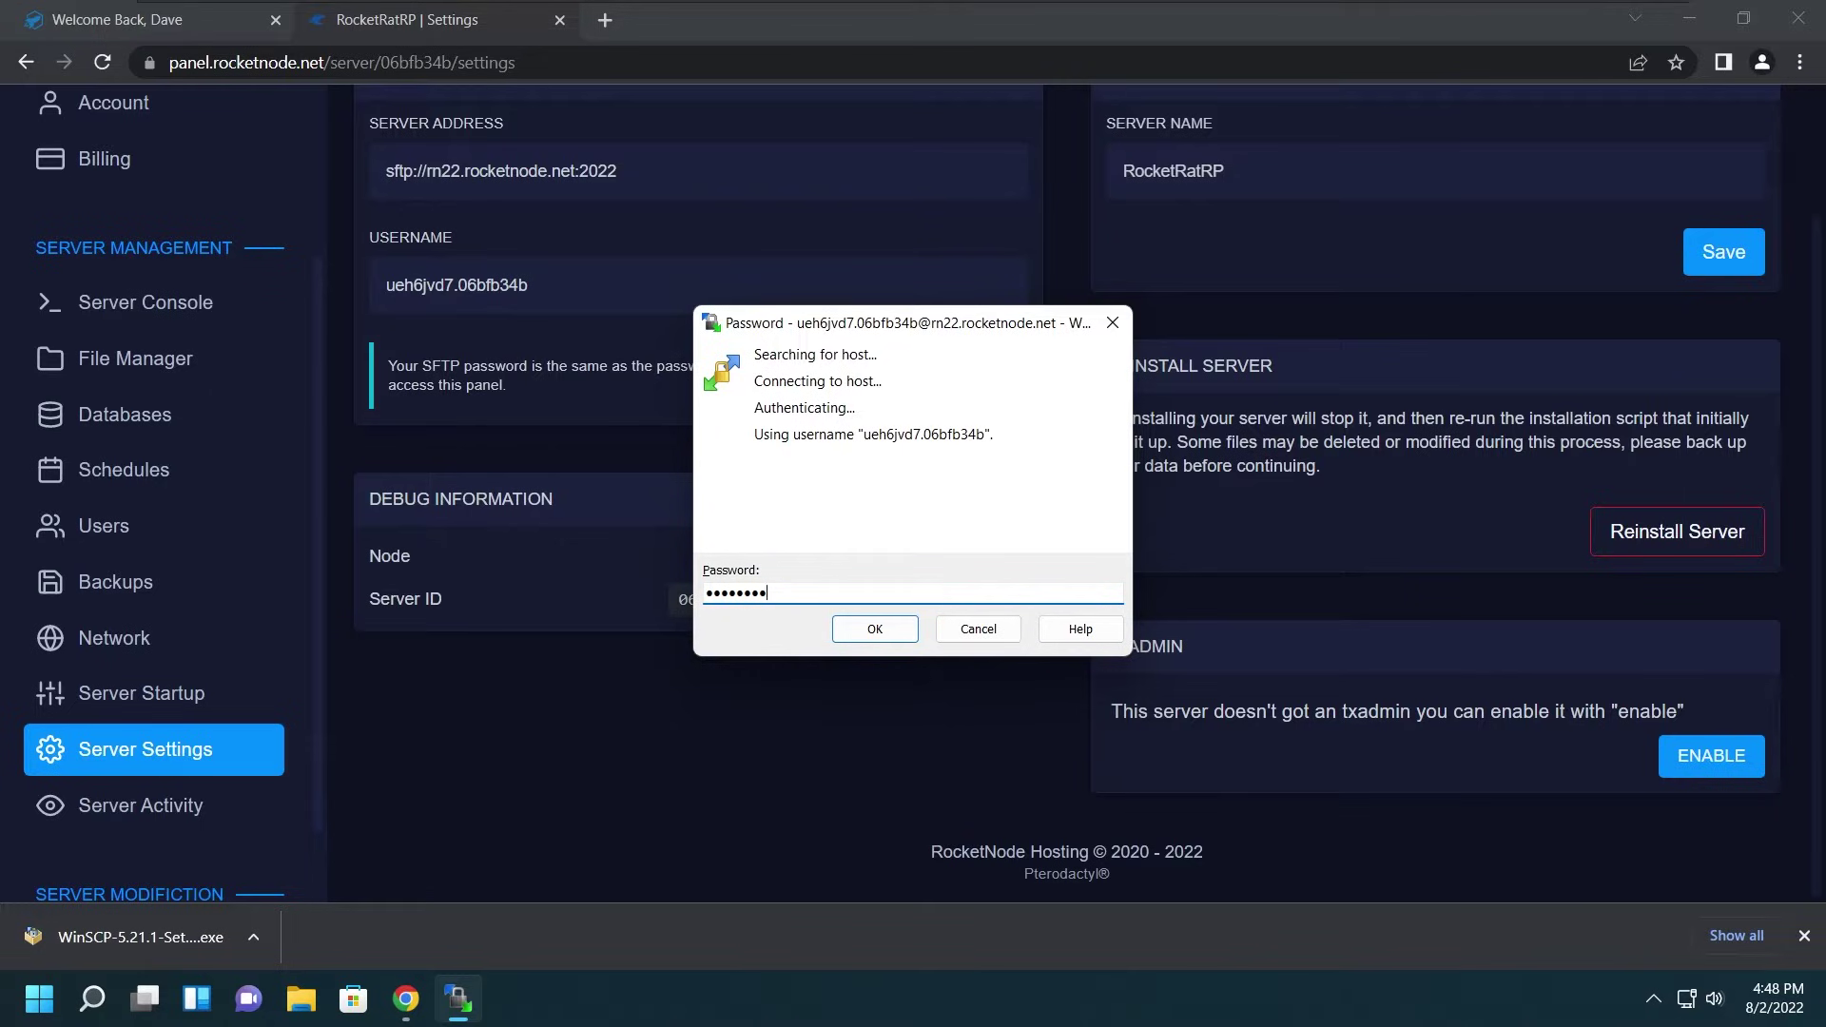
key("Return")
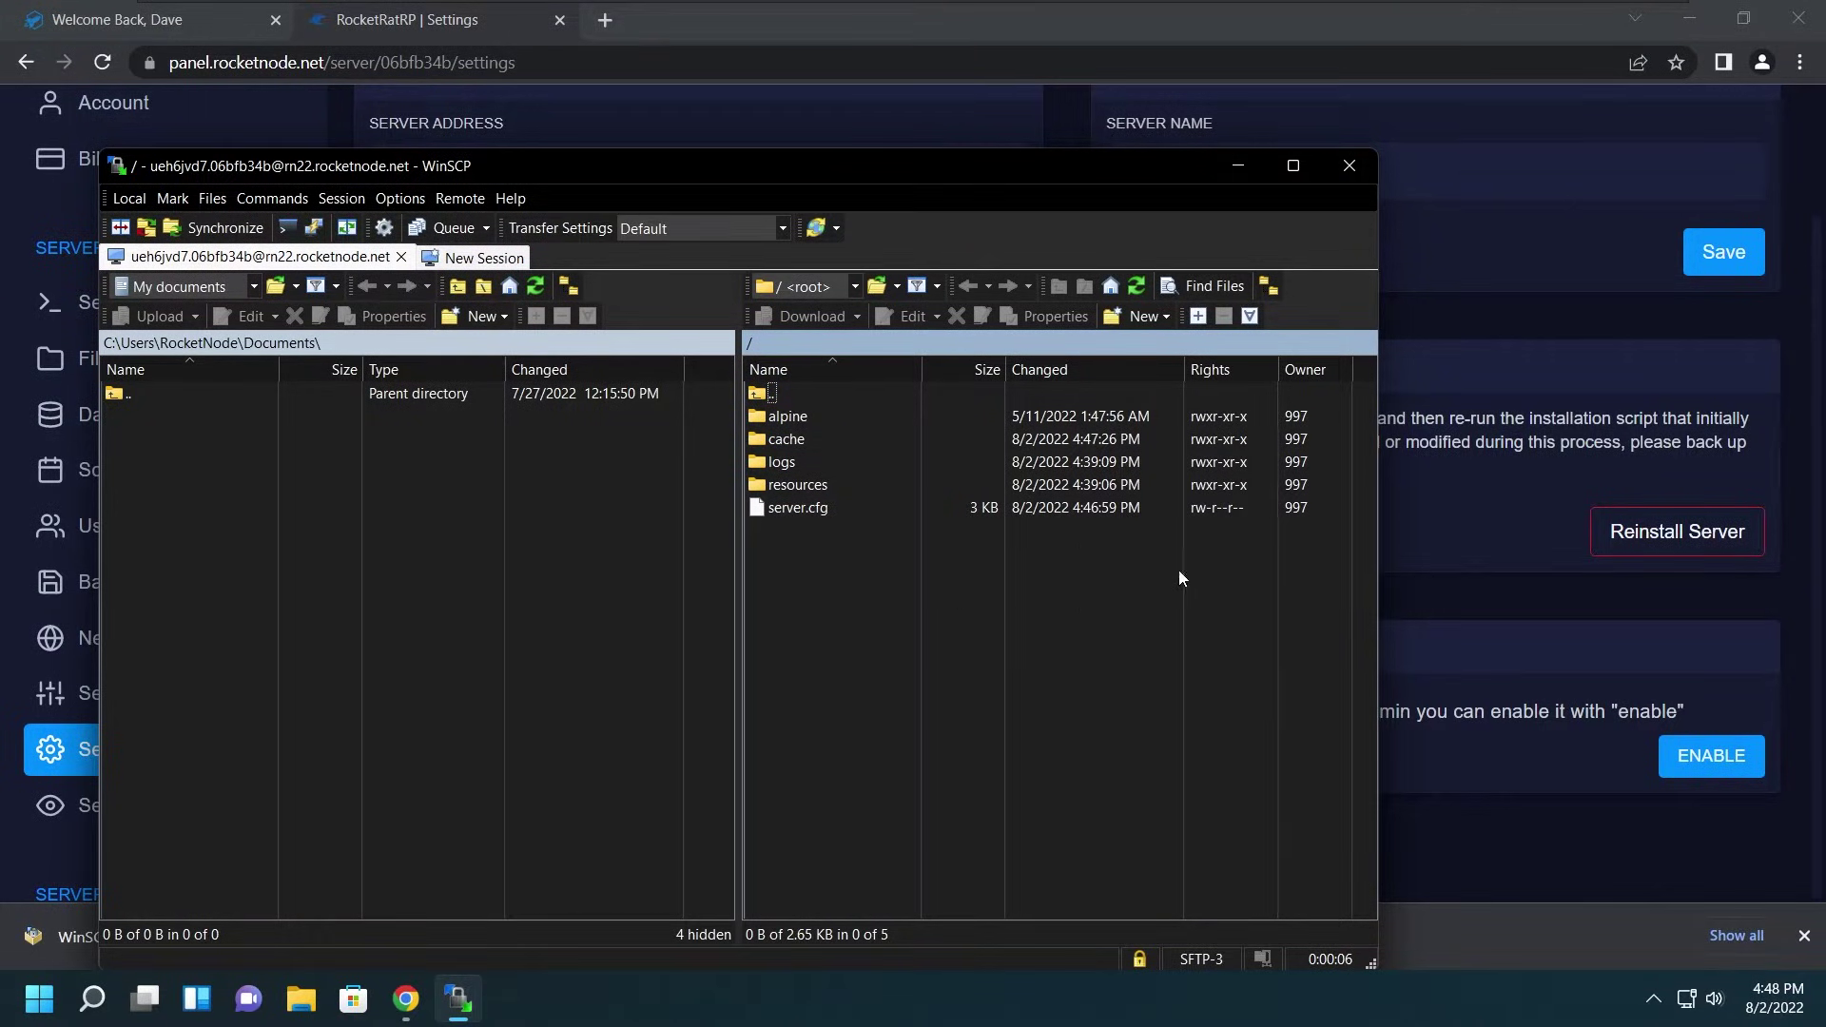
double_click(869, 487)
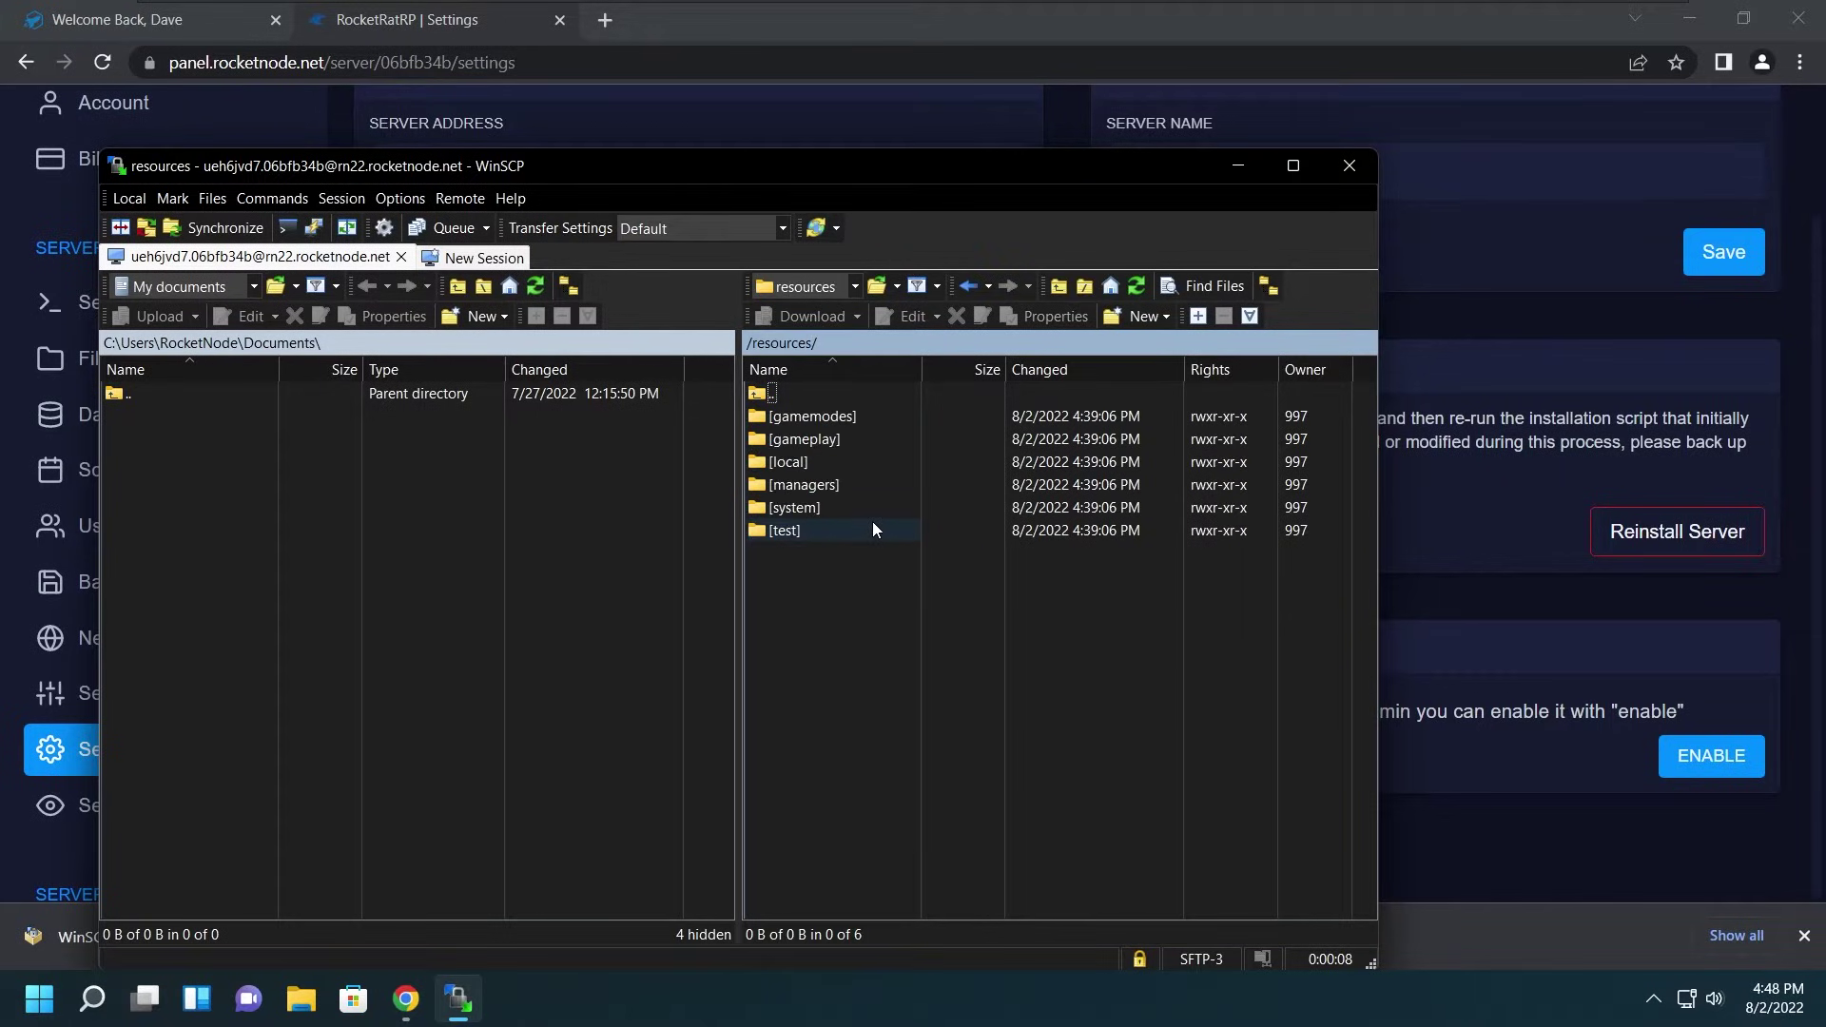
left_click_drag(854, 607, 790, 649)
right_click(826, 671)
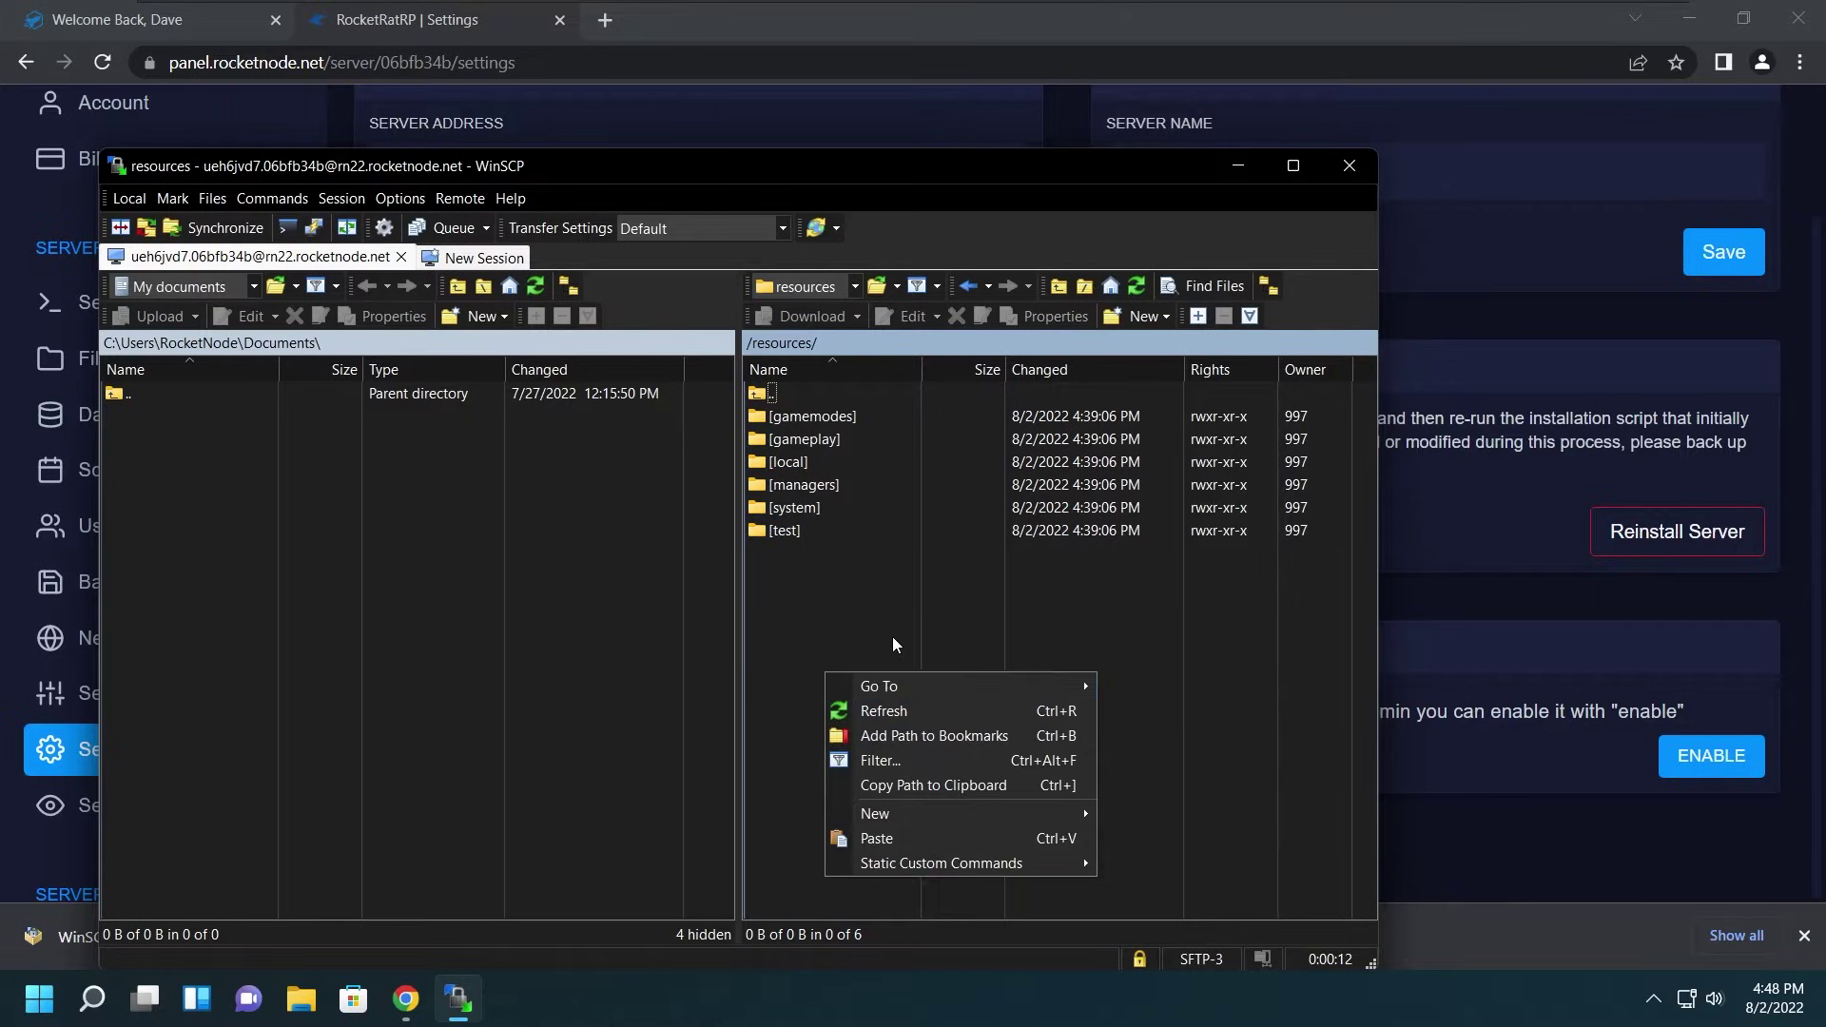
left_click(350, 571)
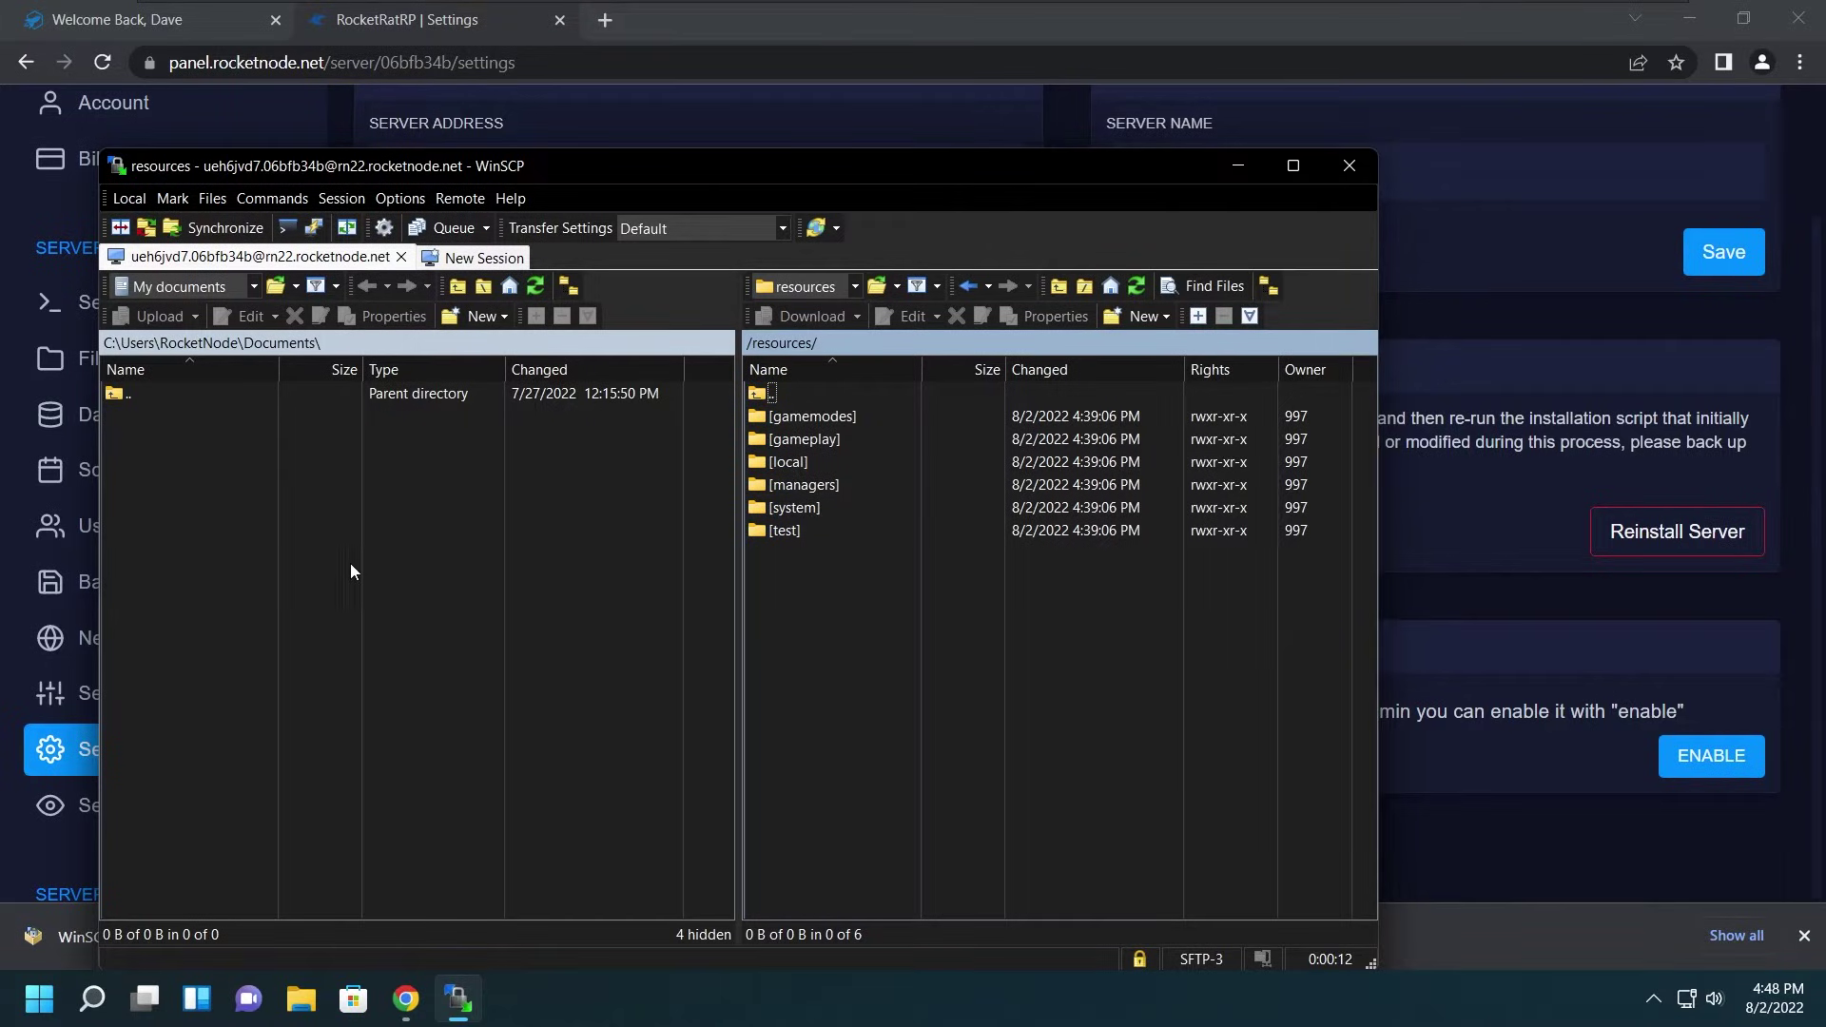
Step: Briefly open File Explorer, close it, then close WinSCP
left_click(300, 999)
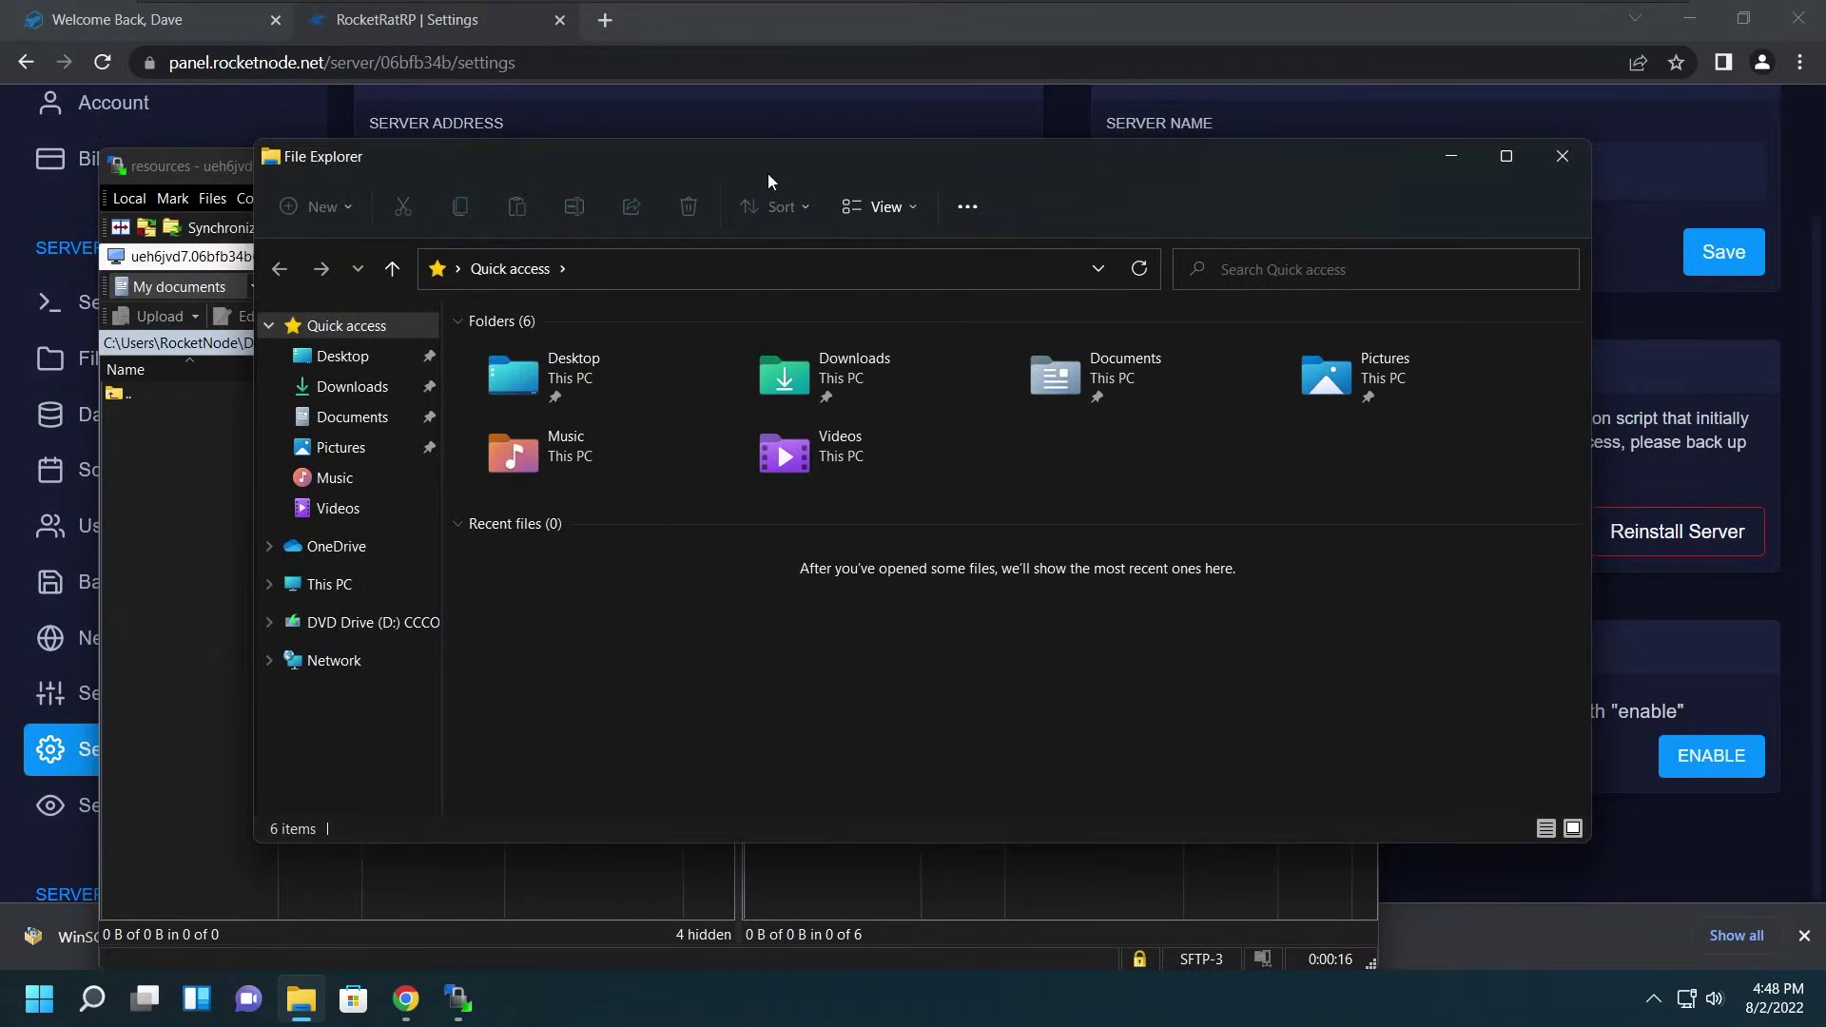
left_click_drag(952, 167, 1546, 304)
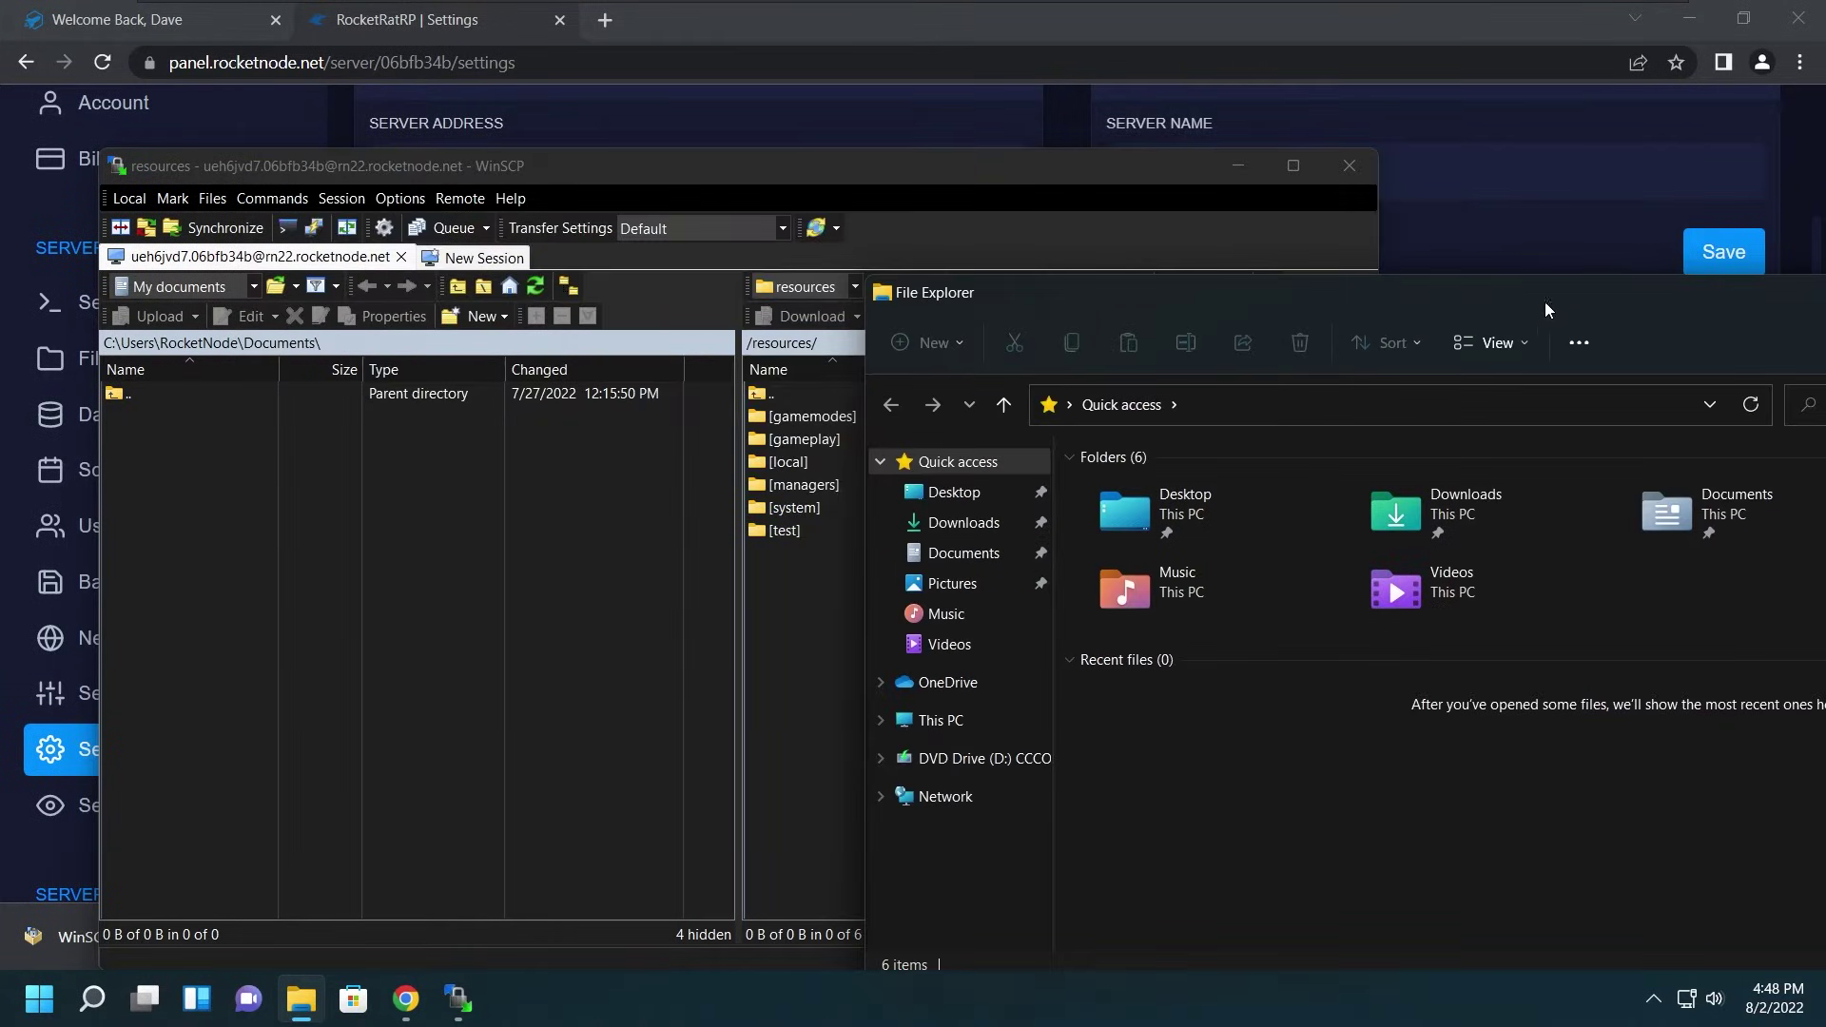
left_click_drag(1116, 294, 398, 322)
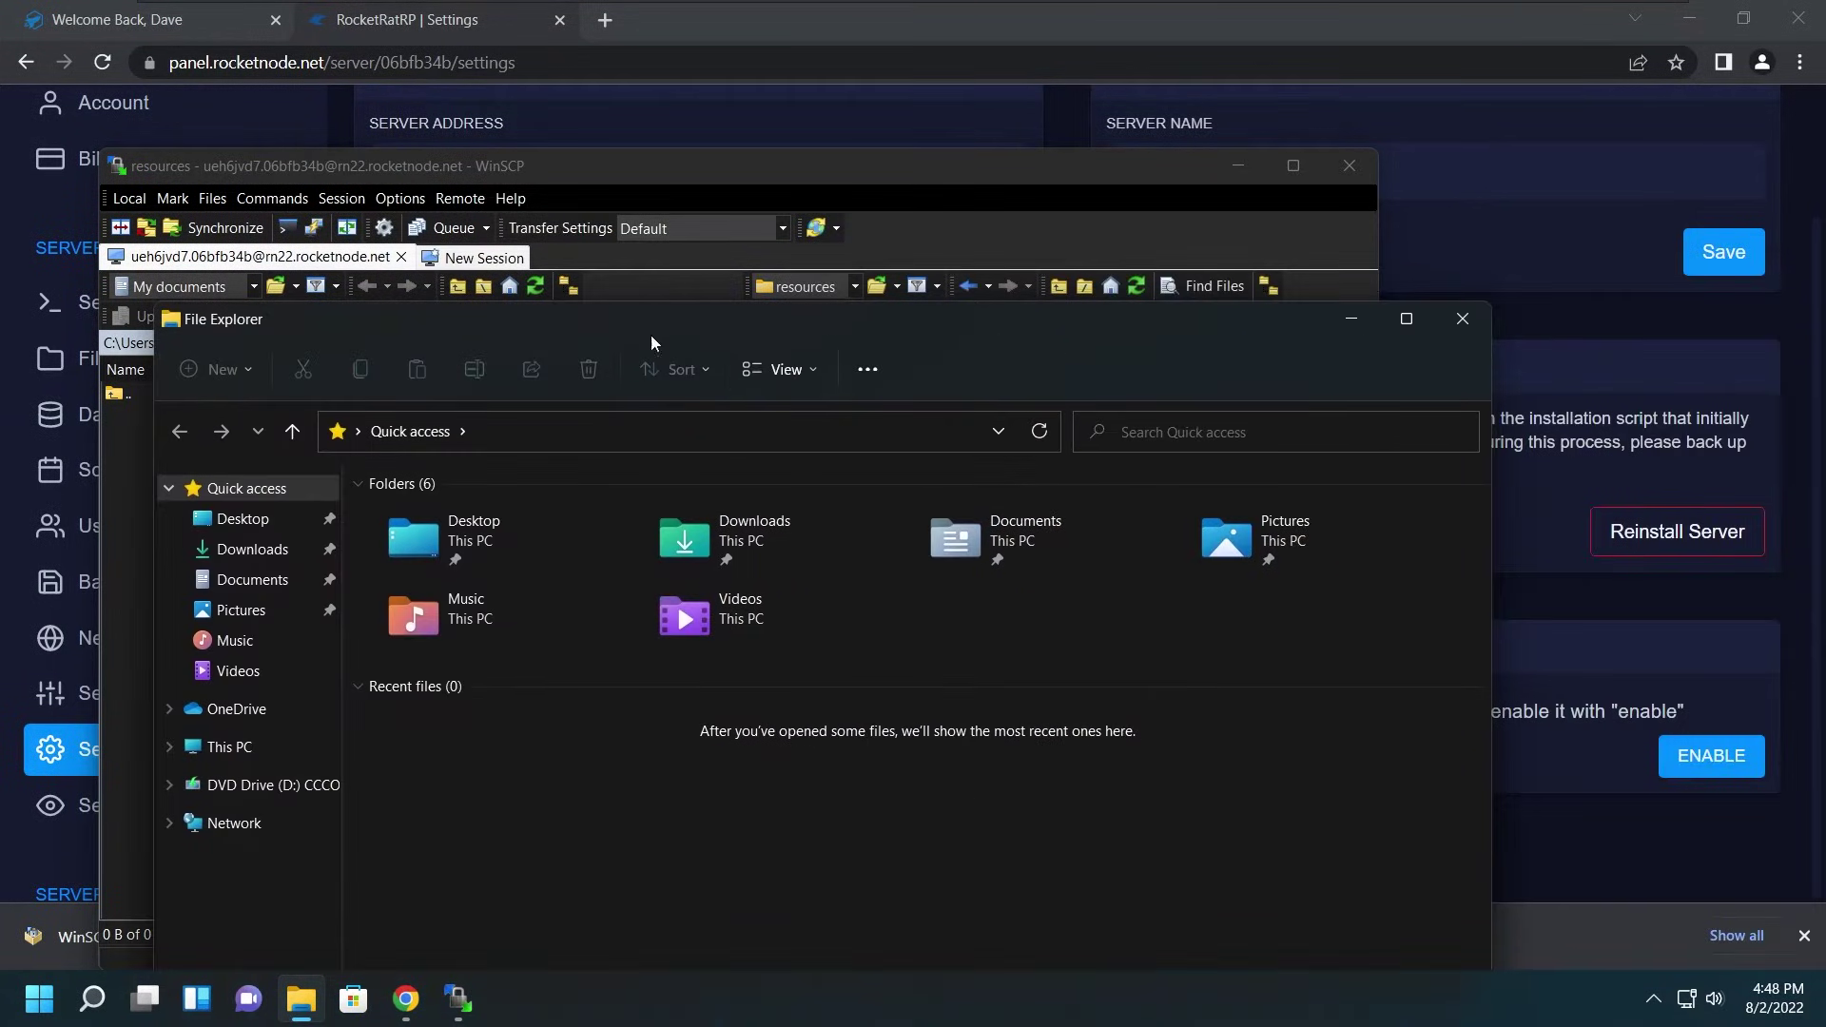
left_click(1486, 322)
left_click(1368, 169)
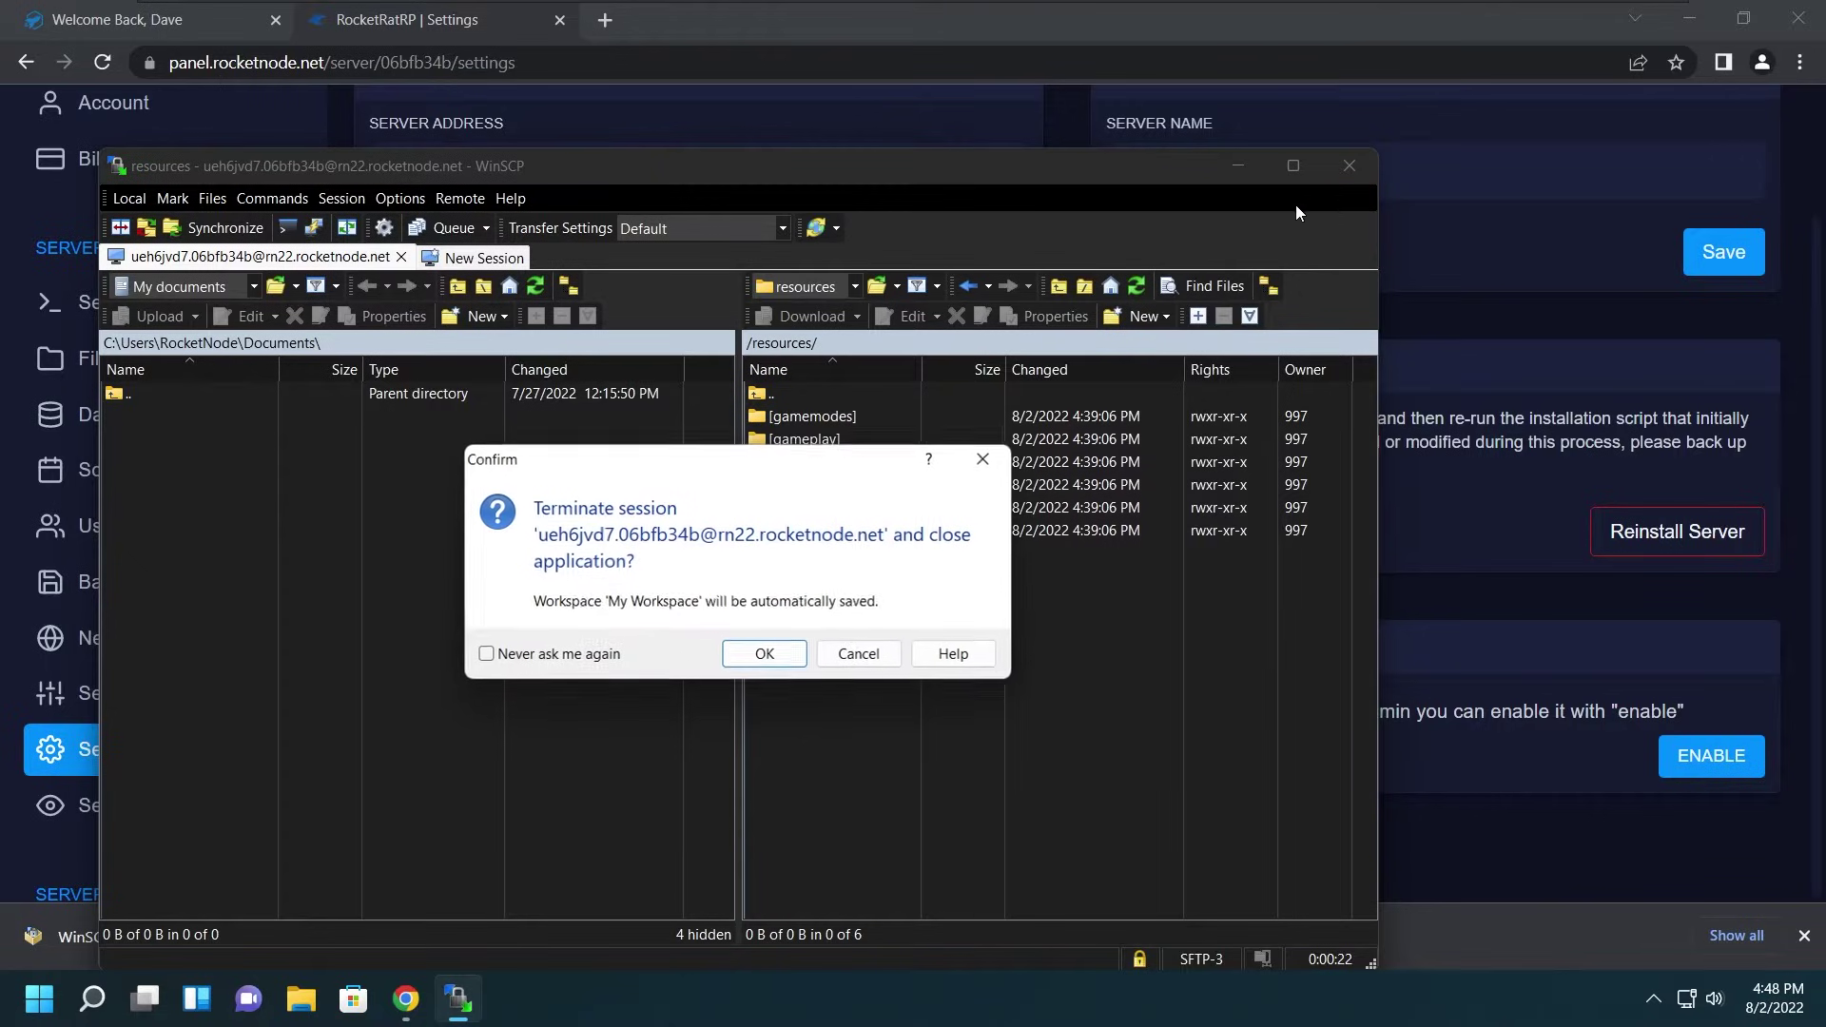
Step: Close WinSCP, enable txAdmin in Server Settings, and view the Network allocations including port 7276
left_click(779, 652)
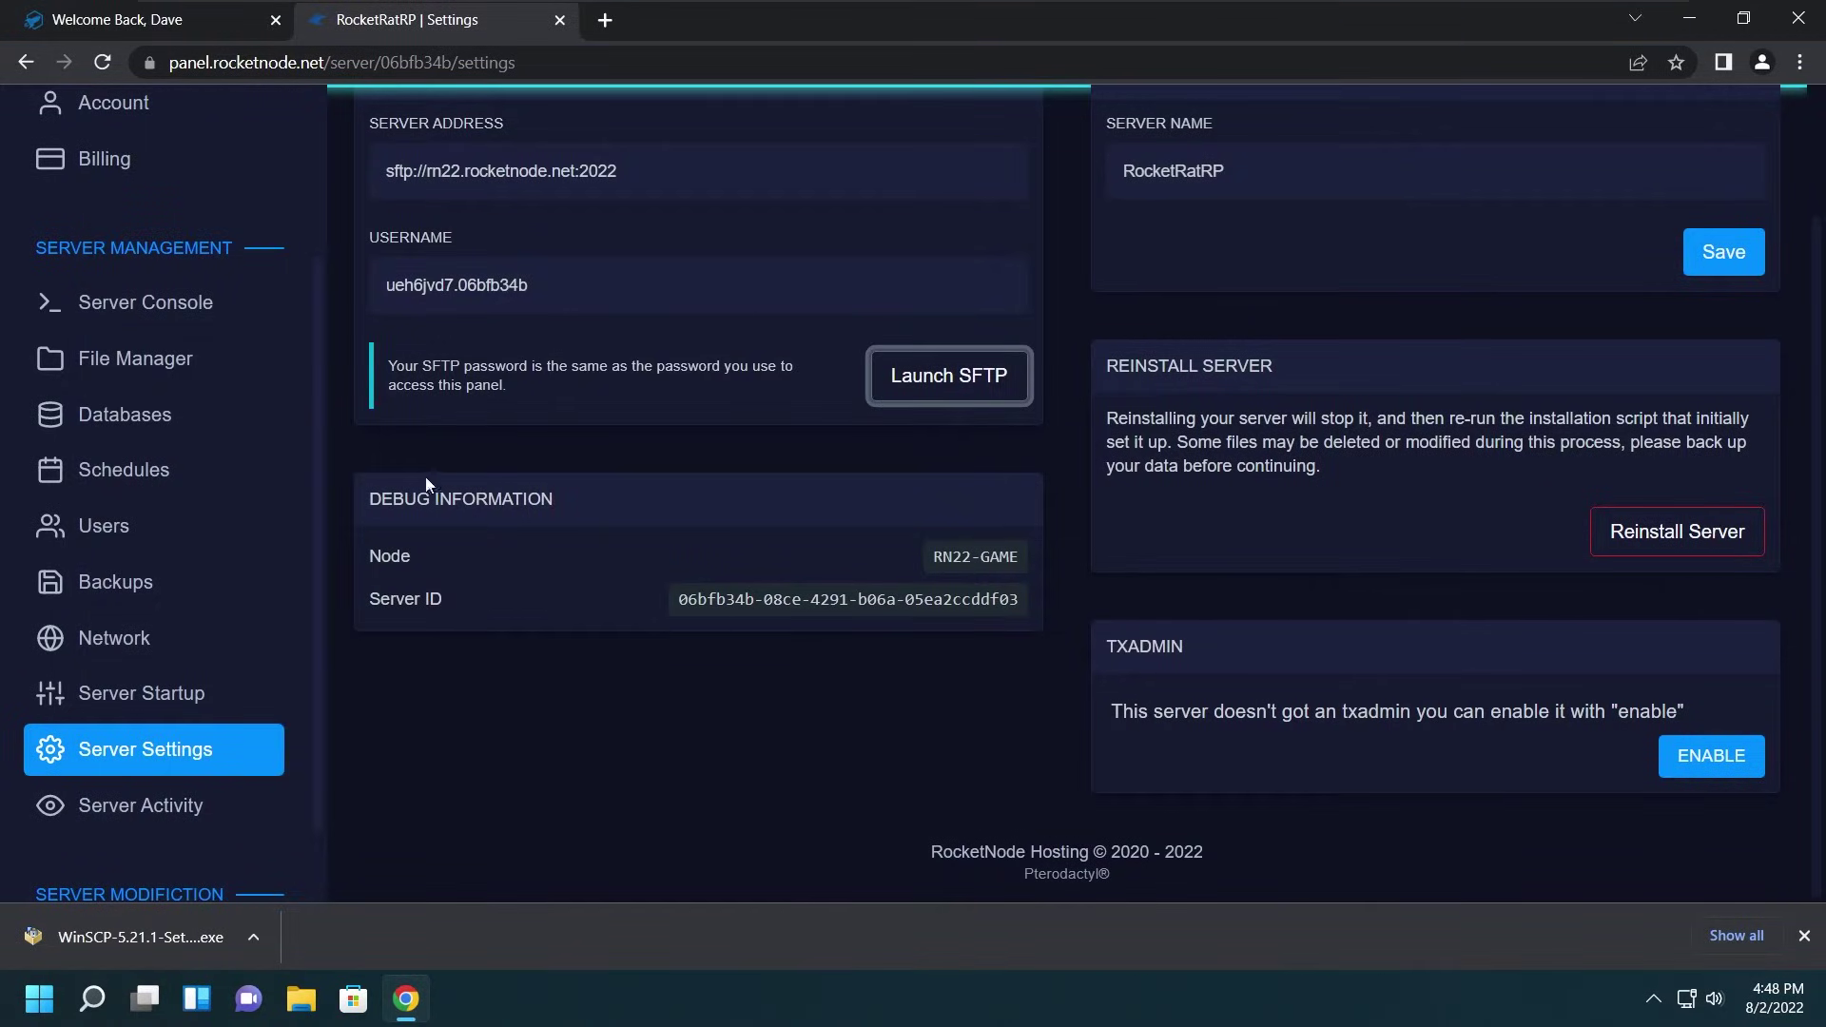
left_click(112, 306)
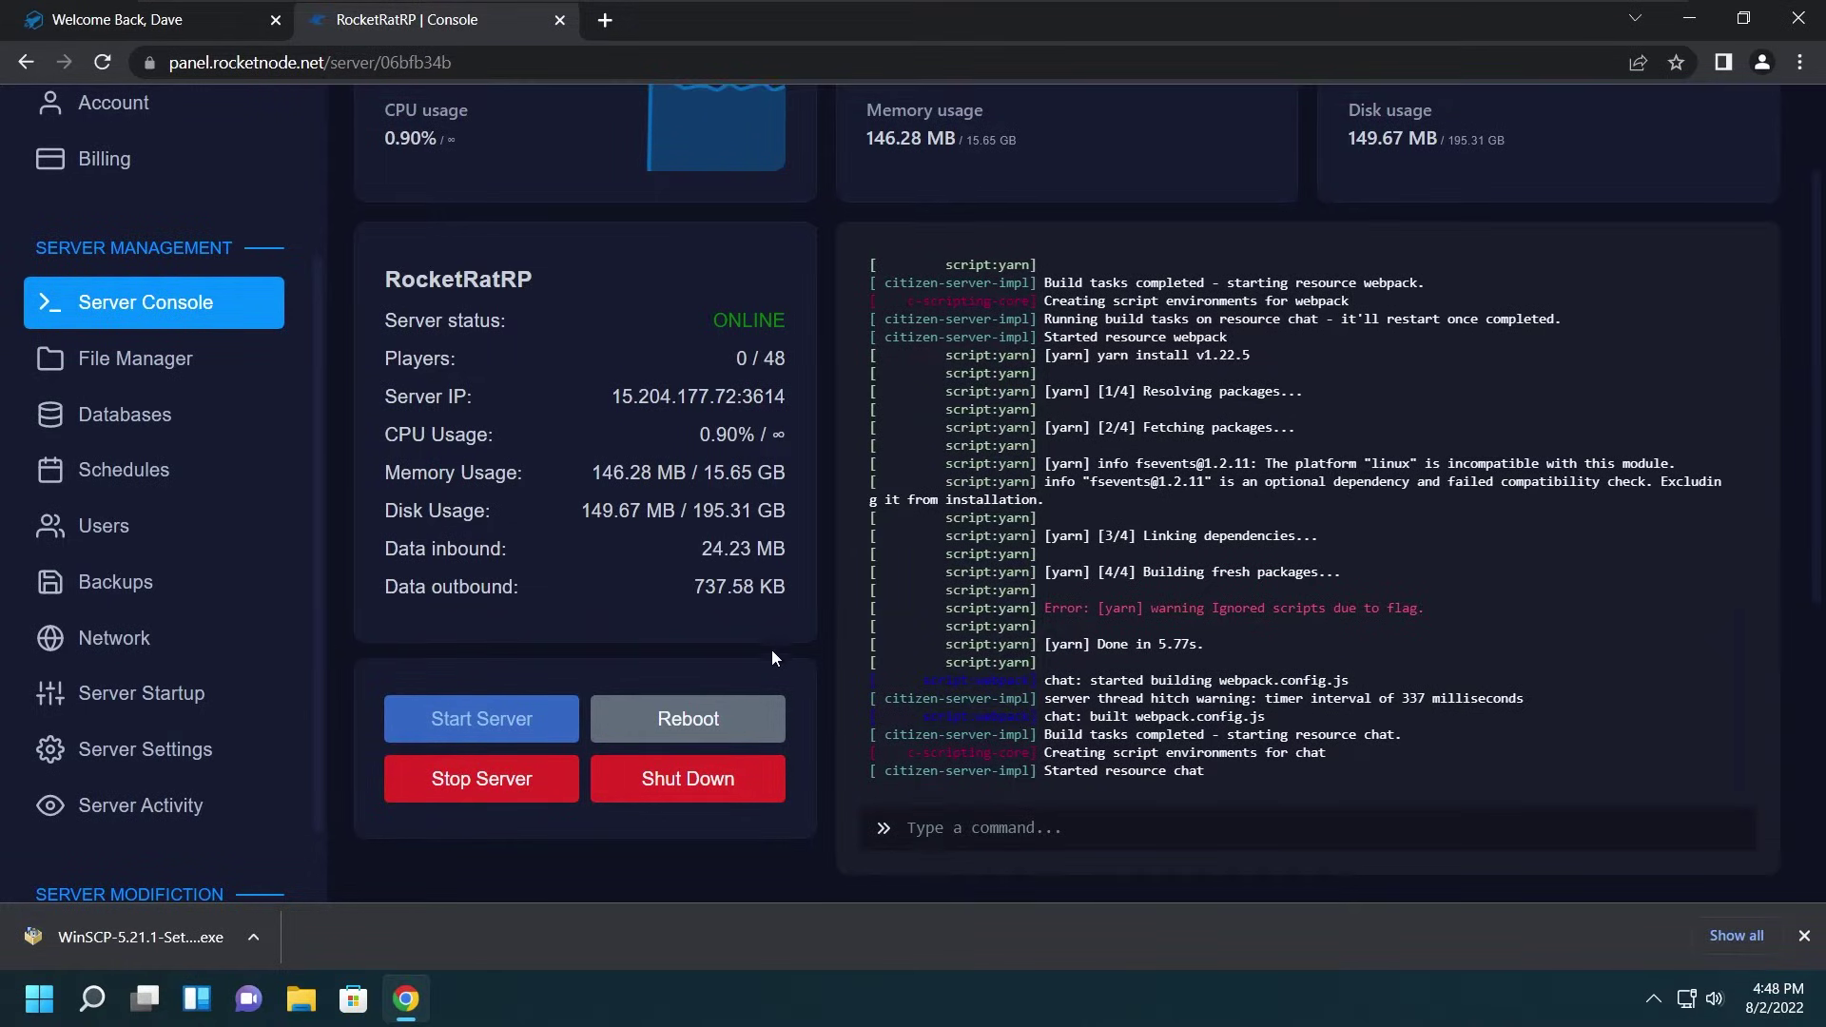
left_click(224, 757)
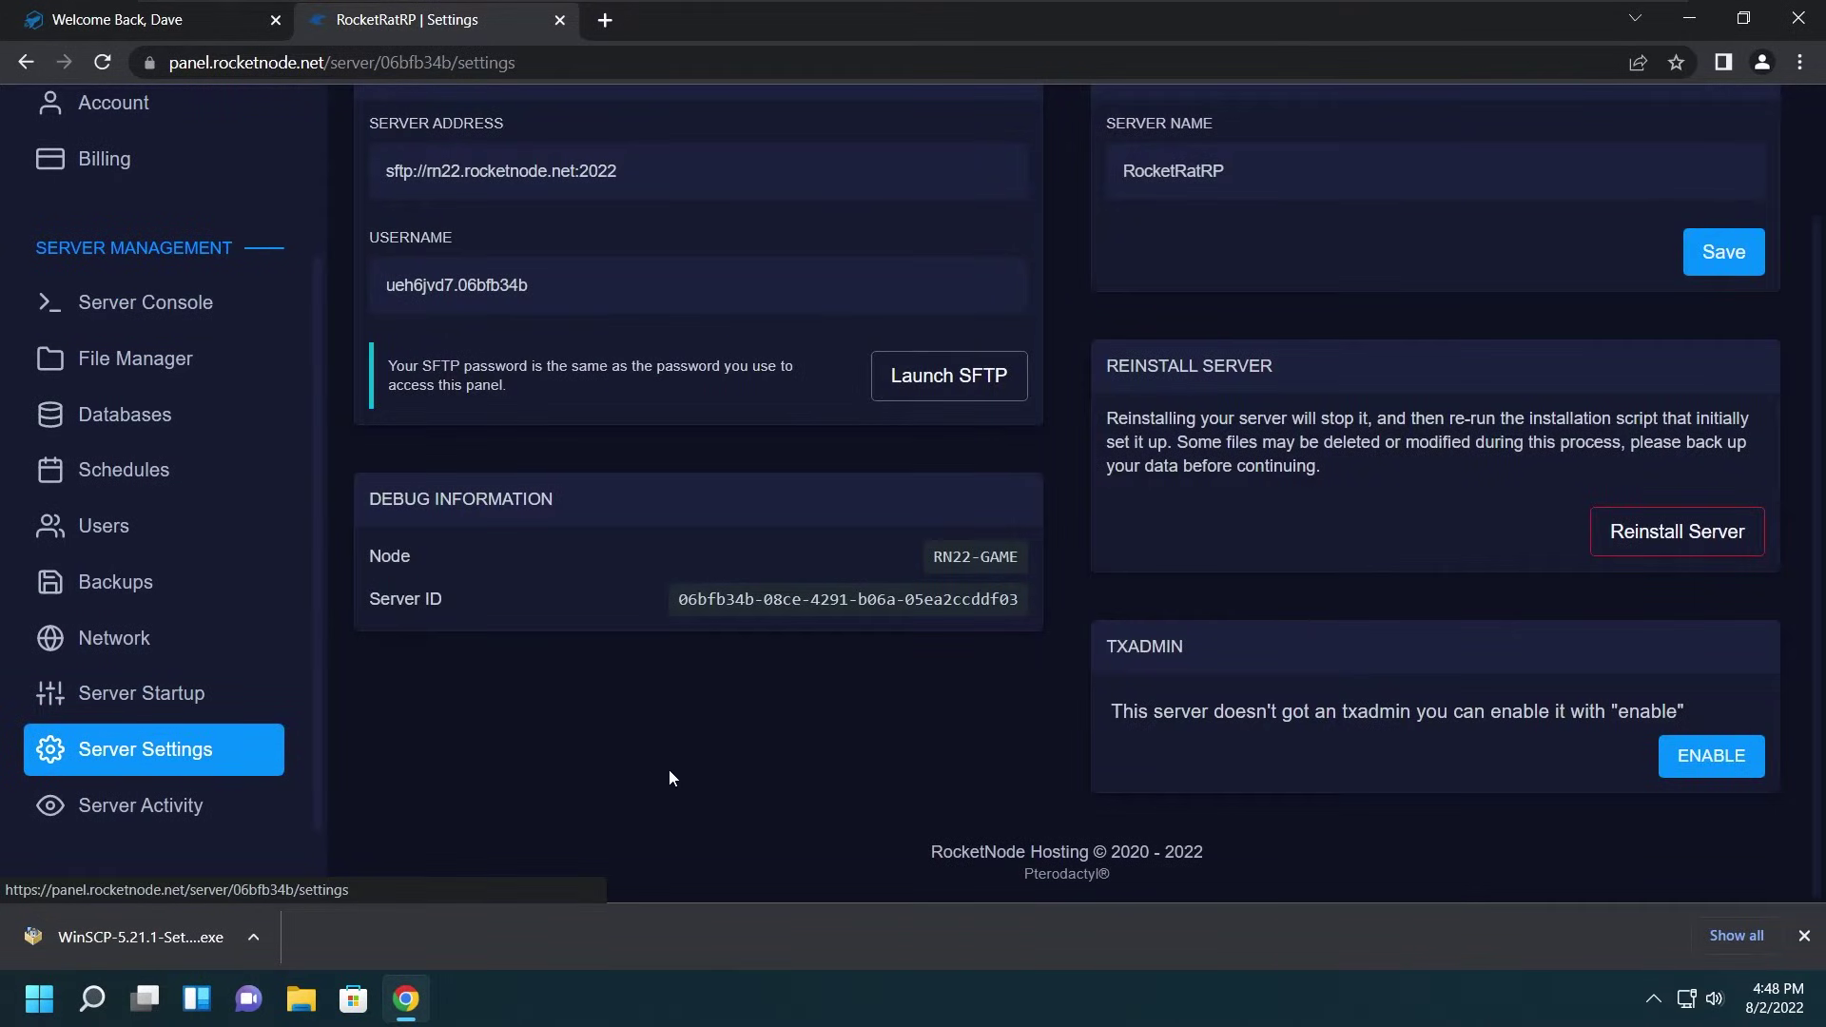
left_click(1691, 766)
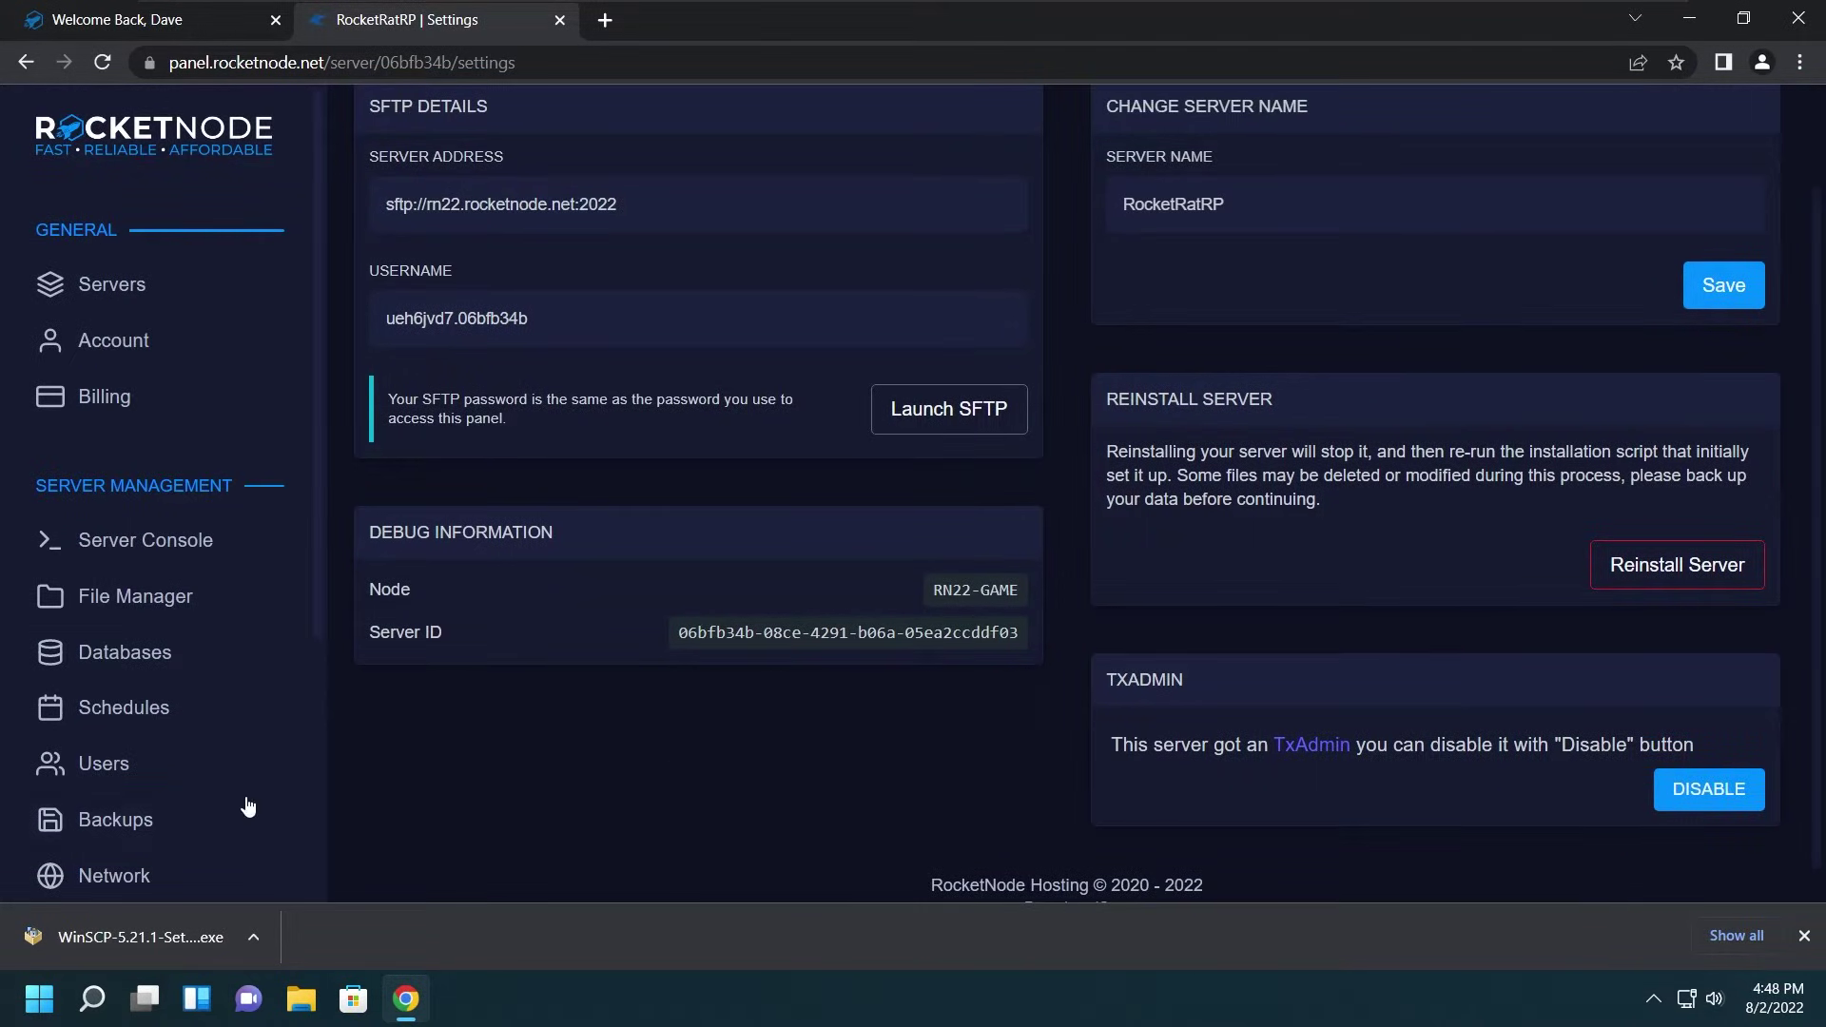
scroll(243, 804, "down", 2)
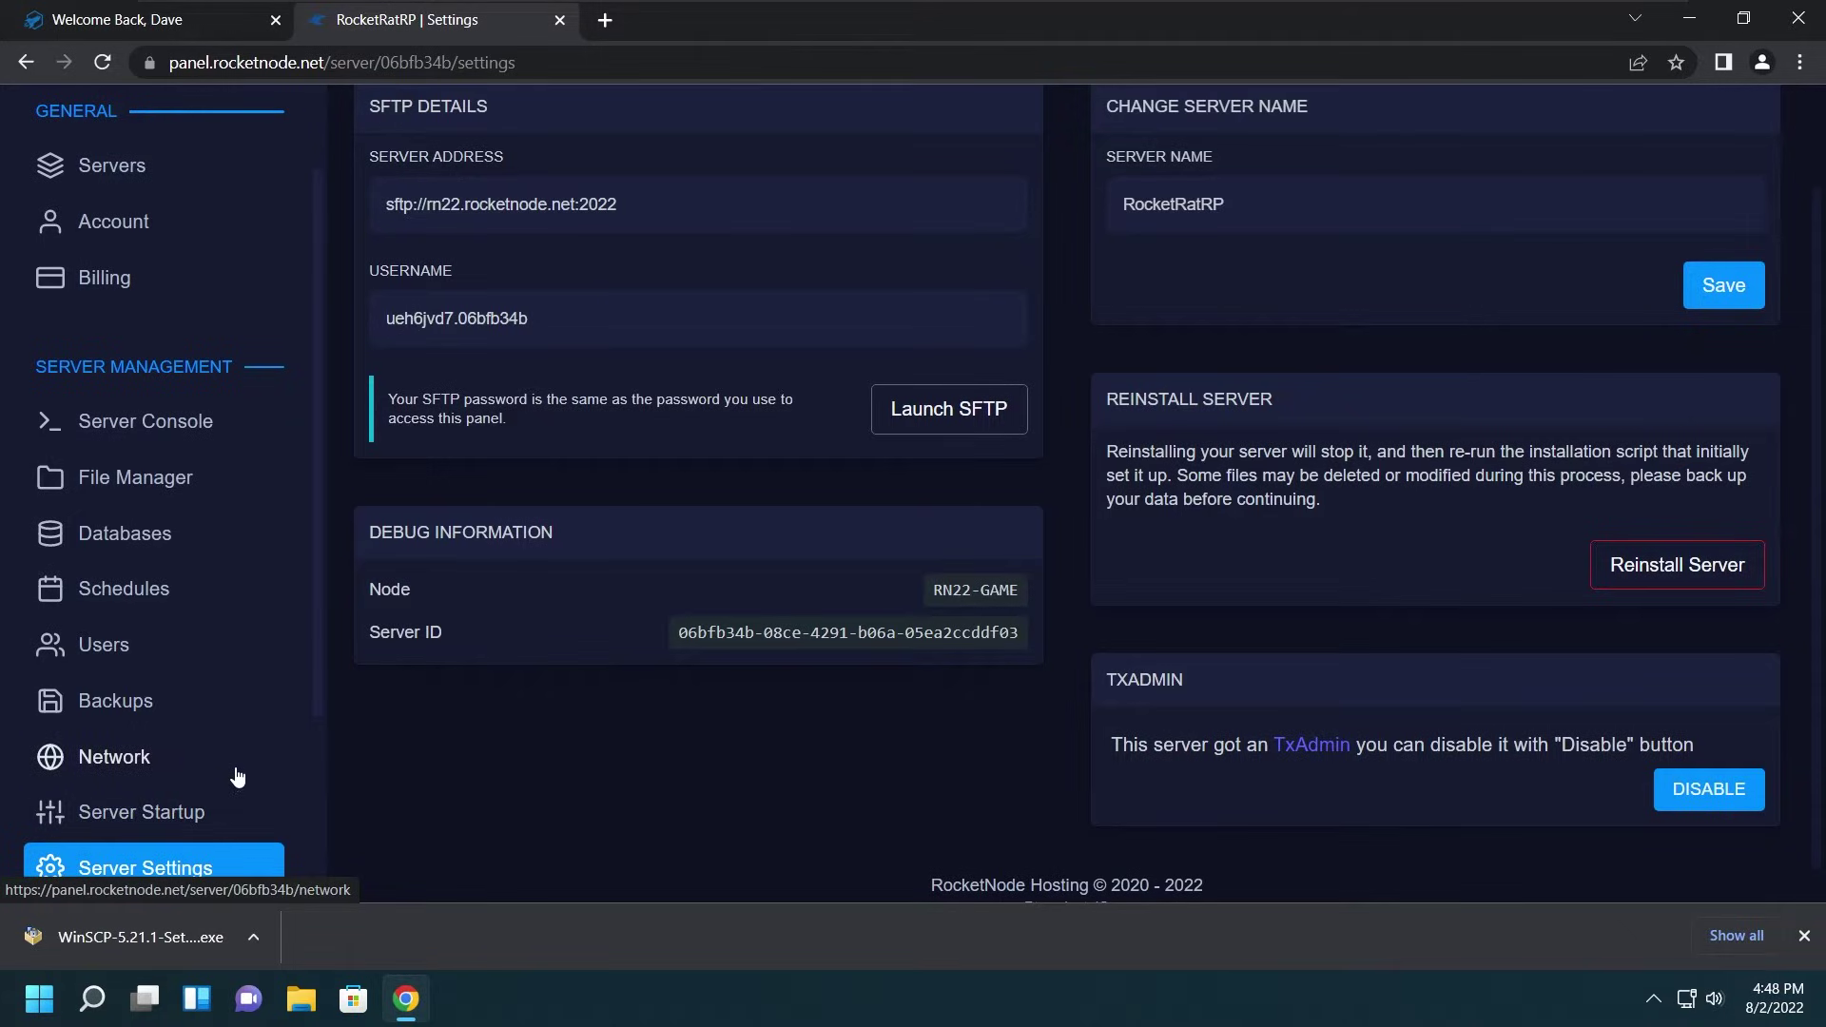
left_click(238, 773)
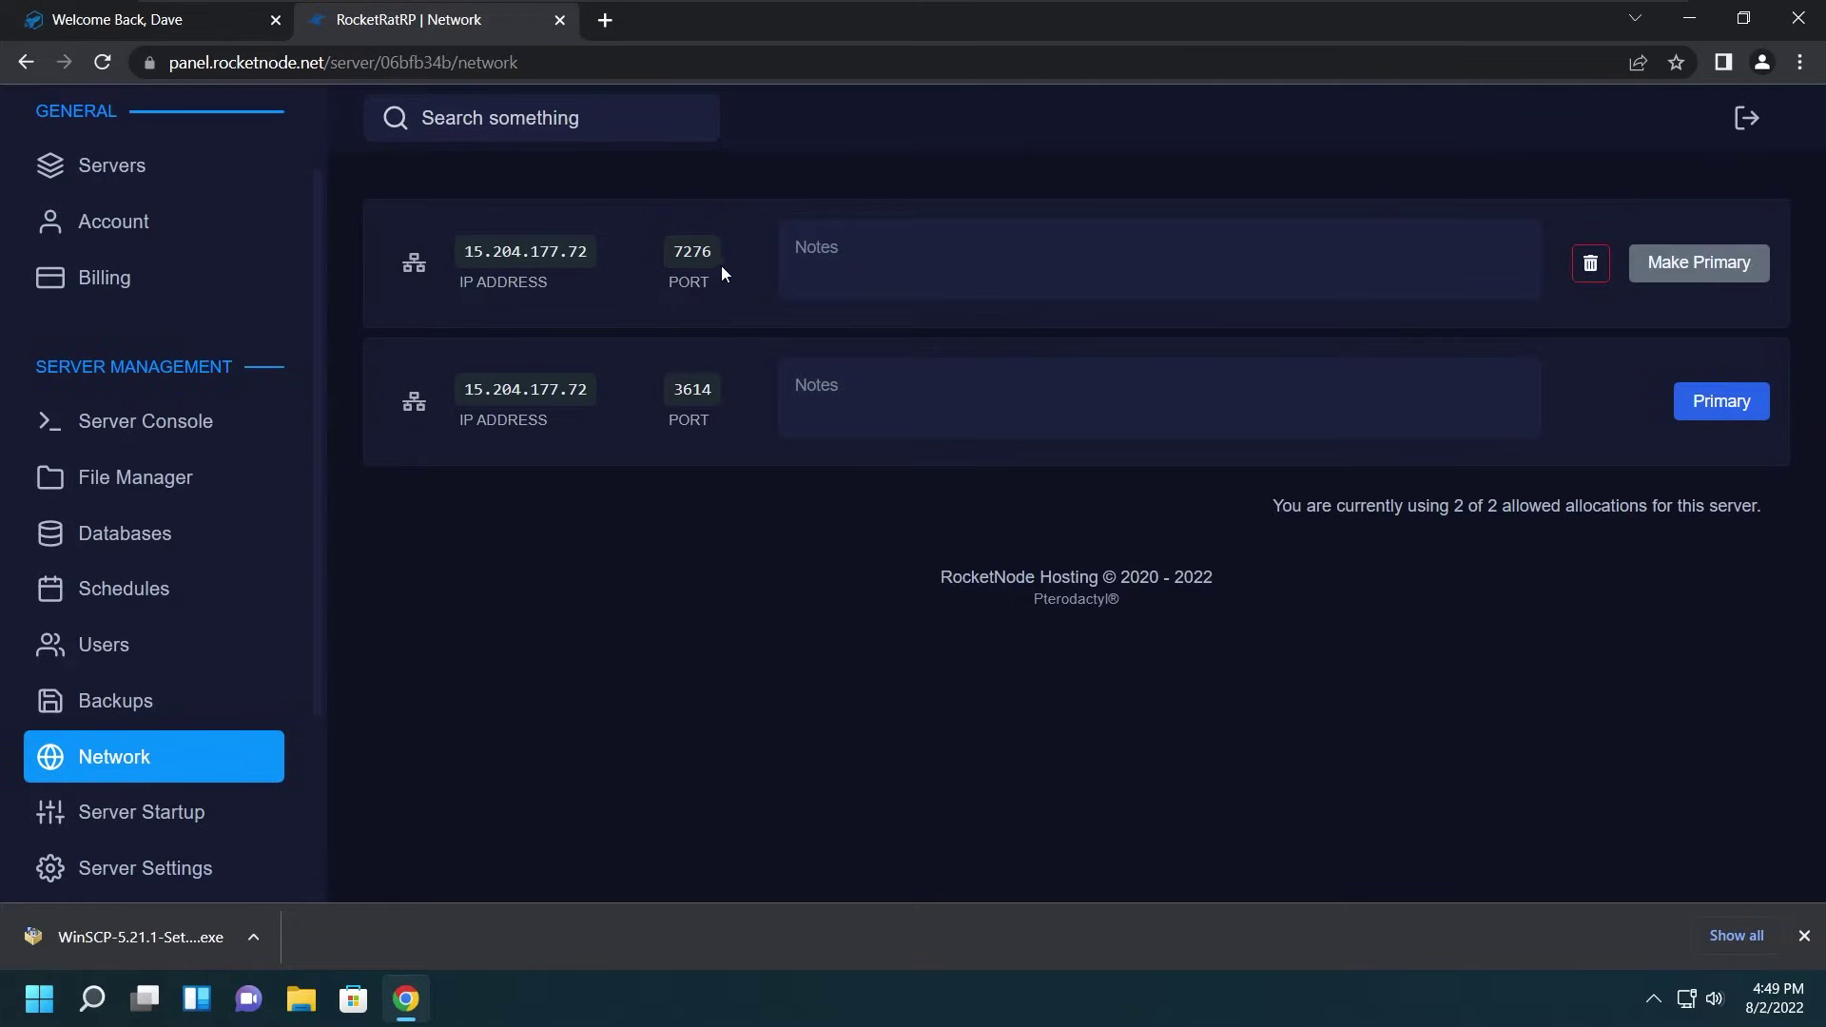
Step: Copy port 7276 and verify the TXADMIN PORT startup variable holds the same 7276 value
right_click(681, 255)
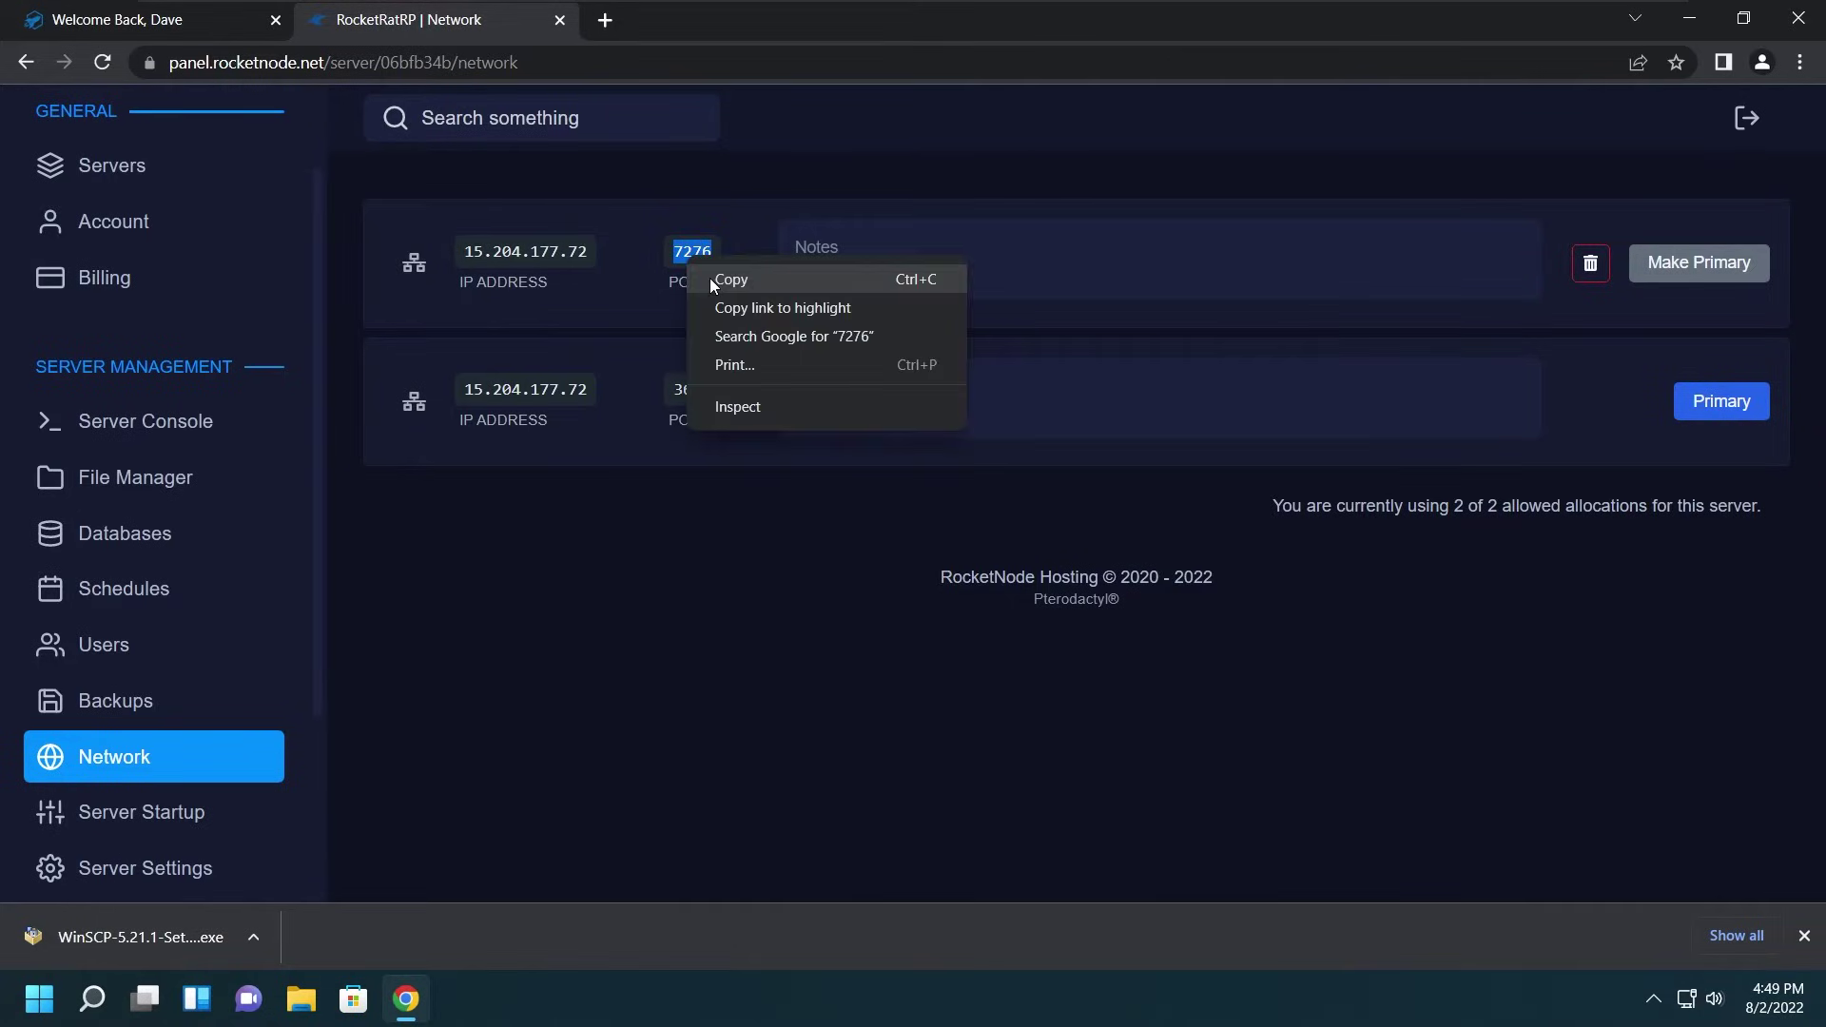
left_click(710, 278)
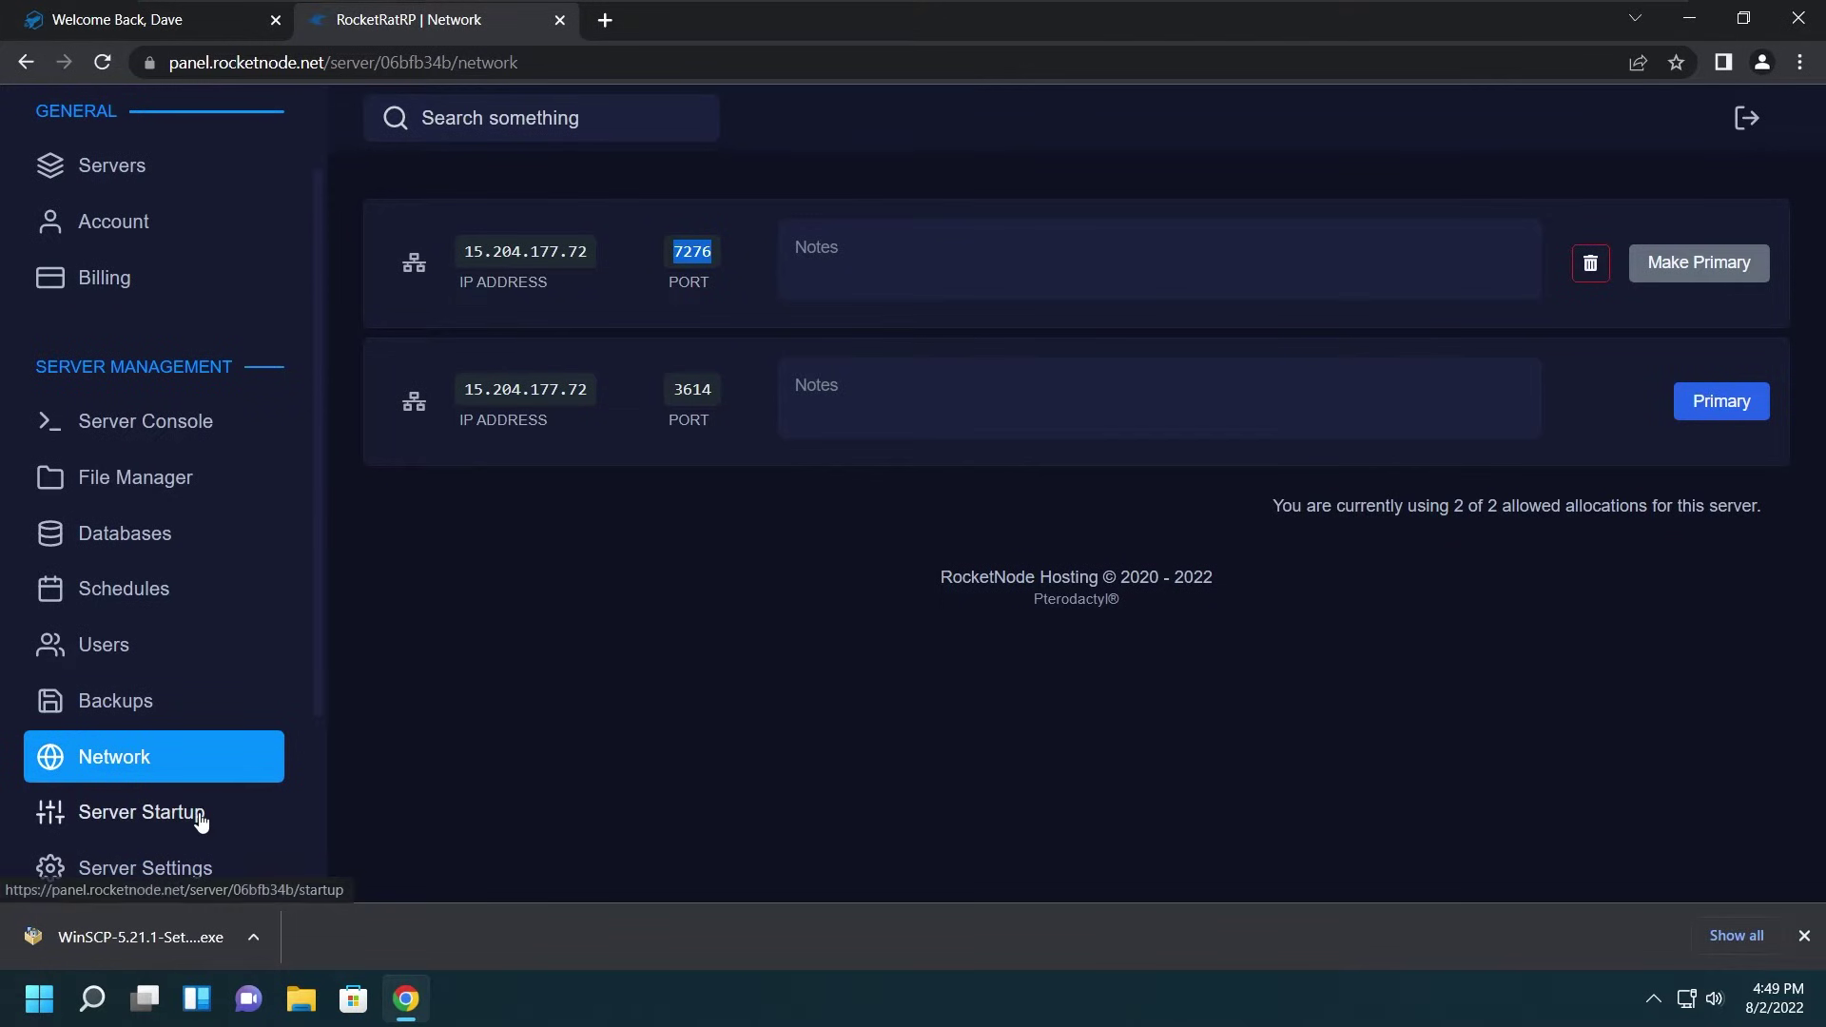
left_click(84, 815)
scroll(995, 740, "down", 3)
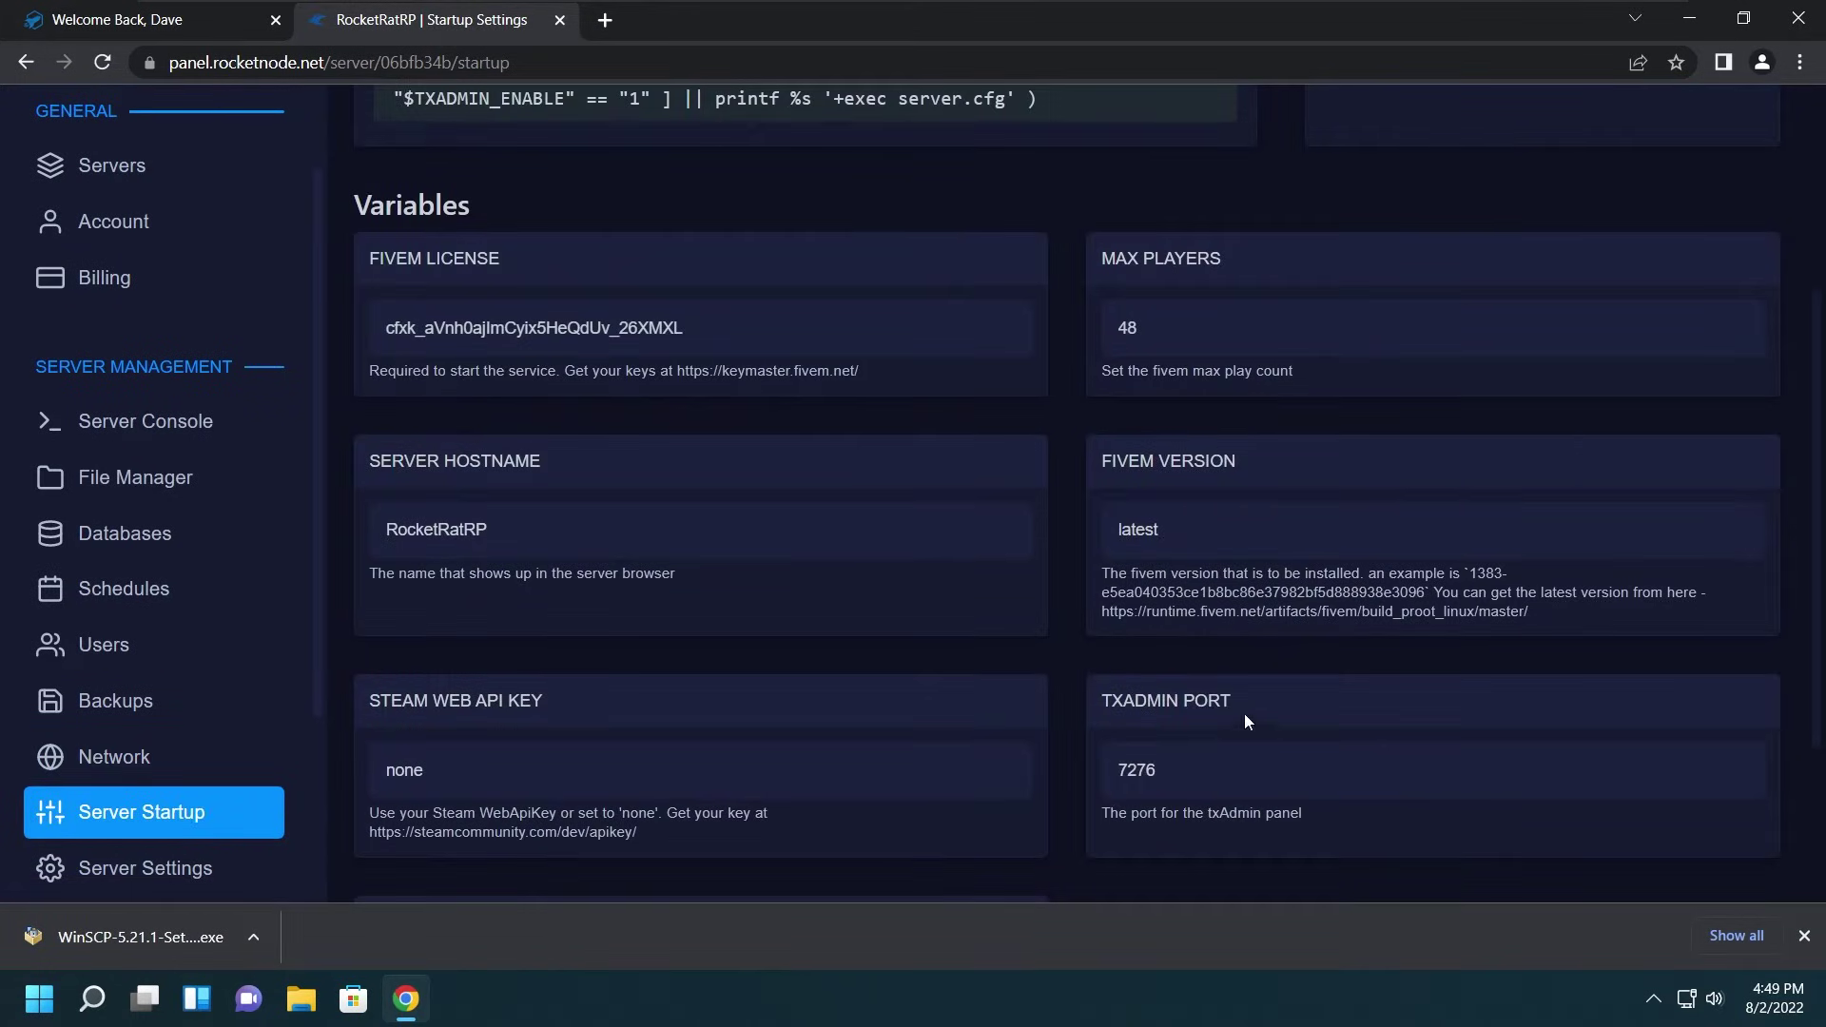
left_click_drag(1245, 715, 1108, 698)
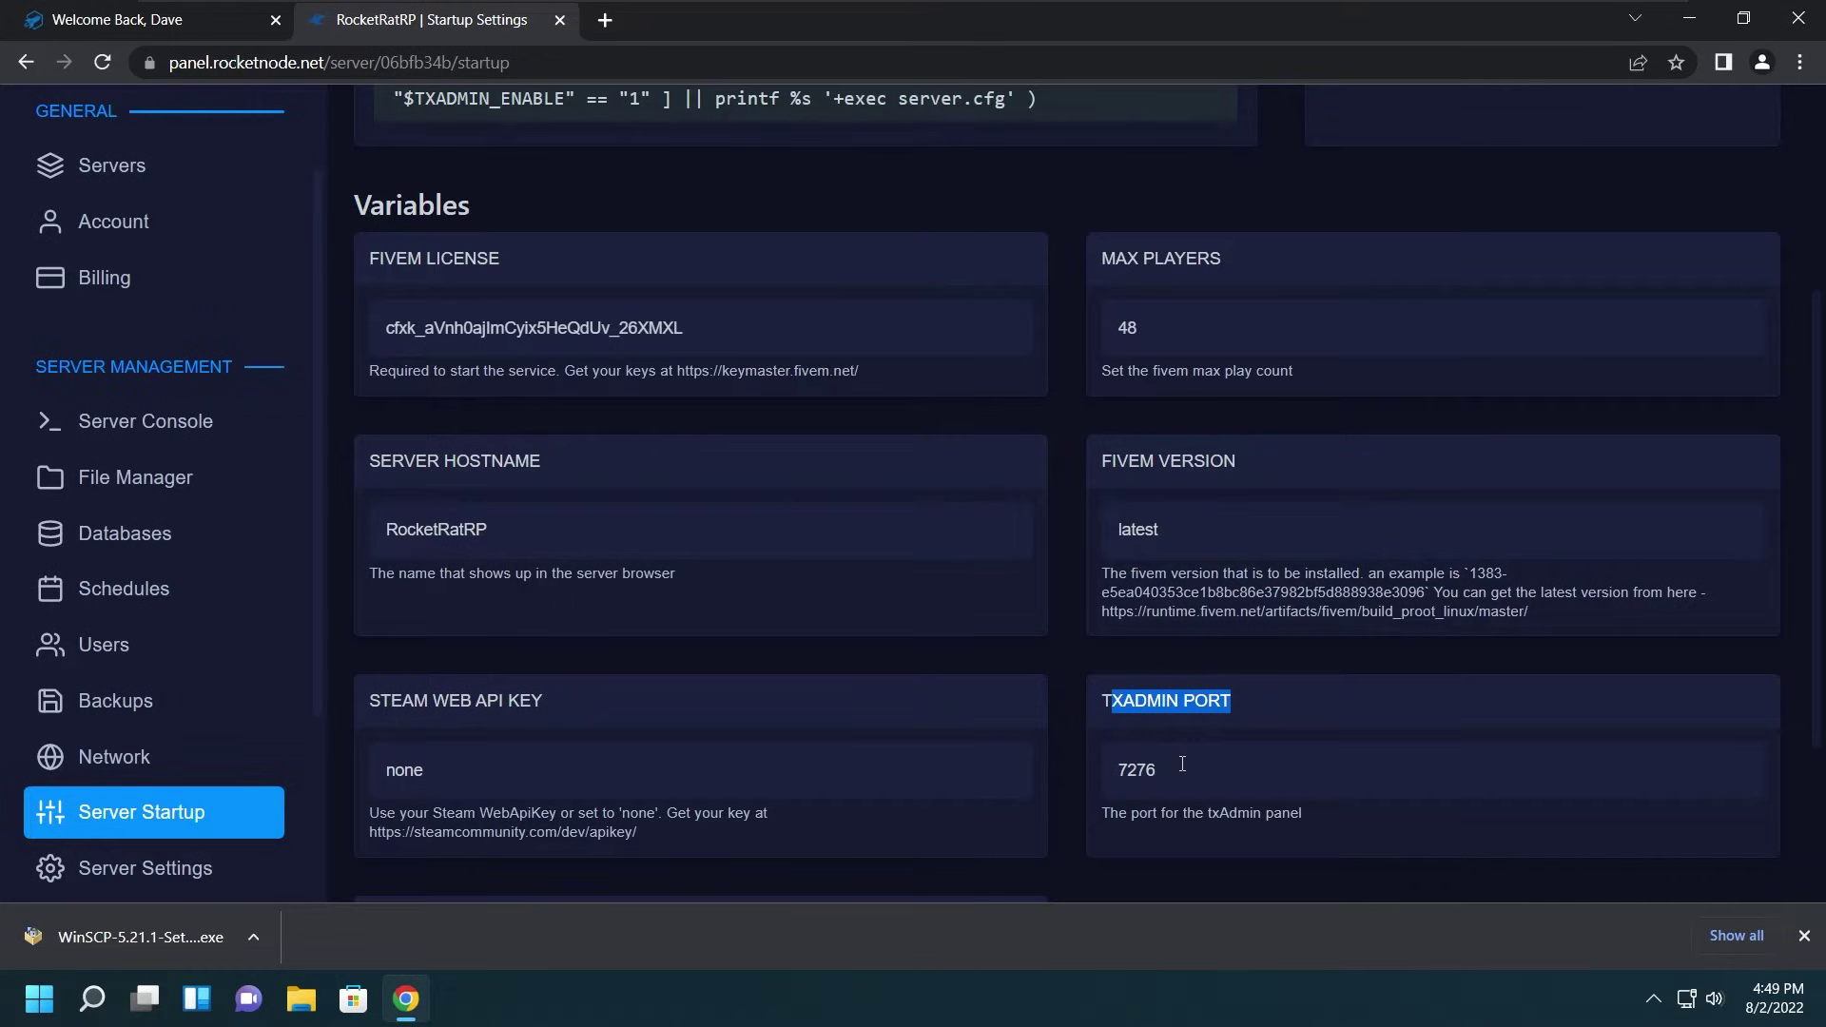
left_click_drag(1182, 764, 1035, 779)
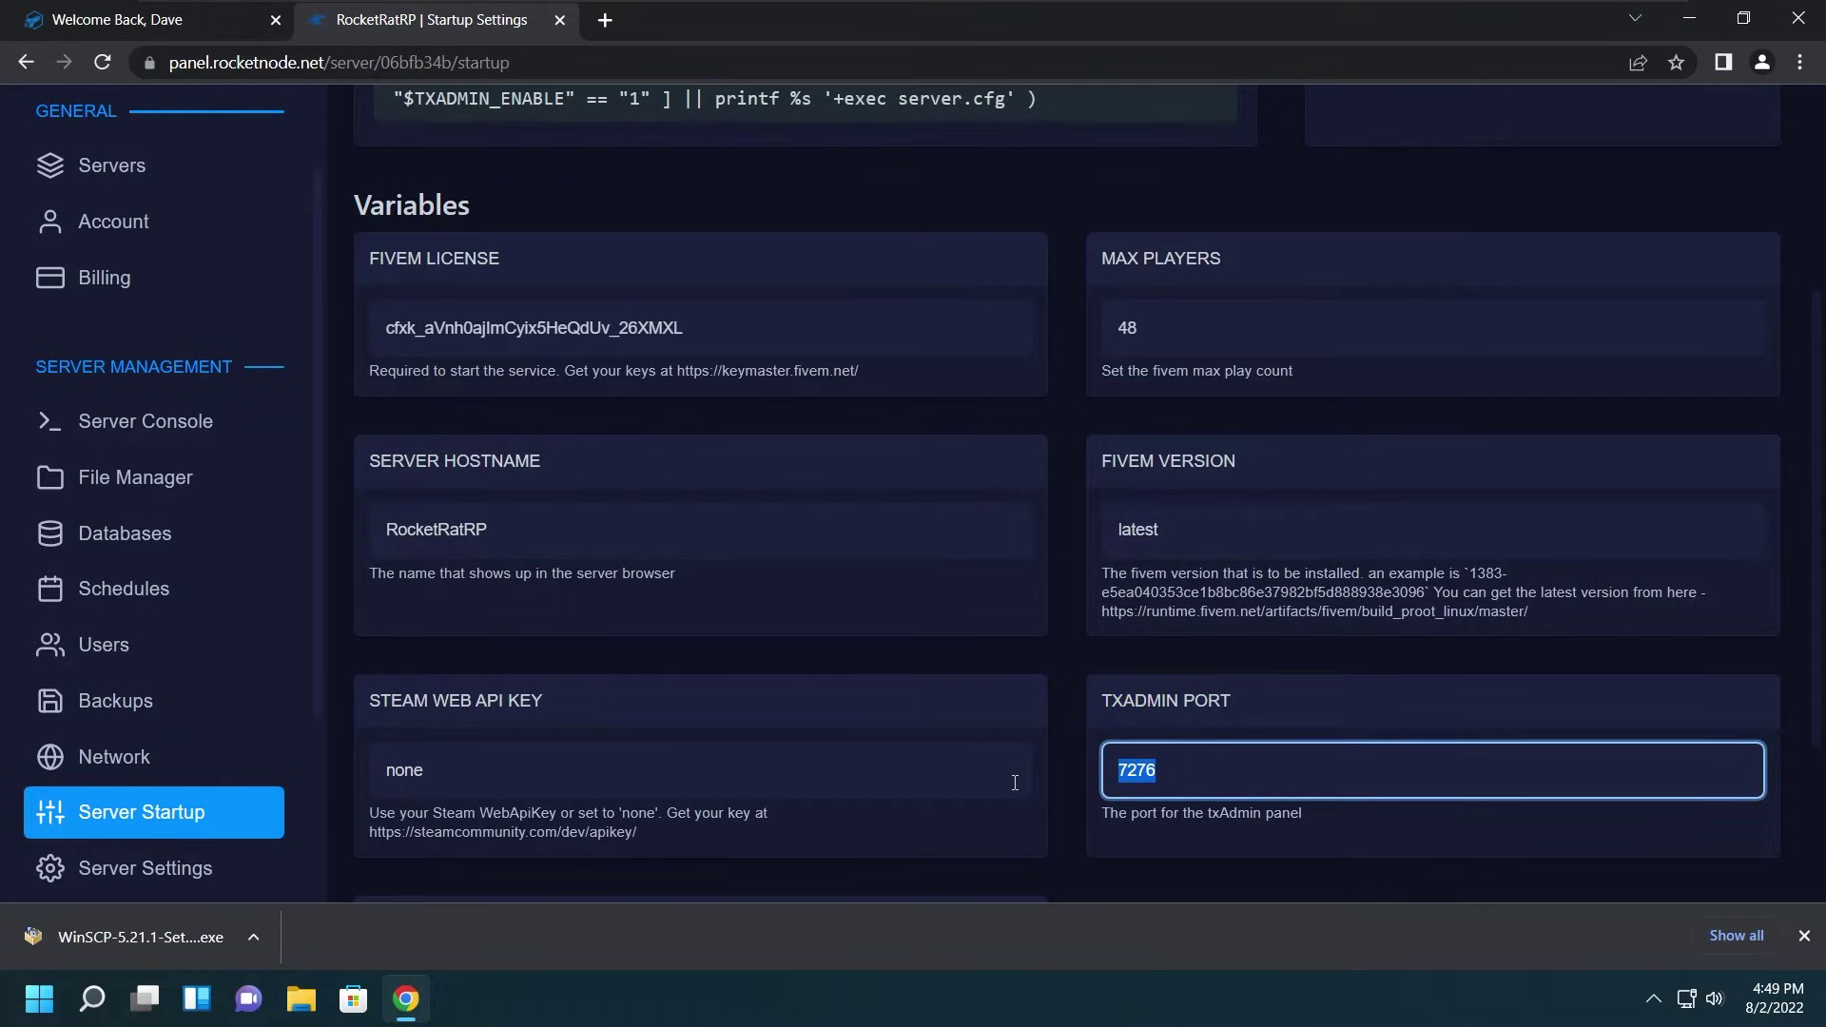
key("End")
scroll(1015, 782, "down", 1)
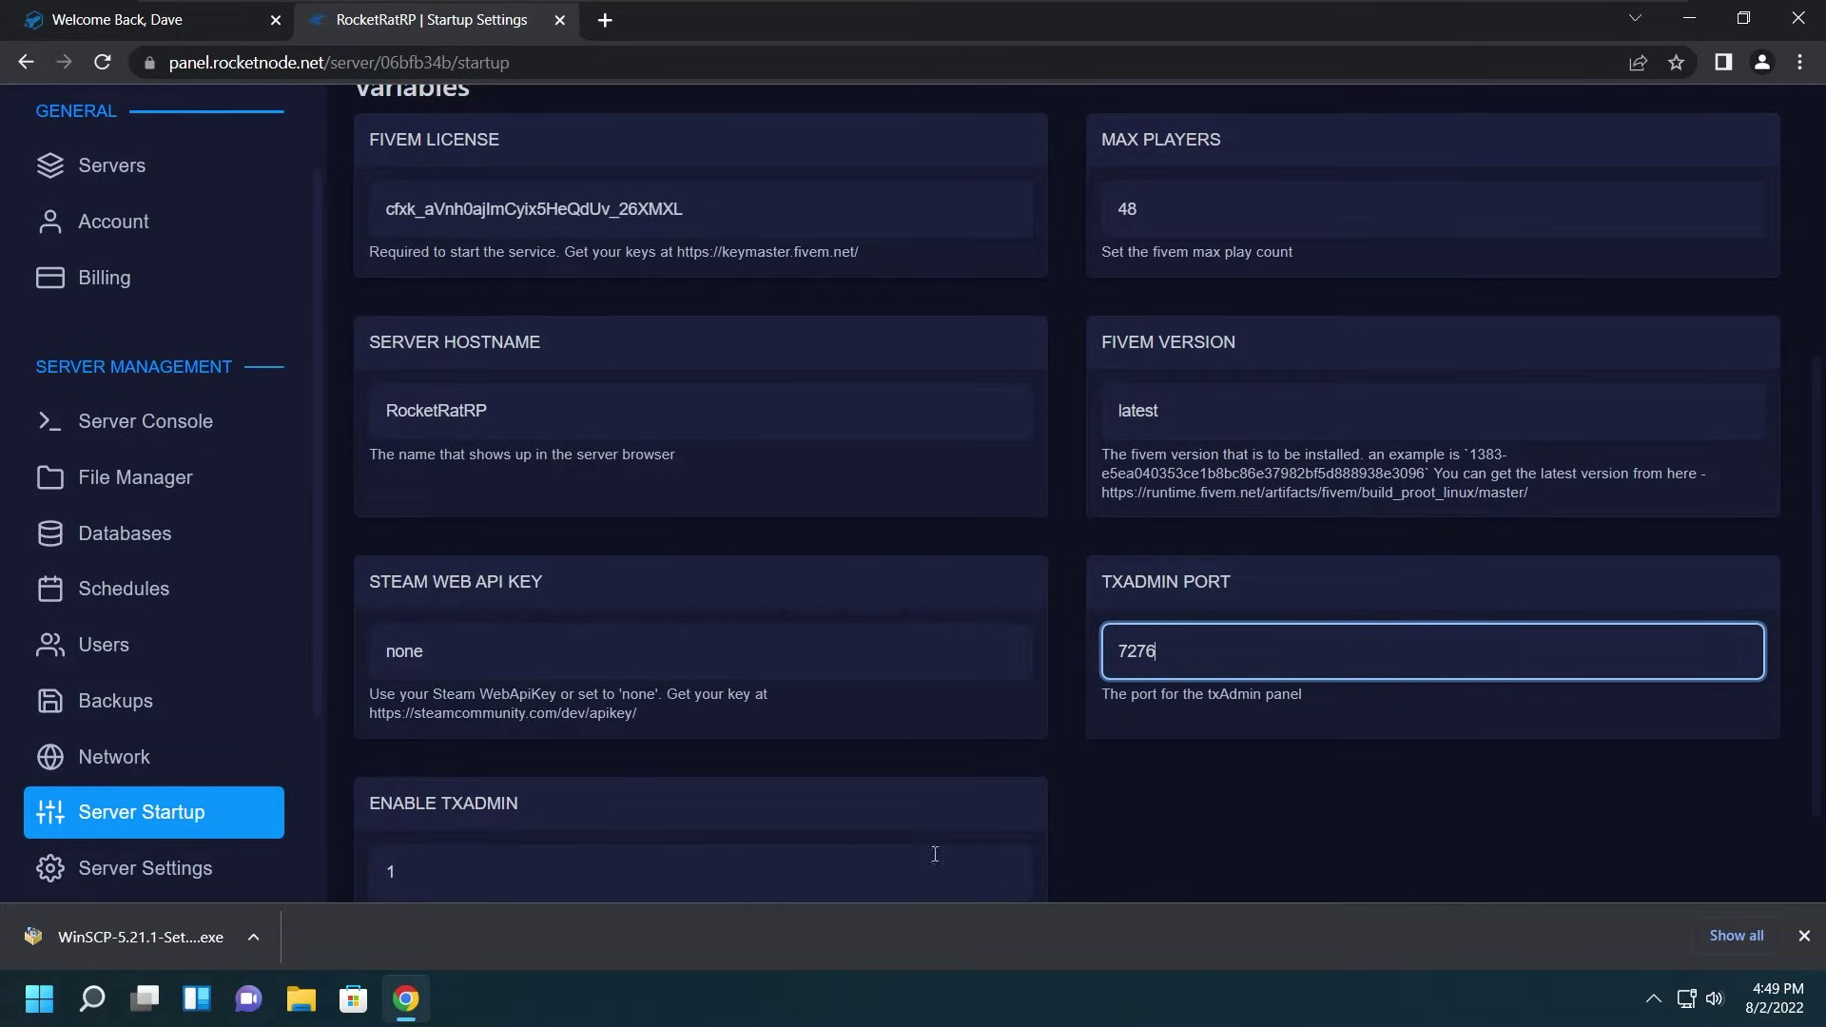
left_click(1804, 935)
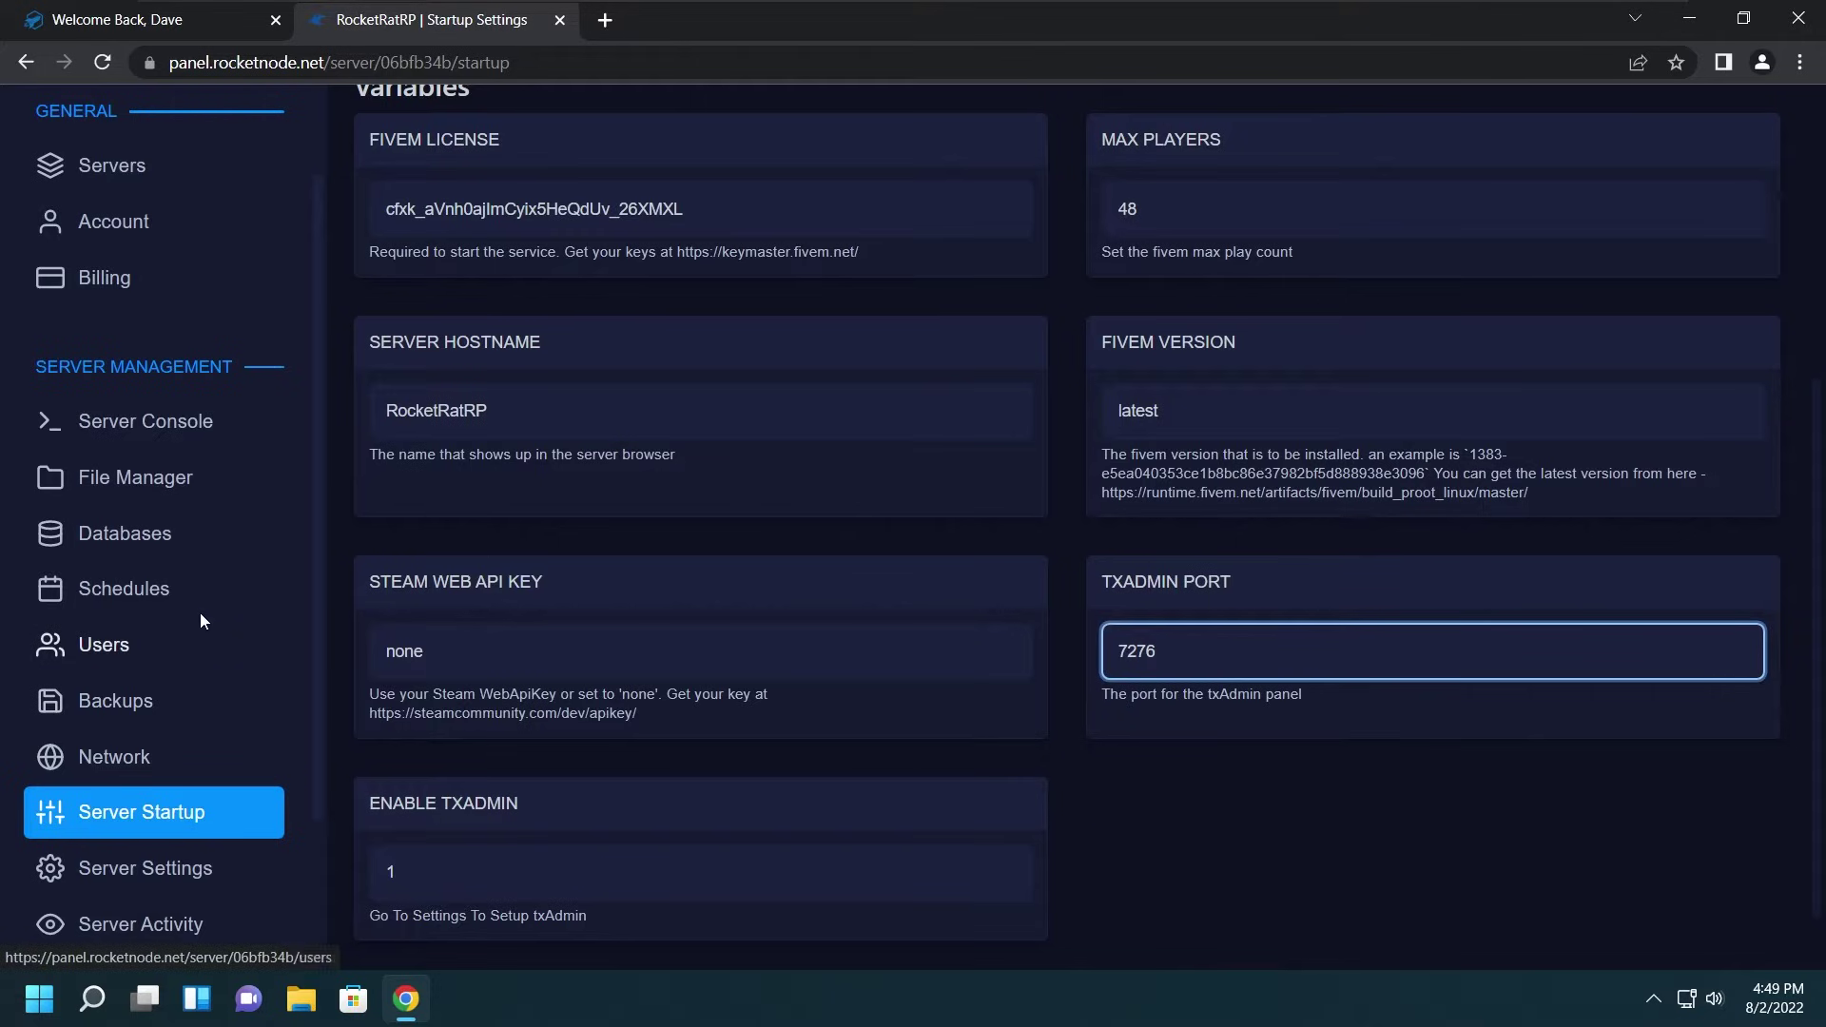
Step: Force-stop and restart the server until txAdmin reports ready at 15.204.177.72:7276 with a PIN
left_click(133, 420)
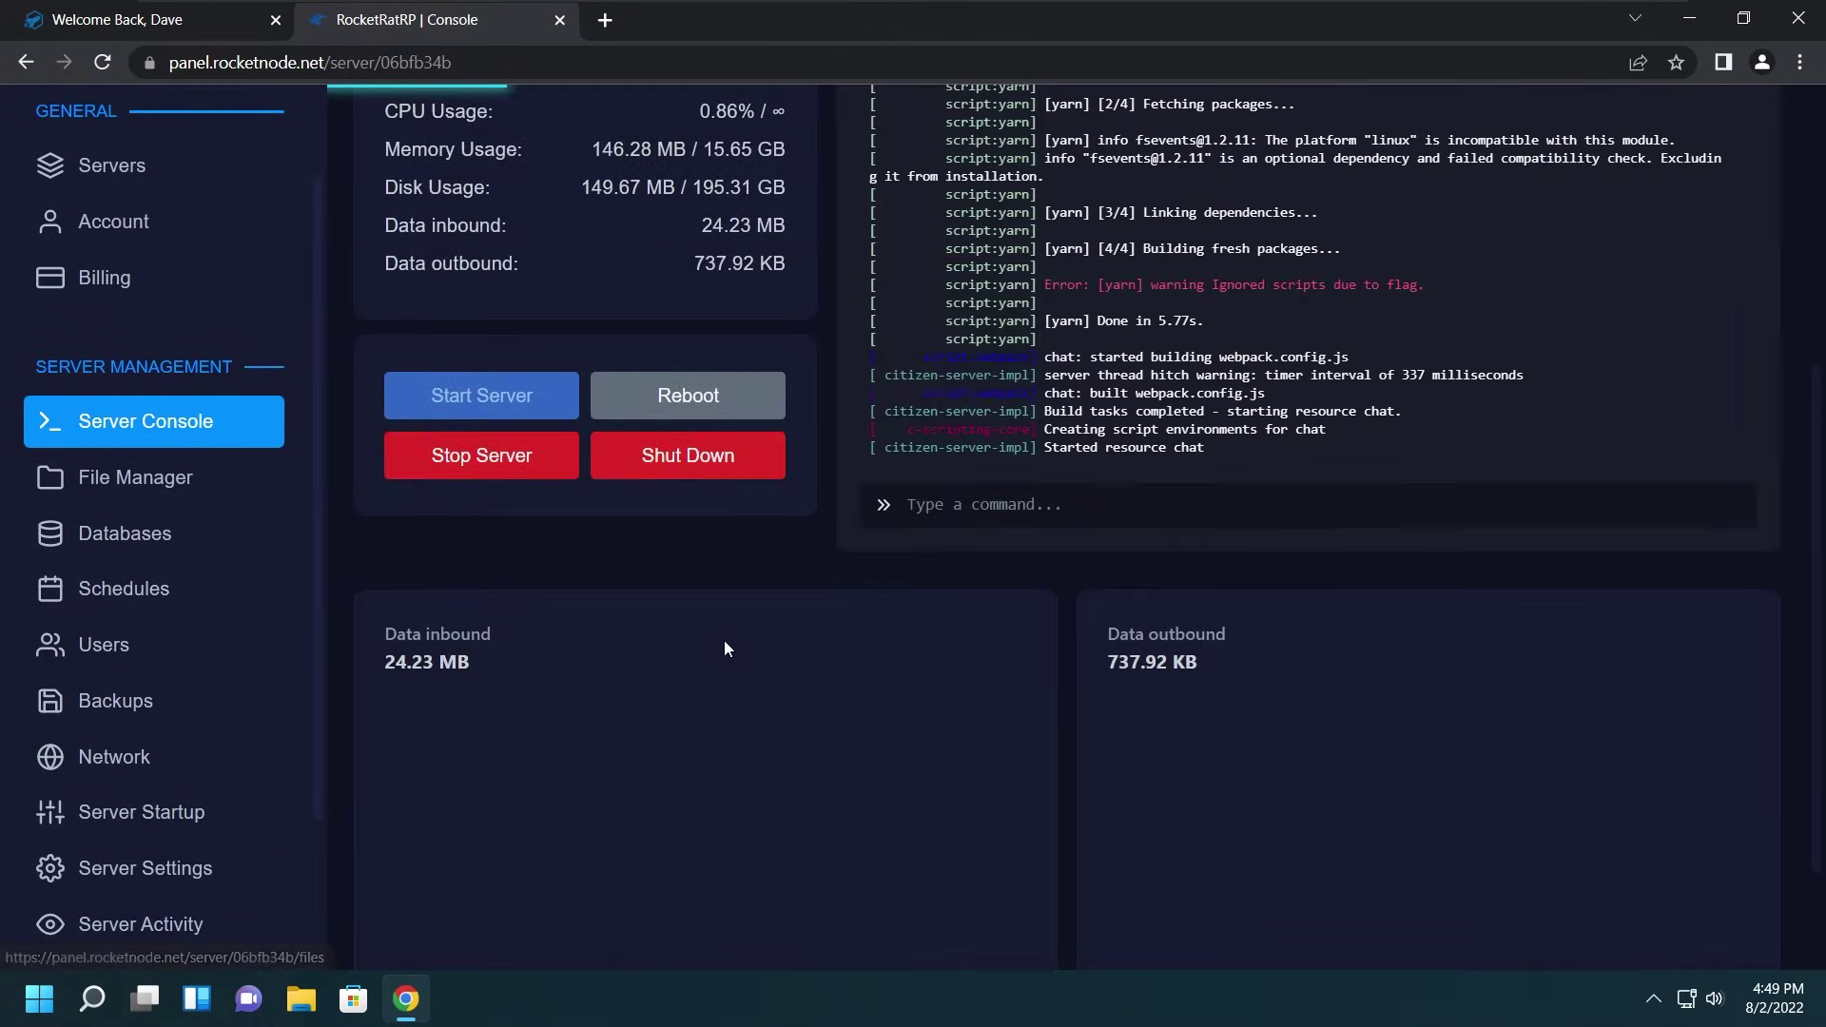
left_click(704, 466)
left_click(1158, 594)
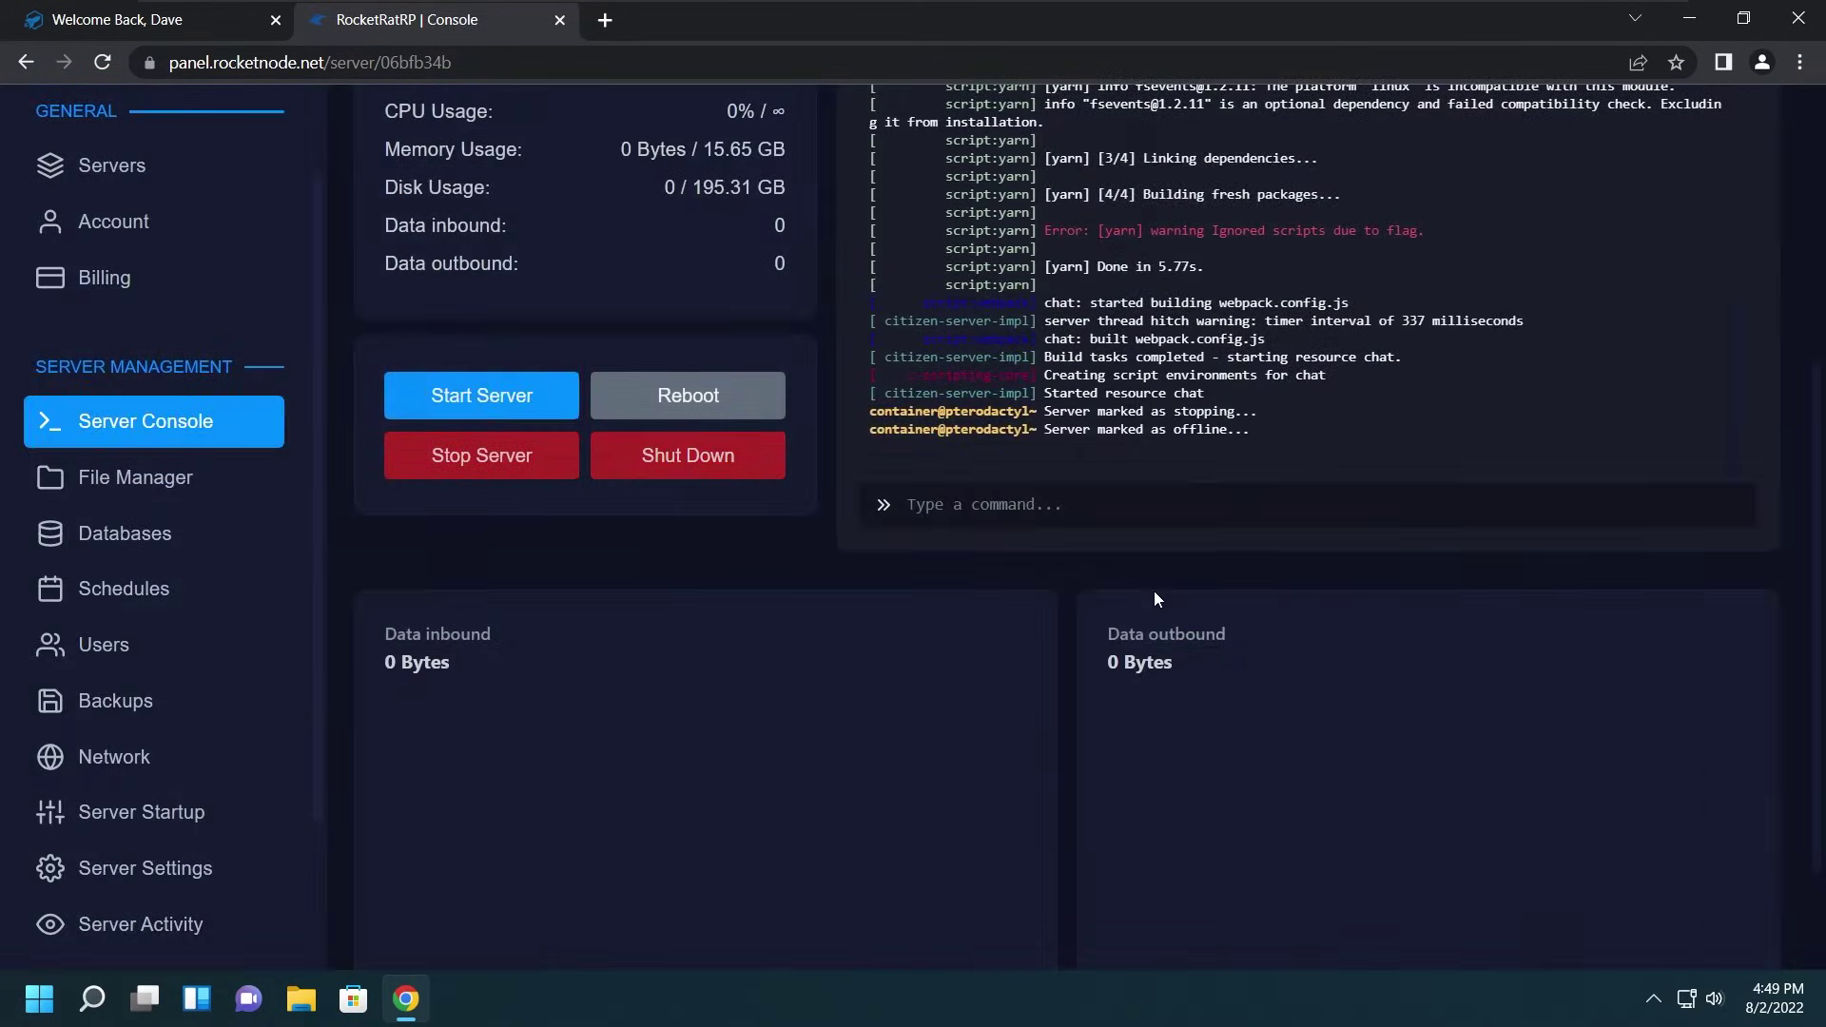
left_click(515, 424)
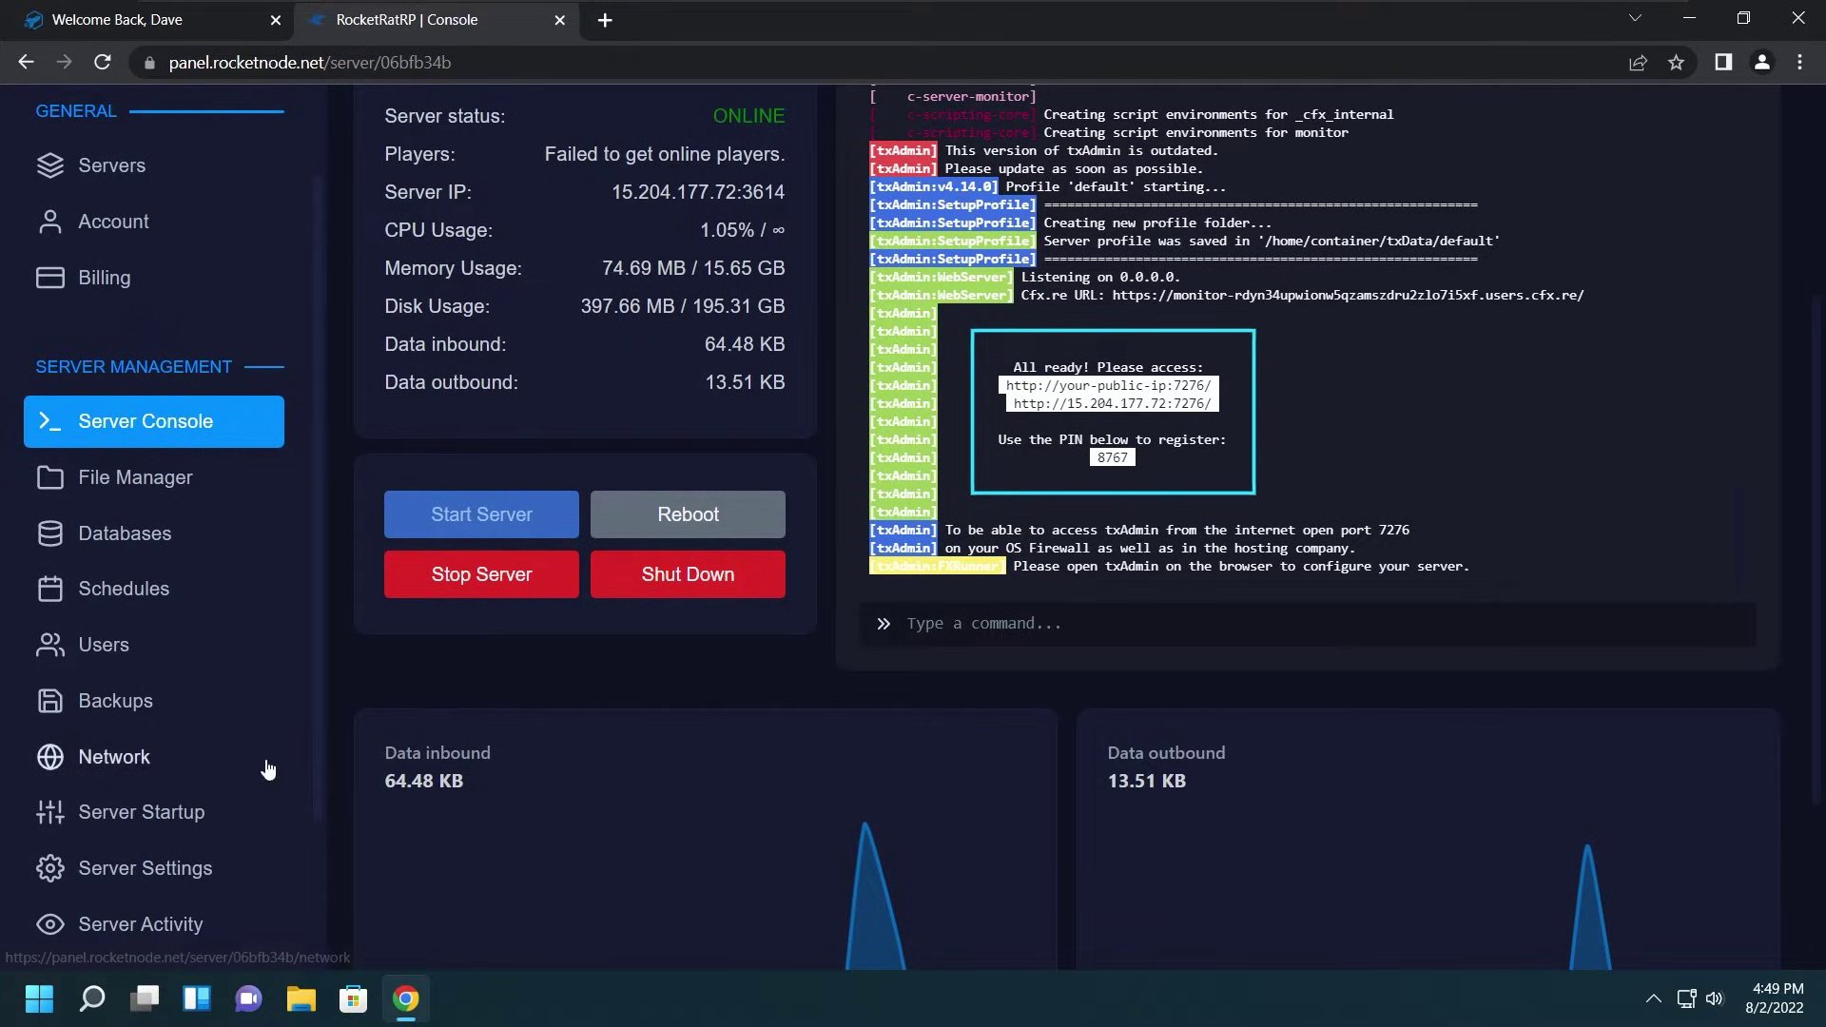
scroll(214, 710, "down", 2)
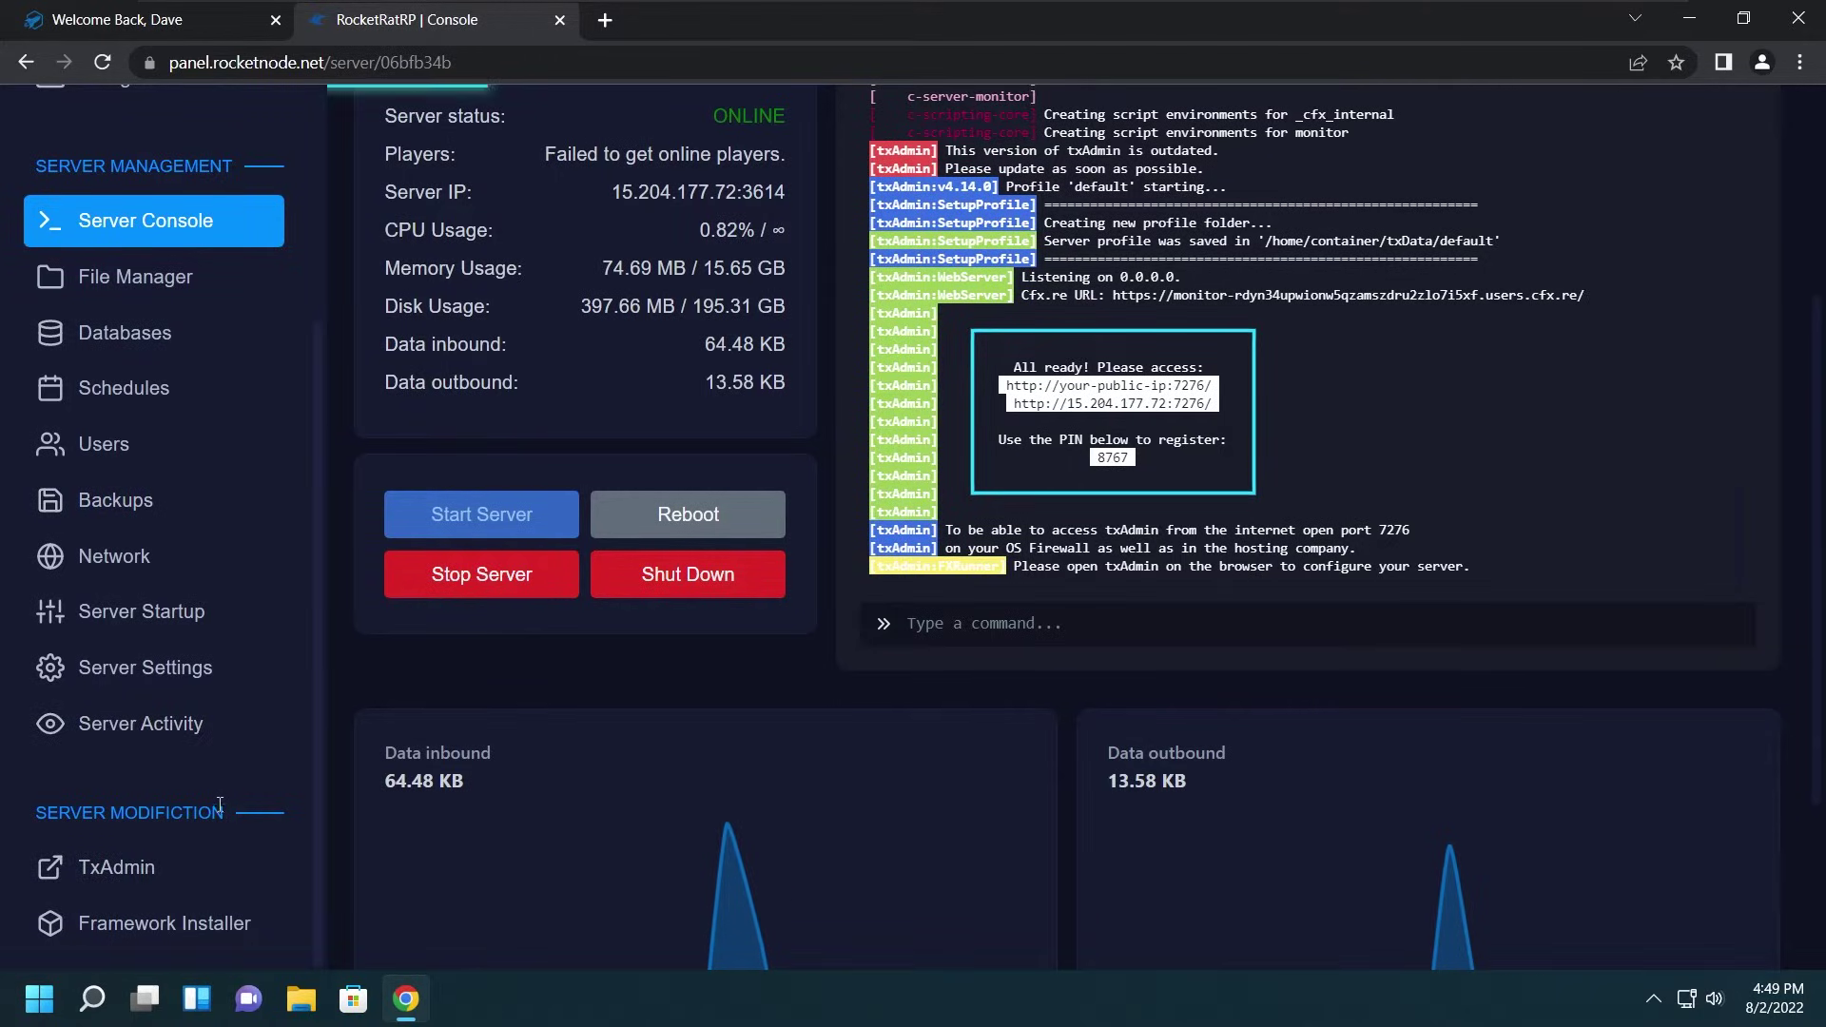
Step: Copy the registration PIN from the console into txAdmin and link the Cfx.re account
left_click(143, 867)
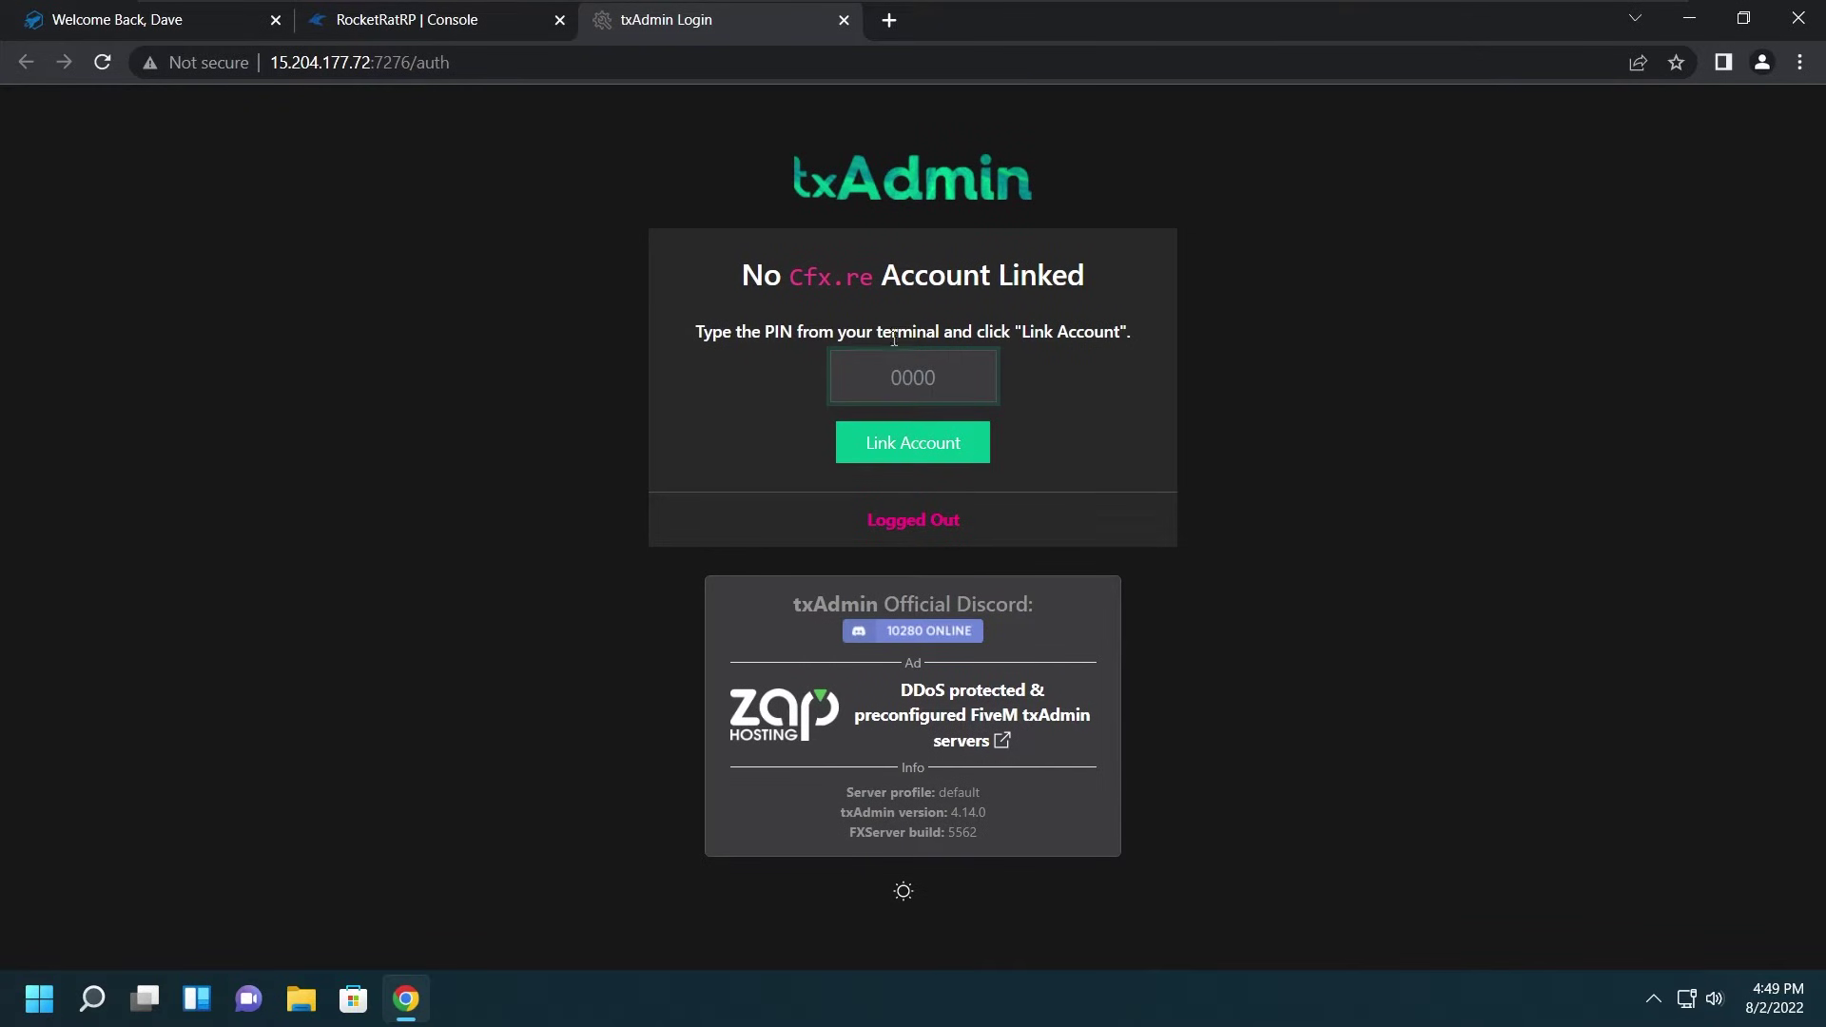
left_click(468, 27)
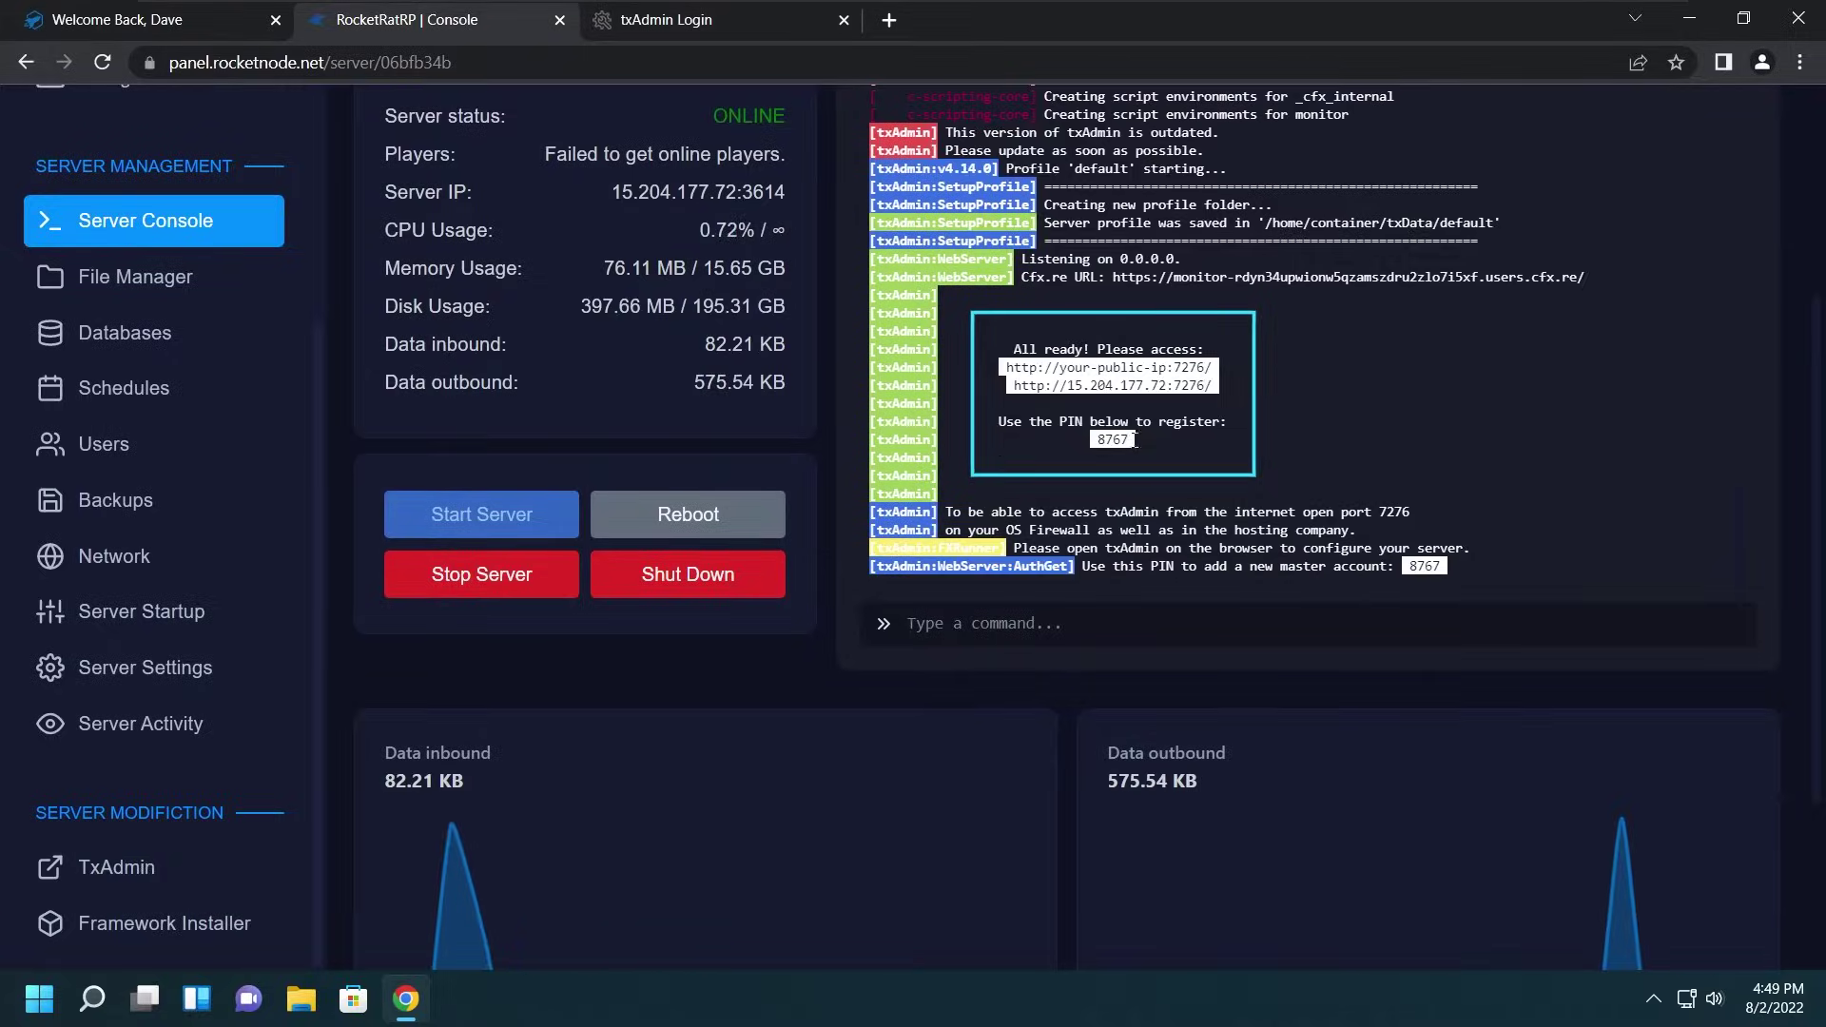
left_click_drag(1135, 439, 1094, 439)
right_click(1103, 440)
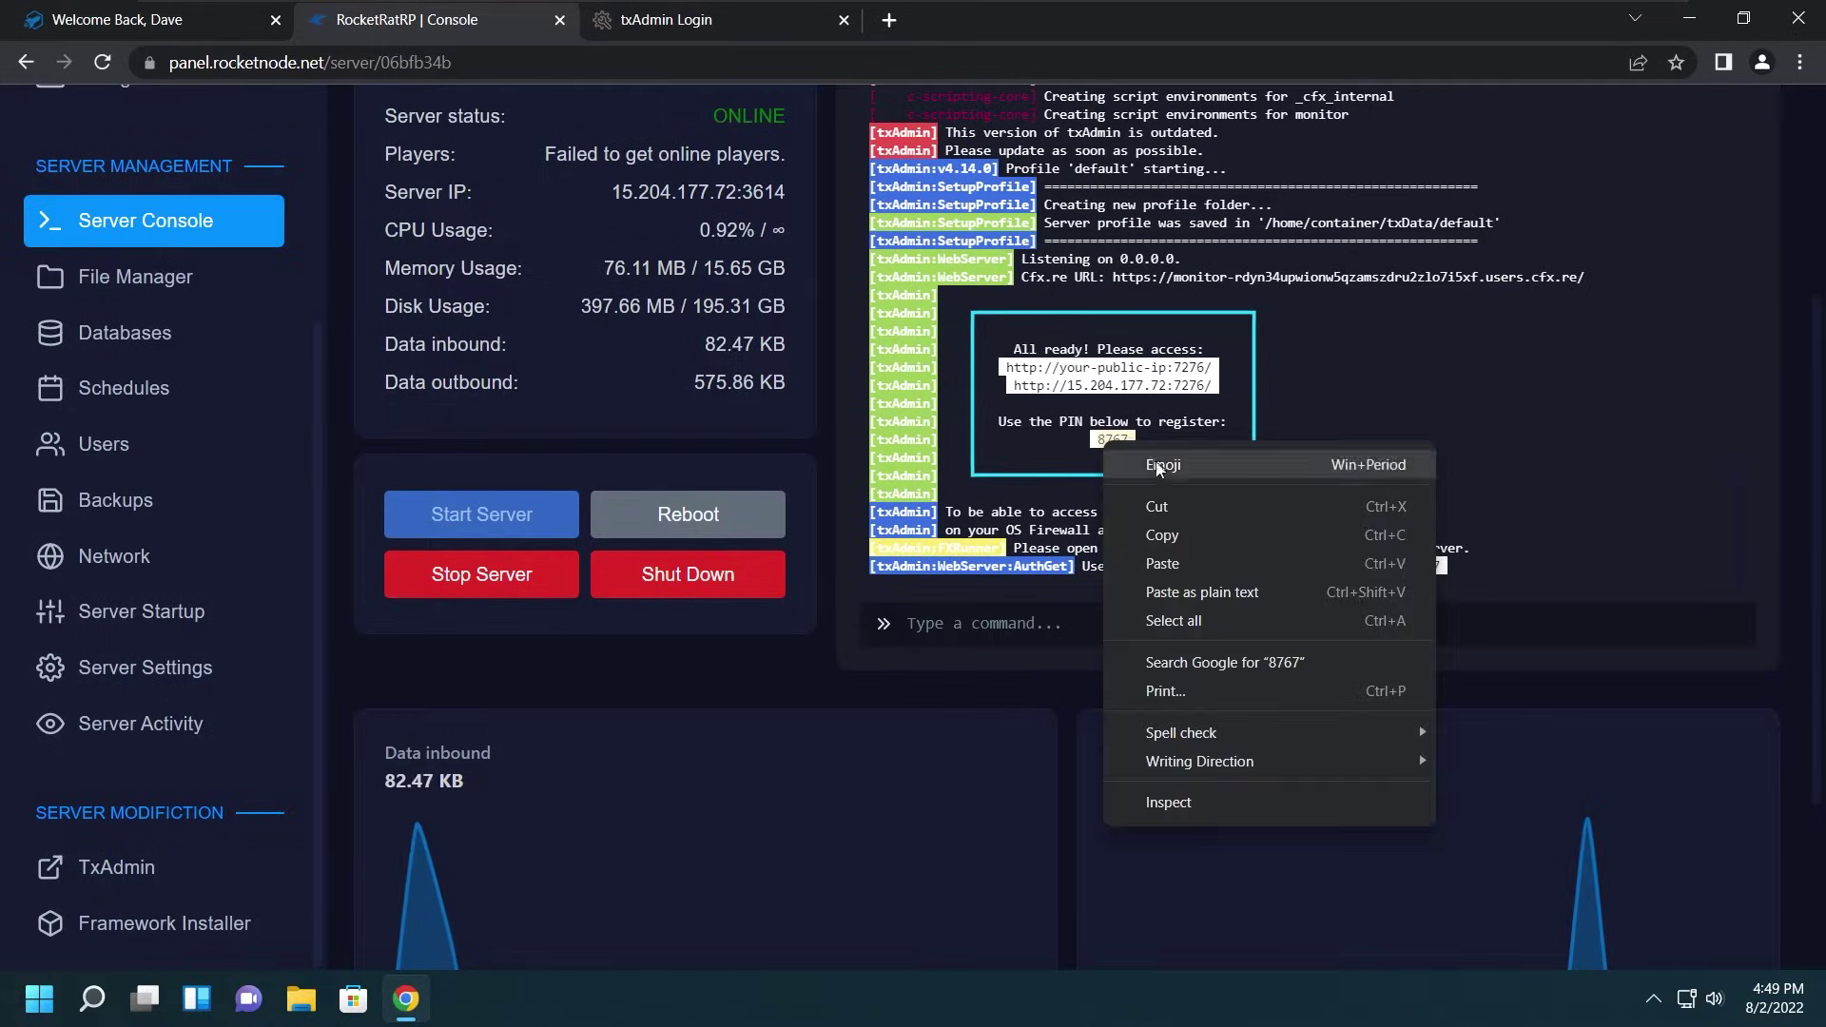
left_click(1192, 536)
left_click(709, 19)
right_click(882, 375)
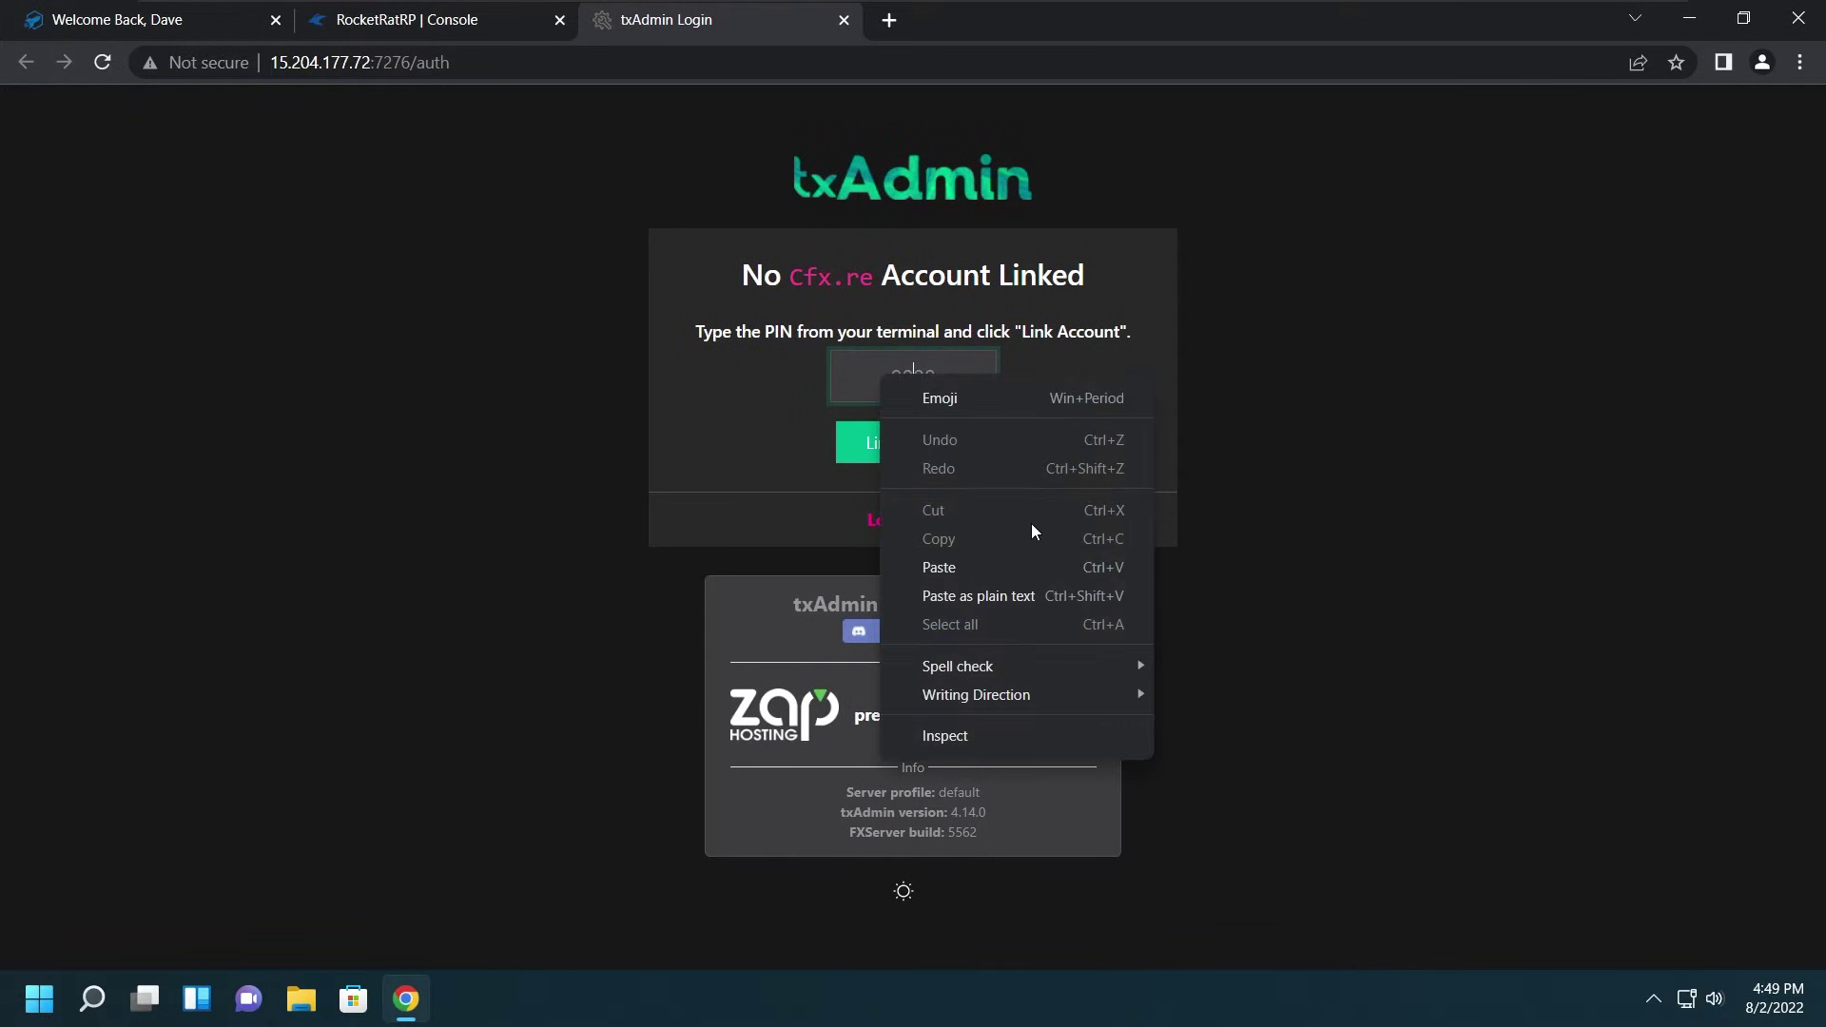
left_click(1018, 568)
left_click(943, 456)
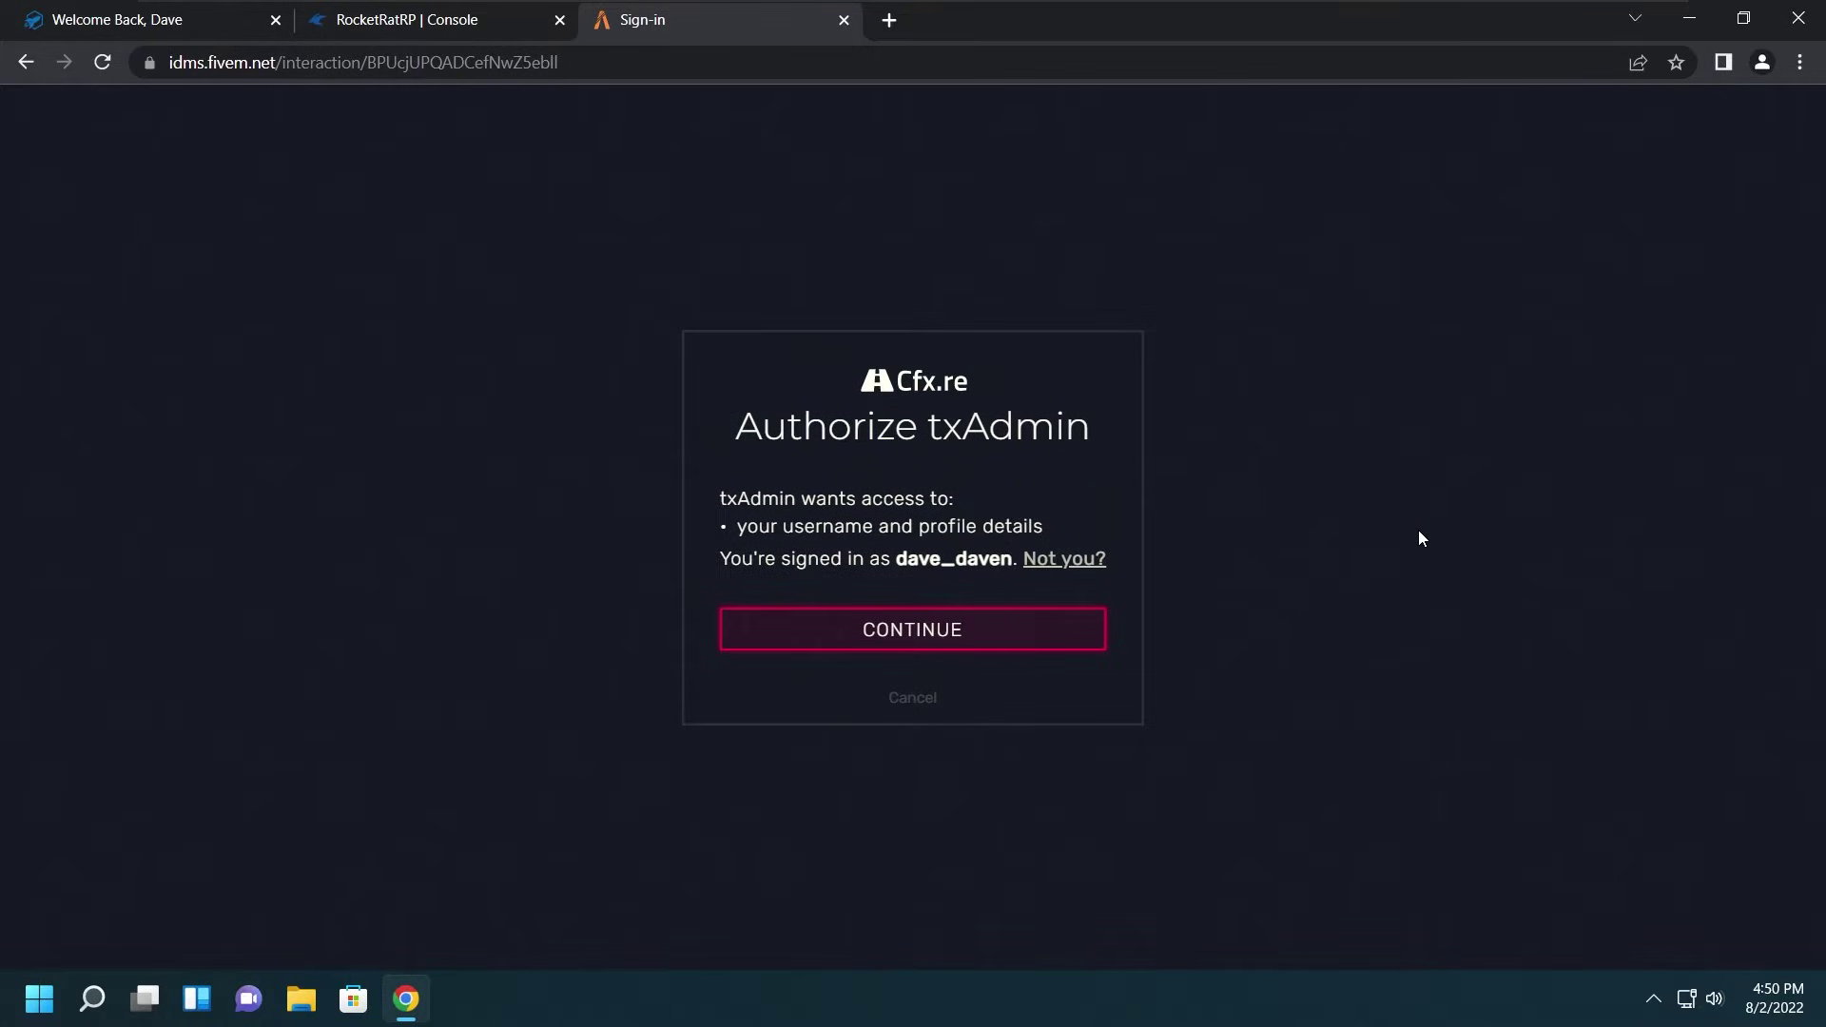
Step: Authorize the Cfx.re profile, set and confirm a backup password, accept the ToS, and create the master account
left_click(1082, 644)
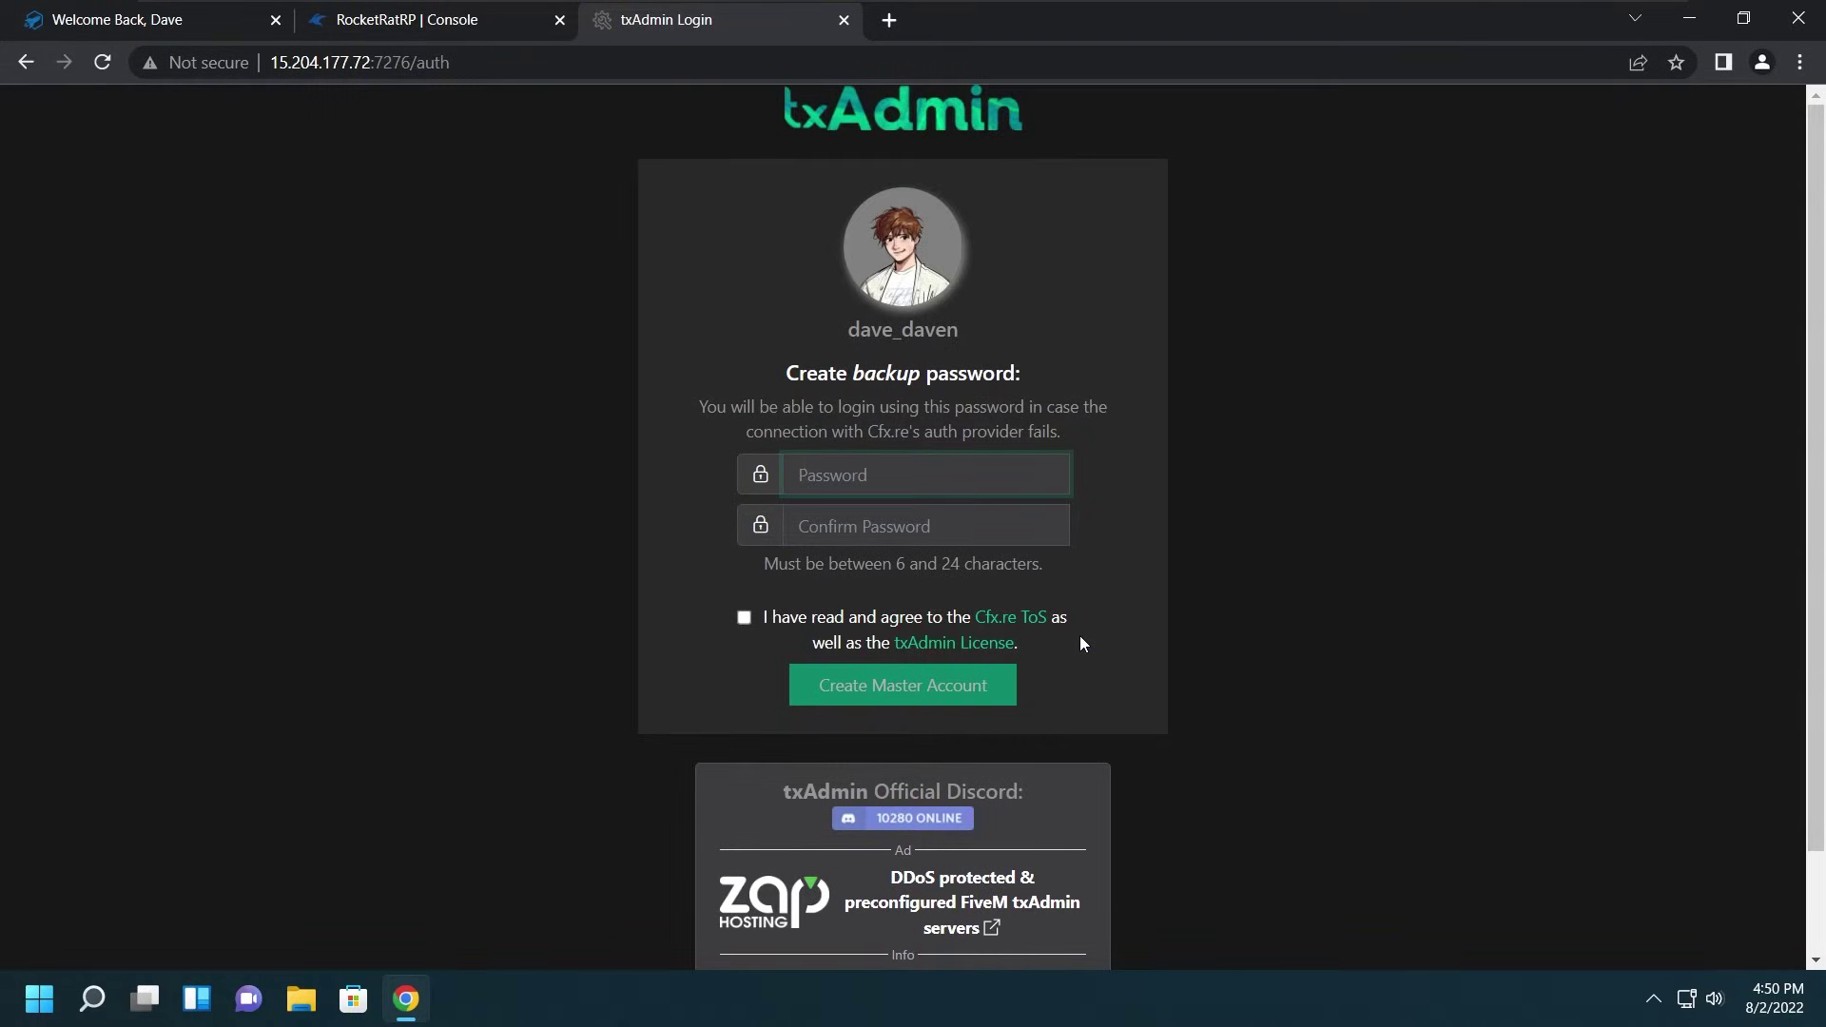
type("*********")
left_click(970, 508)
type("***")
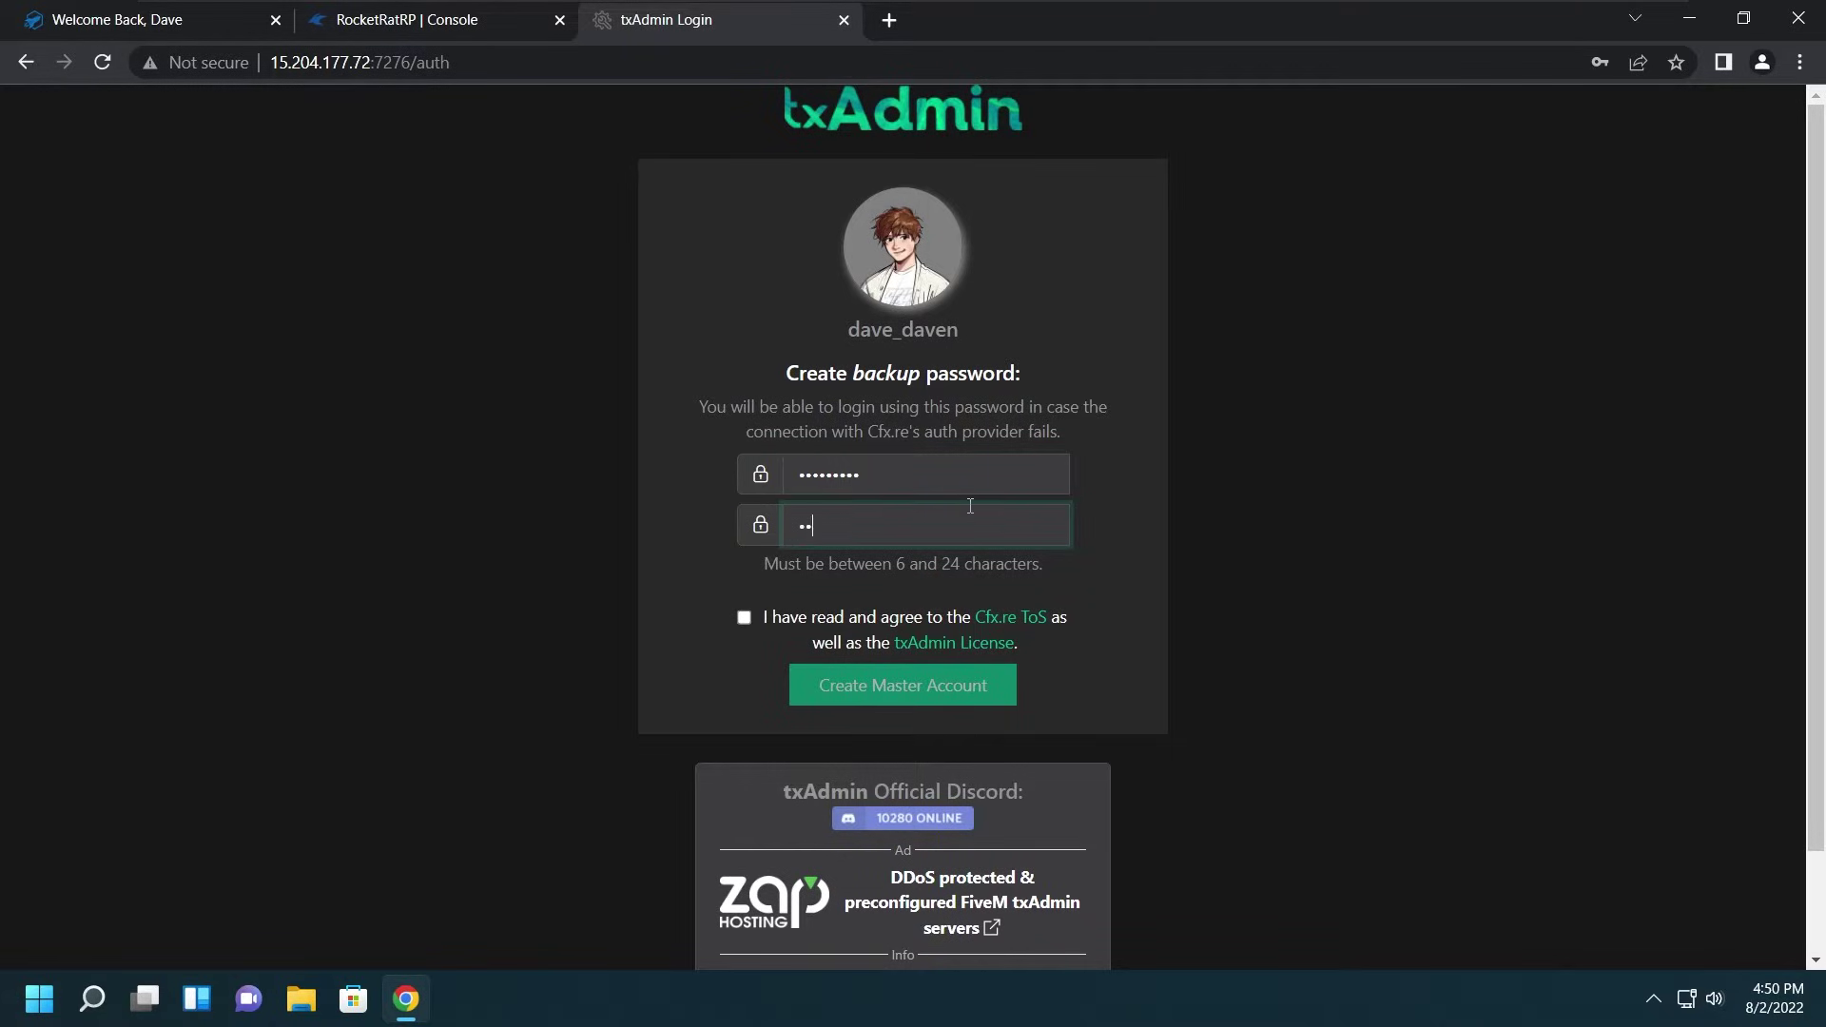
type("****")
left_click(783, 611)
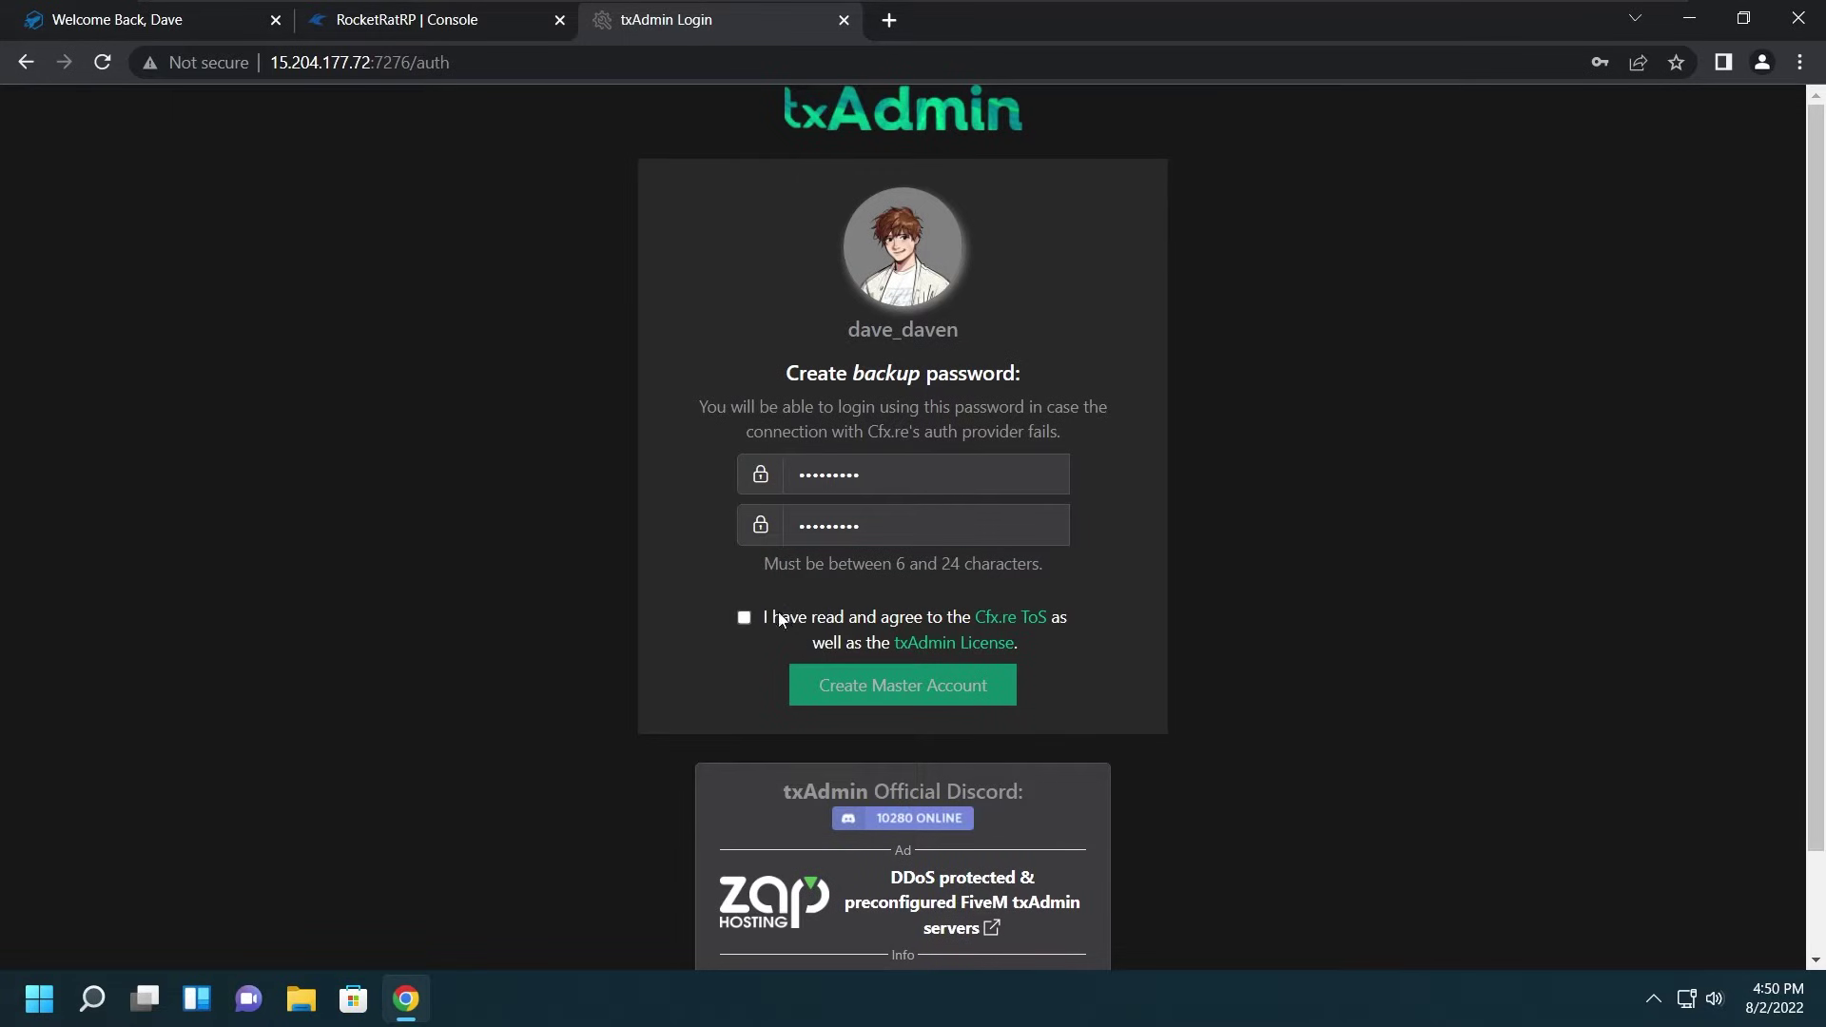
left_click(750, 623)
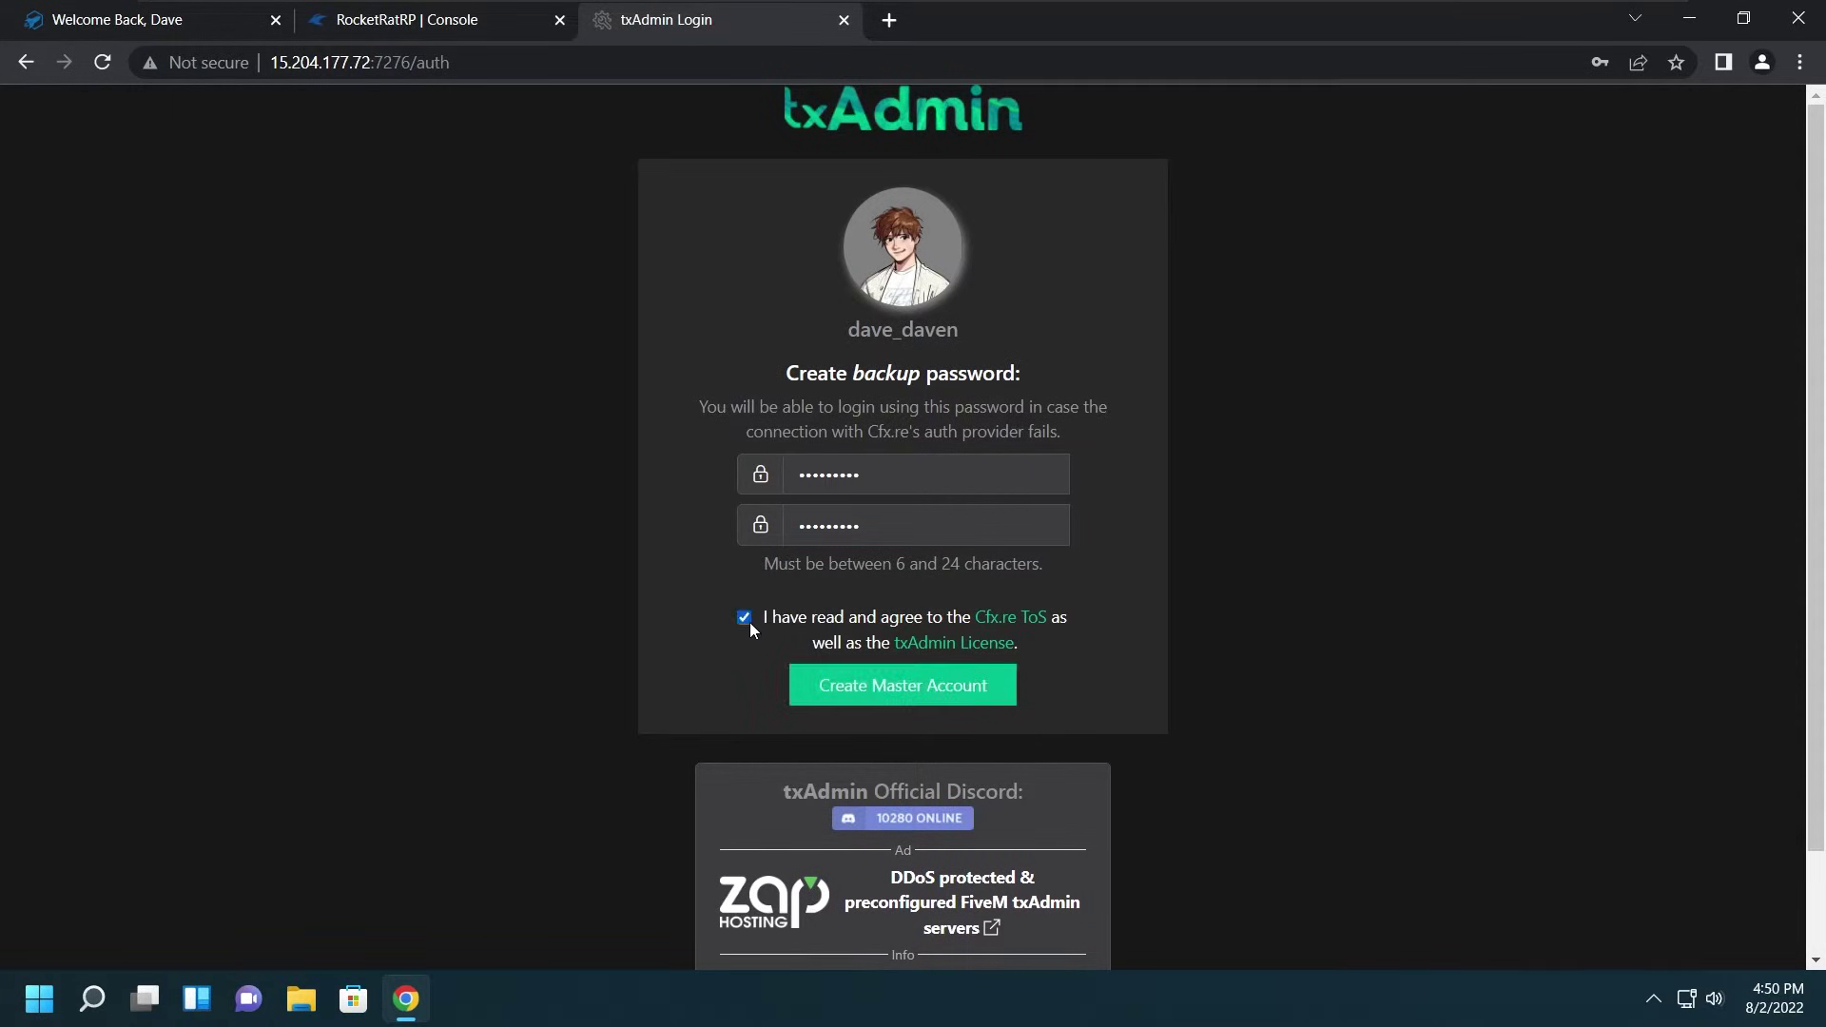
left_click(868, 688)
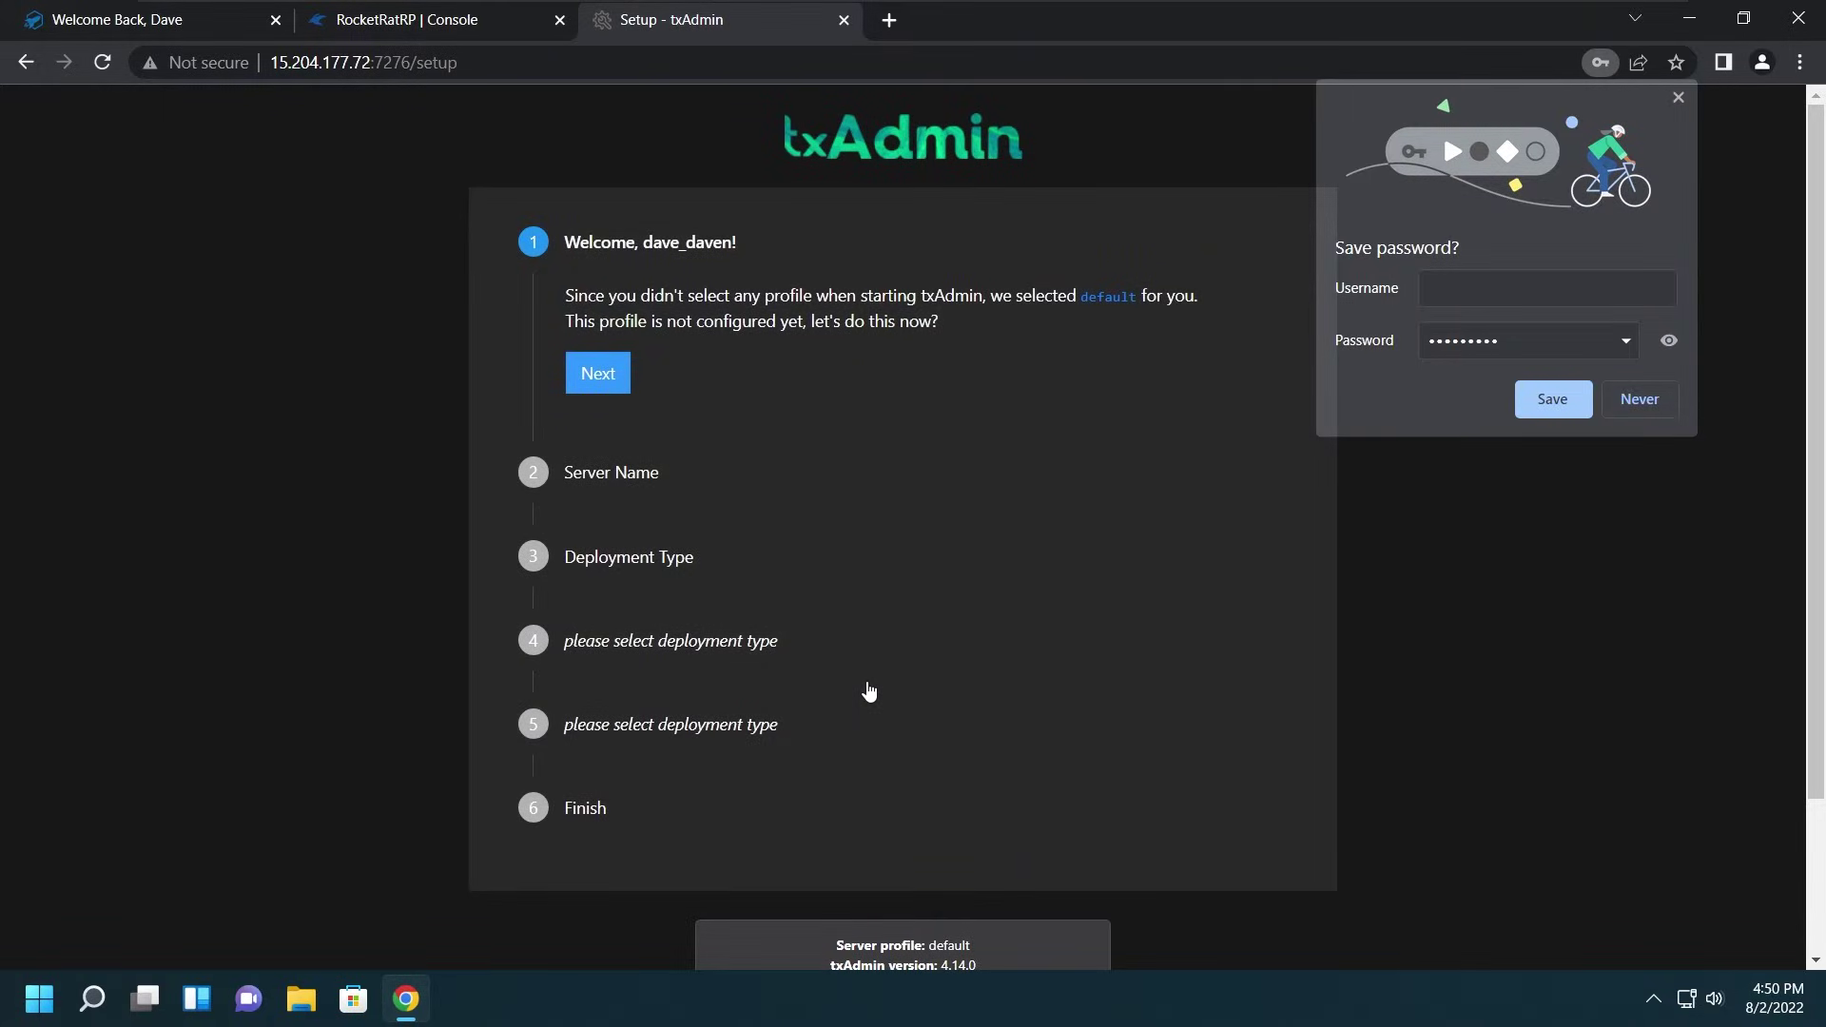
Step: Decline Chrome's password save, start the default profile setup, and replace change-me with RocketRatRP
left_click(1645, 412)
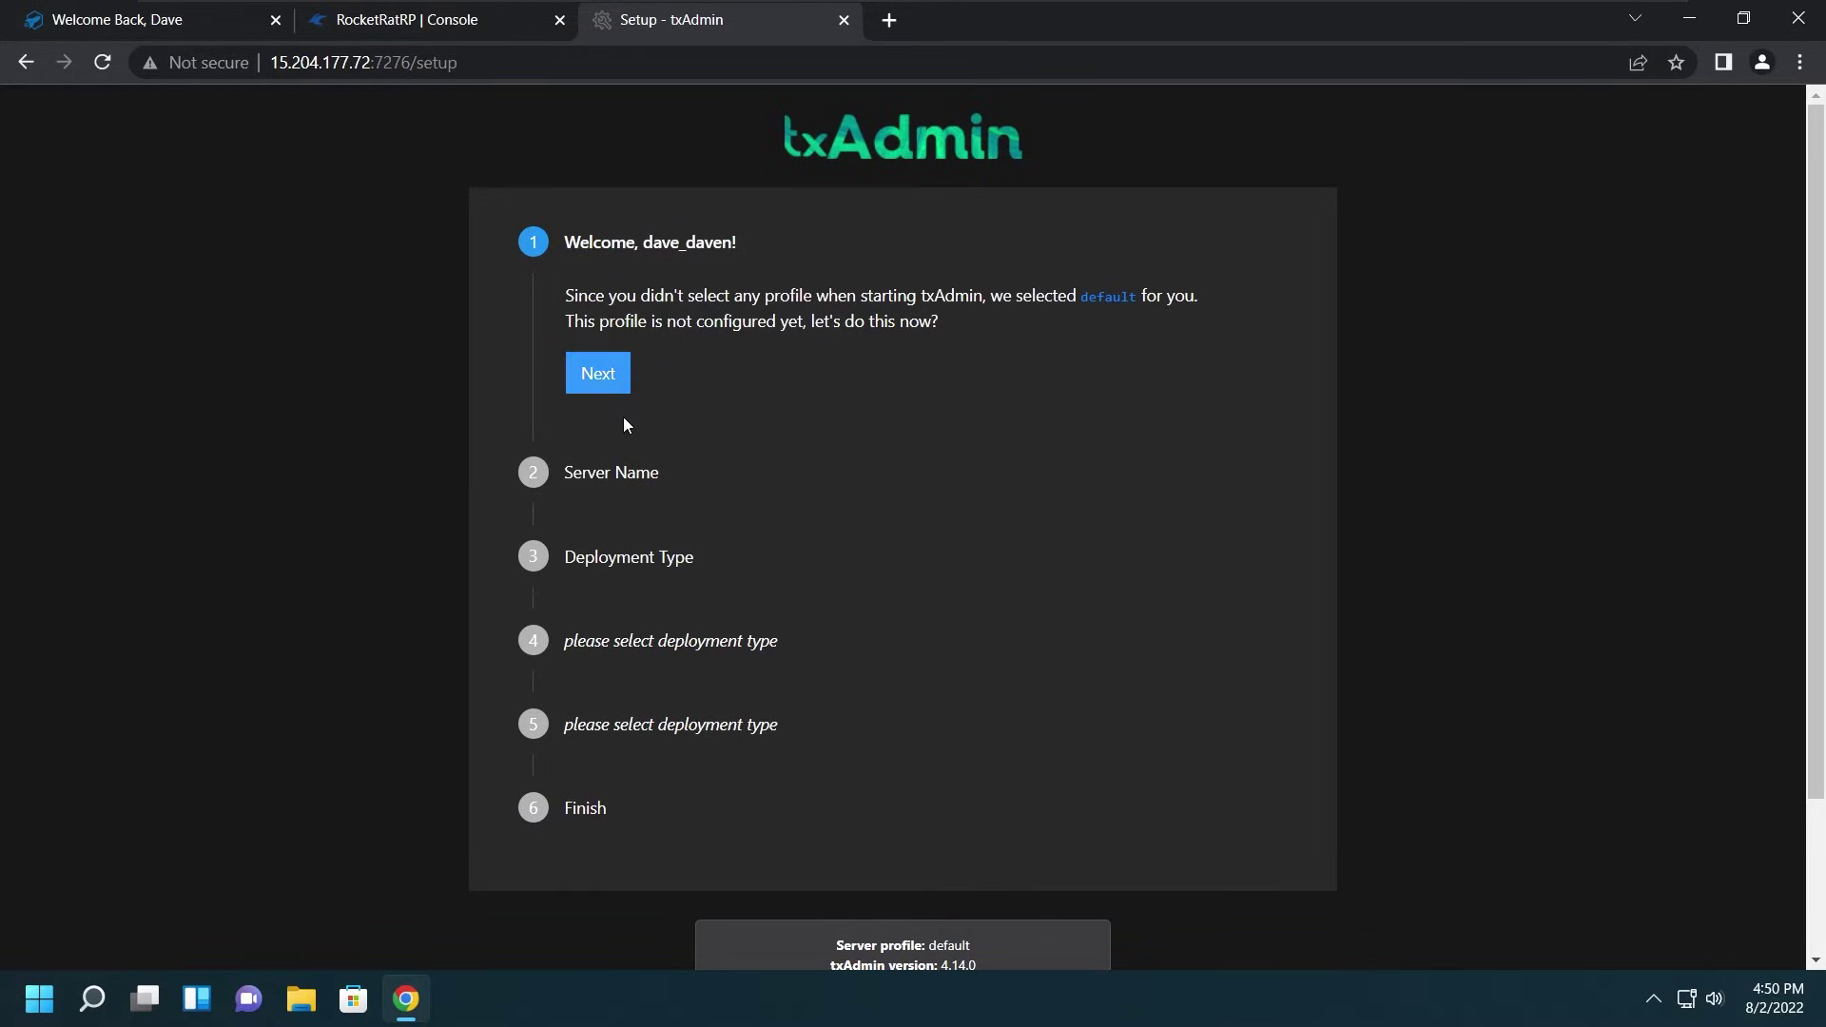
left_click(602, 390)
left_click(607, 373)
left_click(813, 413)
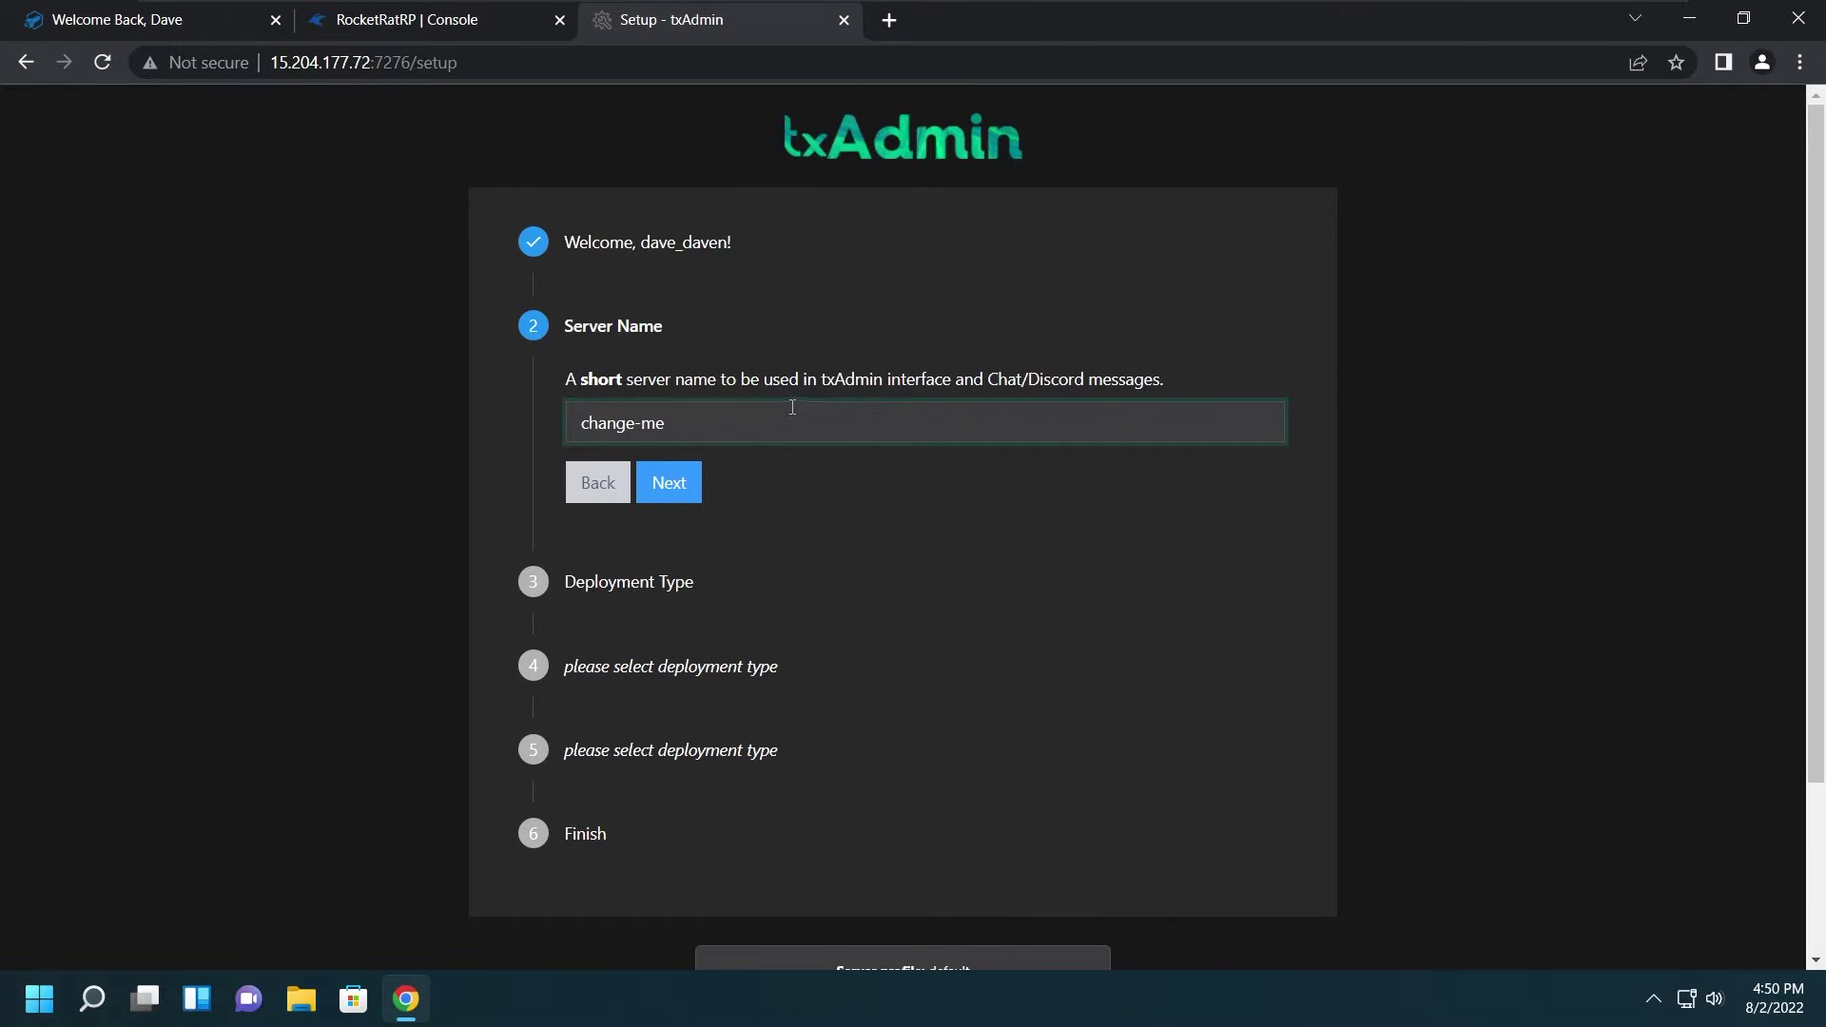
key("ctrl+a")
key("BackSpace")
type("R")
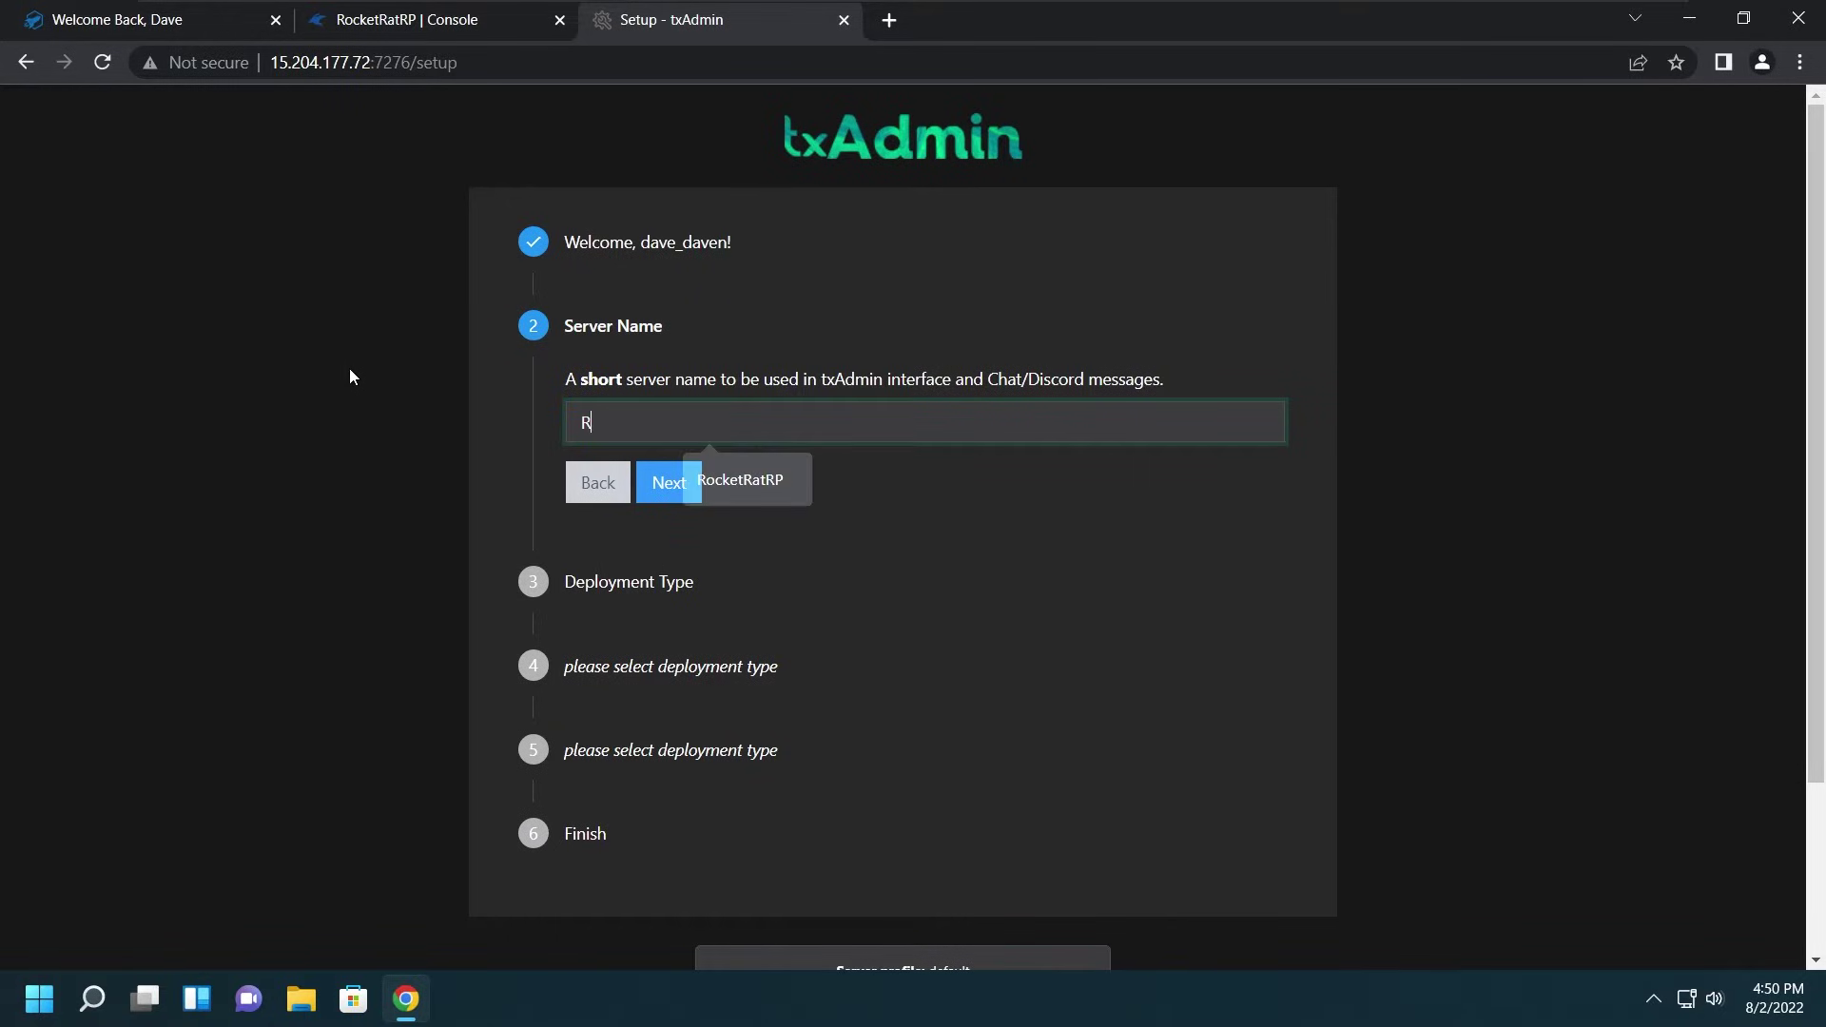
type("ocketRatRP")
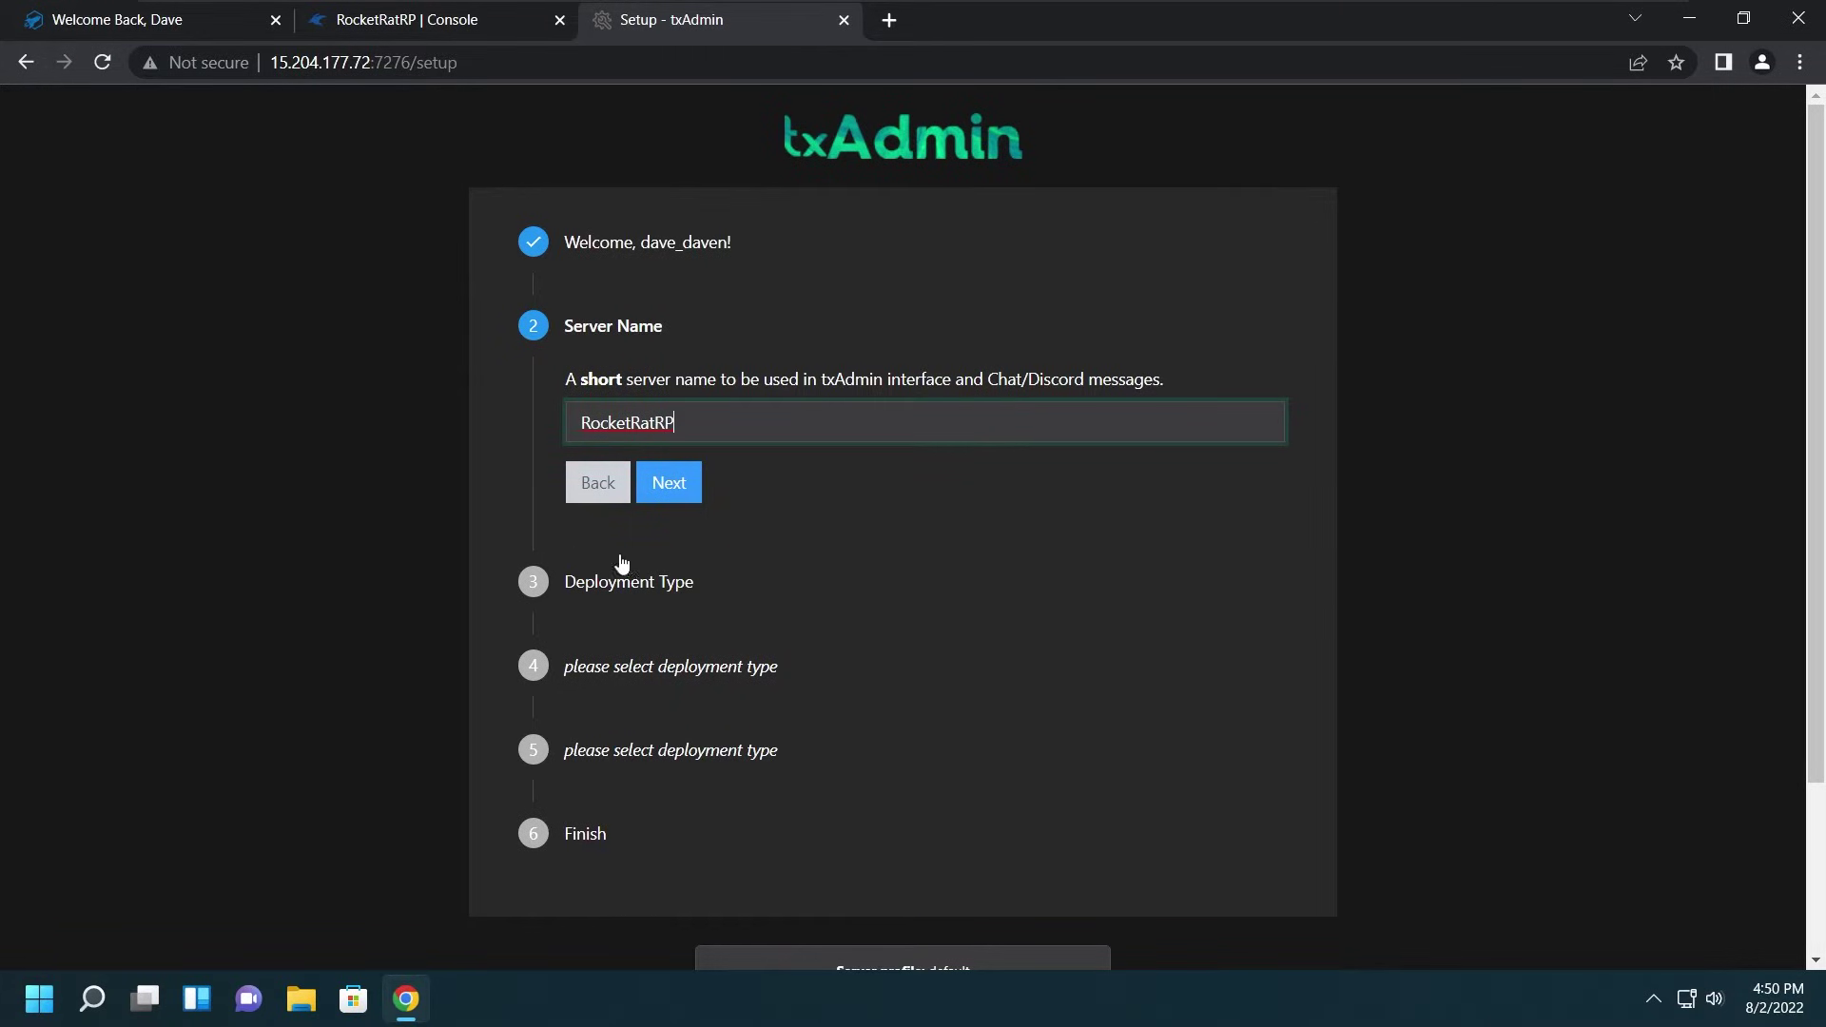
Step: Deploy from local server data at /home/container, accept its server.cfg, and save and start the server
left_click(686, 493)
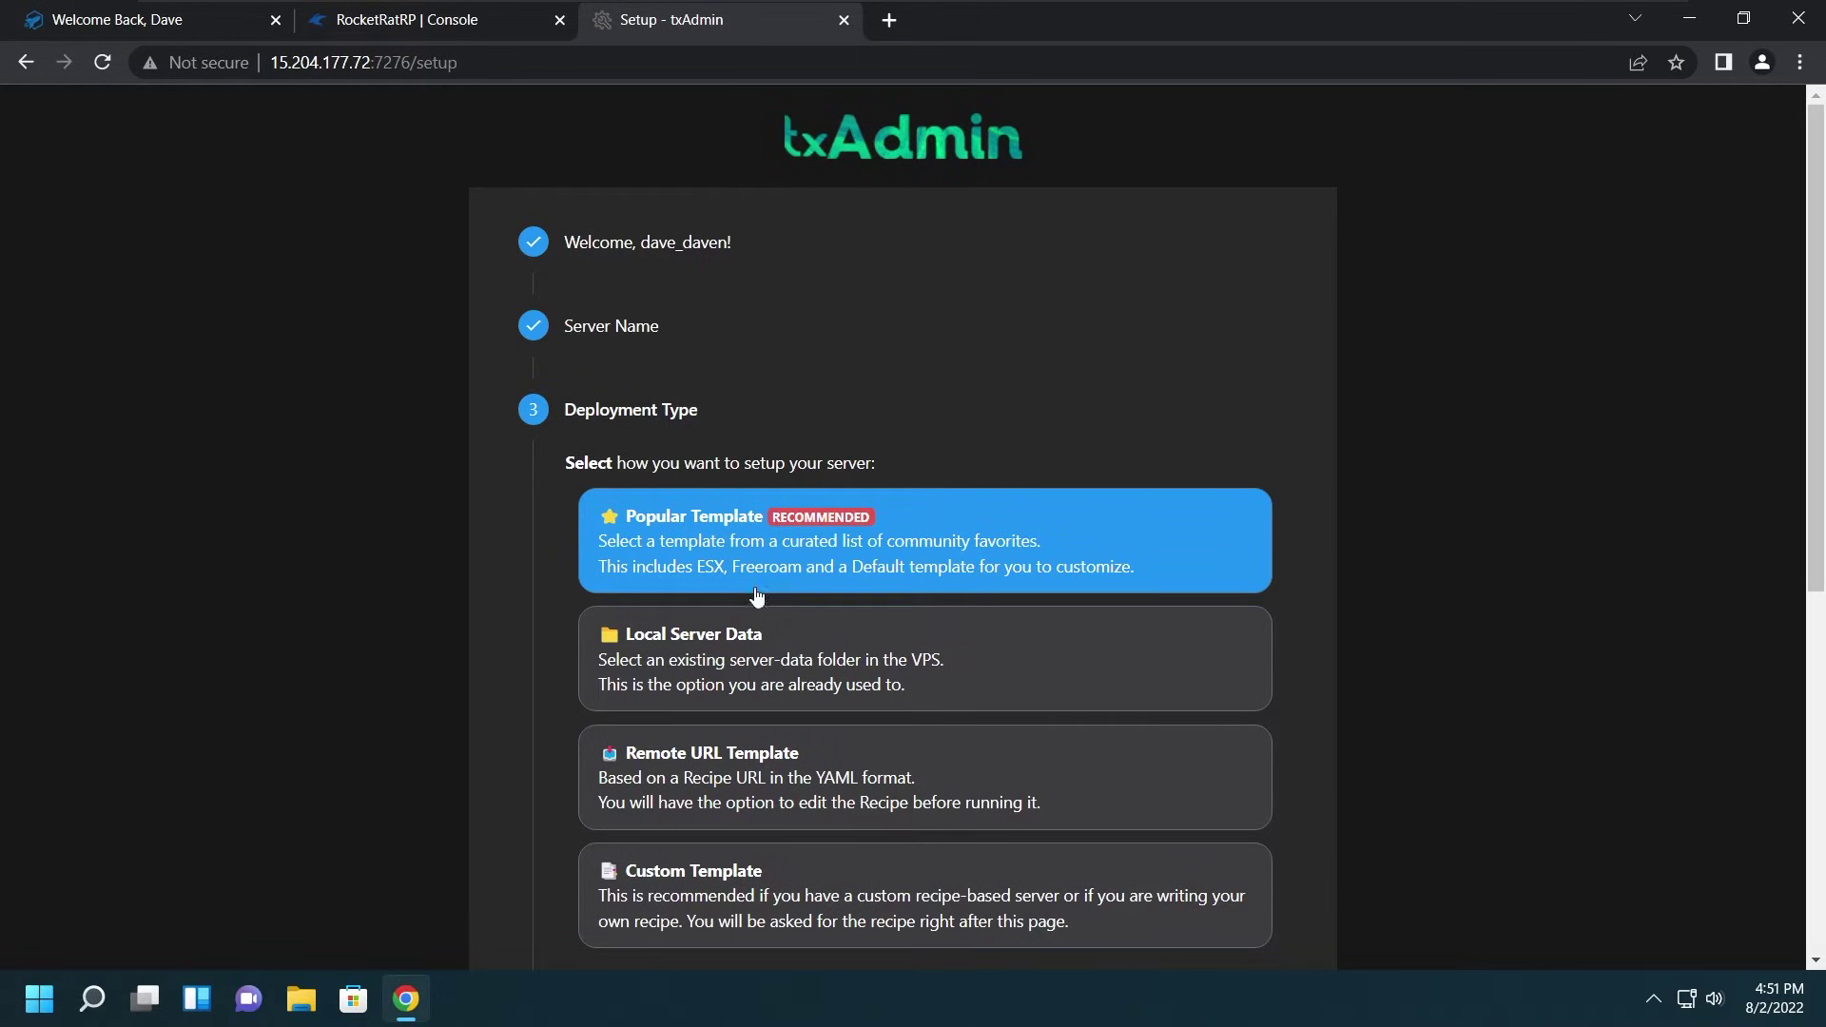
left_click(729, 658)
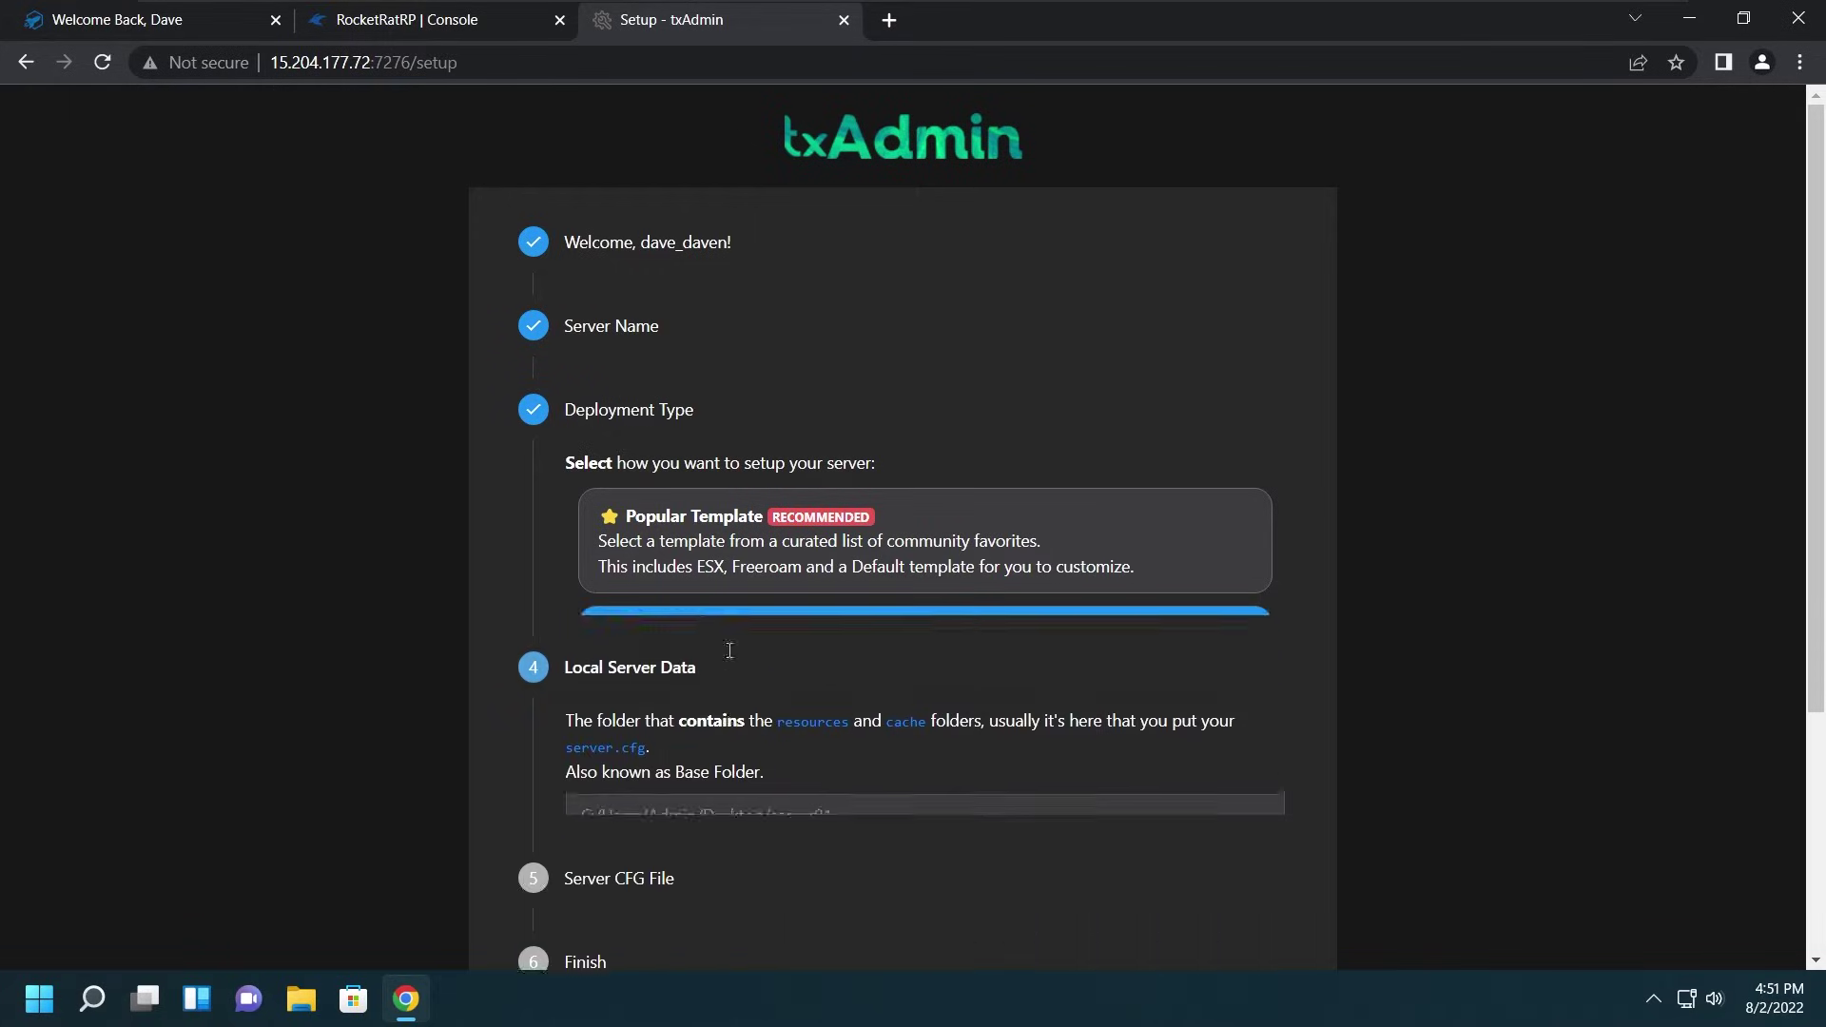
left_click(729, 650)
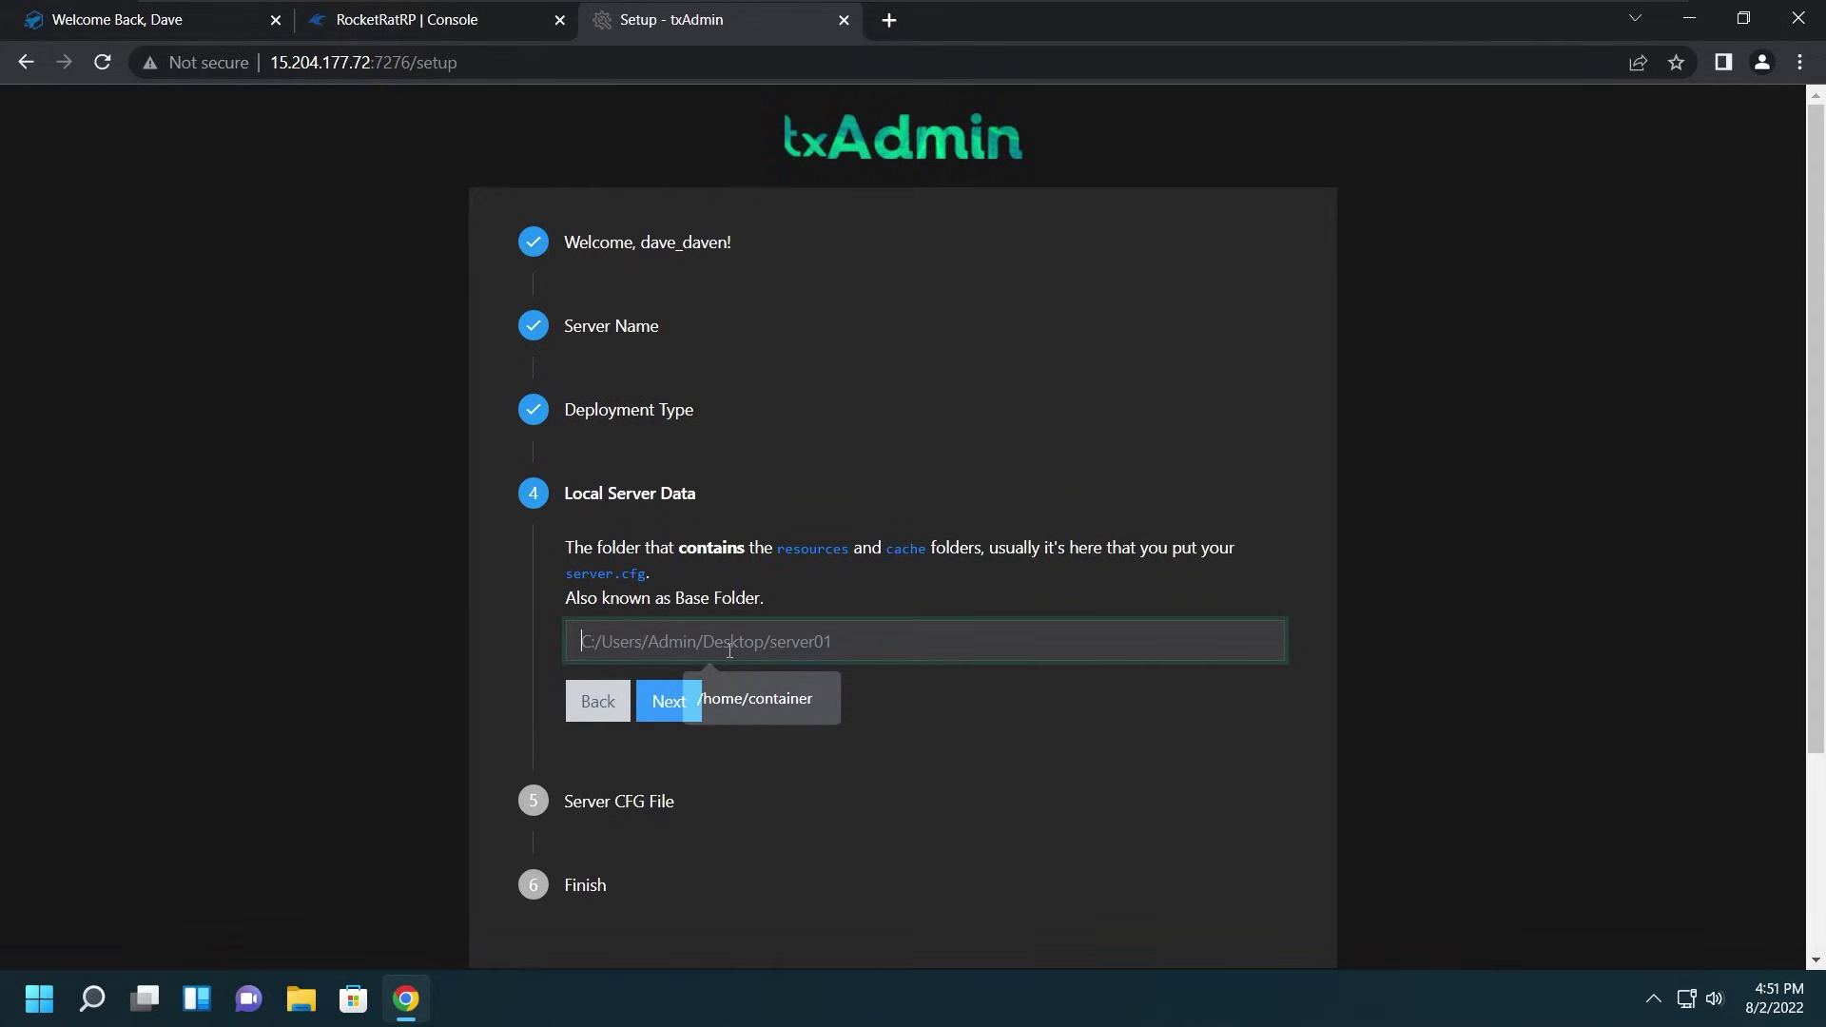
type("/ho")
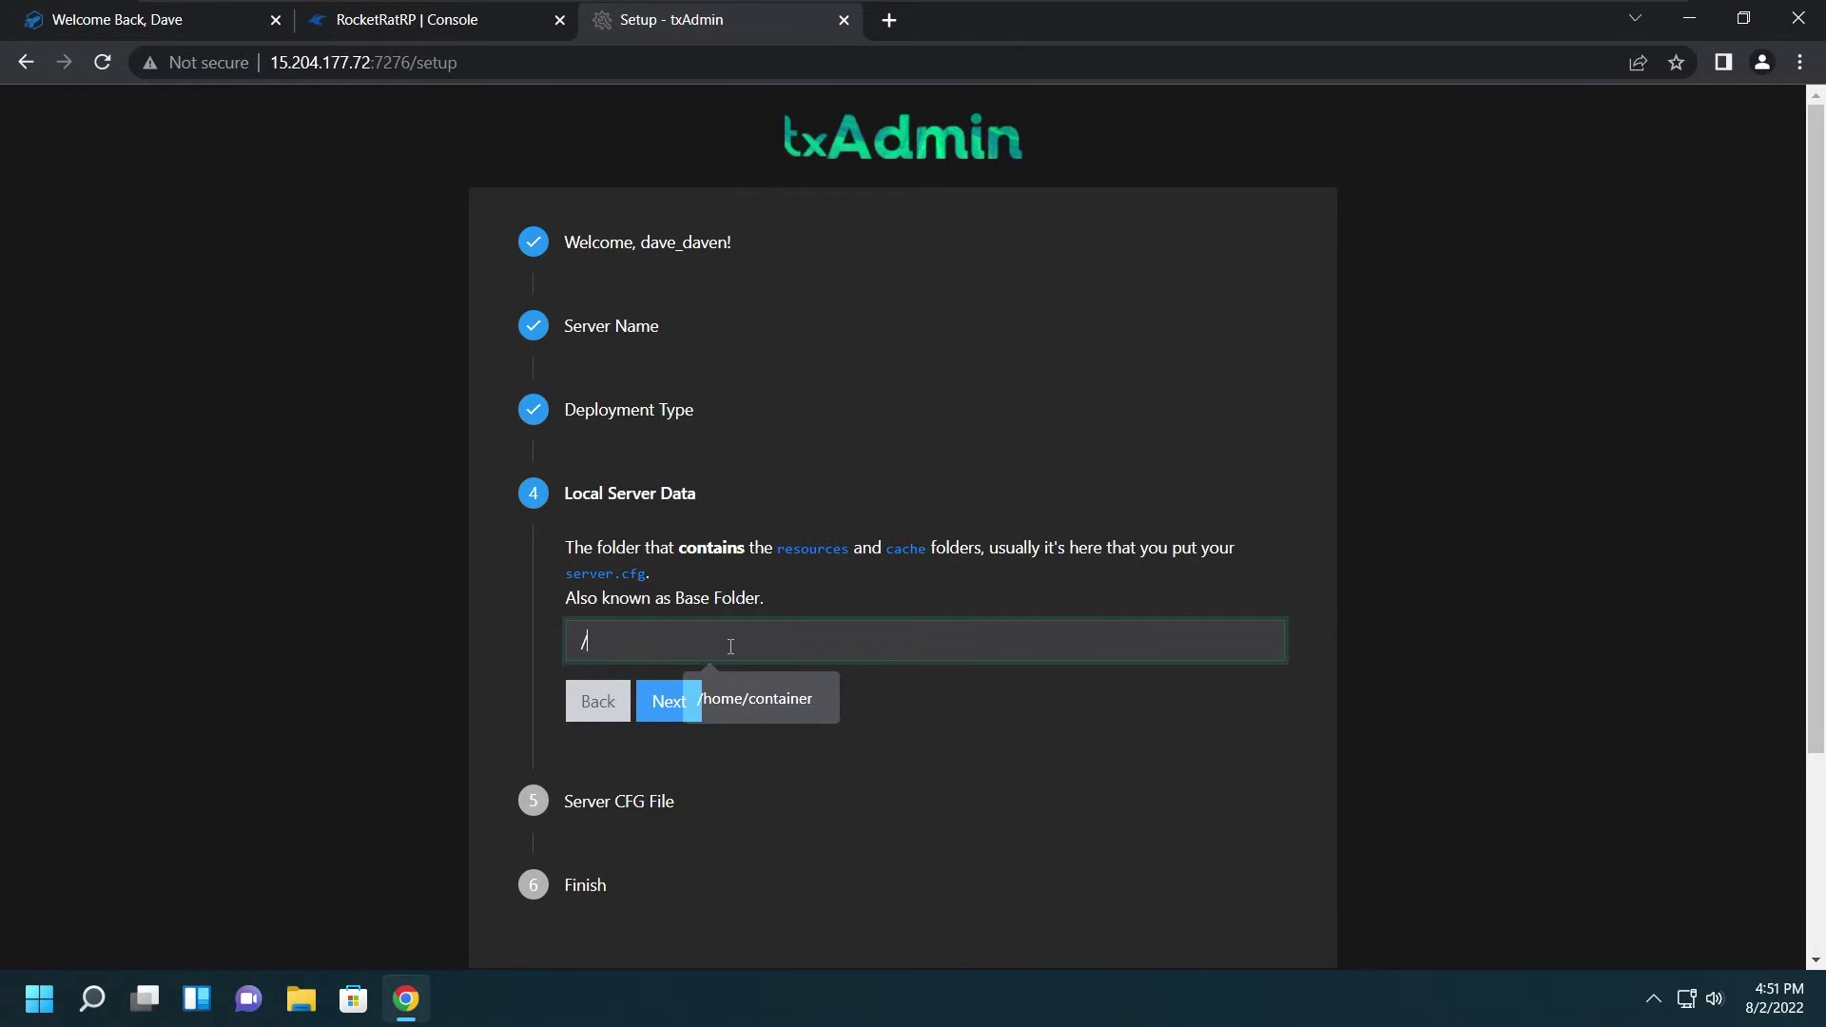
key("BackSpace")
key("BackSpace")
type("home/container")
left_click(670, 704)
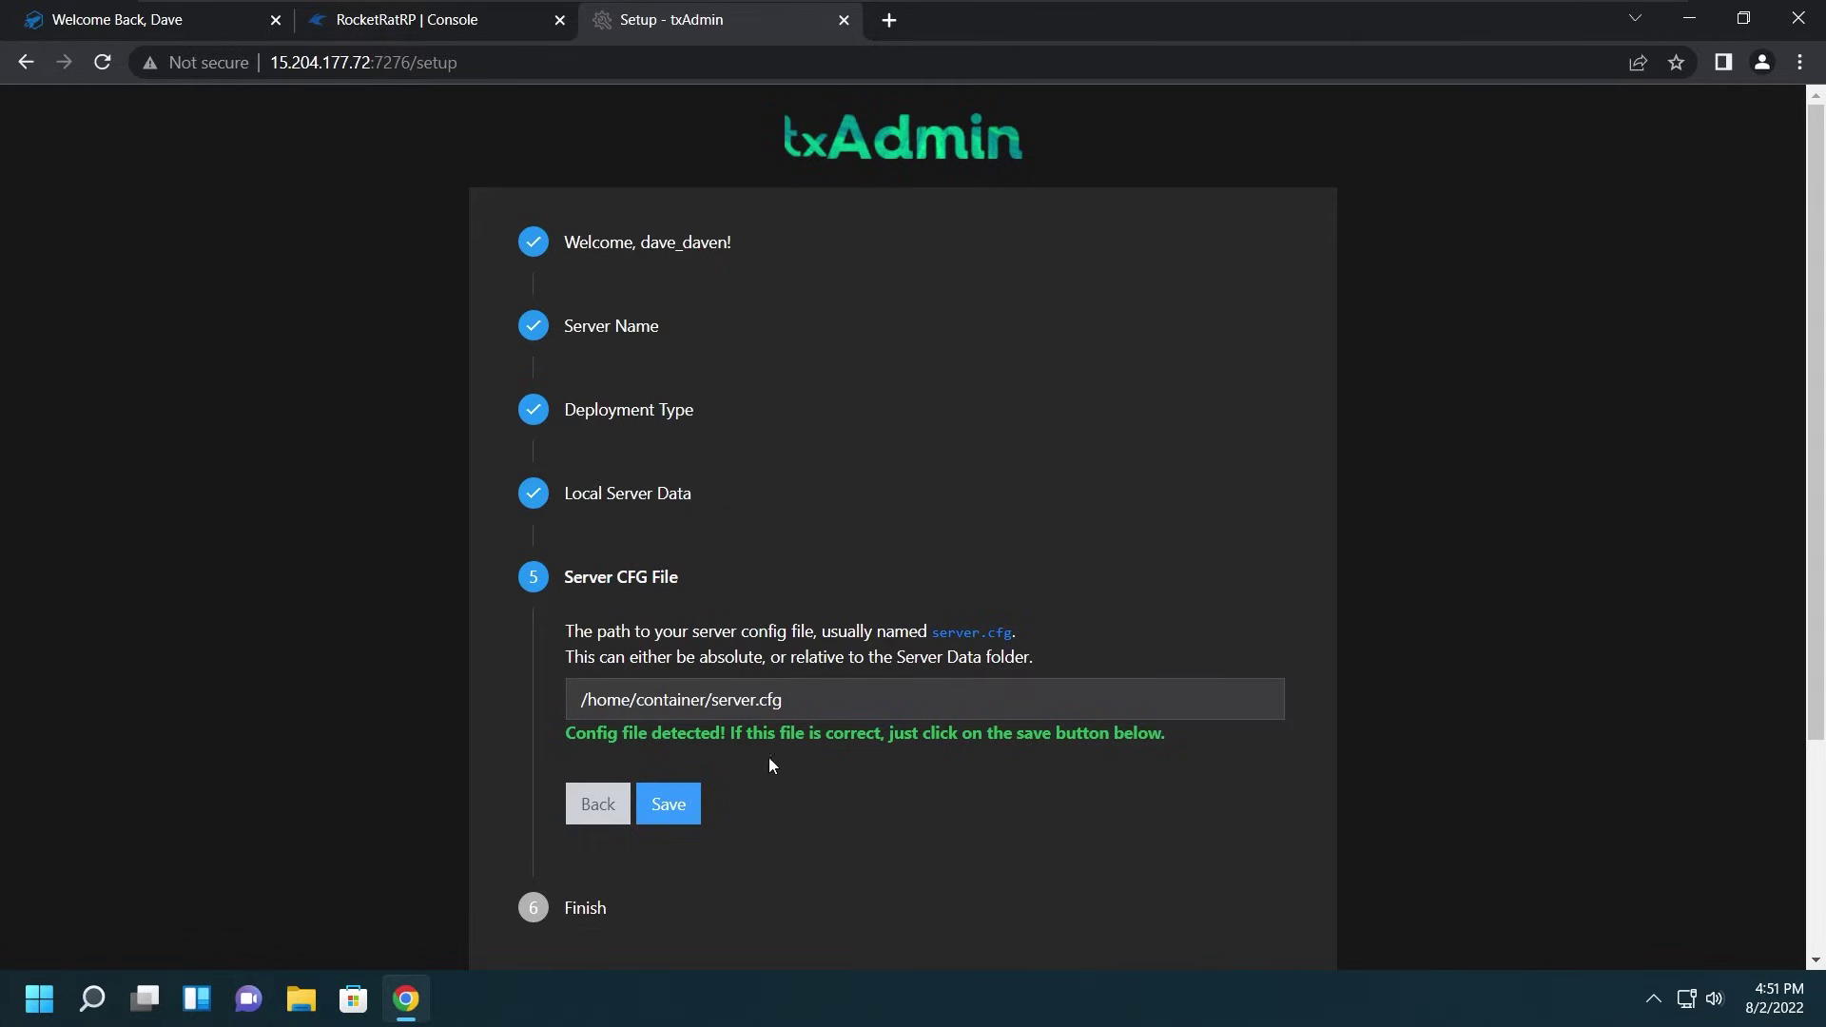
left_click(649, 816)
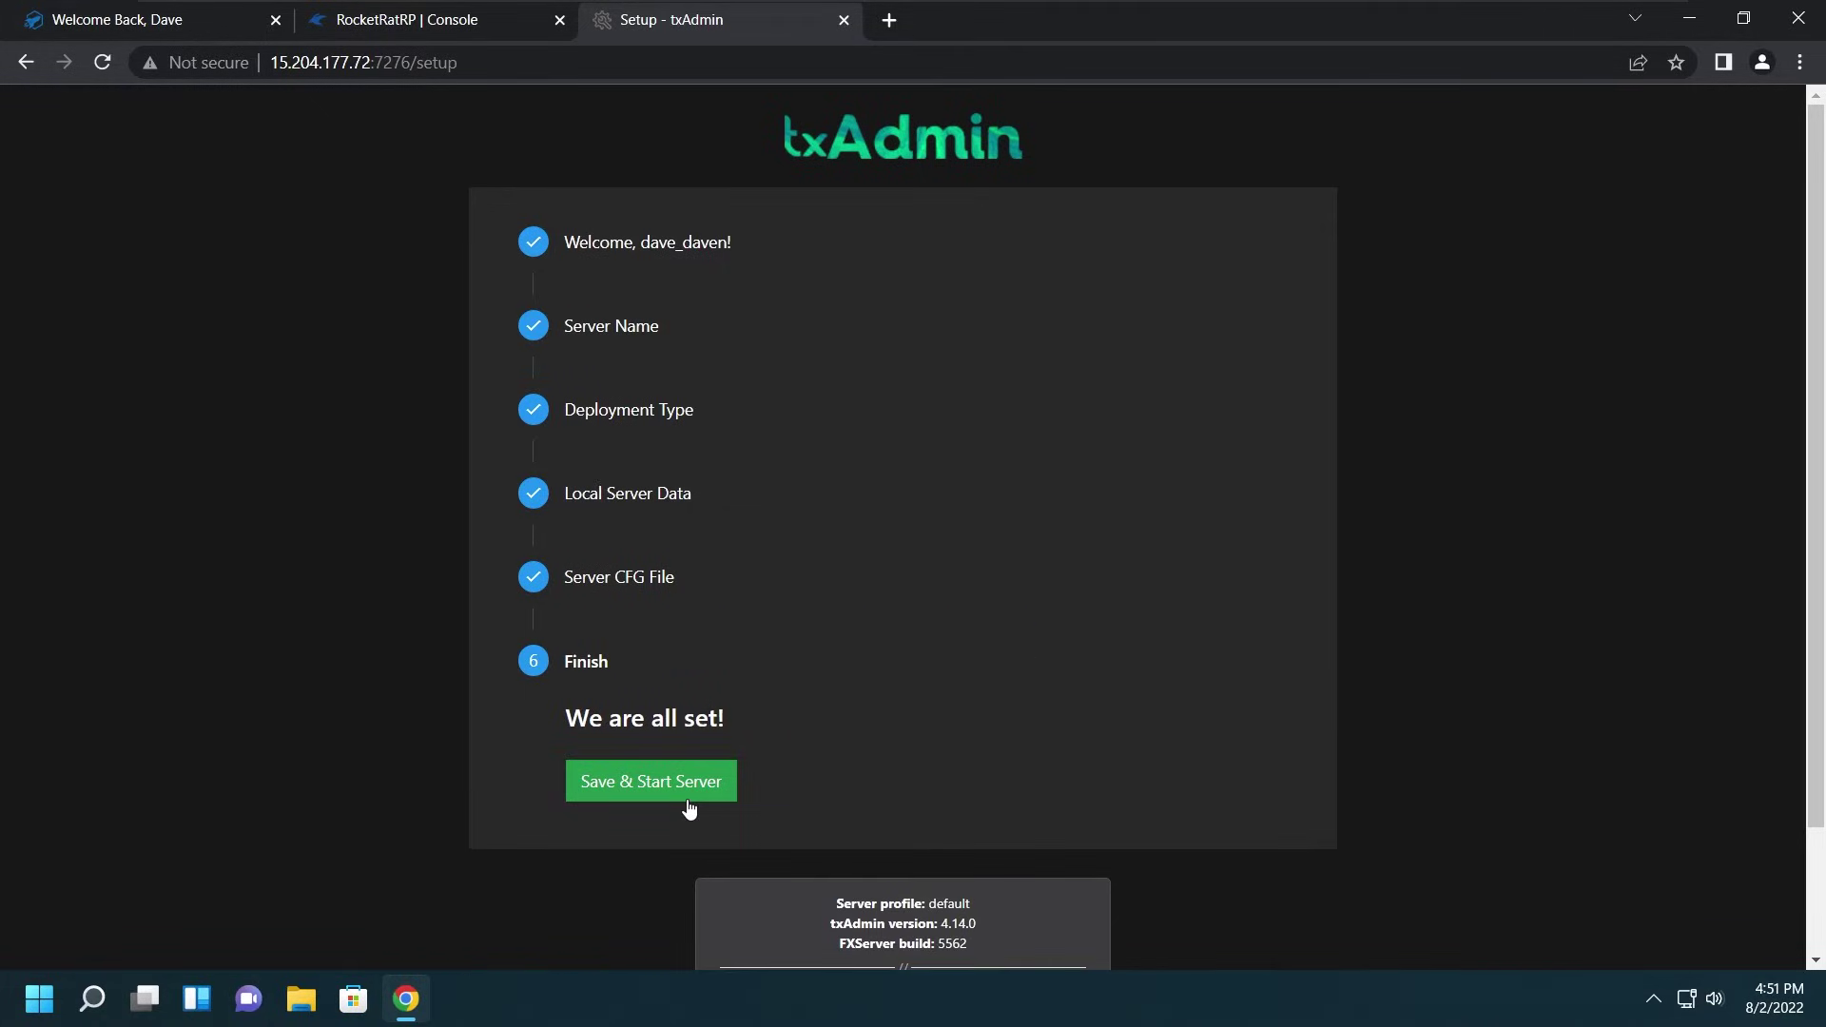
left_click(688, 799)
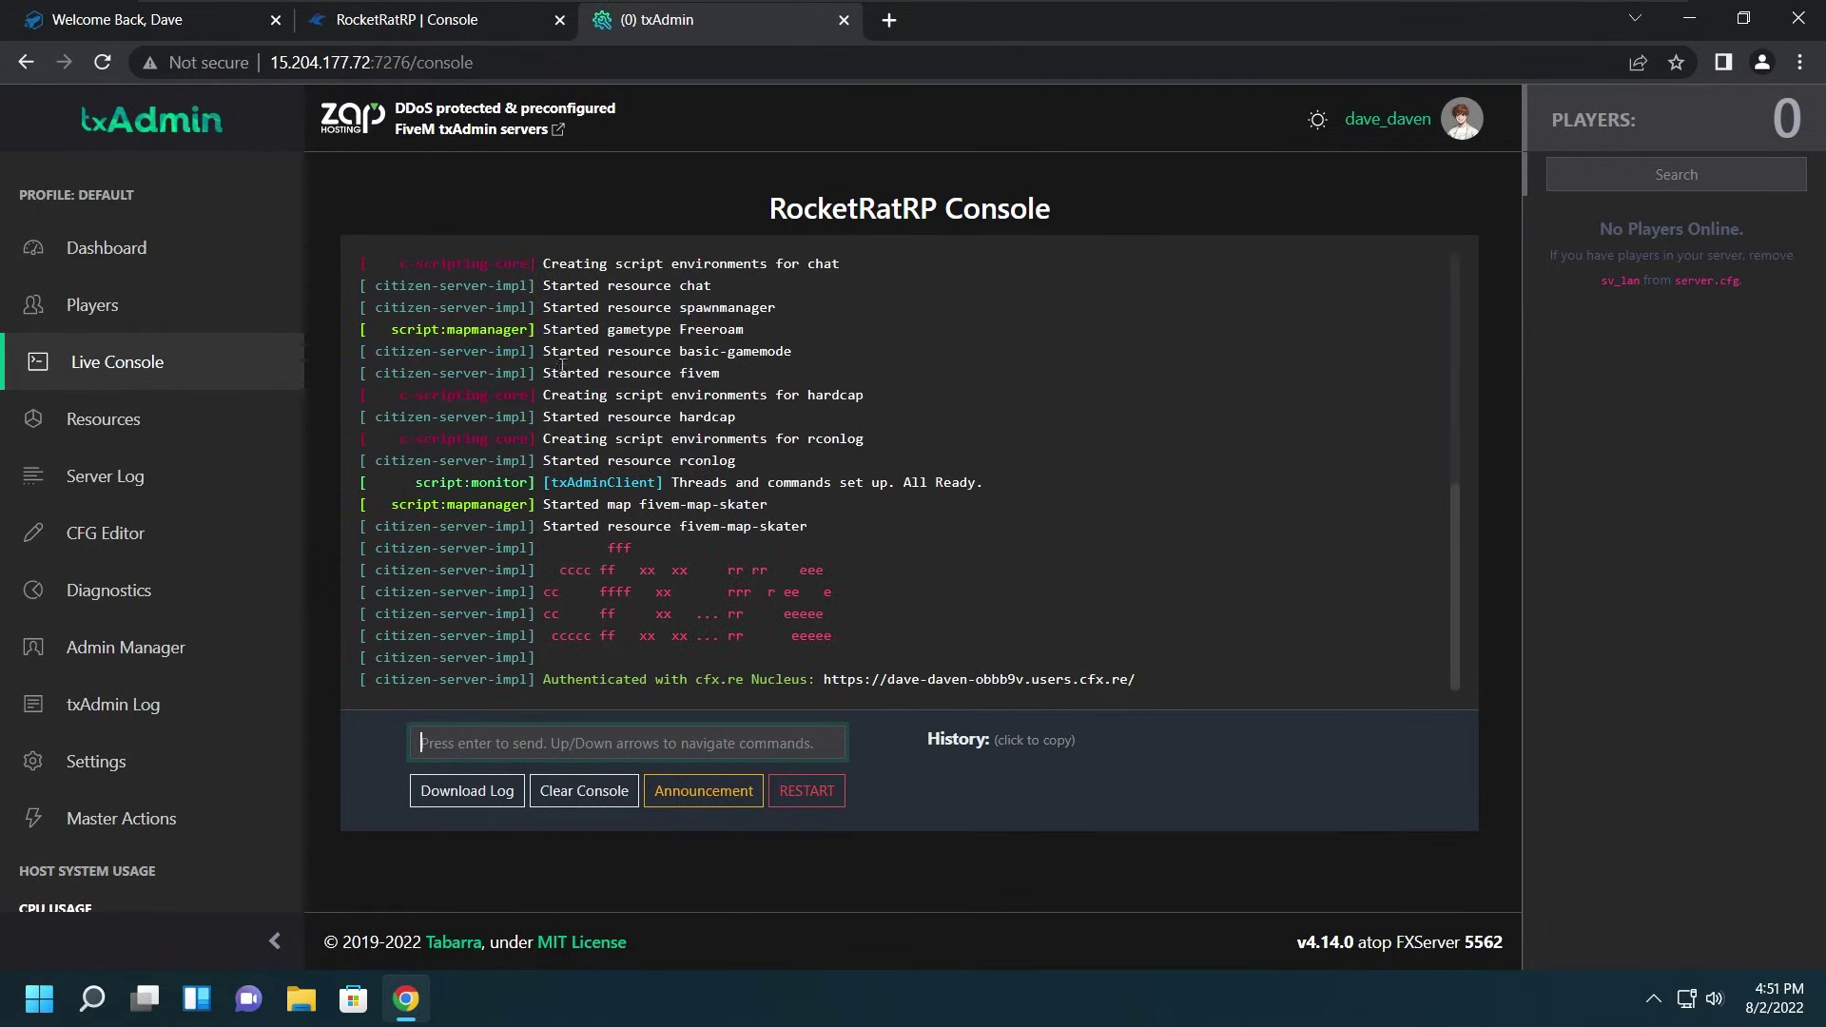
Step: Close the txAdmin tab and install QBCORE from the Framework Installer, confirming resource replacement
left_click(431, 25)
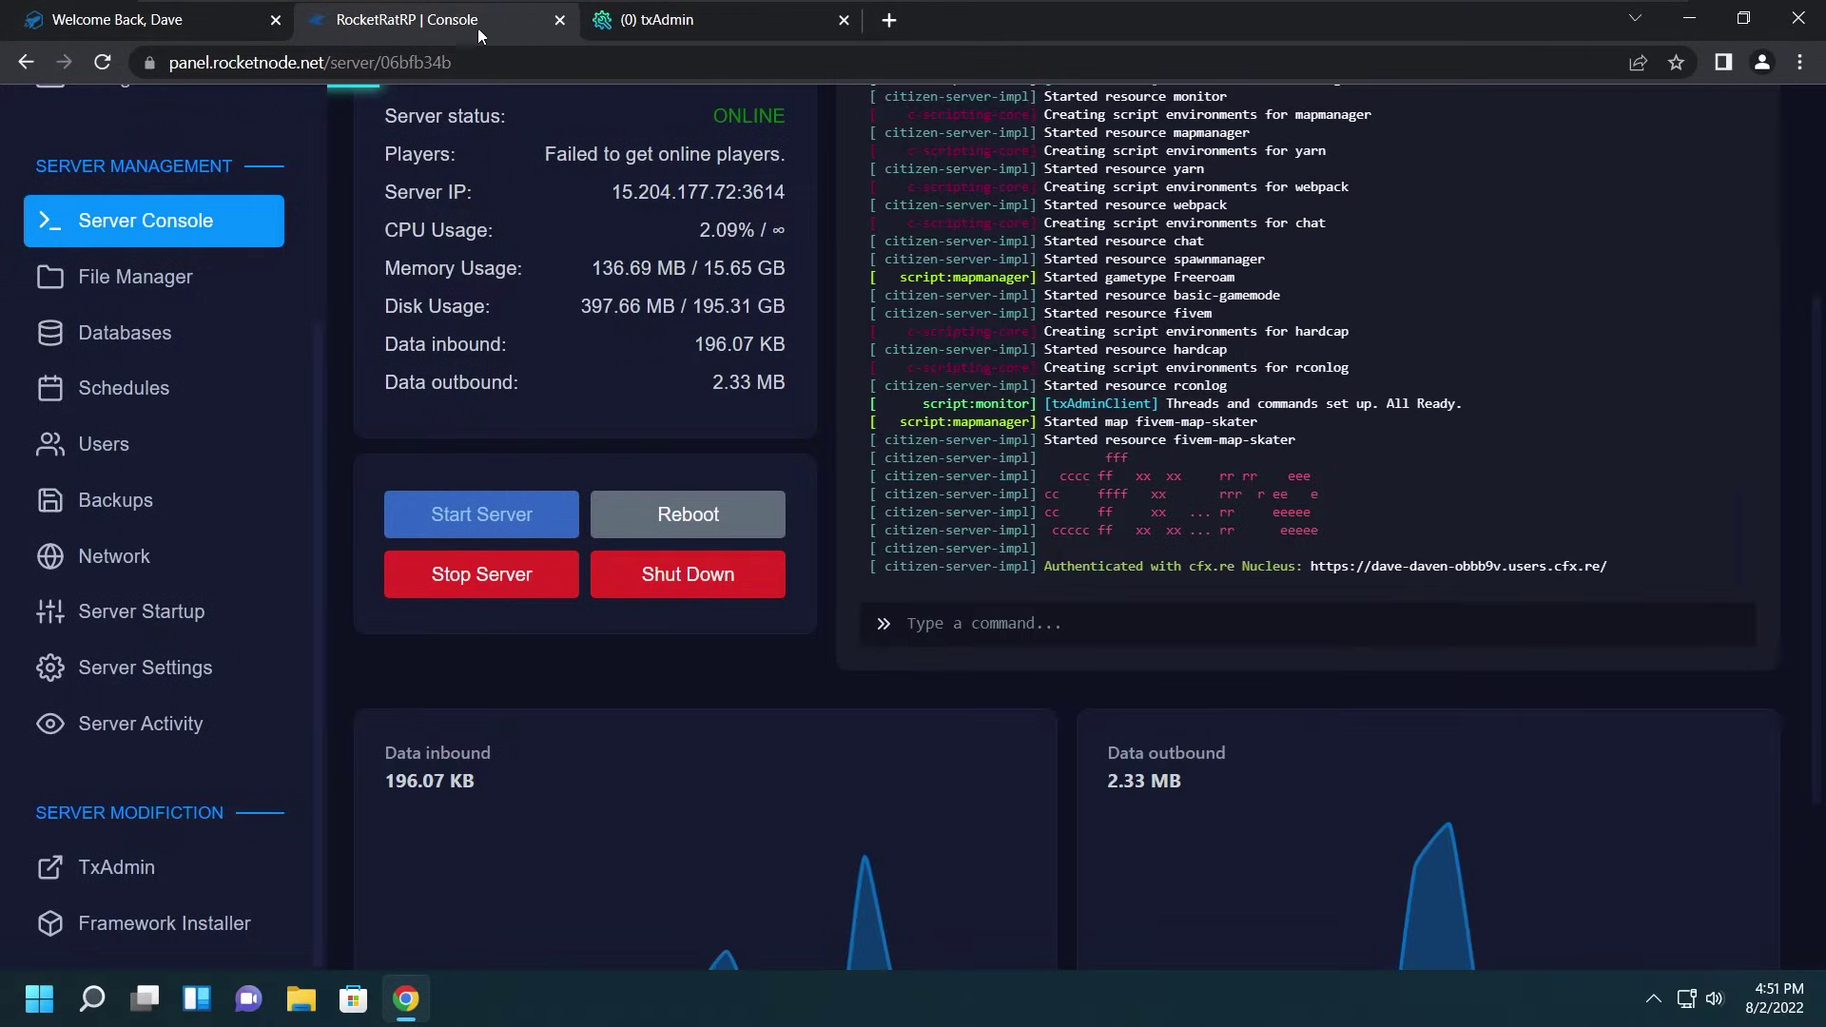
left_click(845, 20)
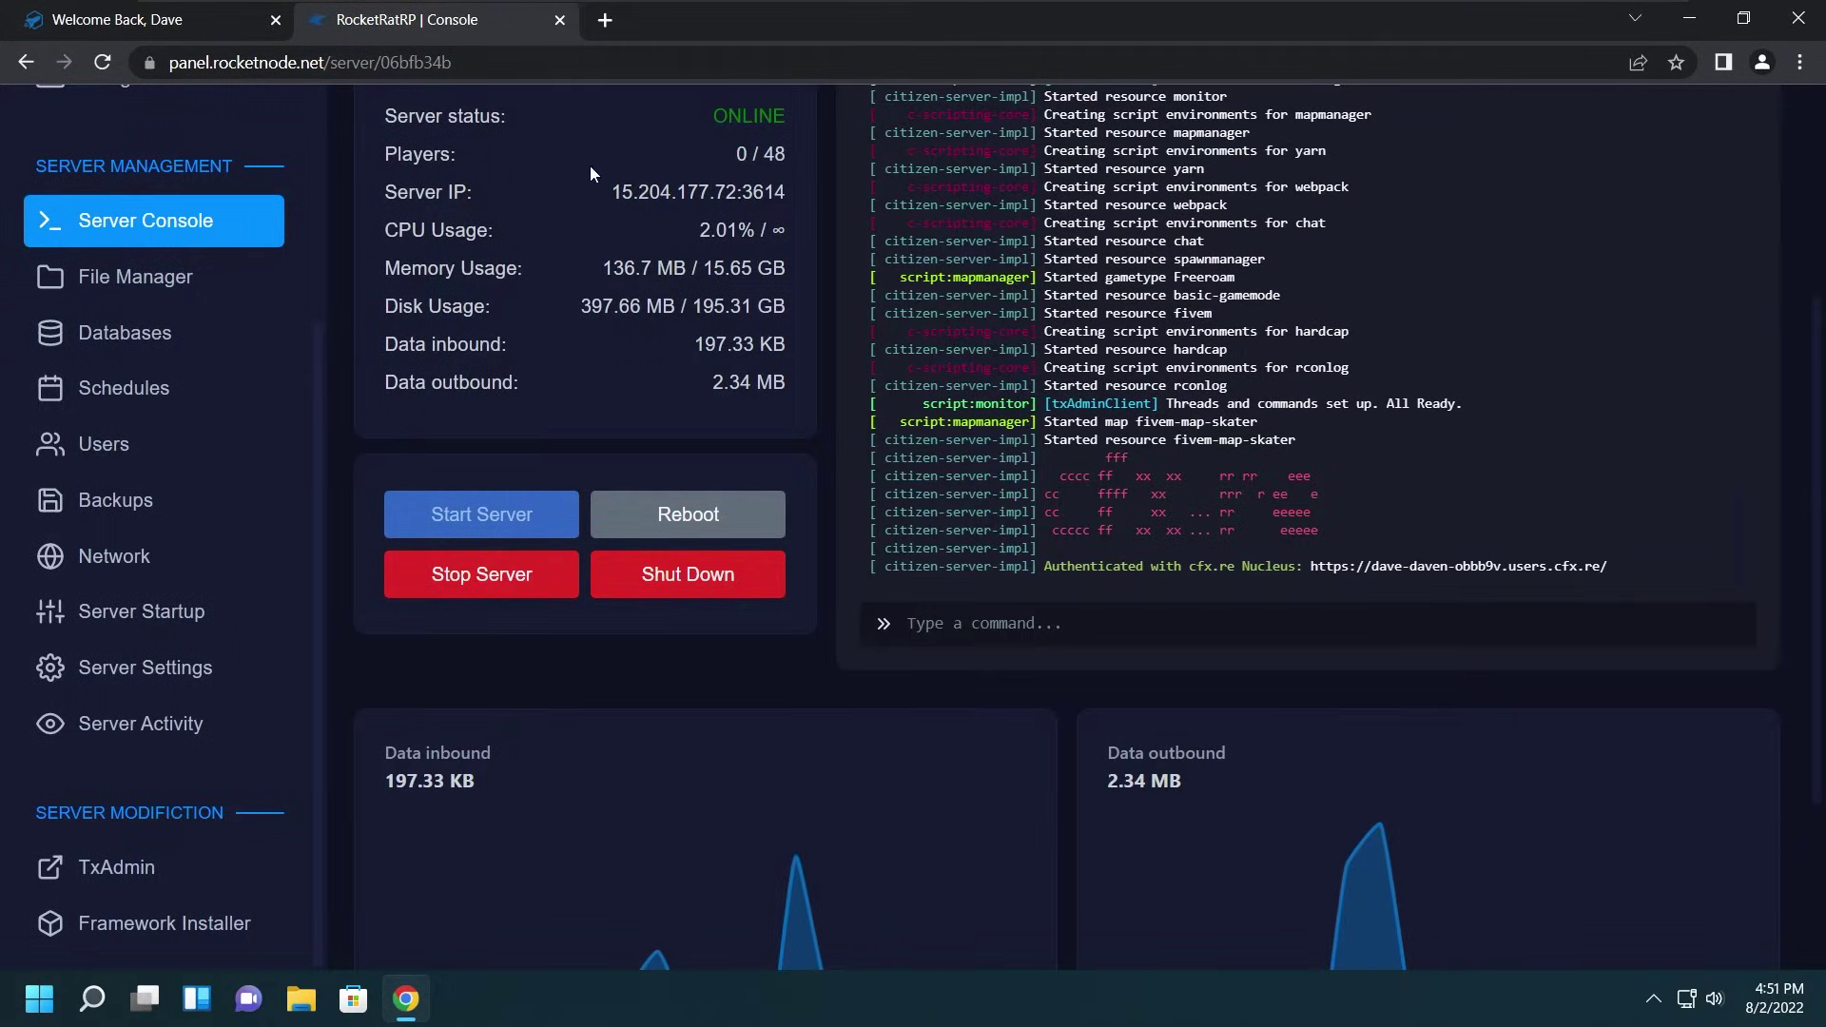
scroll(185, 507, "down", 3)
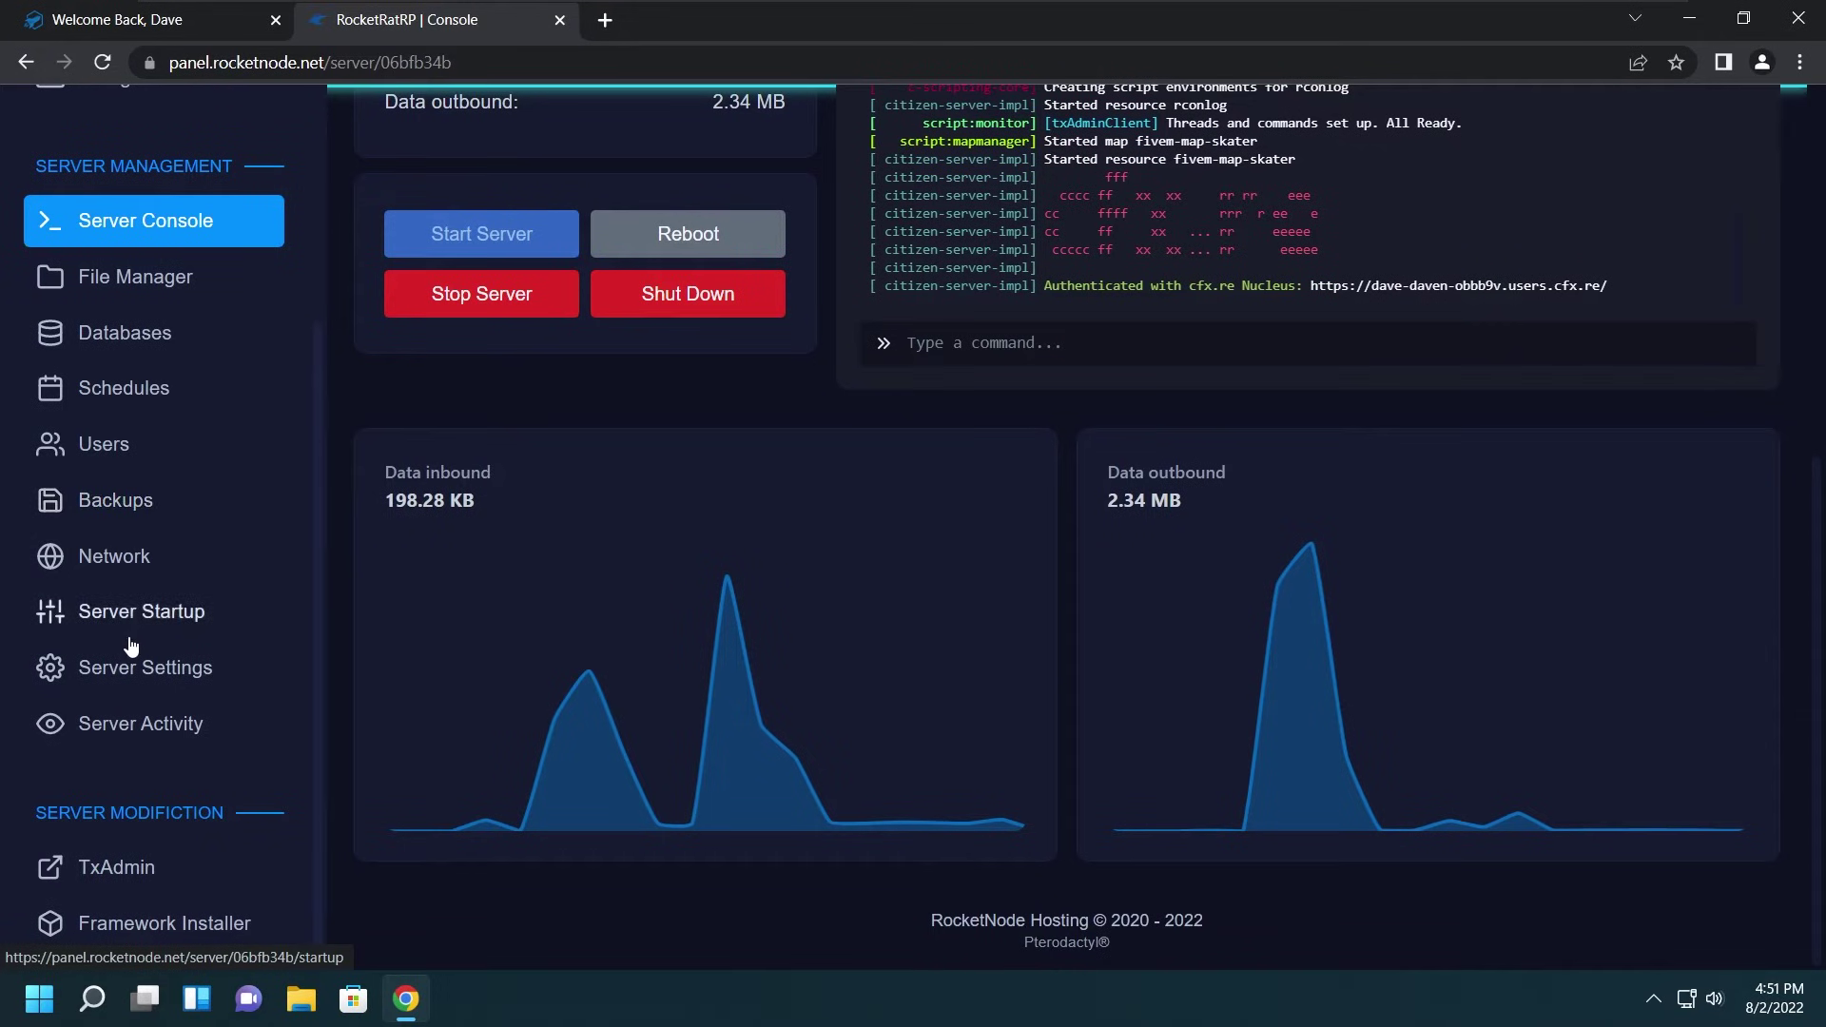
left_click(197, 922)
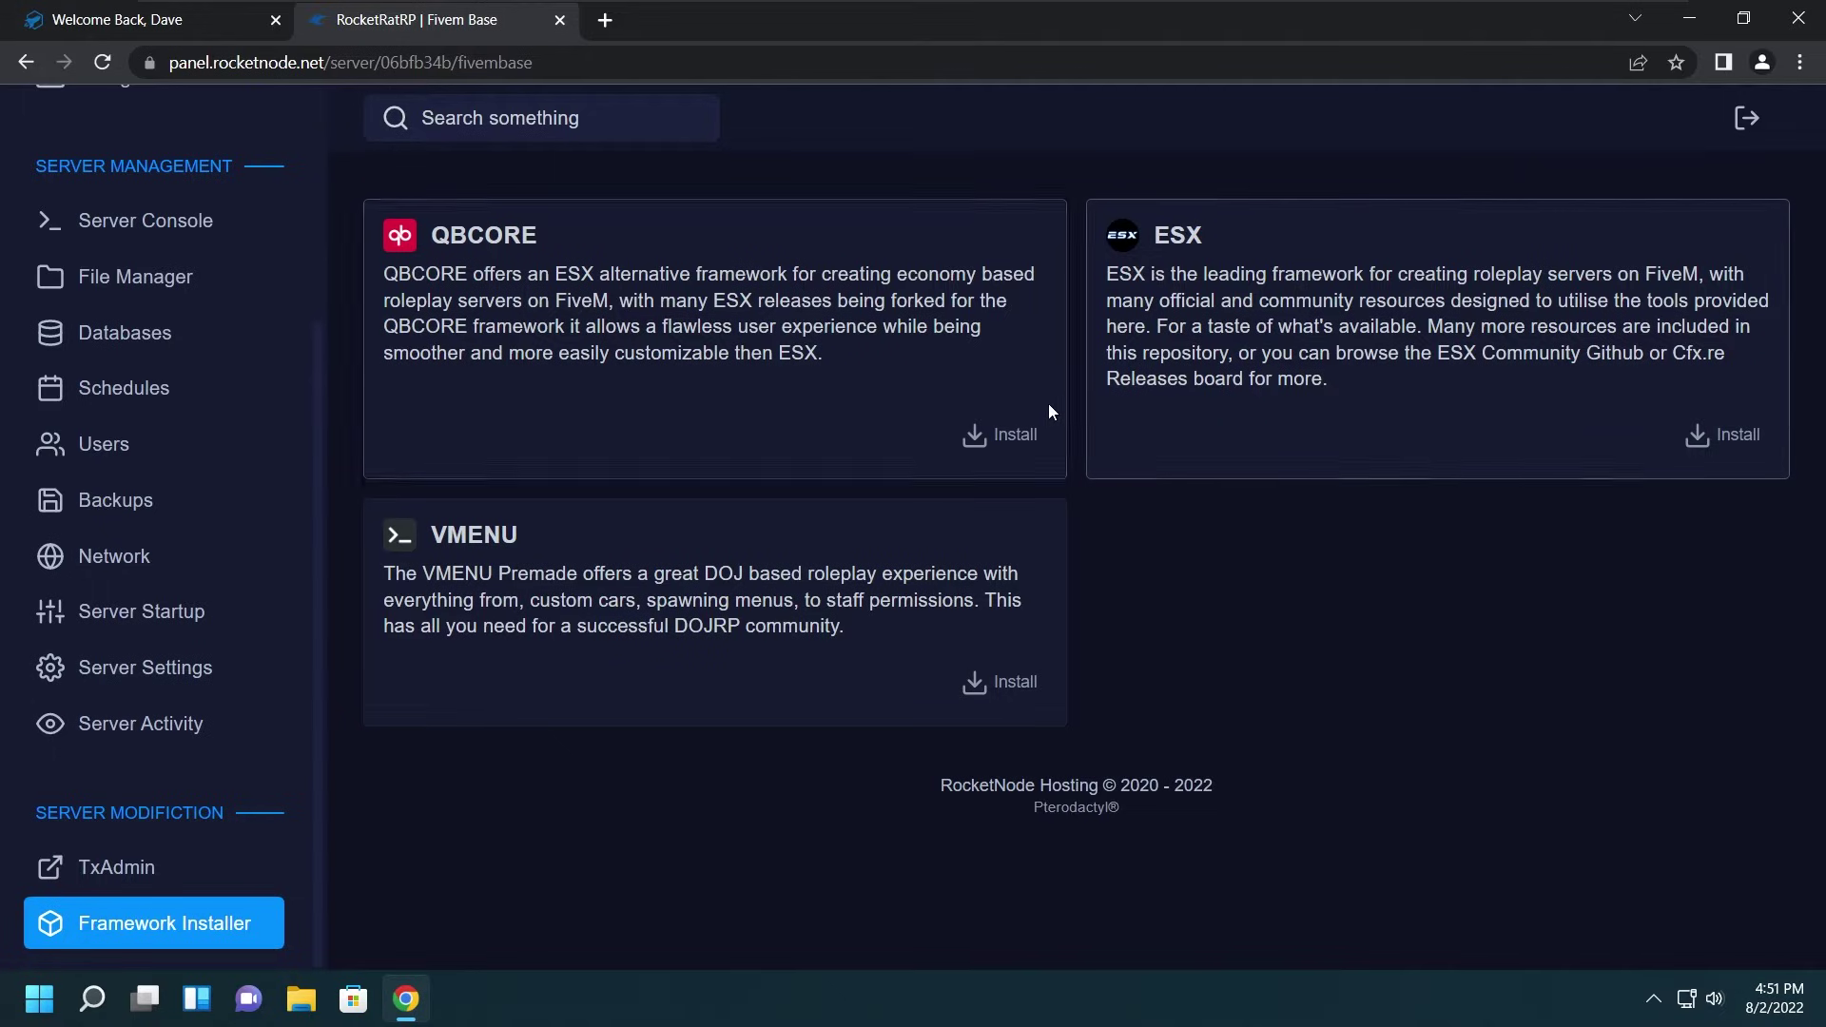
left_click(972, 460)
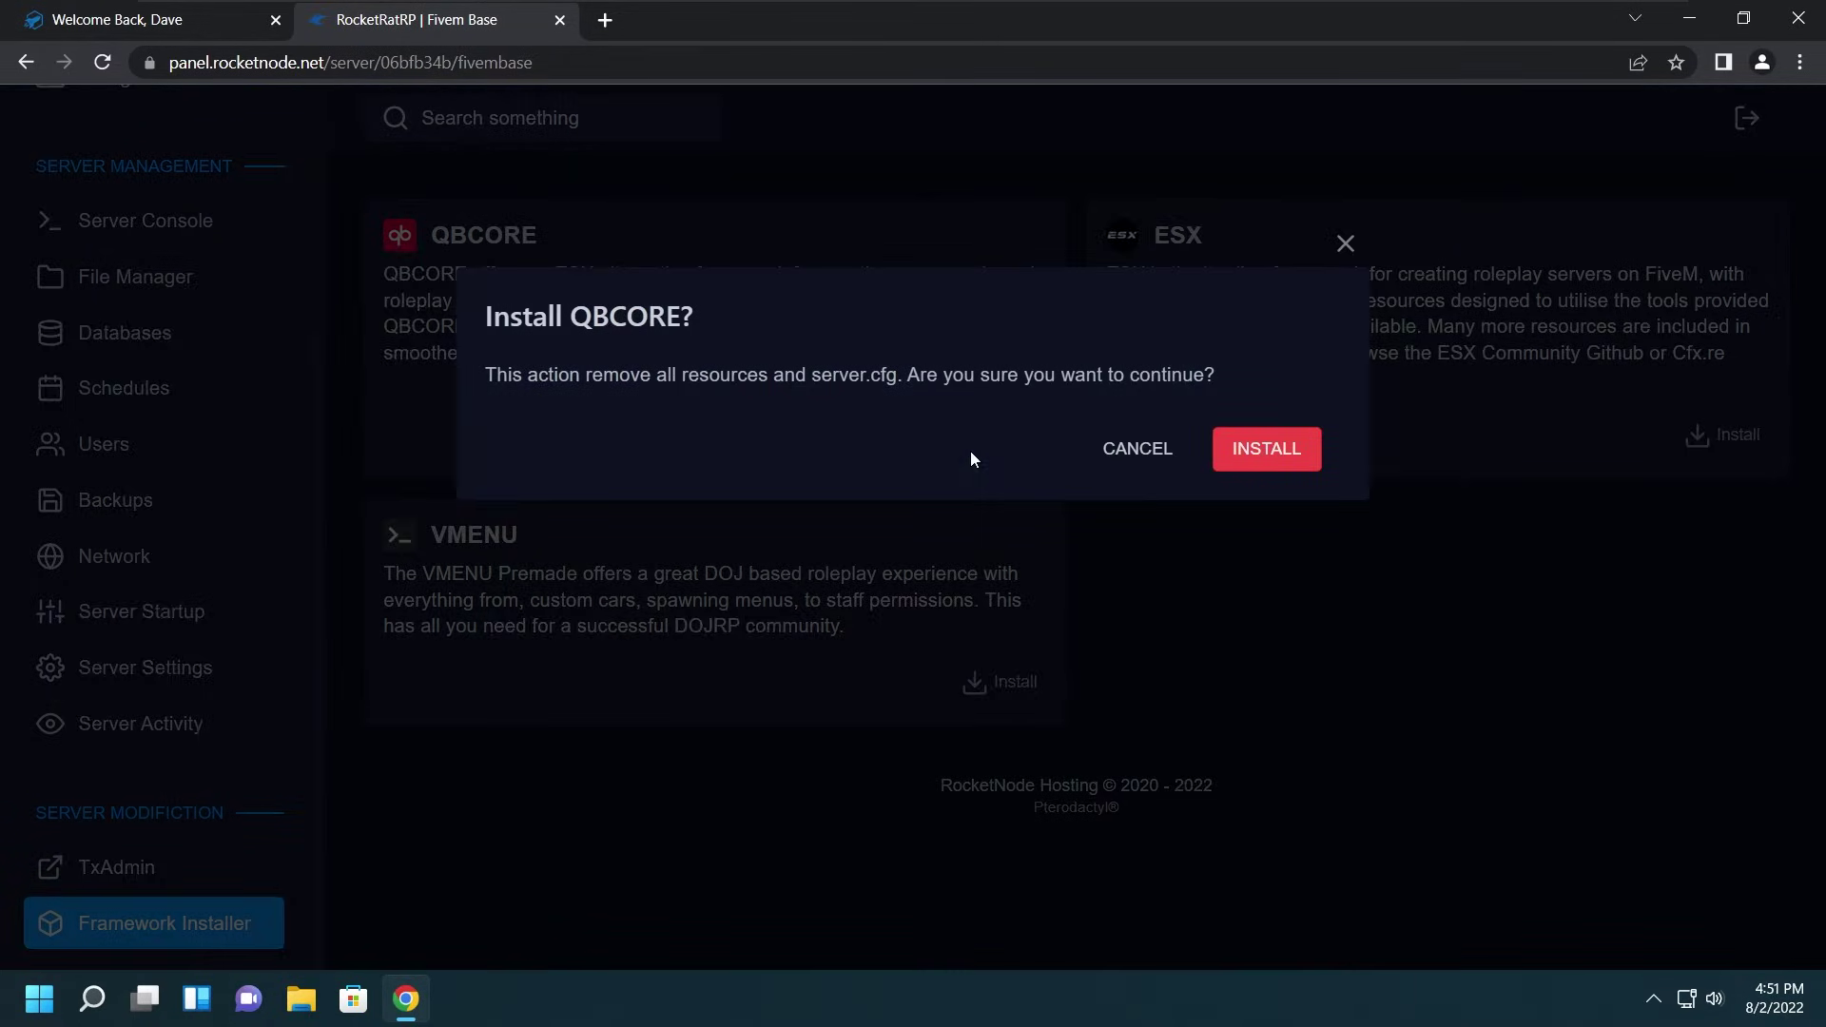
left_click(1234, 455)
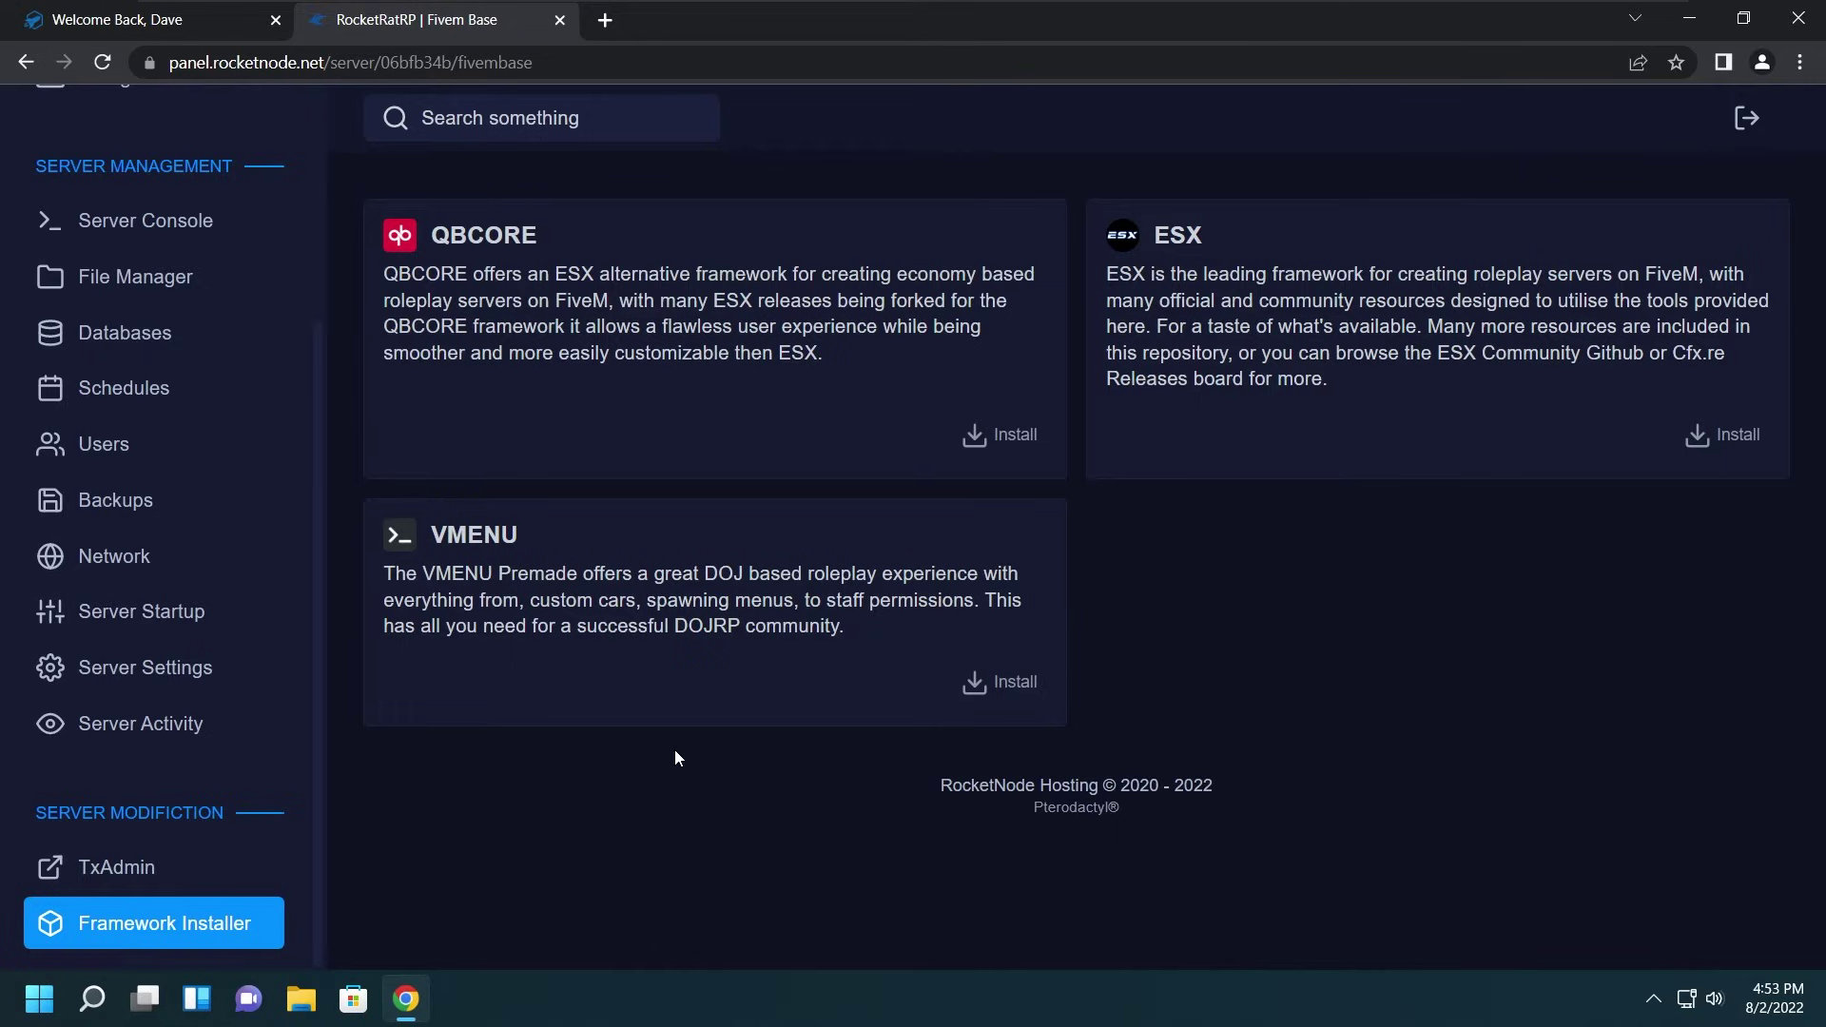
Step: Reinstall the server from the Server Settings page
left_click(261, 675)
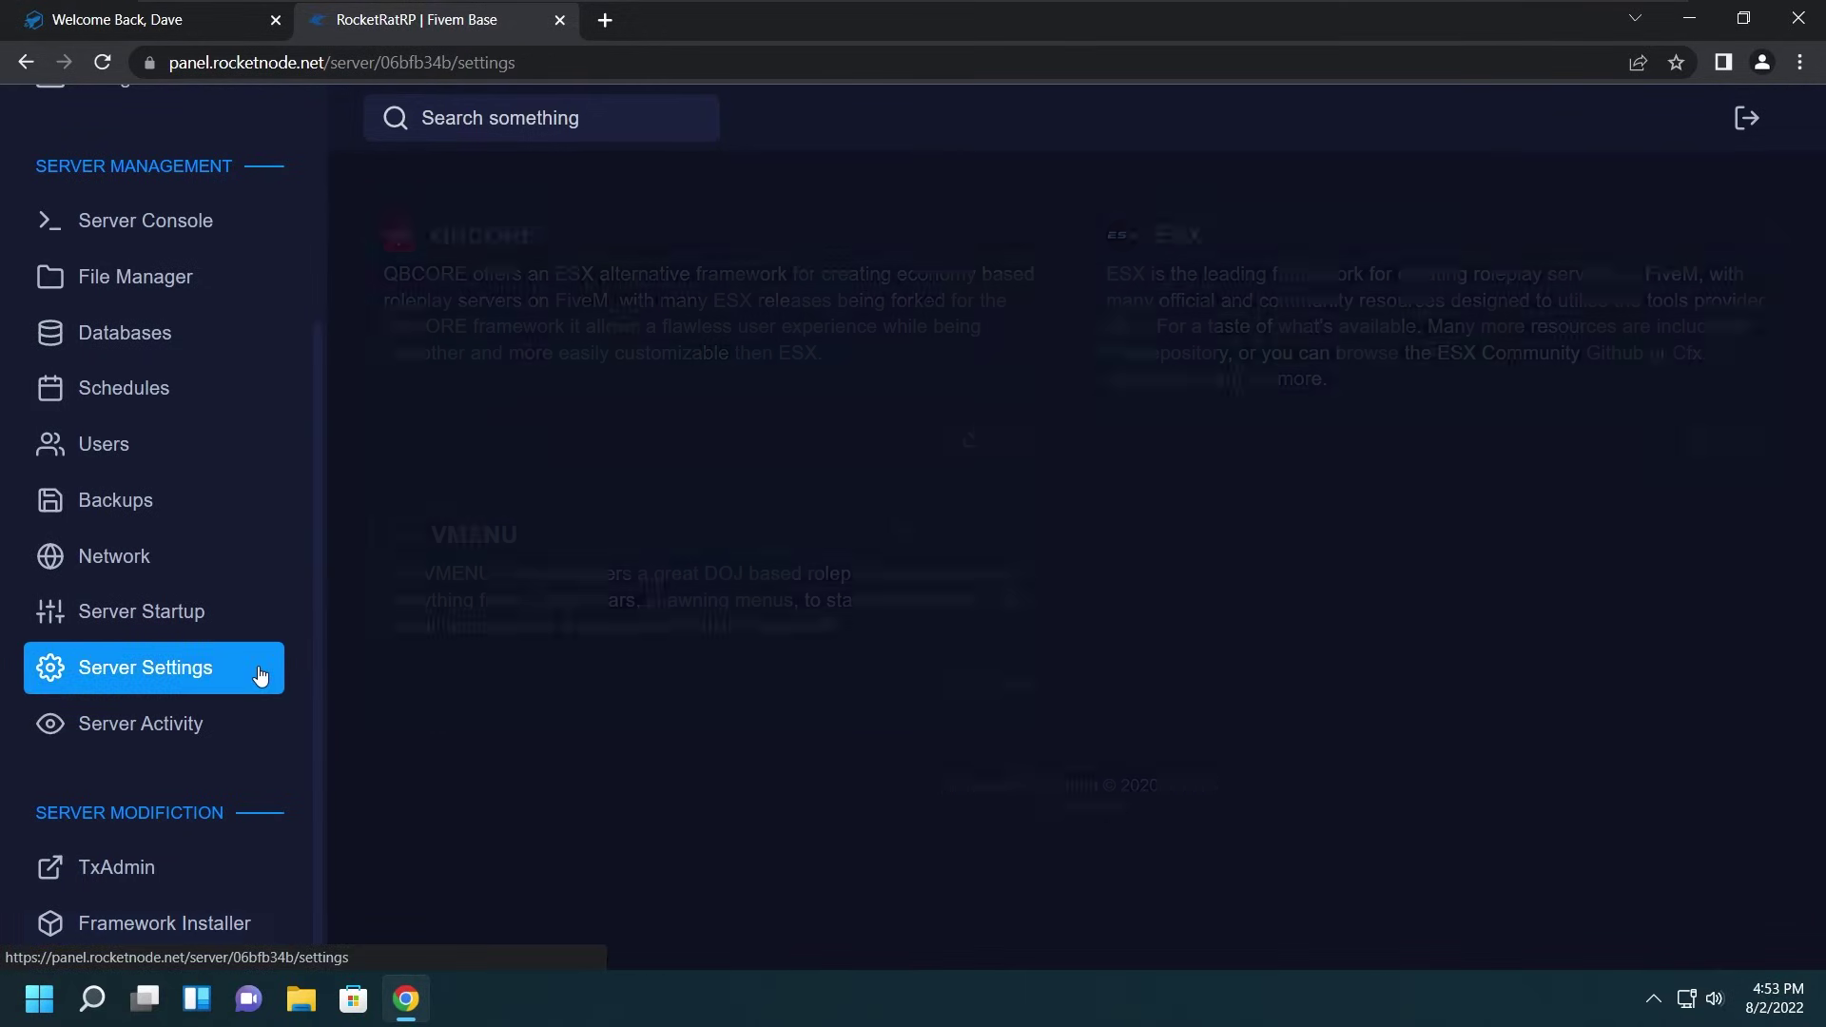
left_click(1743, 689)
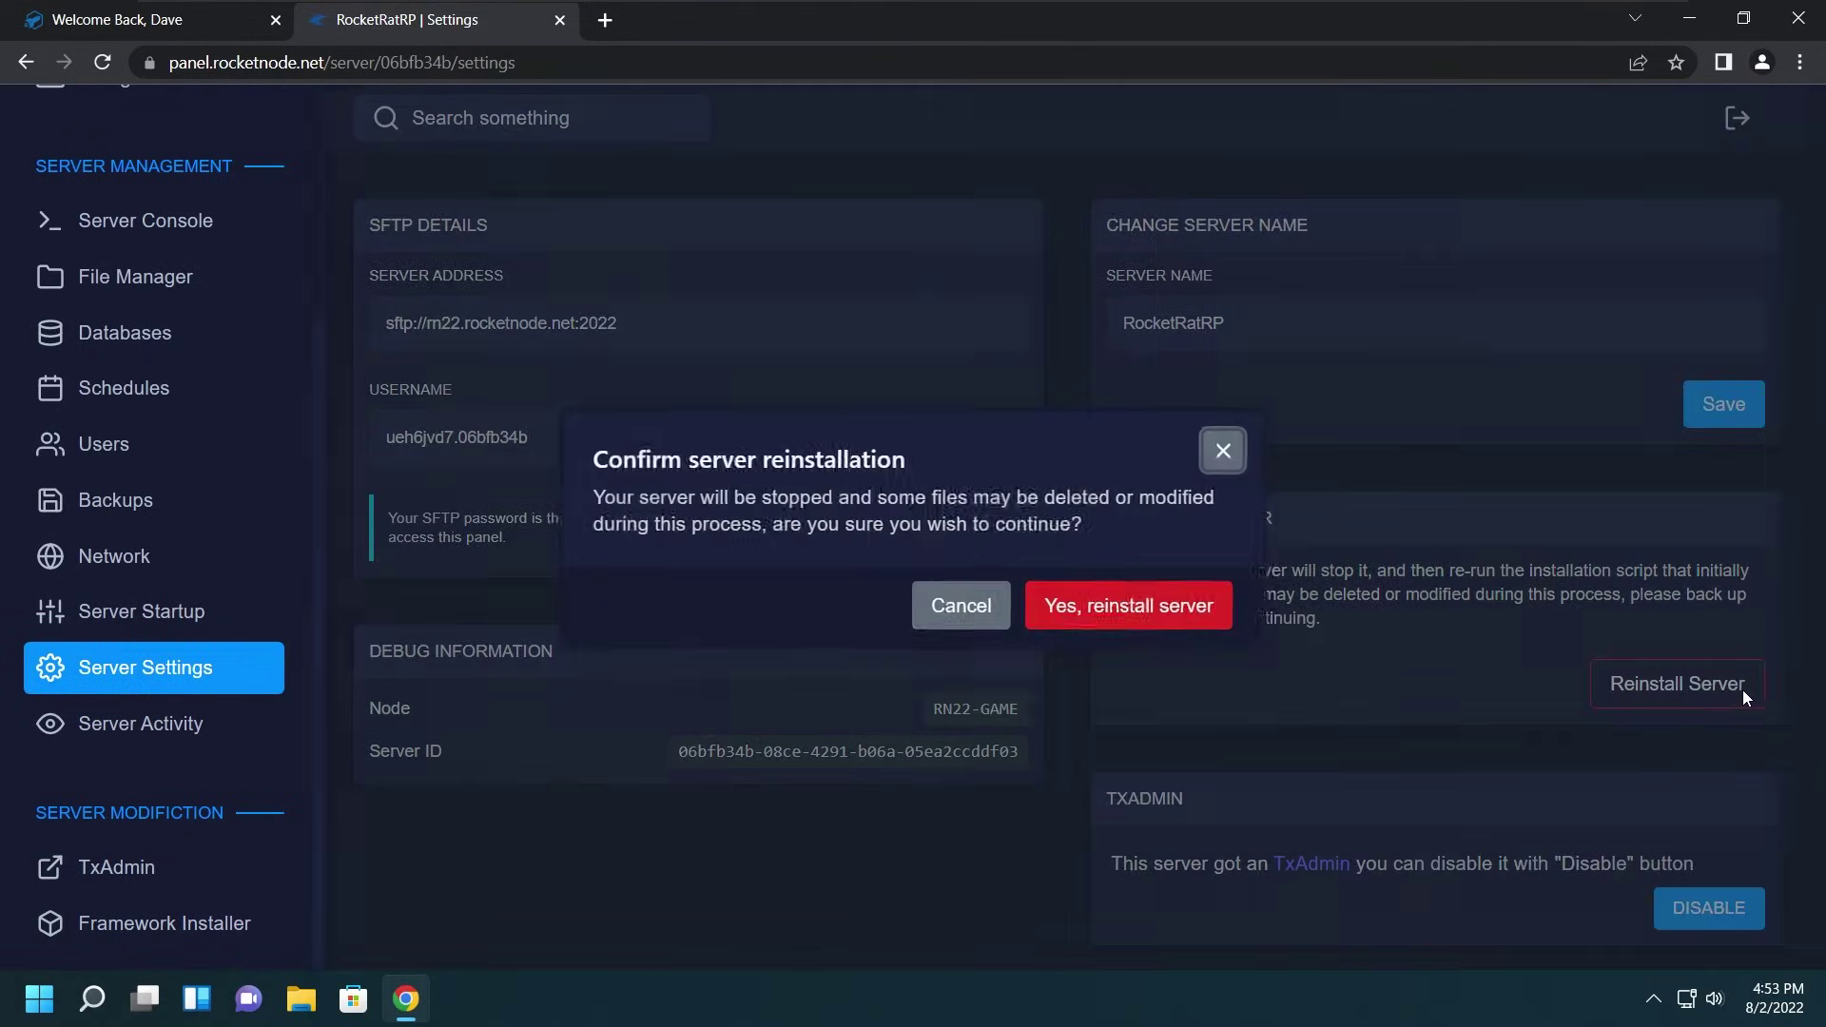
left_click(1120, 616)
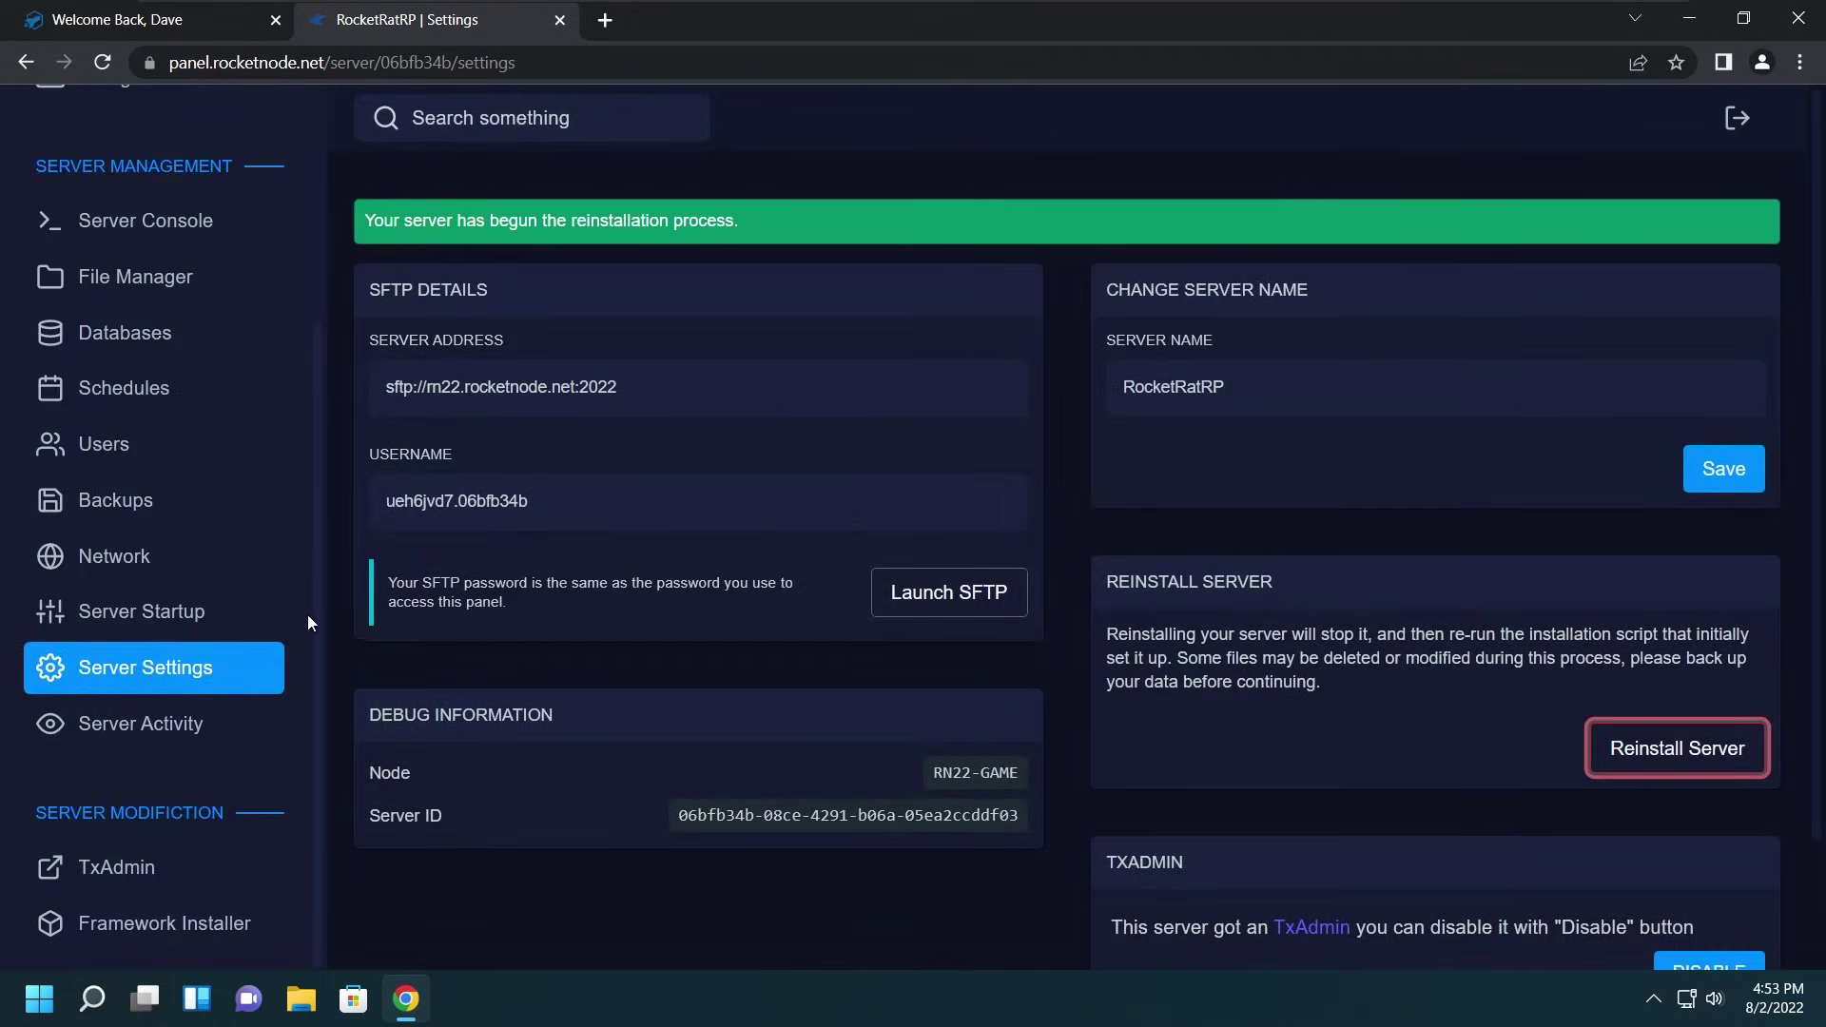
Step: Shut down the server from the console, confirming the forced stop so it shows OFFLINE
left_click(235, 249)
scroll(887, 692, "down", 2)
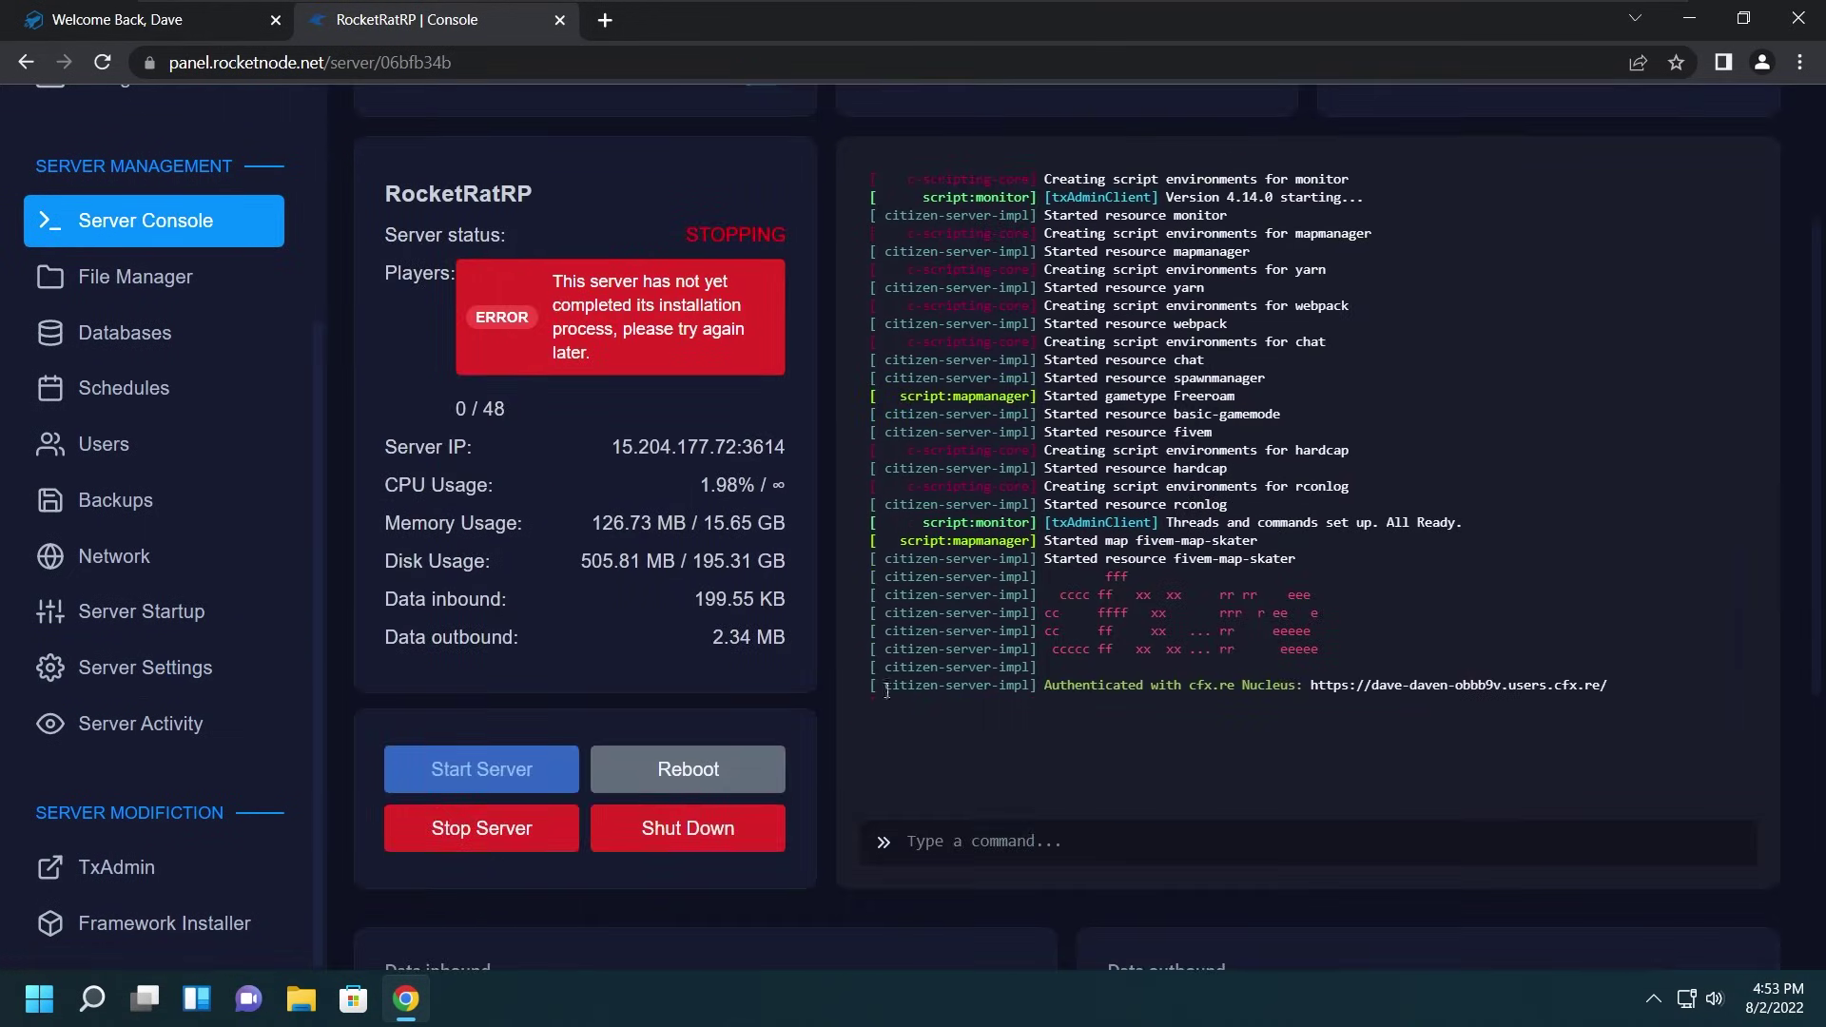
left_click(688, 827)
left_click(1163, 585)
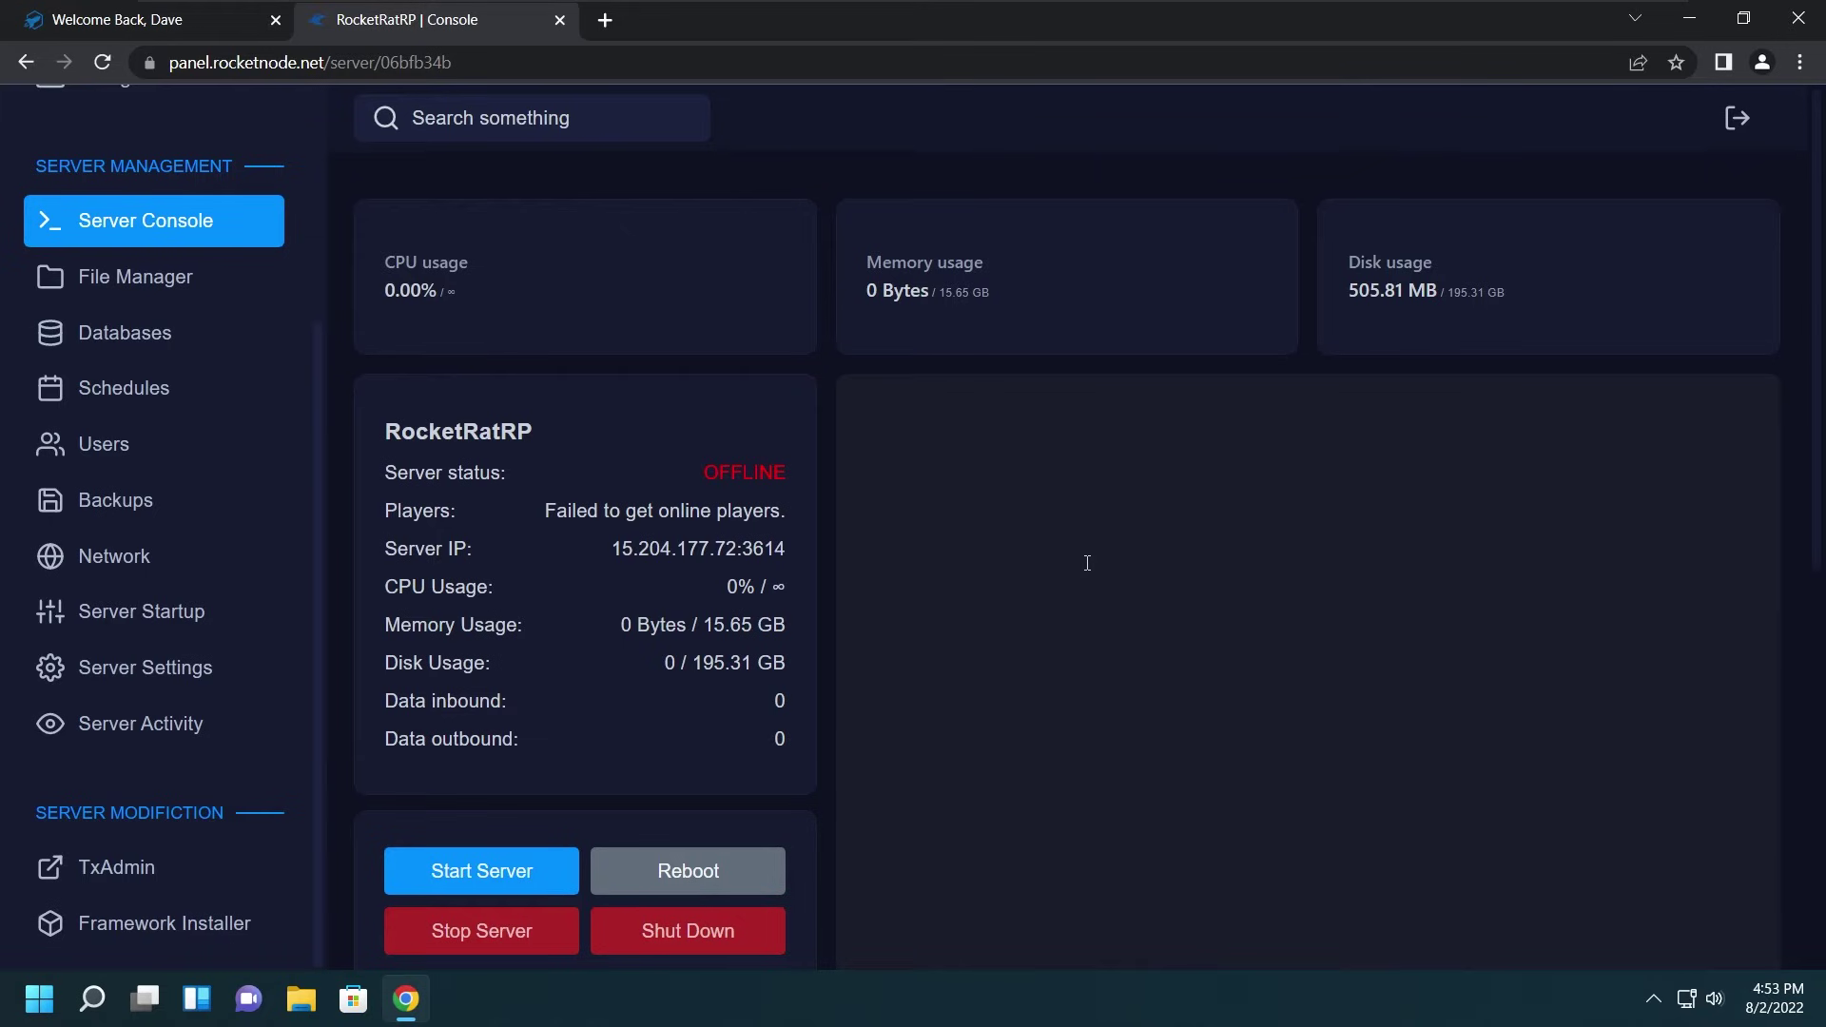
Step: Copy the FIVEM LICENSE key value from the Server Startup settings
left_click(249, 630)
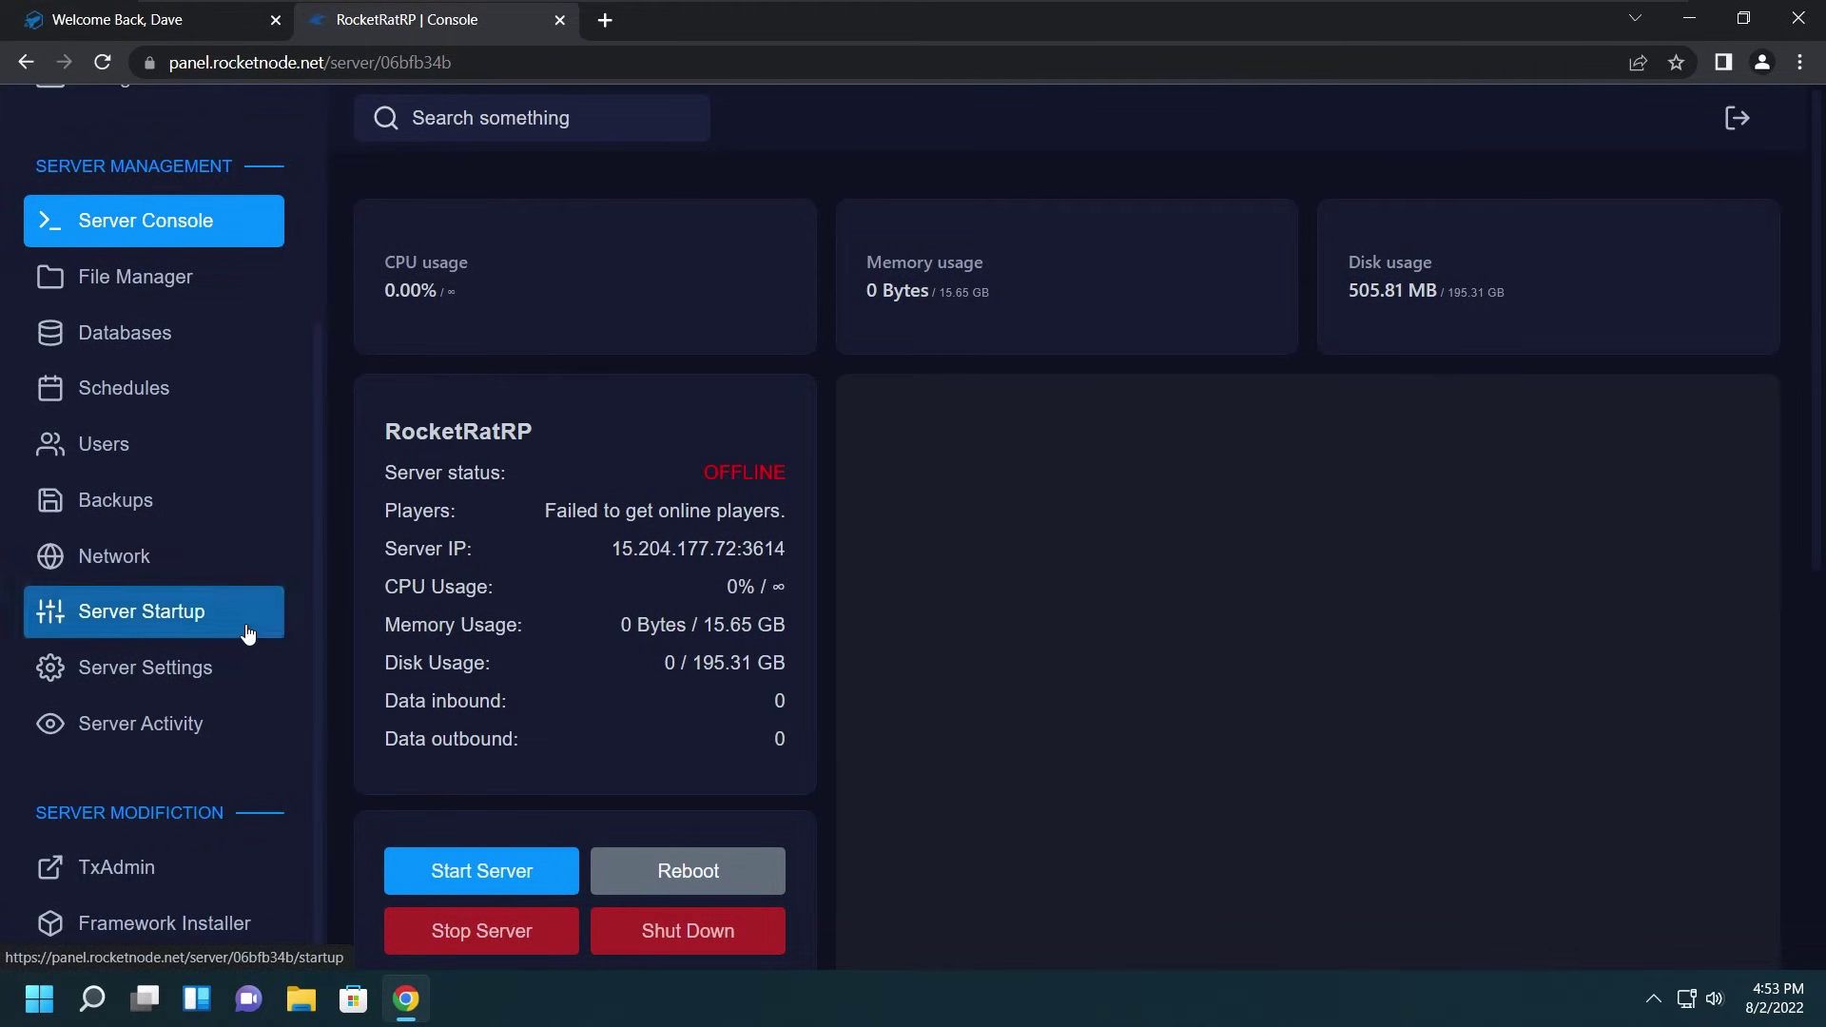
left_click_drag(702, 694, 383, 666)
right_click(446, 688)
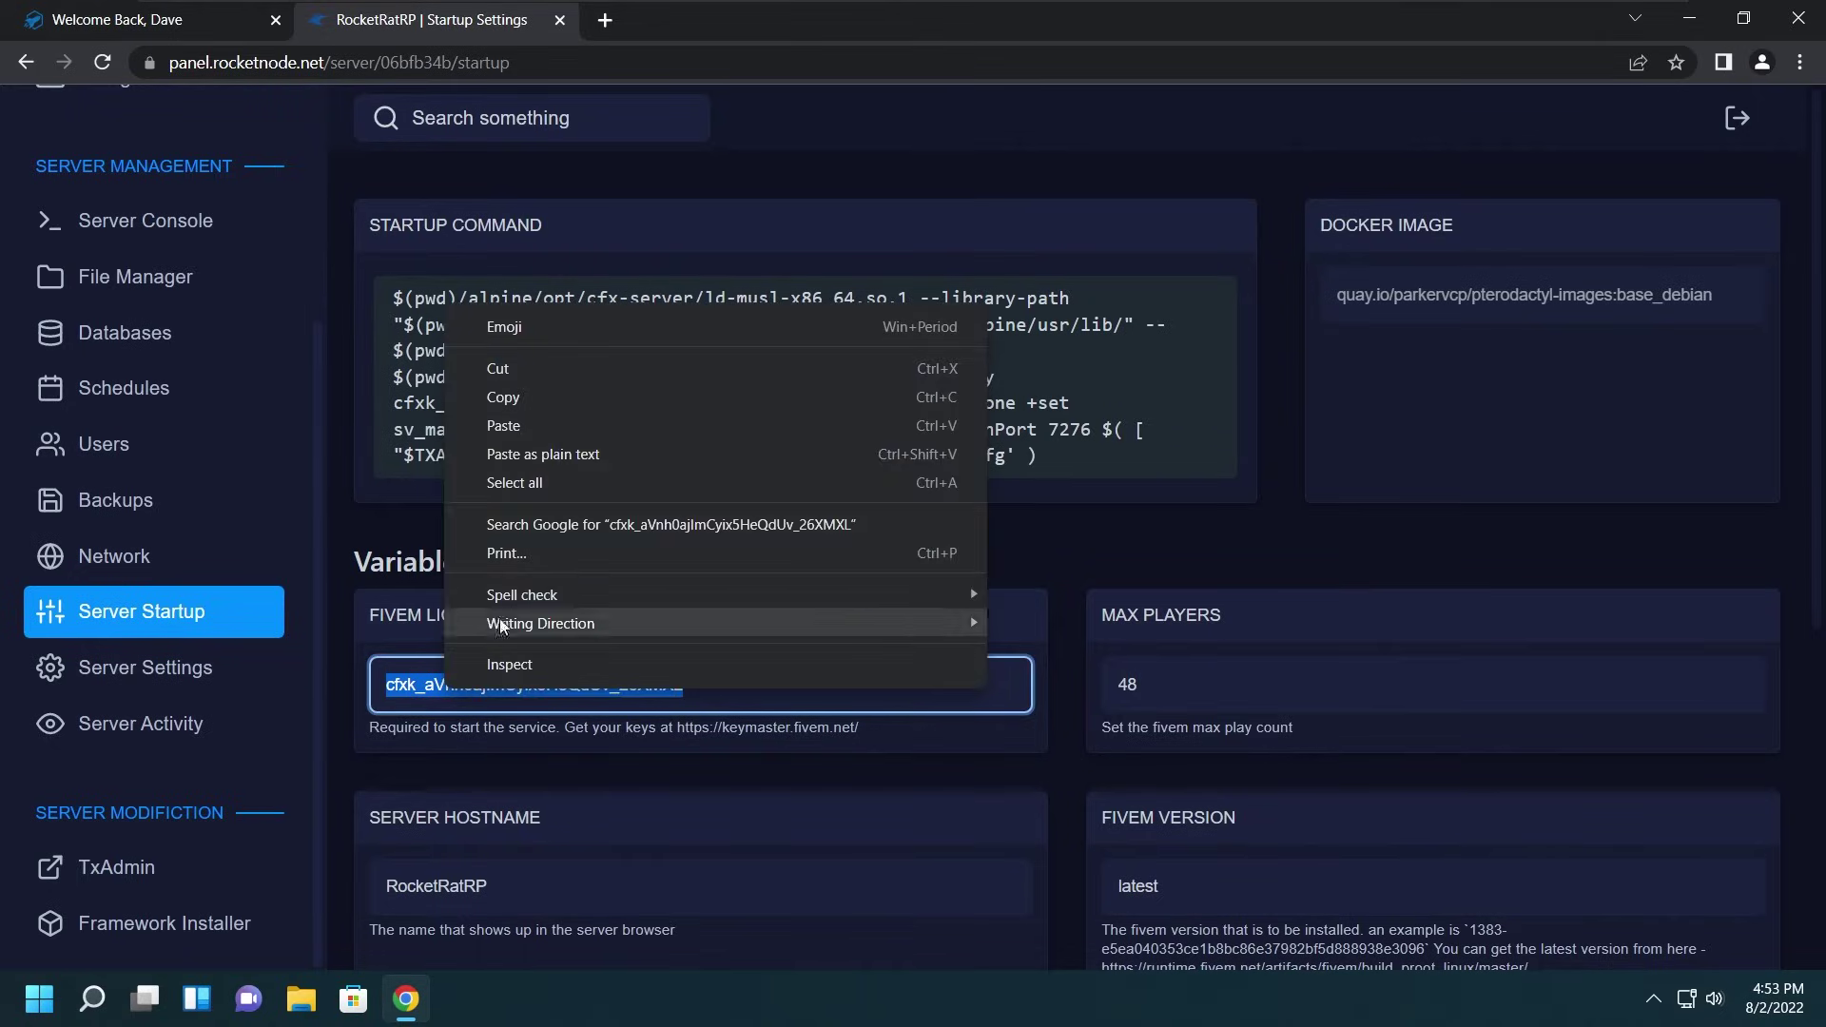
left_click(561, 402)
Step: Paste the key after set sv_licenseKey in server.cfg, save it, and start the server
left_click(179, 285)
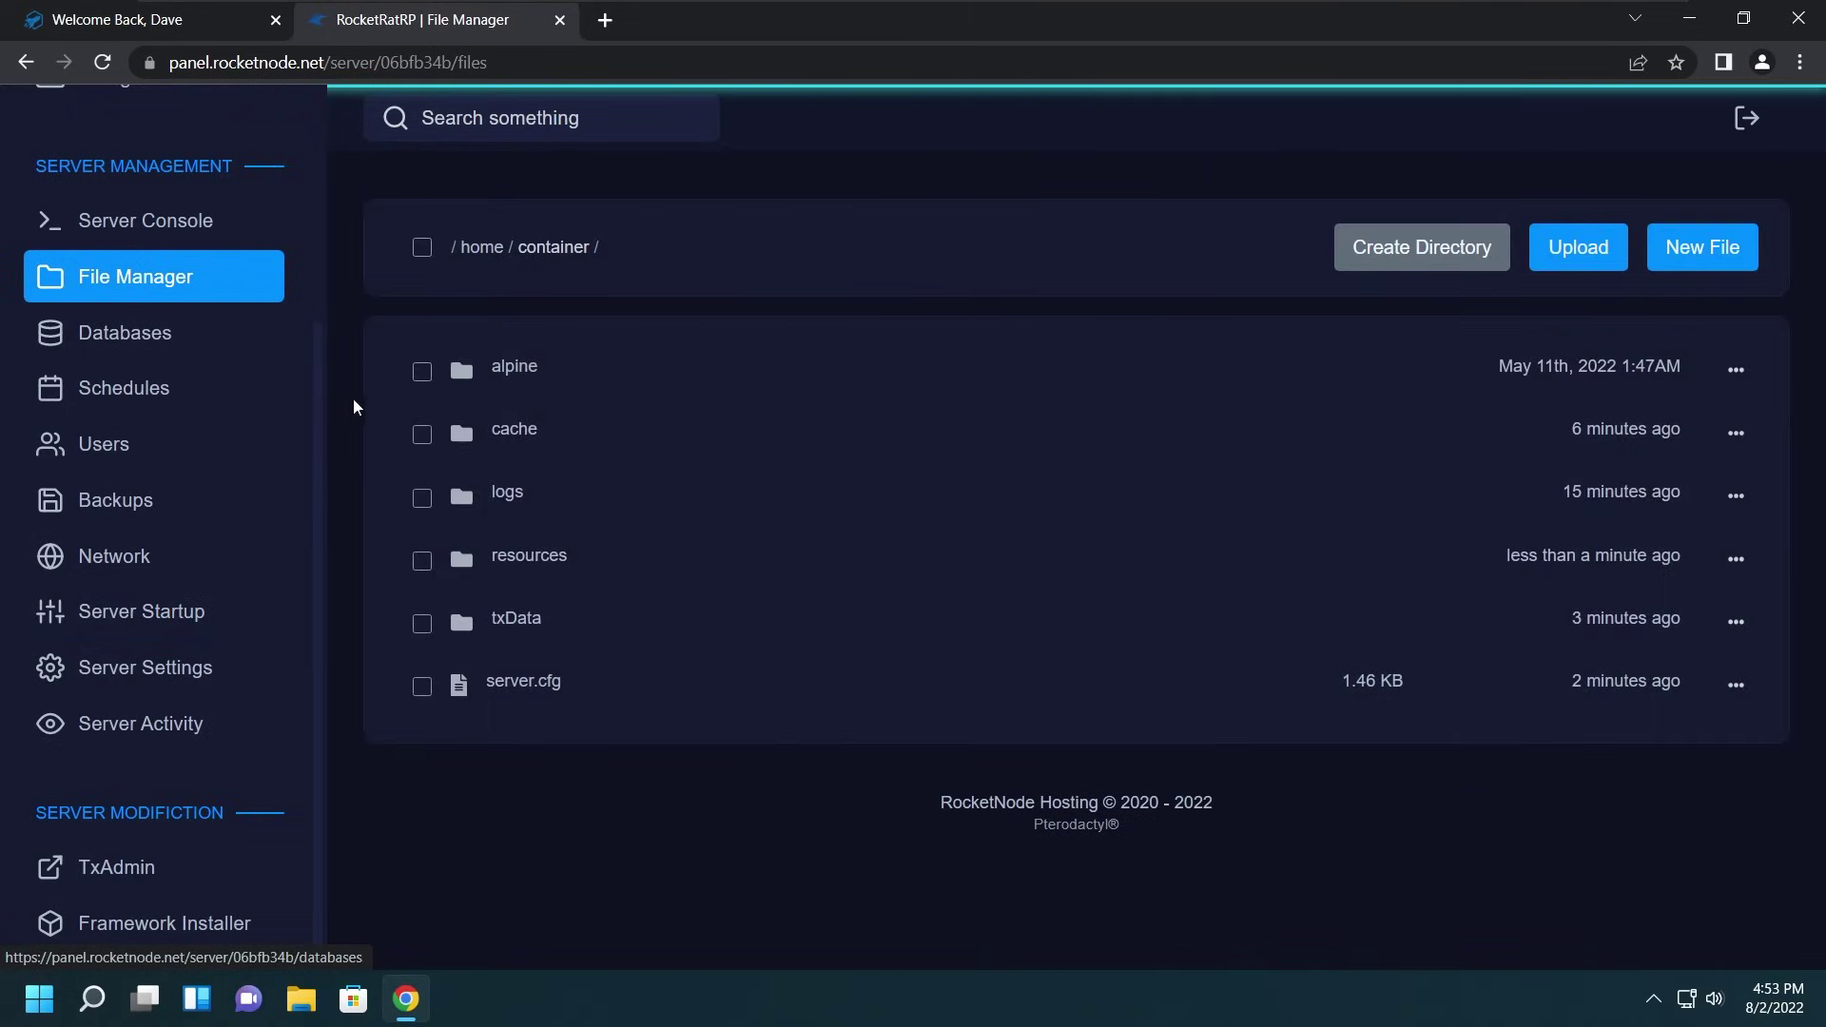
left_click(526, 685)
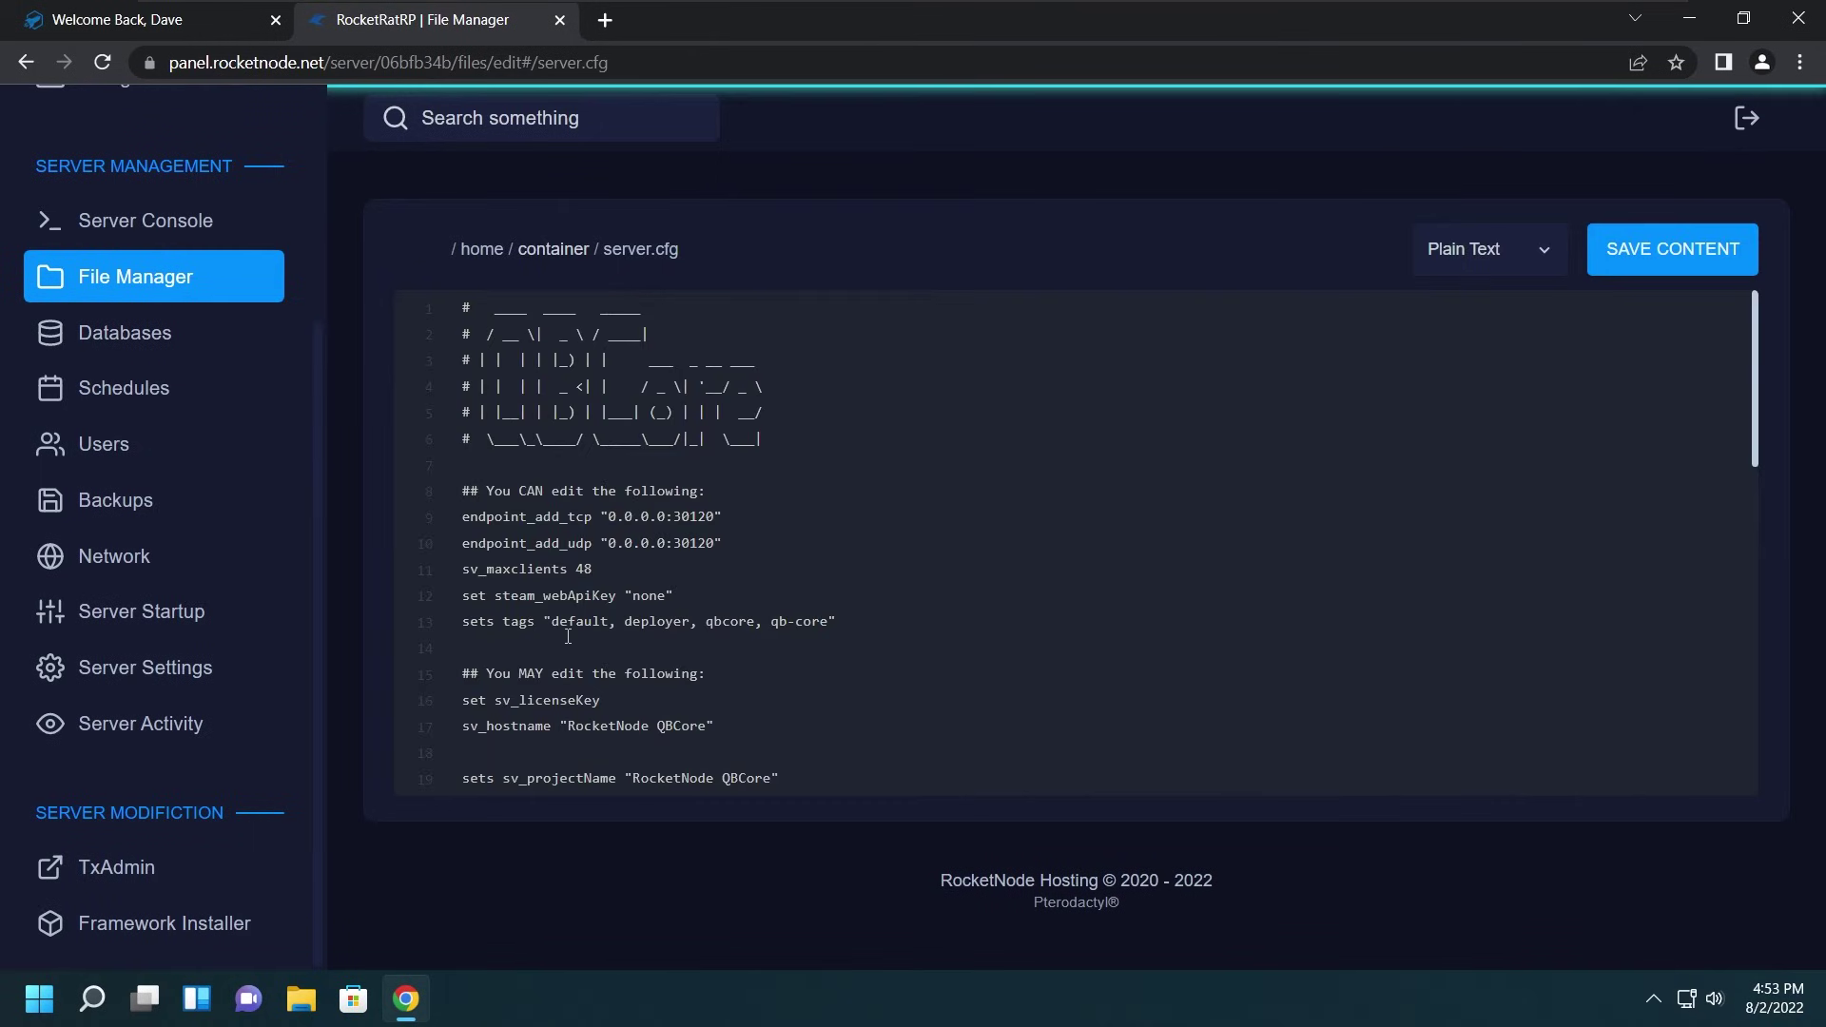
right_click(715, 689)
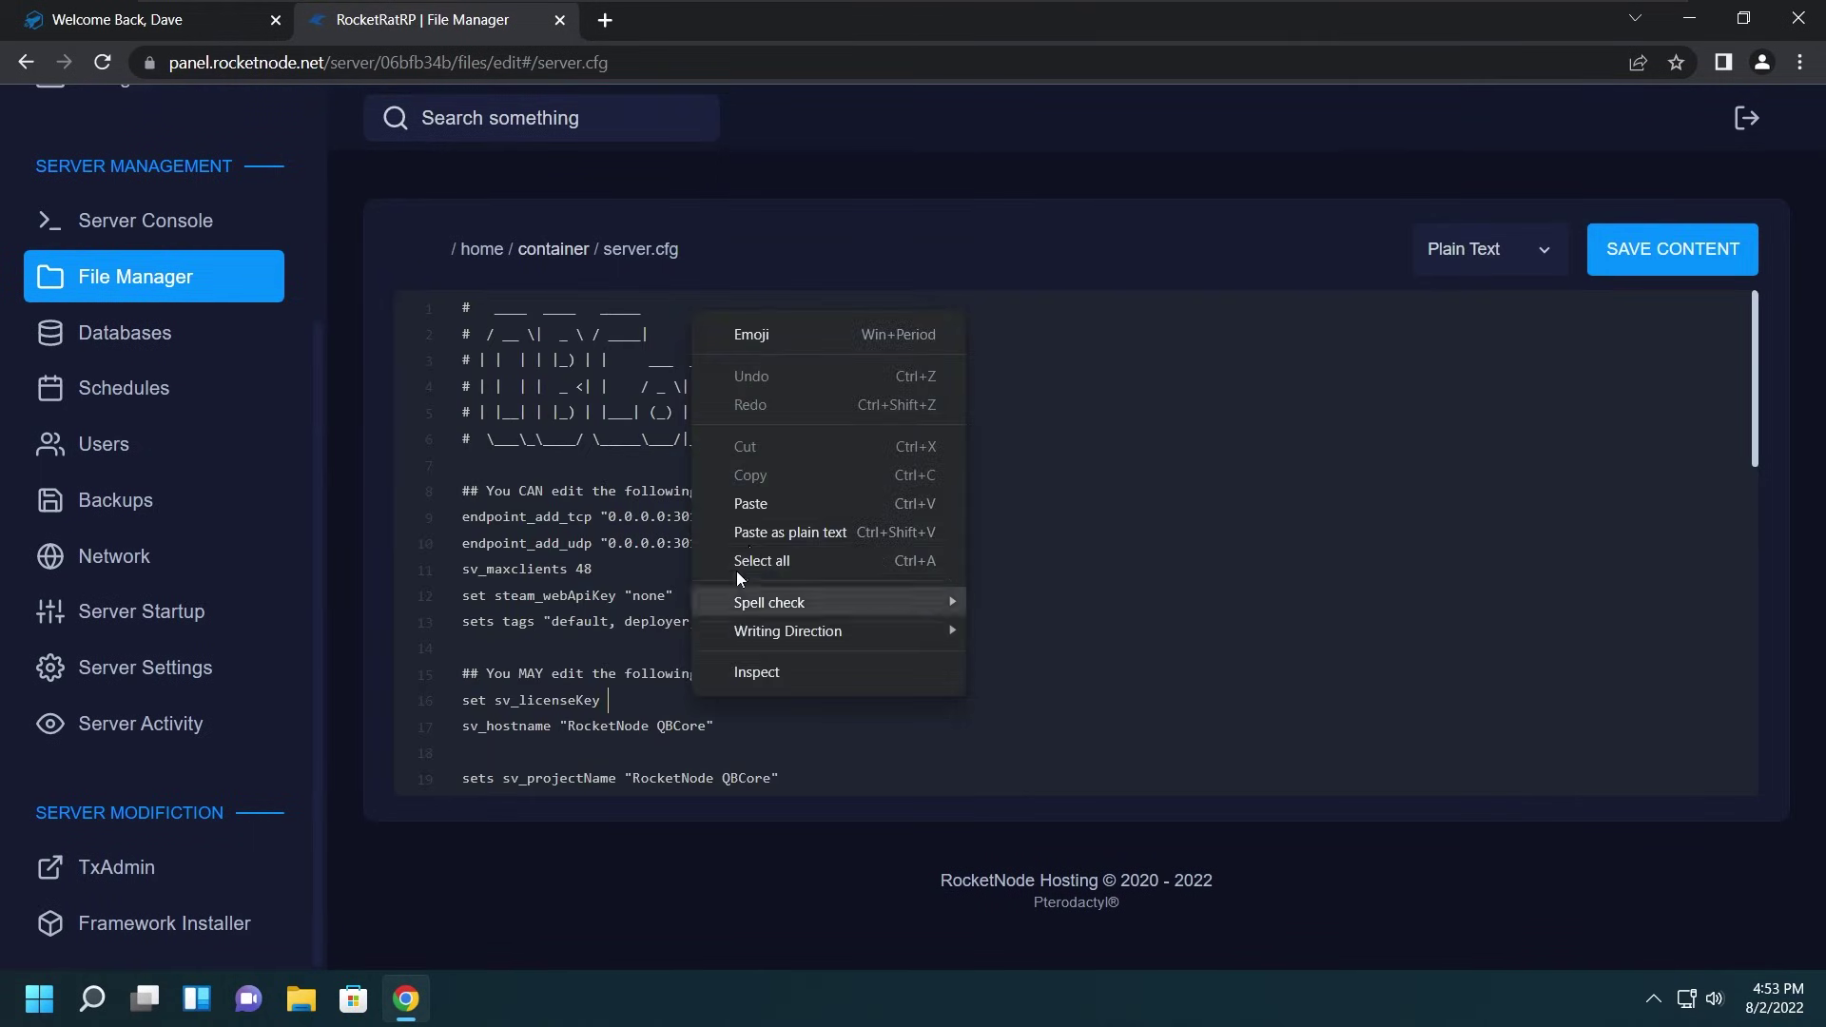
left_click(780, 507)
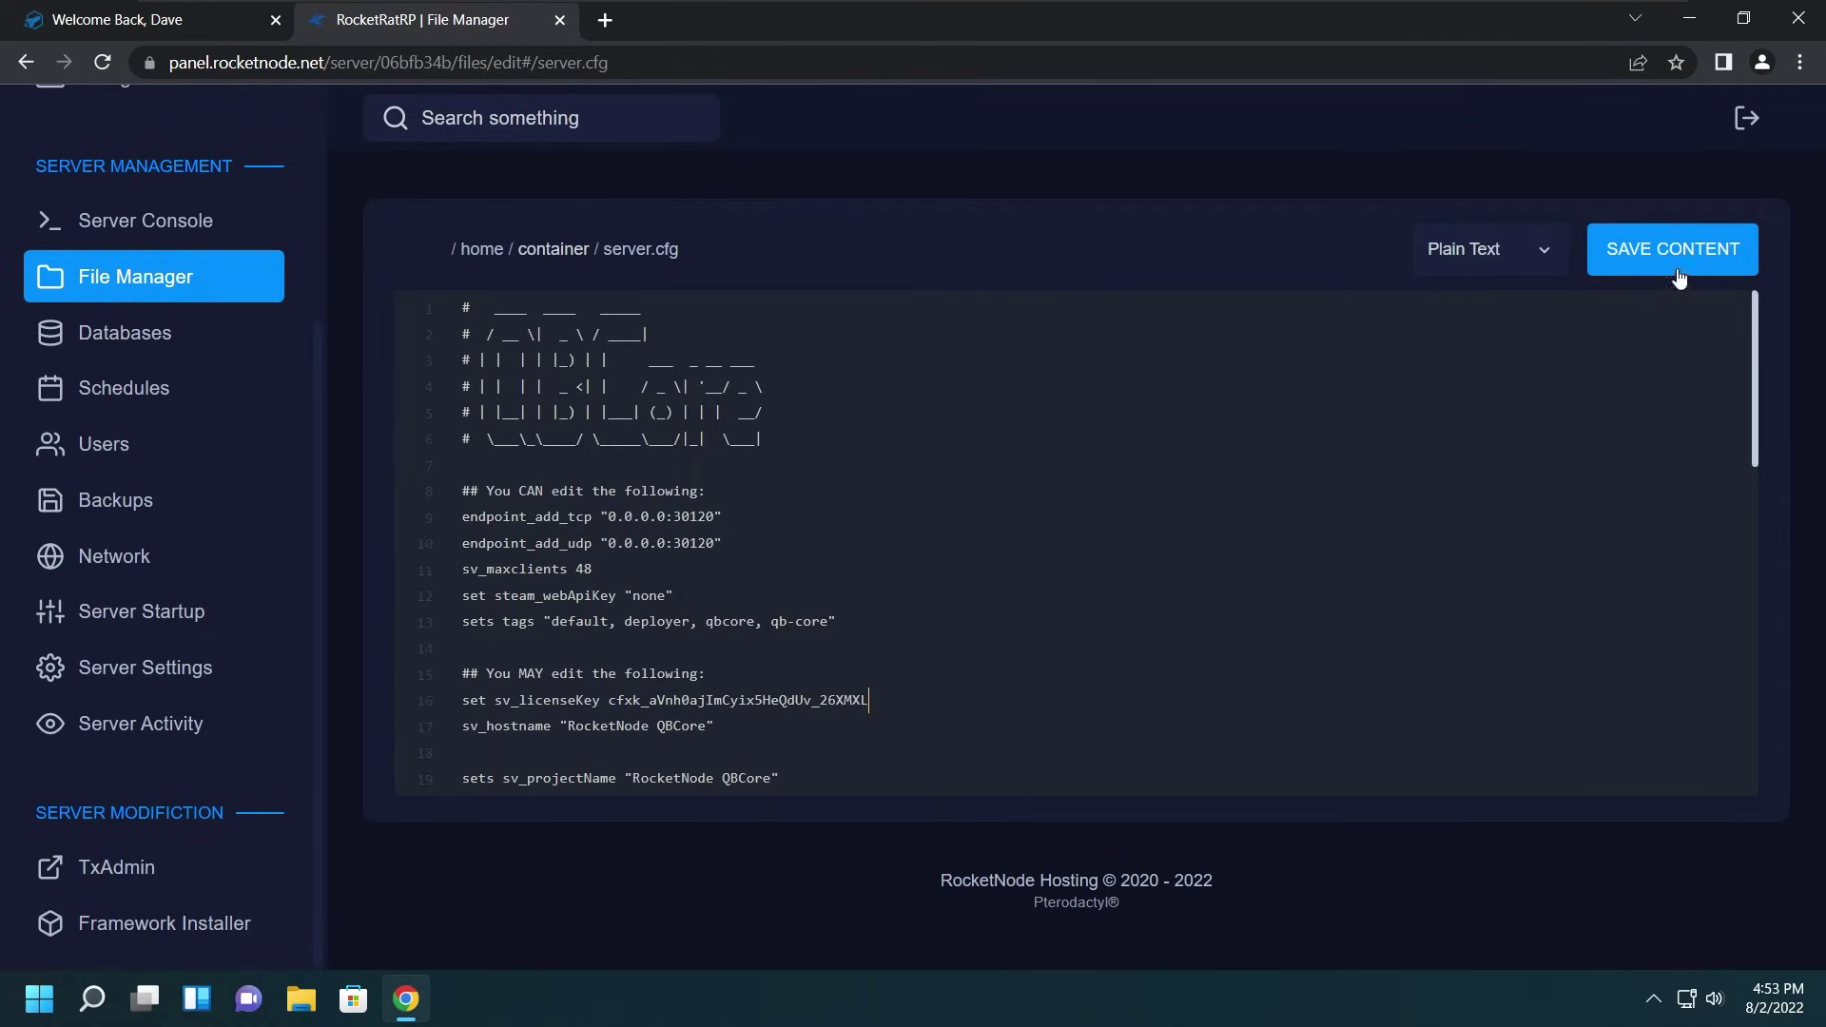
left_click(1691, 255)
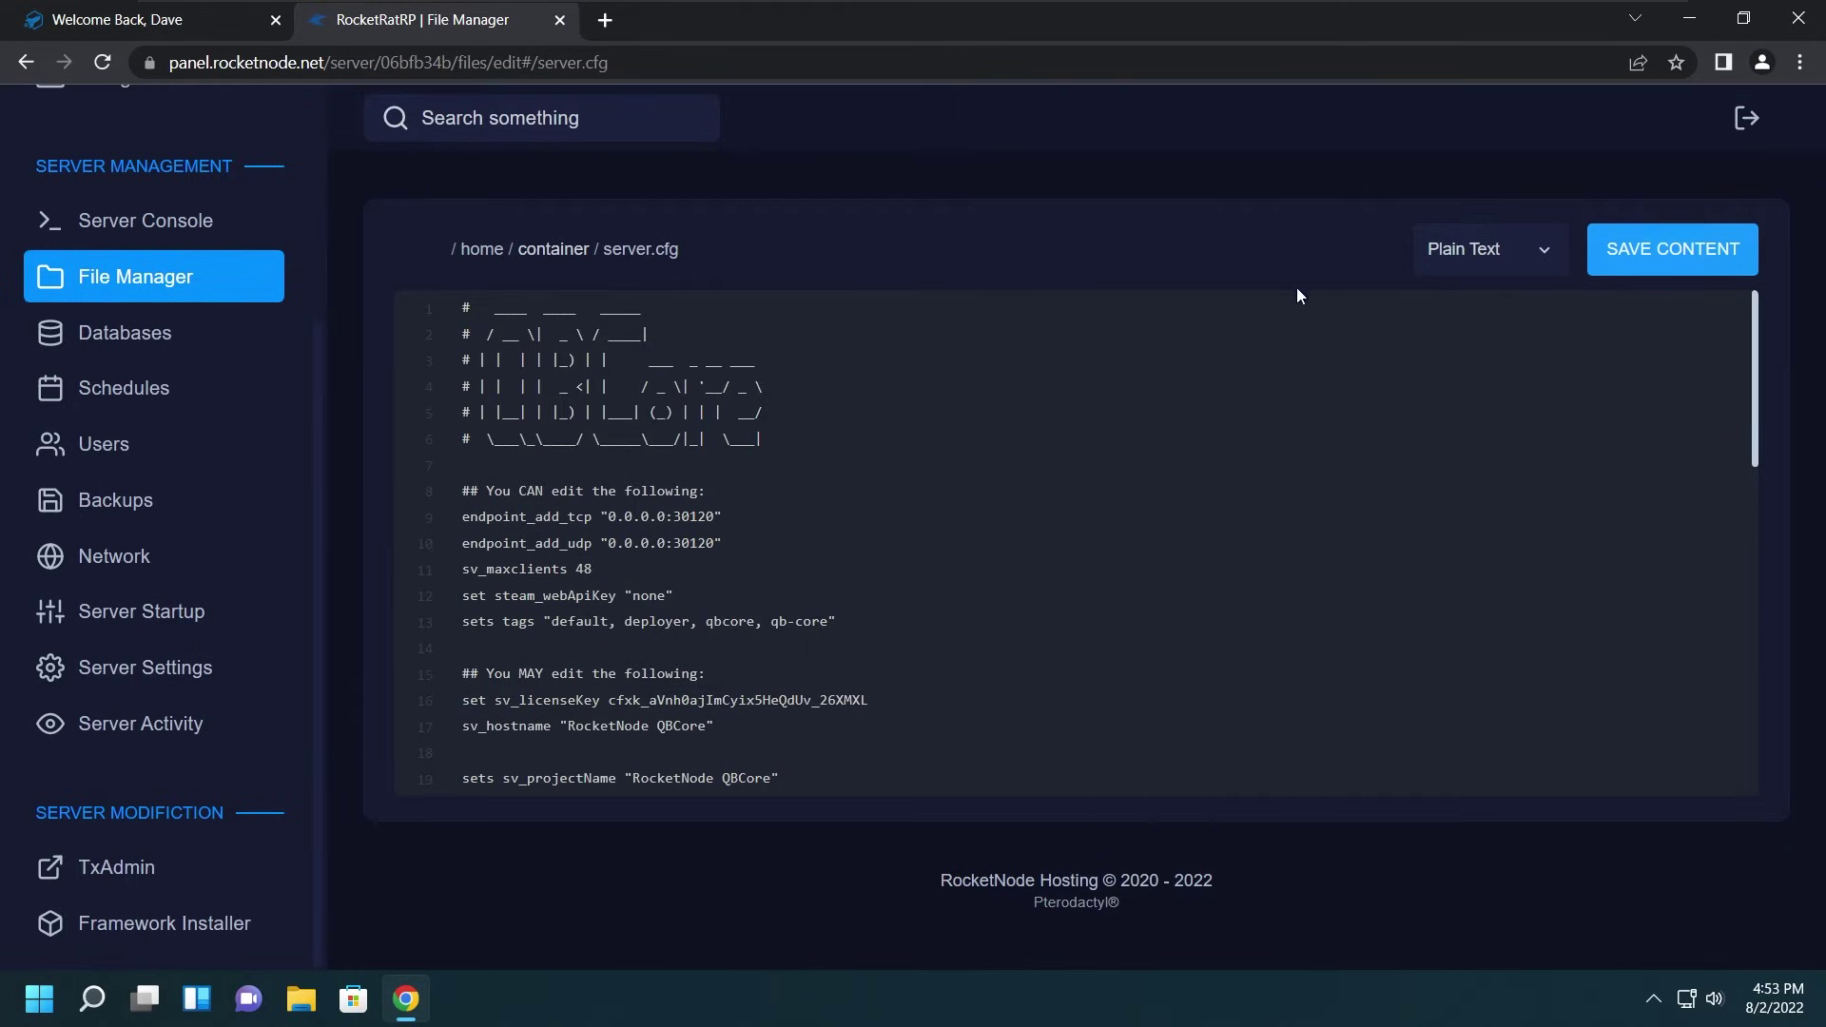
left_click(109, 224)
left_click(547, 874)
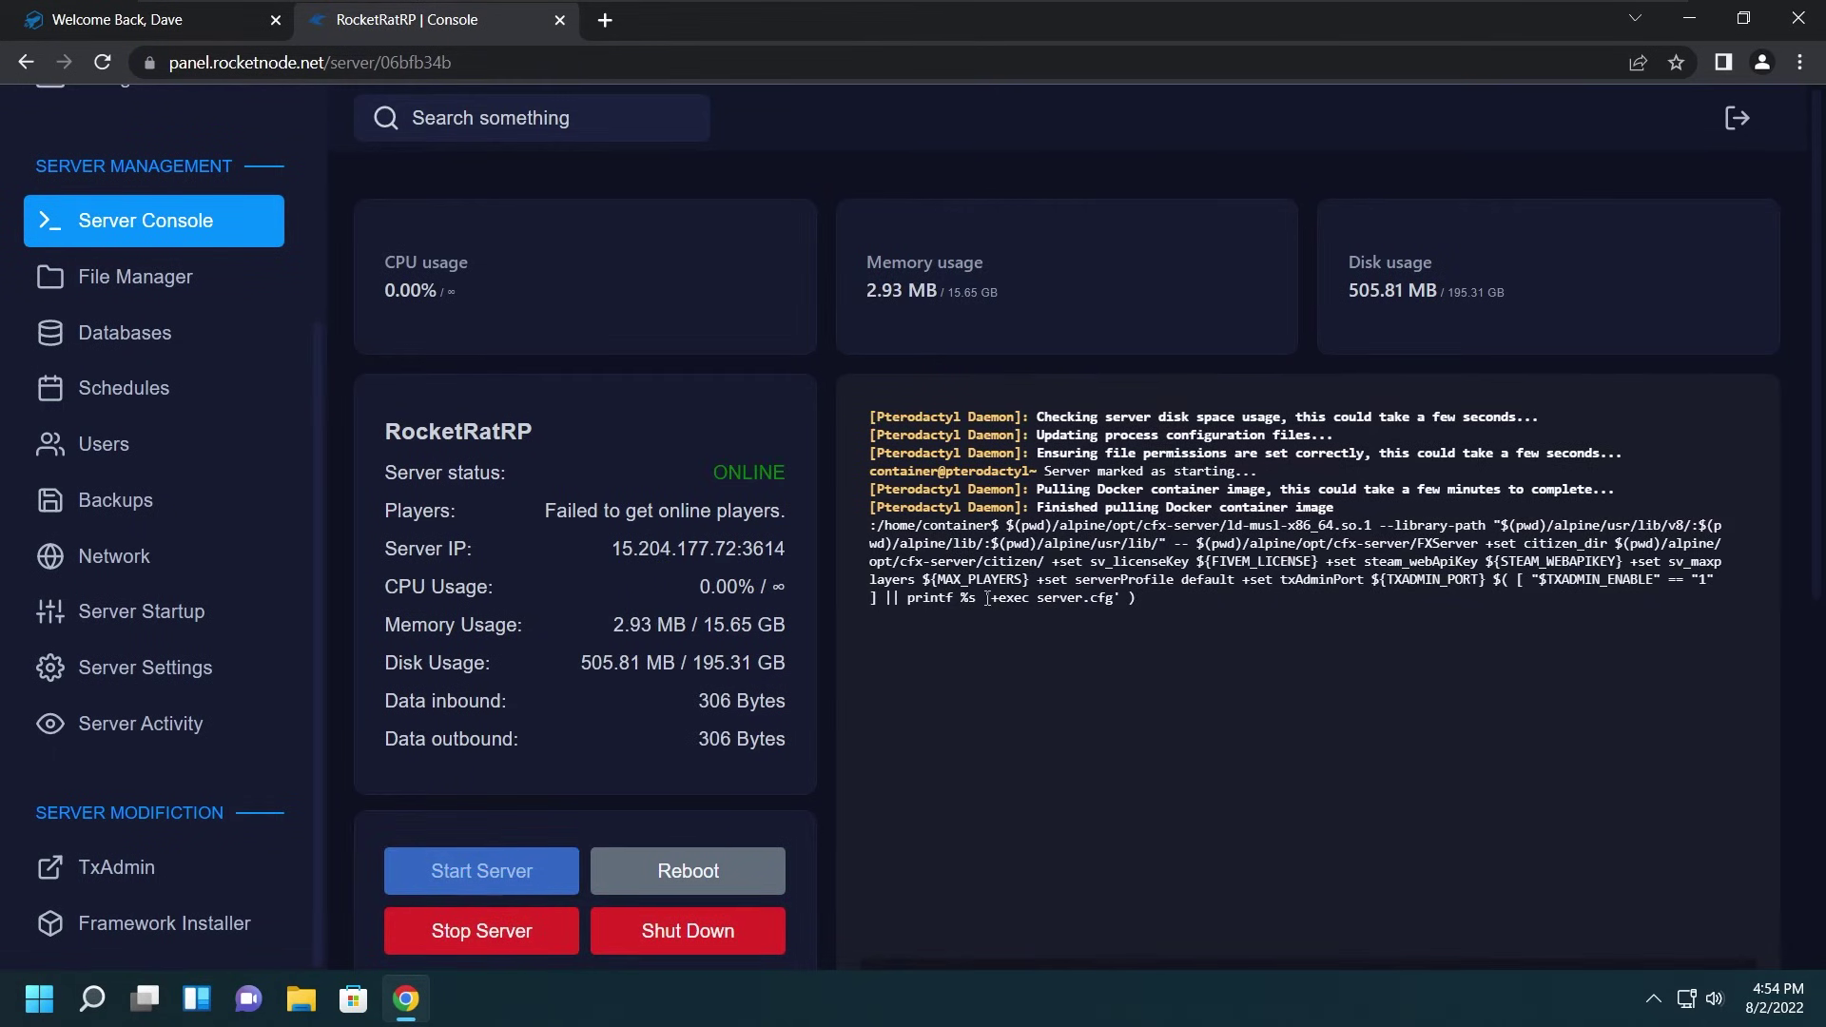
Step: Scroll the console to follow RocketRatRP booting as yarn packages build and the chat resource starts
scroll(987, 598, "down", 1)
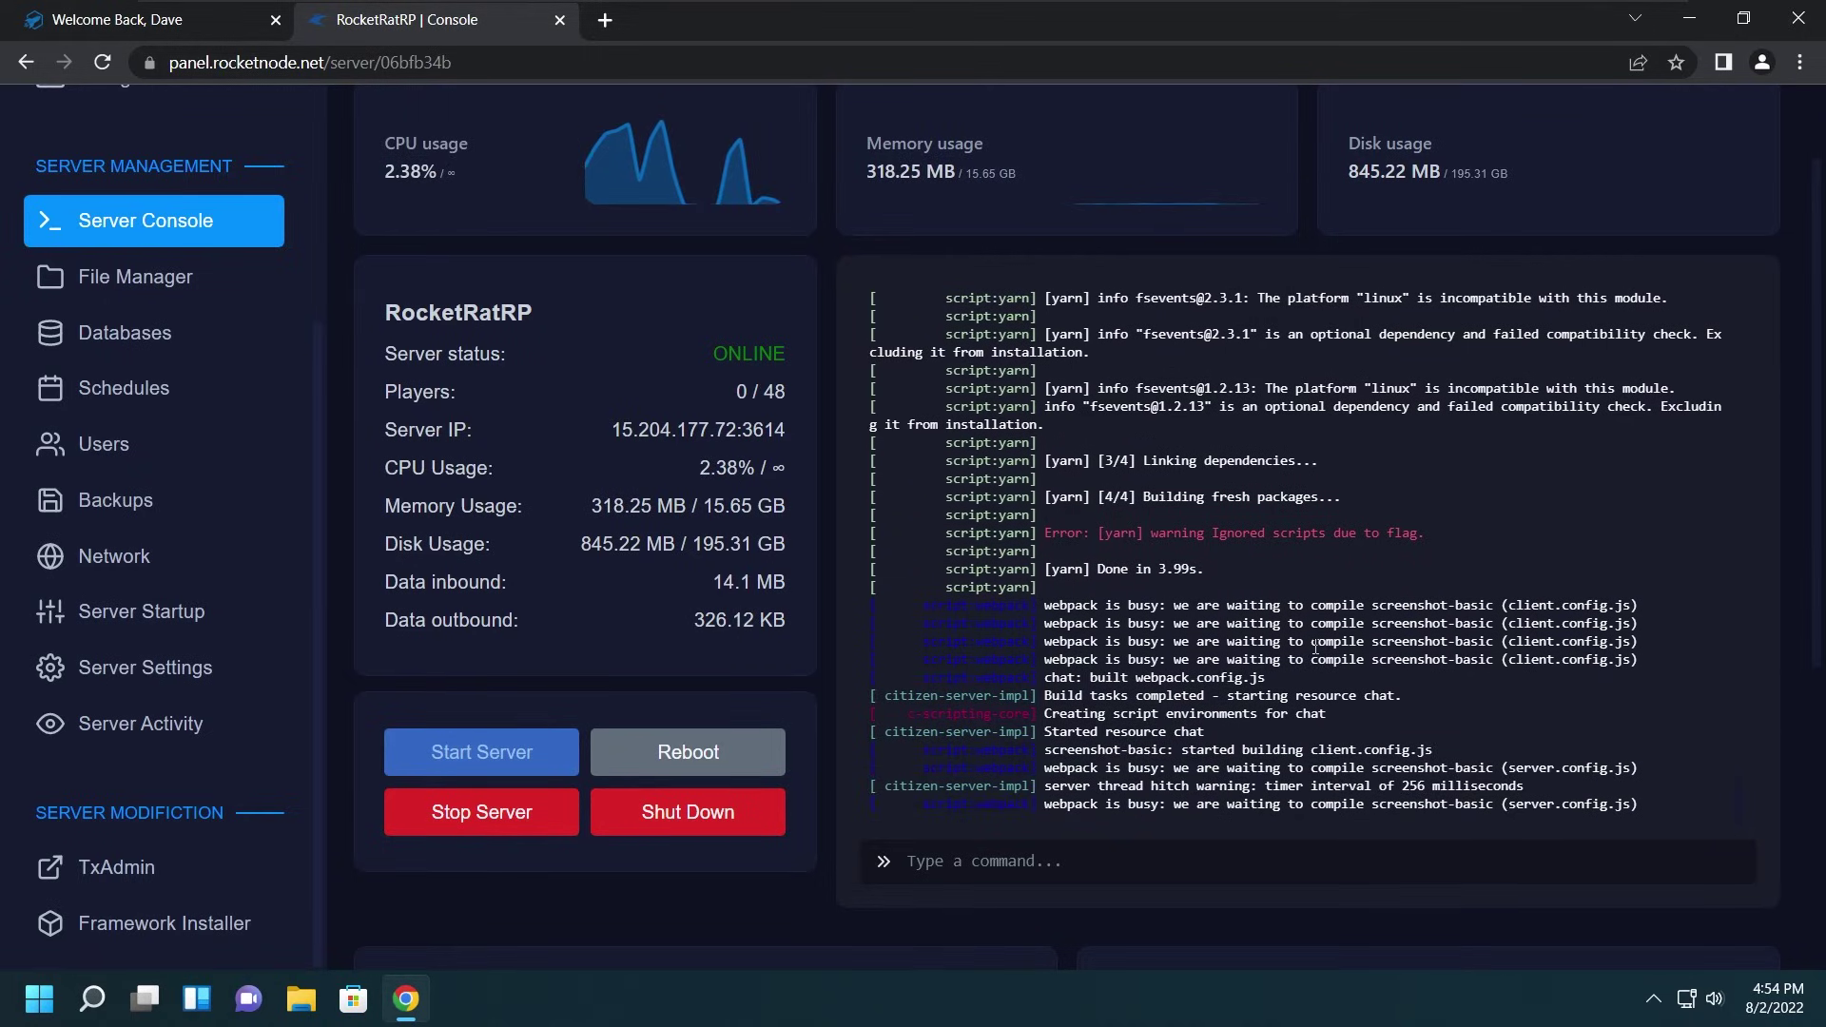
Step: Open the server's resources folder in the File Manager
left_click(222, 290)
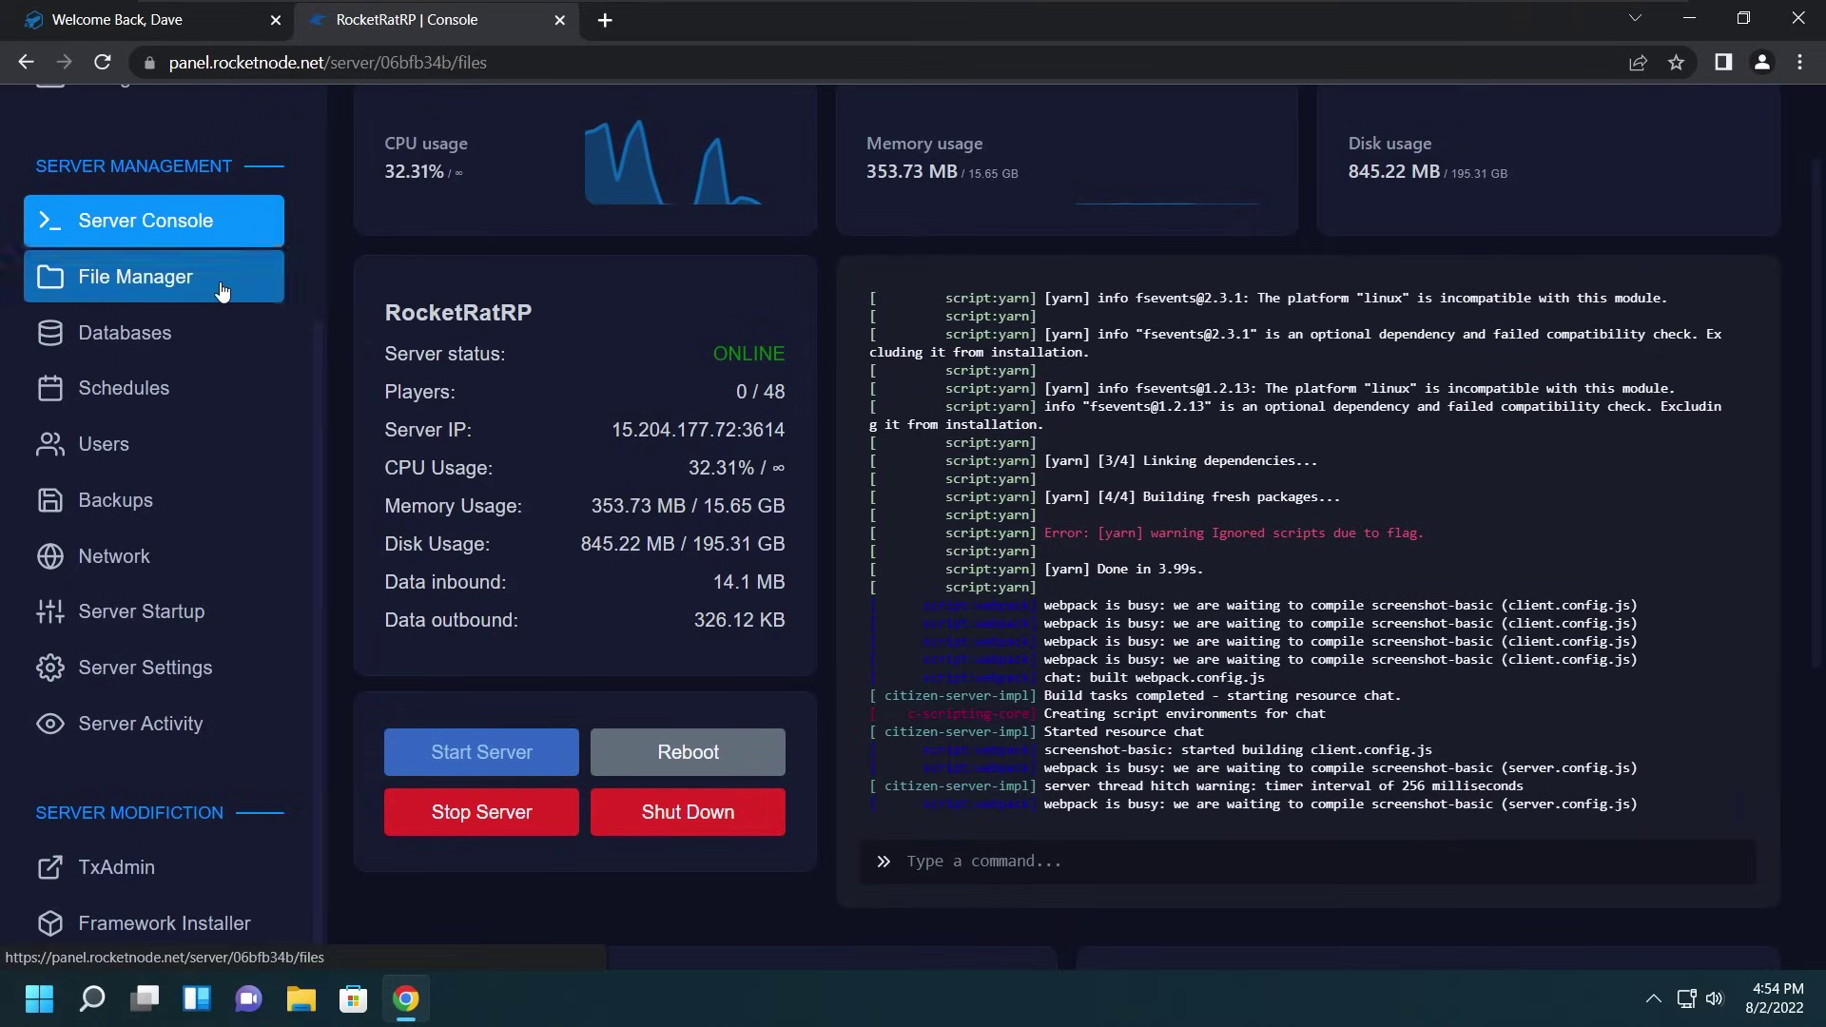
left_click(601, 579)
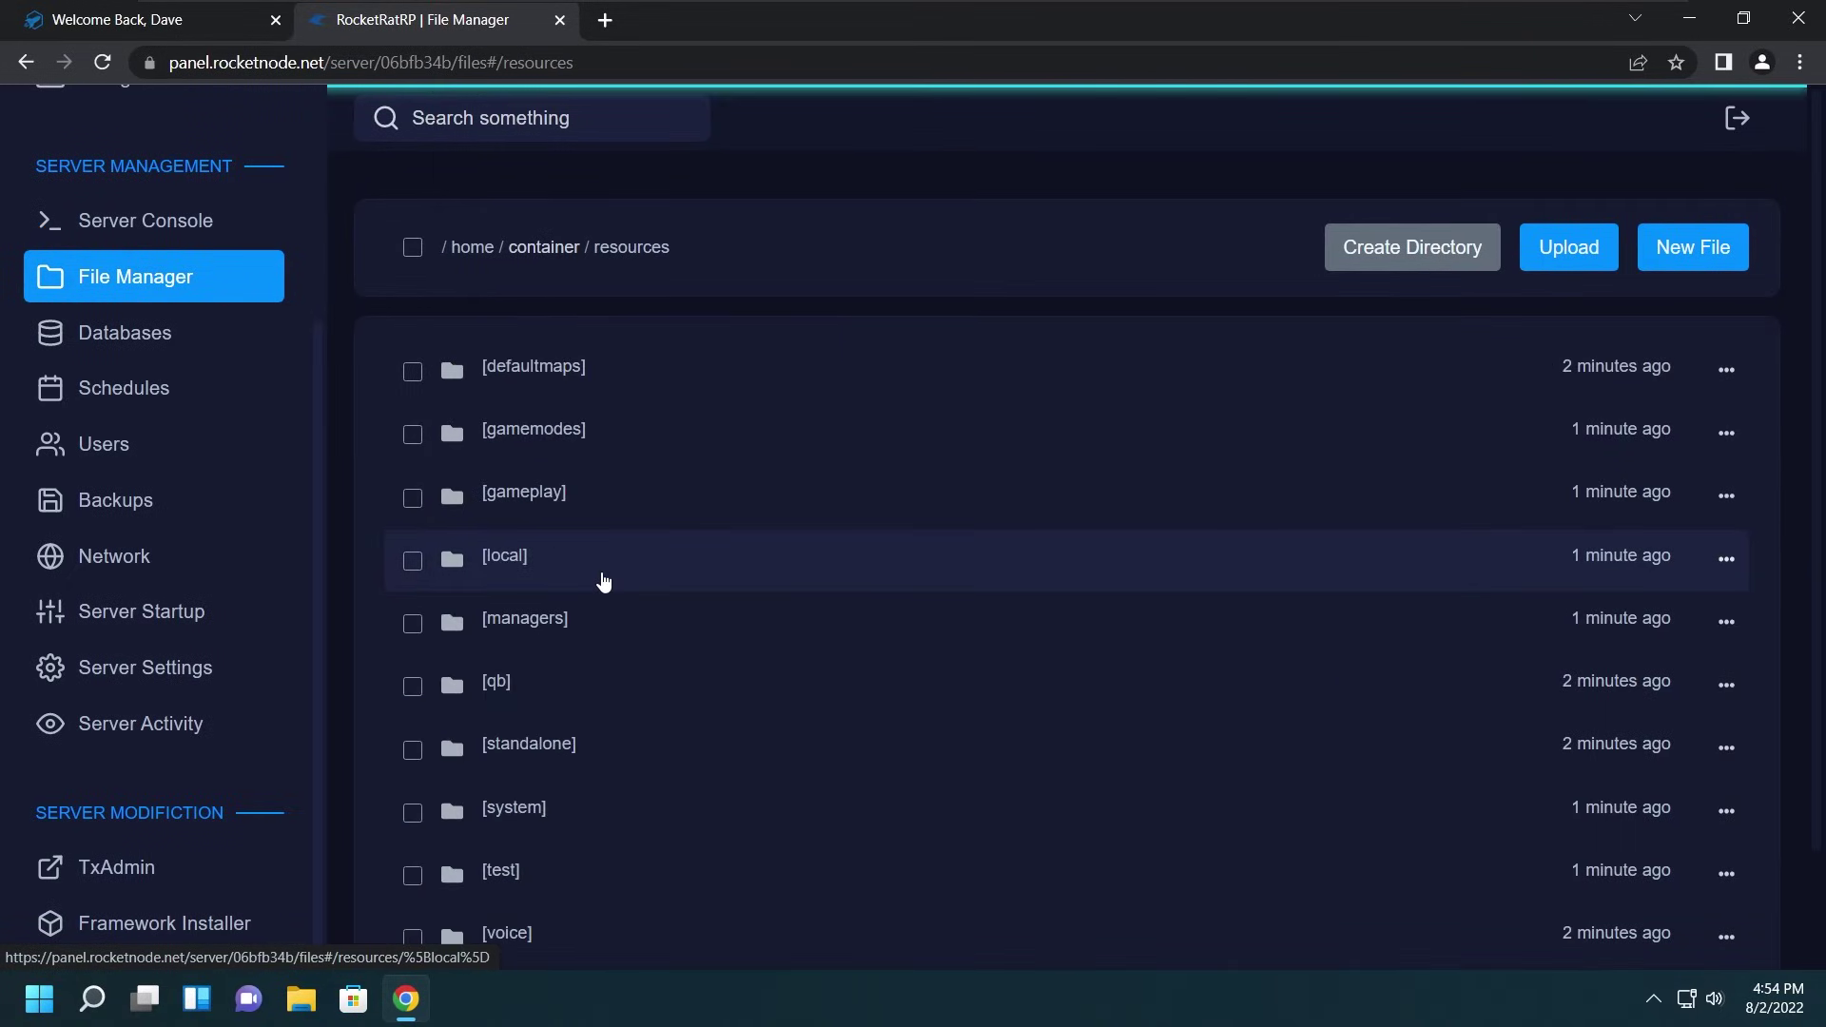
scroll(604, 580, "down", 2)
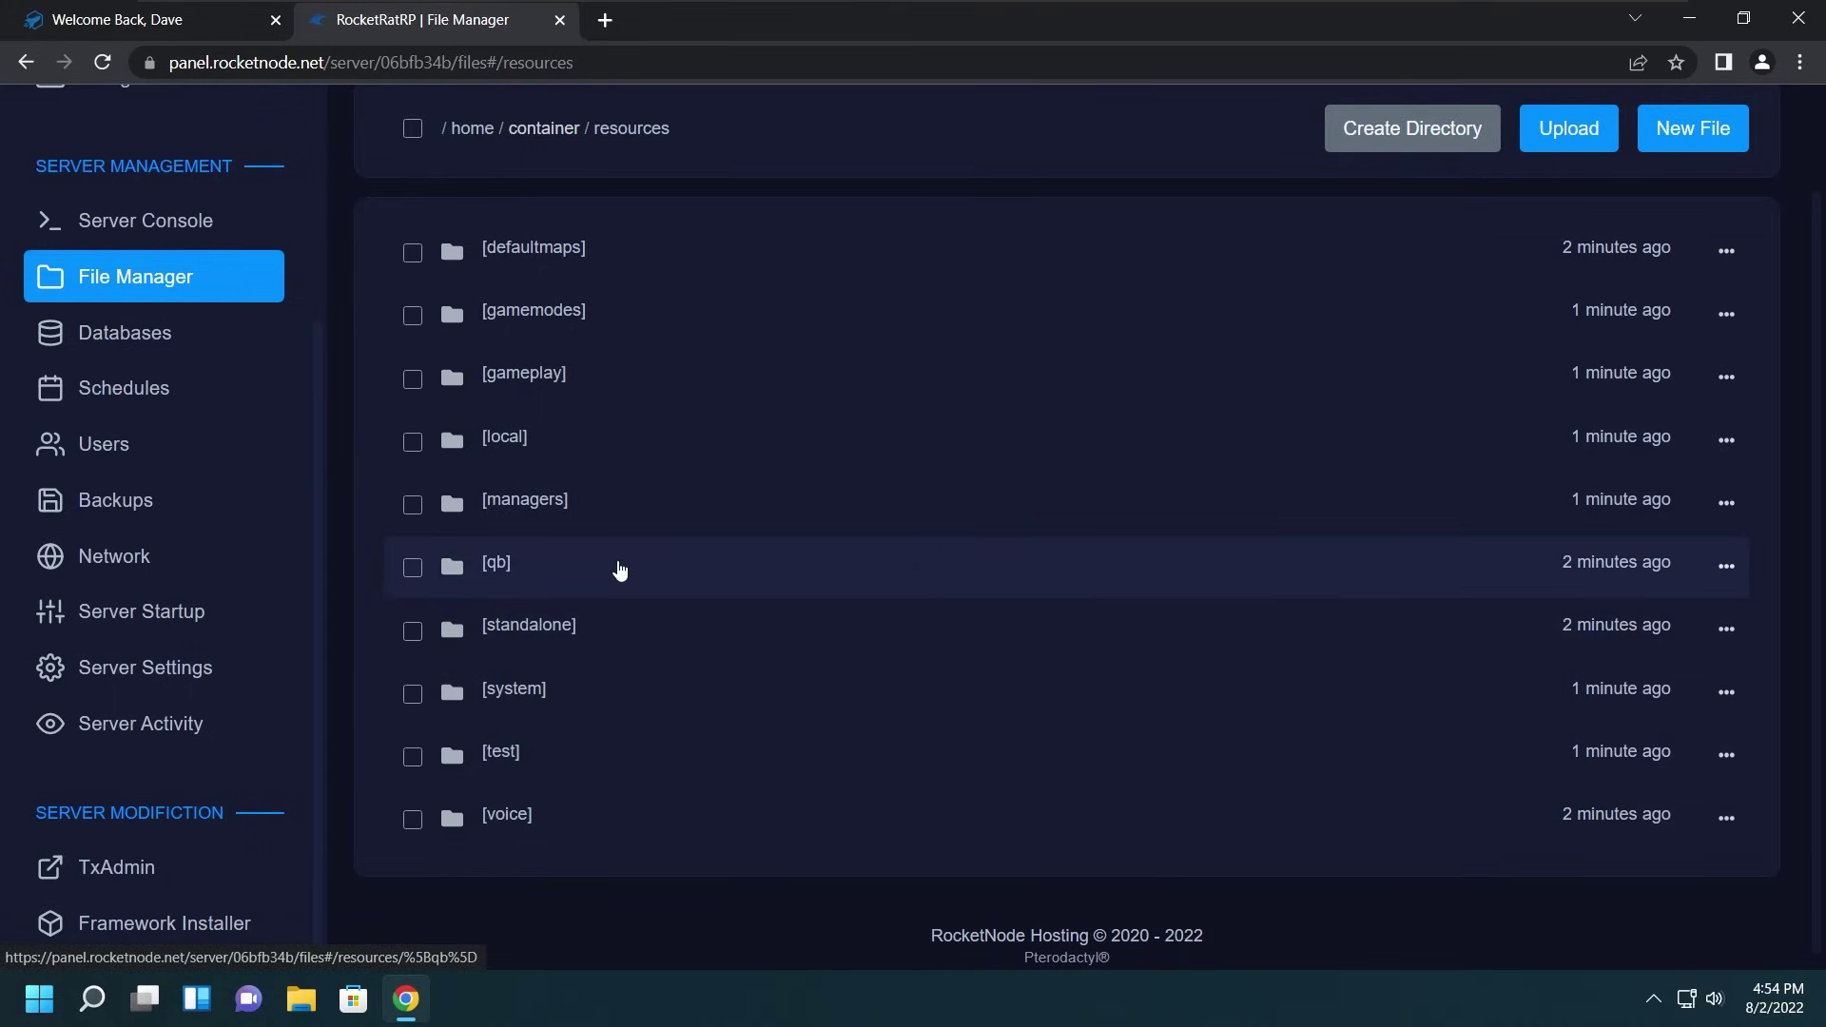
Step: Browse the [qb], [defaultmaps] and [managers] folders, returning to resources after each
left_click(801, 594)
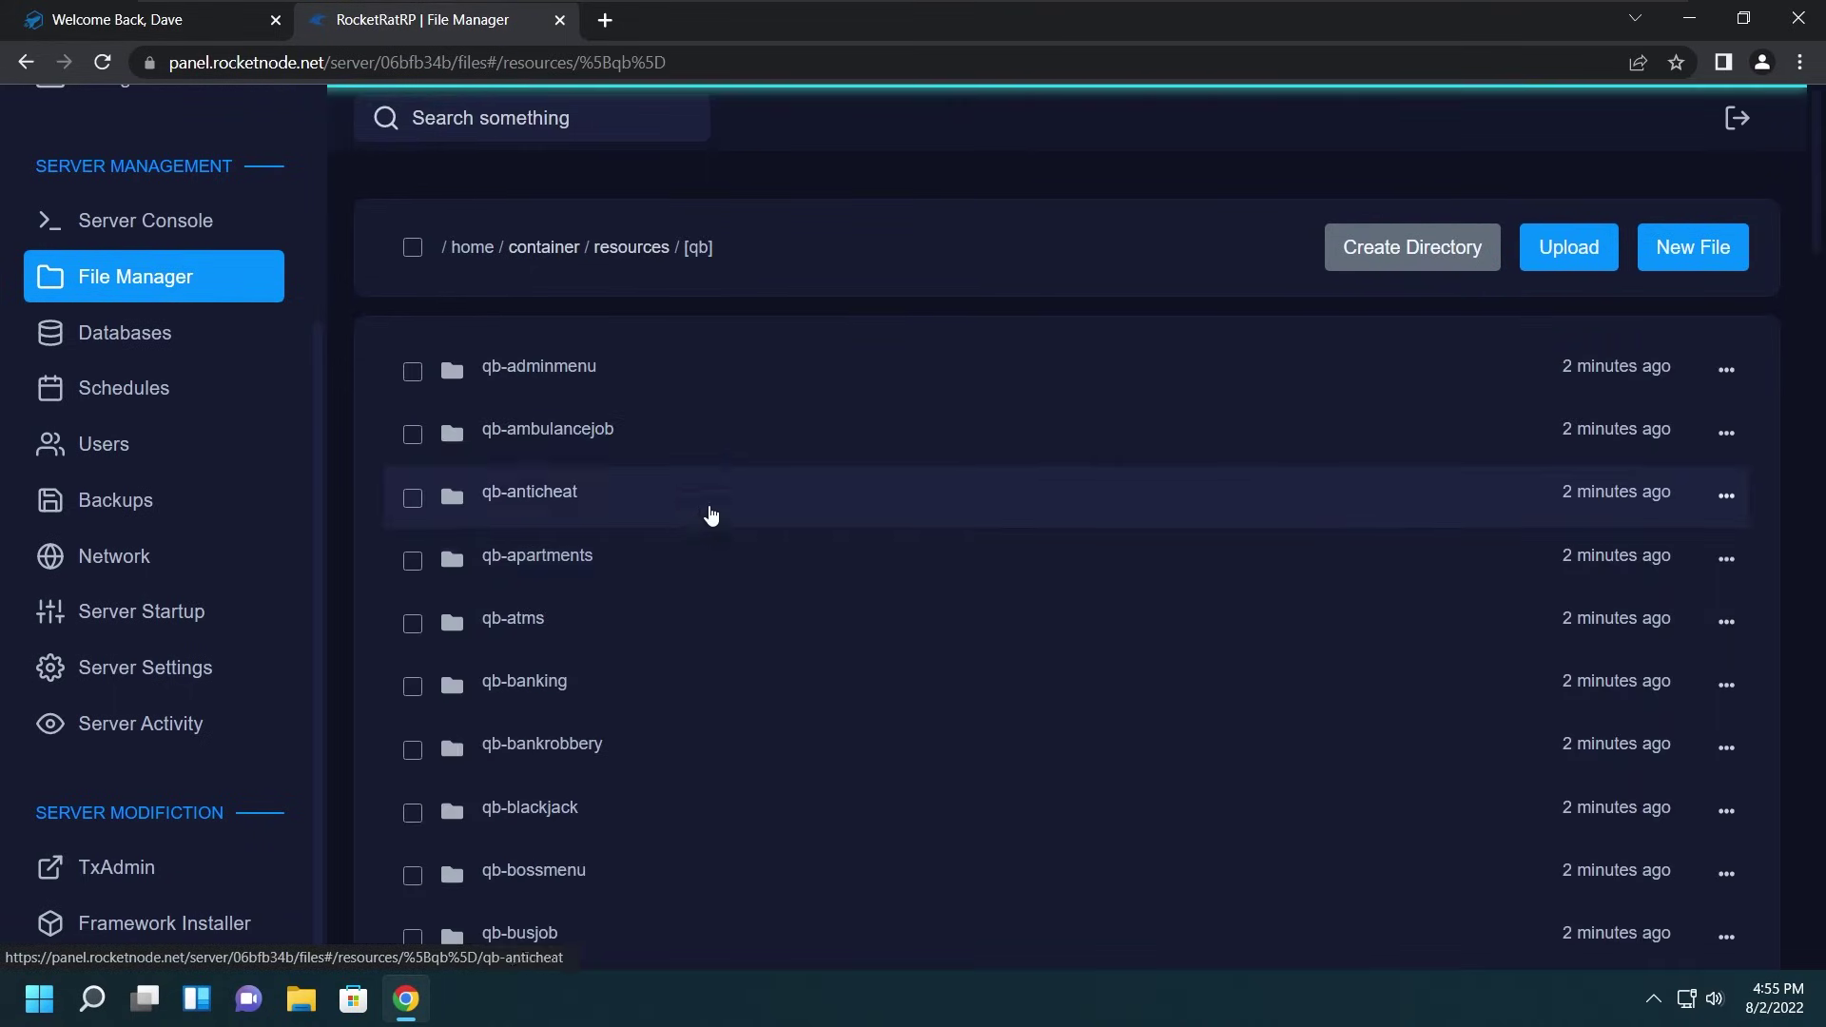
left_click(638, 263)
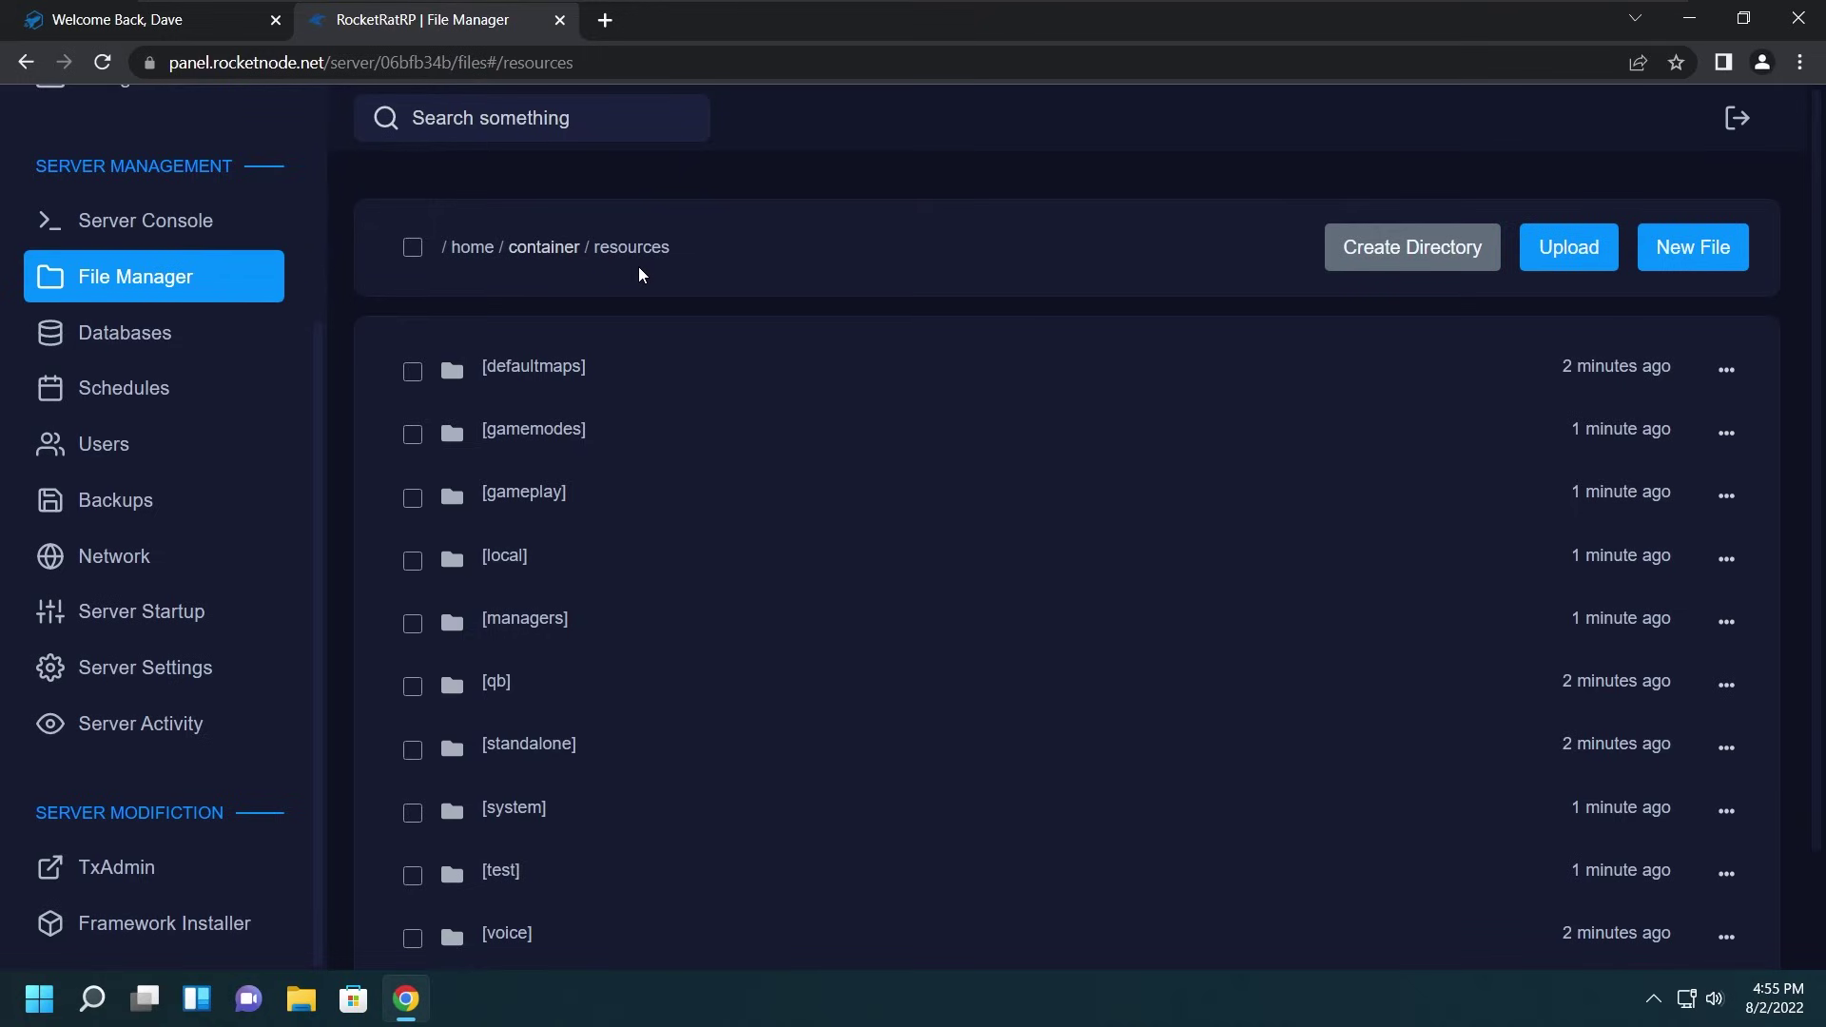
left_click(645, 365)
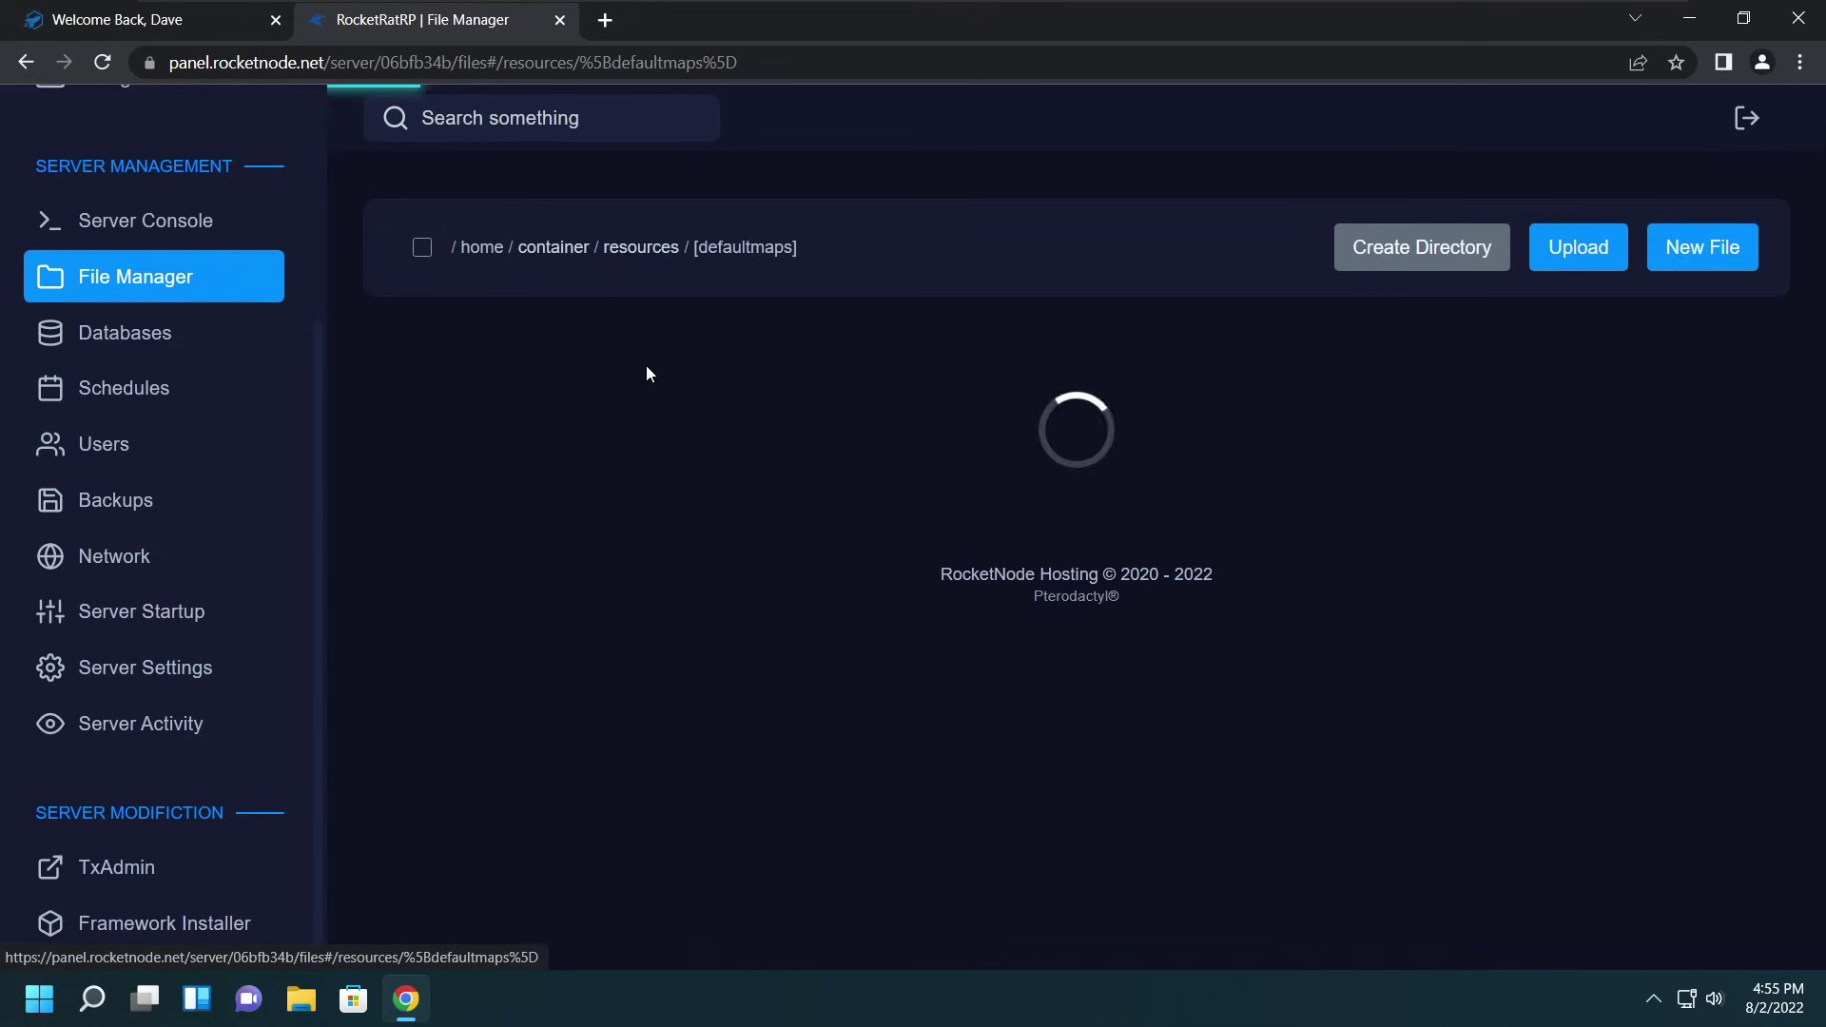
left_click(632, 249)
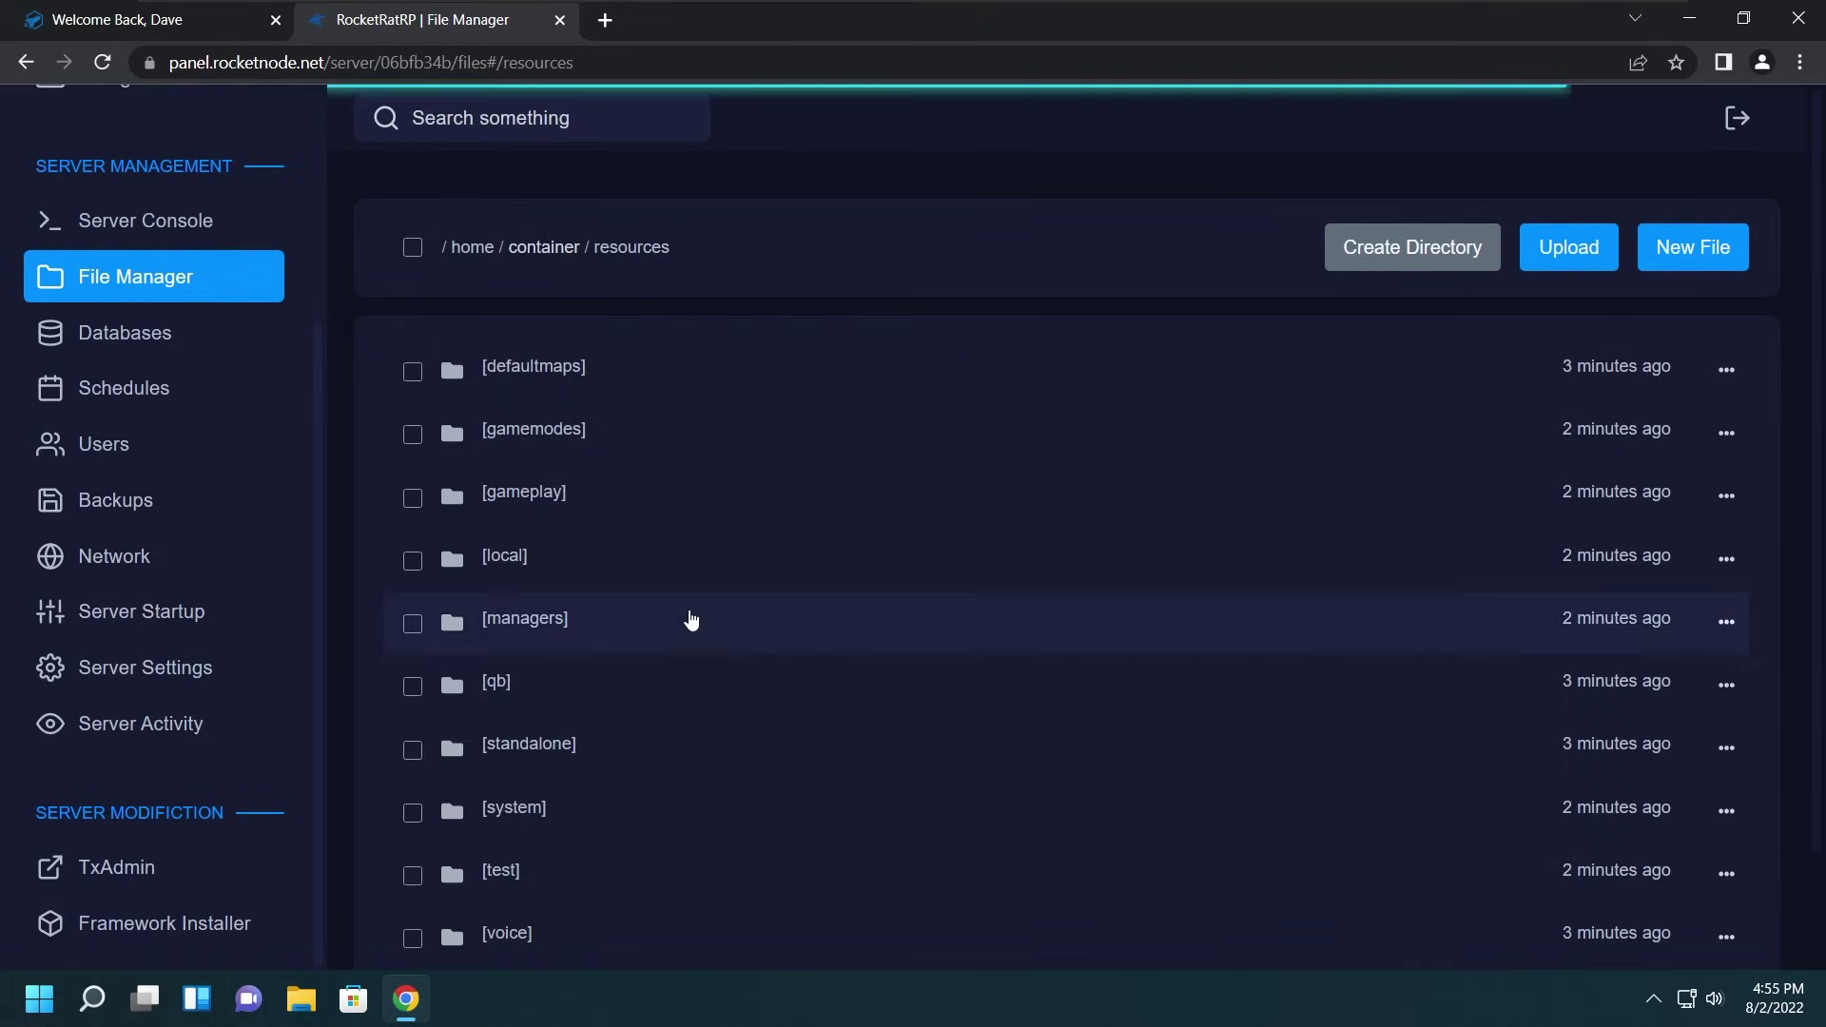
left_click(856, 623)
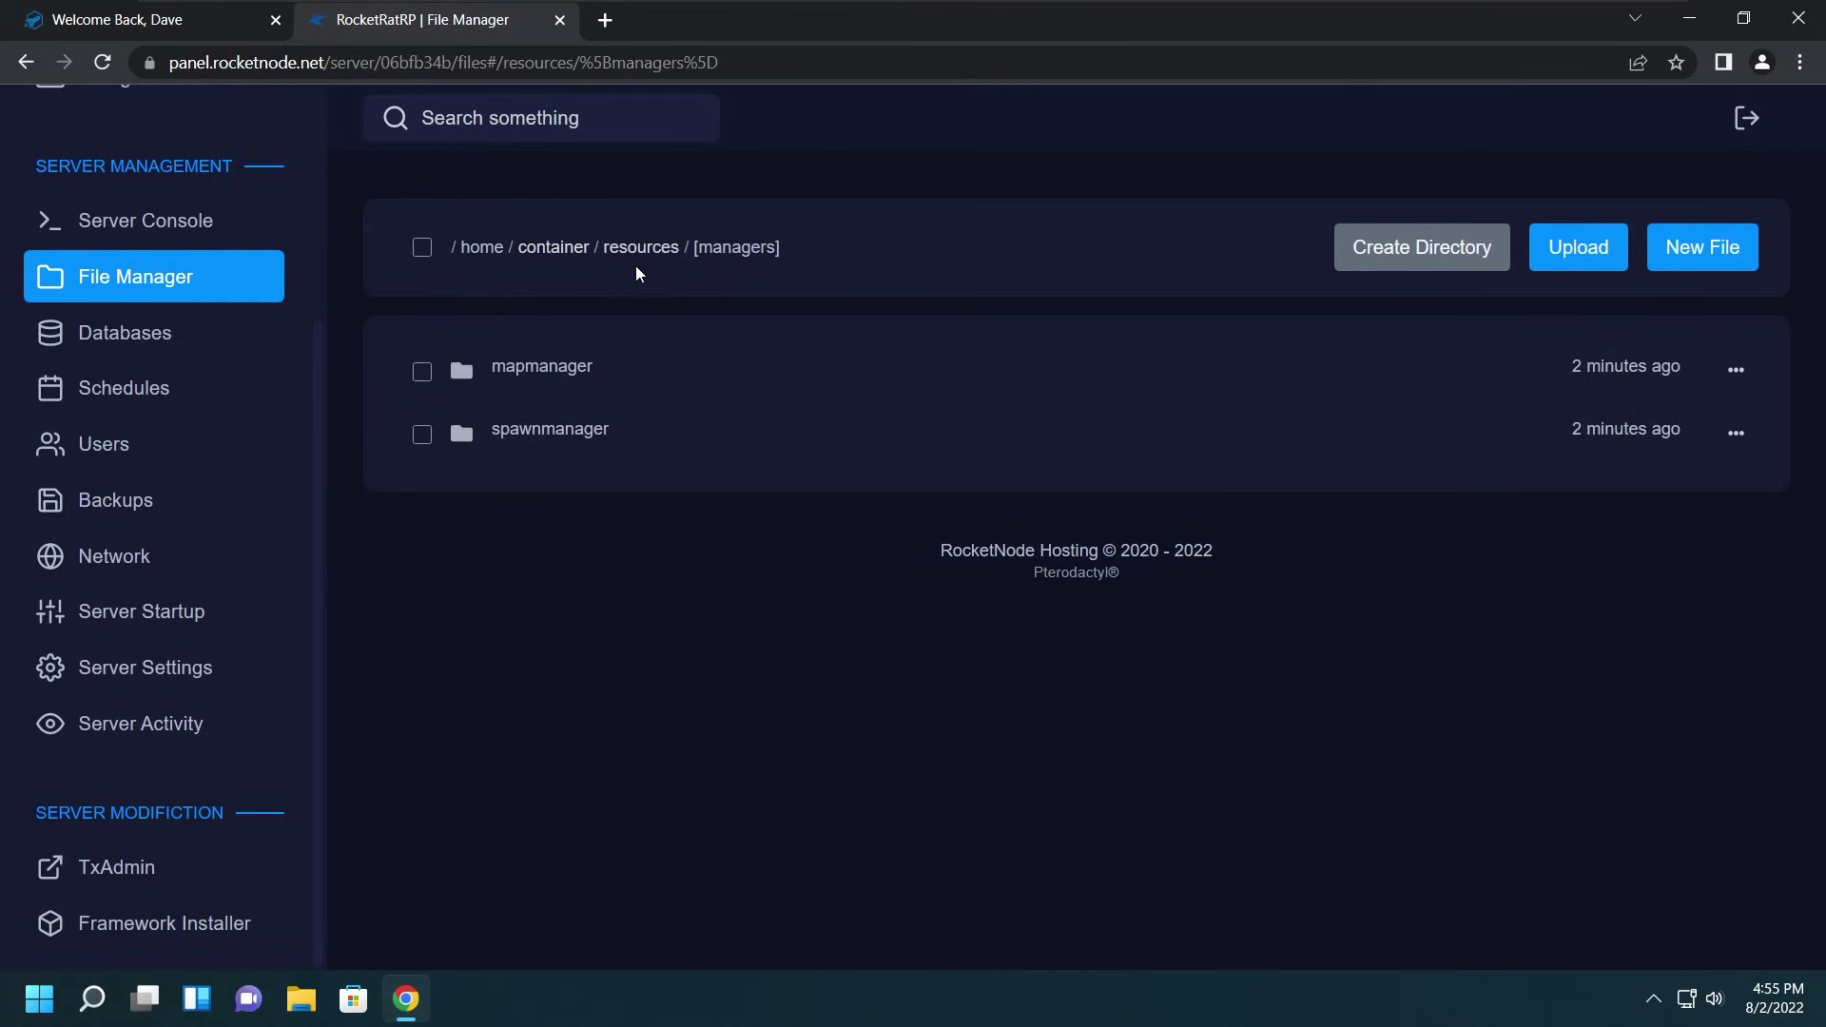
left_click(639, 249)
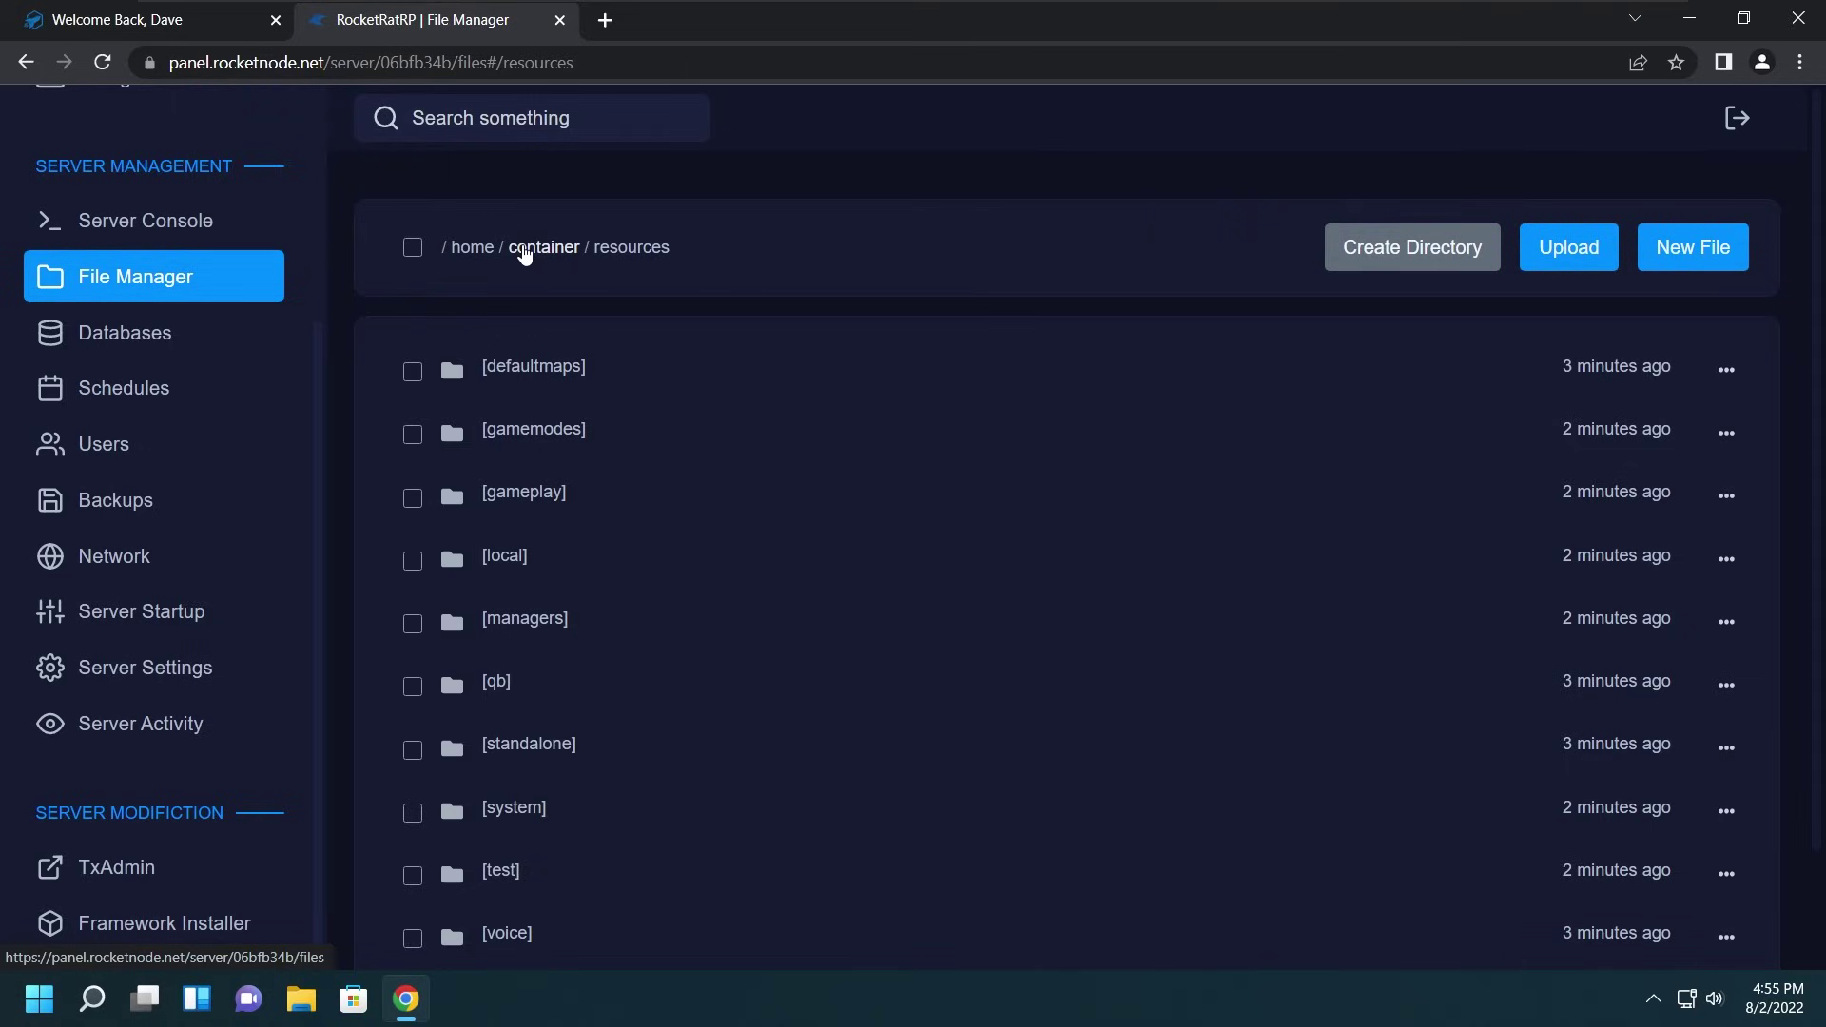
scroll(620, 424, "down", 2)
scroll(620, 424, "up", 1)
scroll(620, 430, "up", 1)
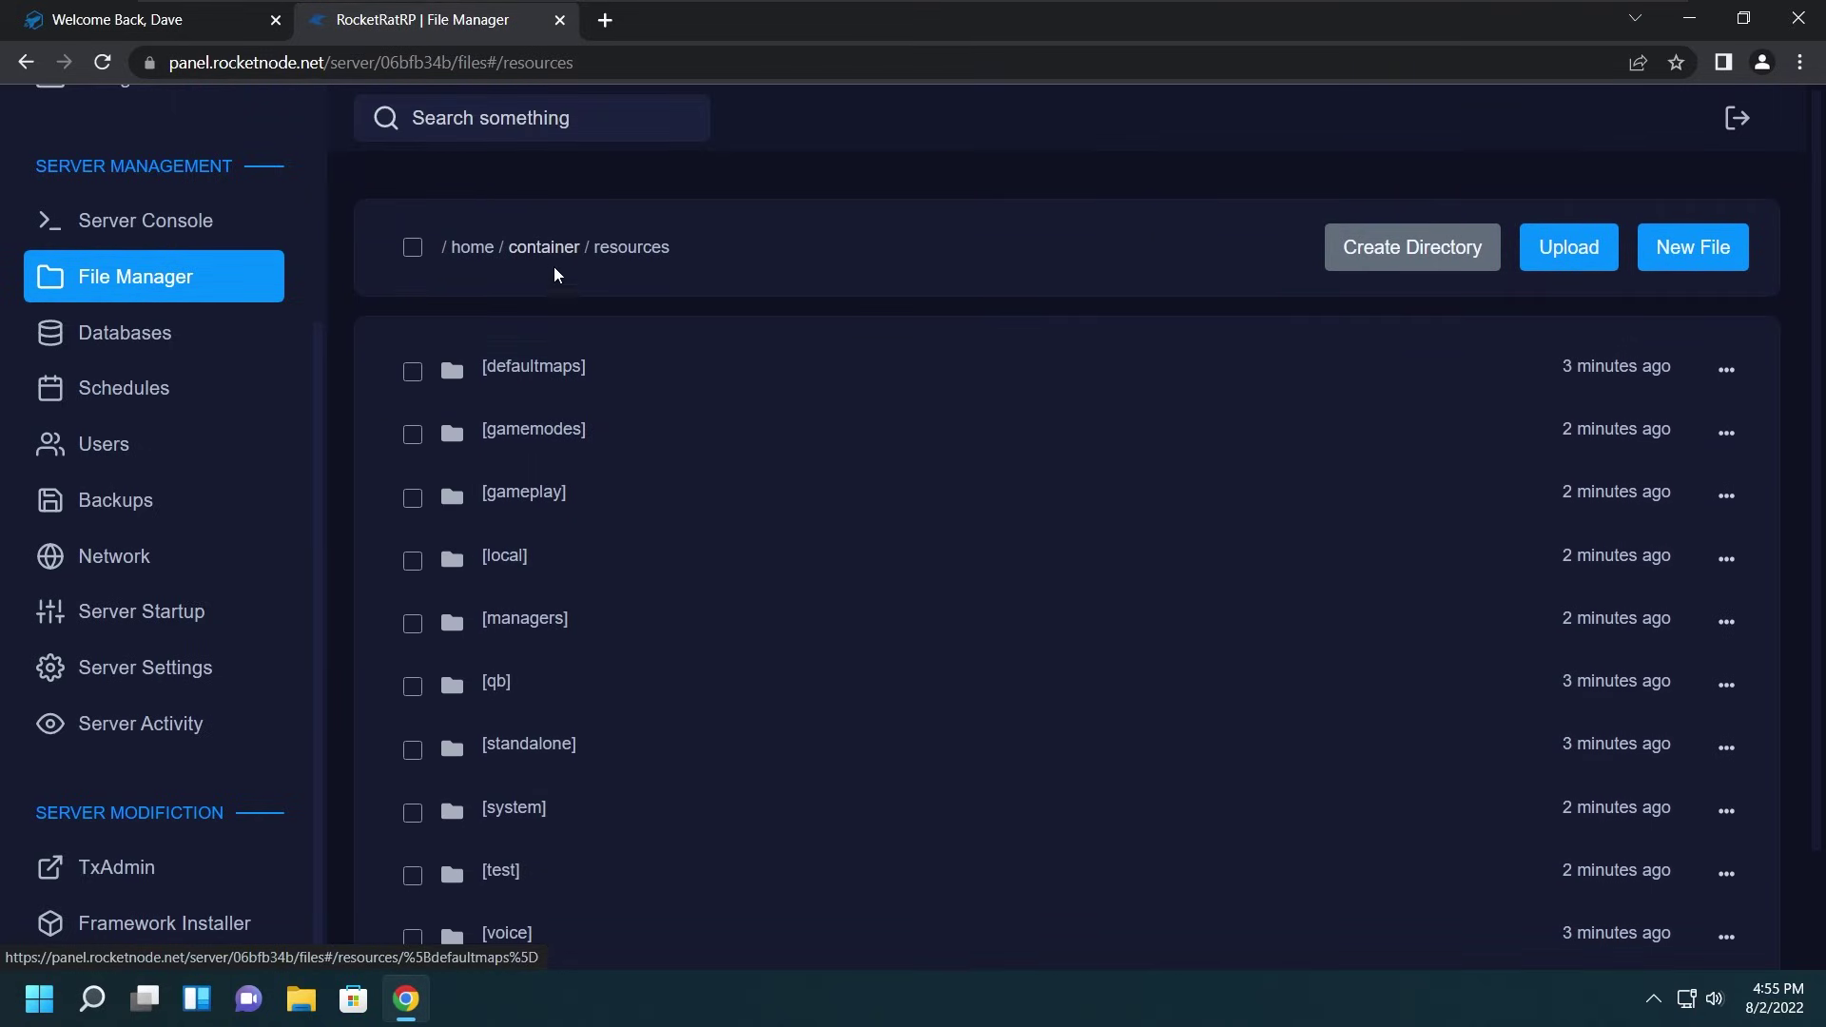
Step: Return to the container's top-level files, then view the RocketRatRP Activity Log
left_click(551, 249)
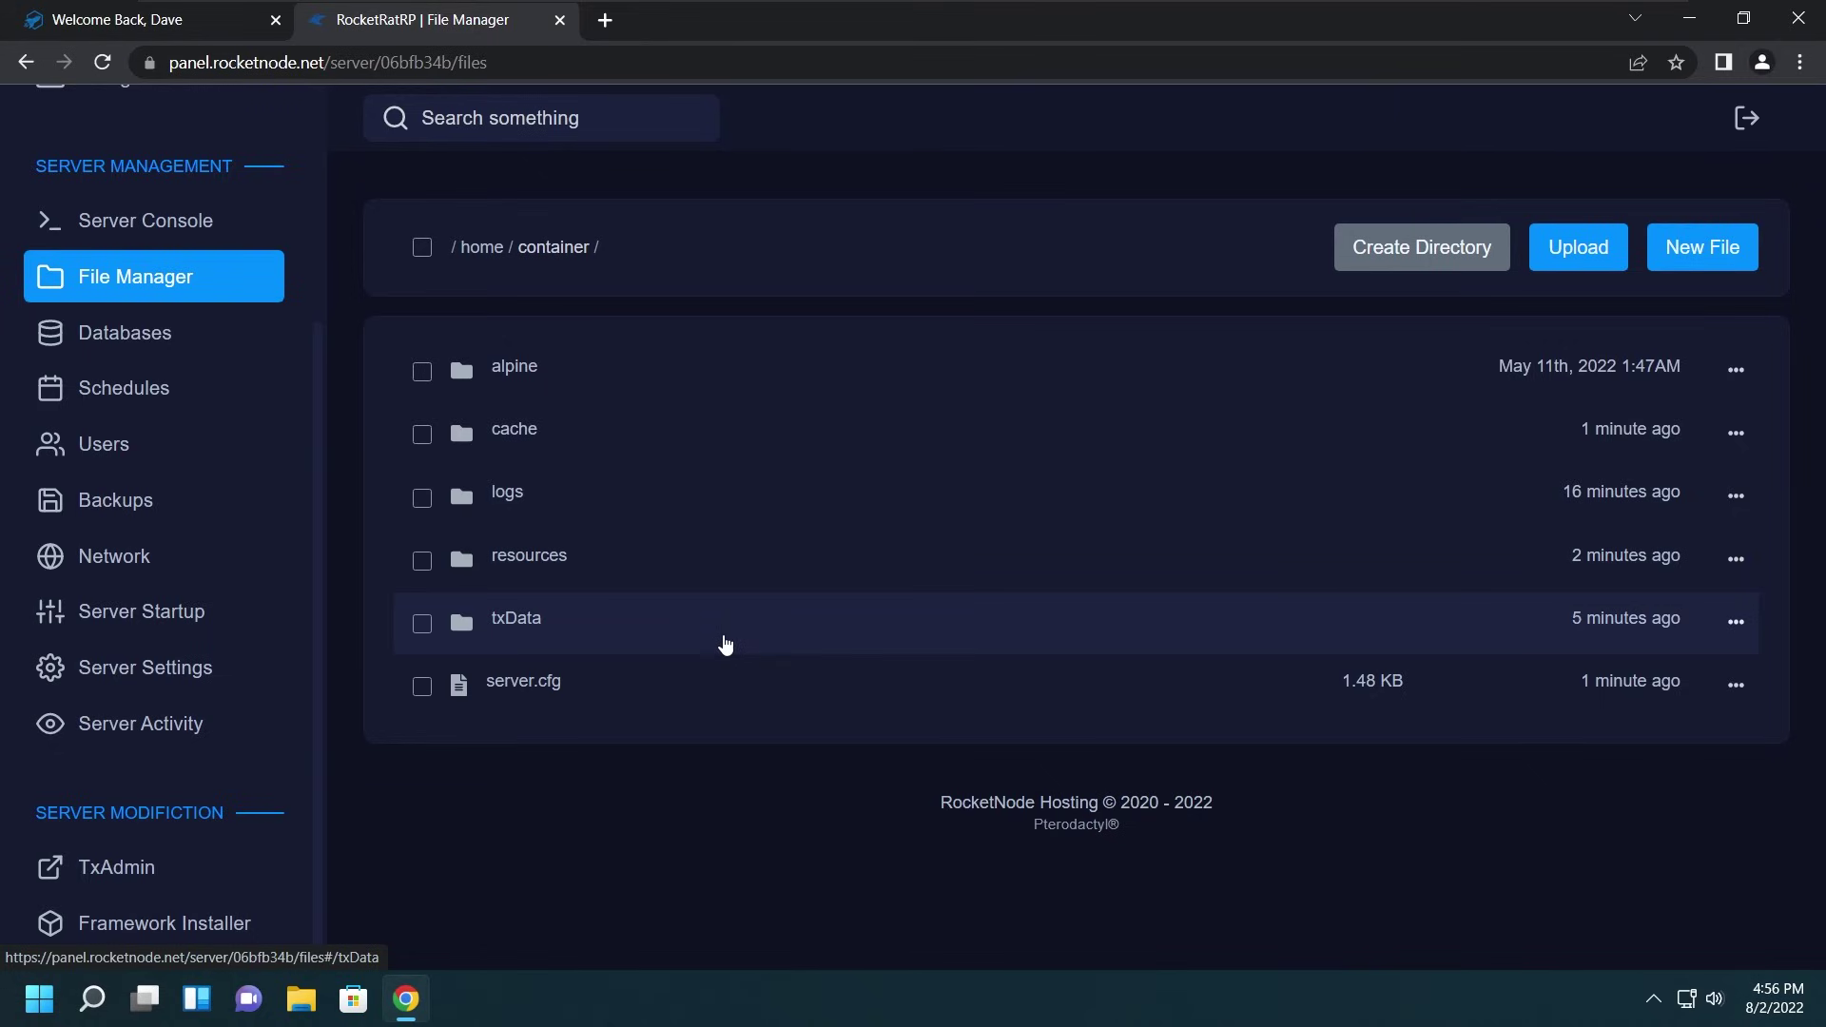
left_click(237, 742)
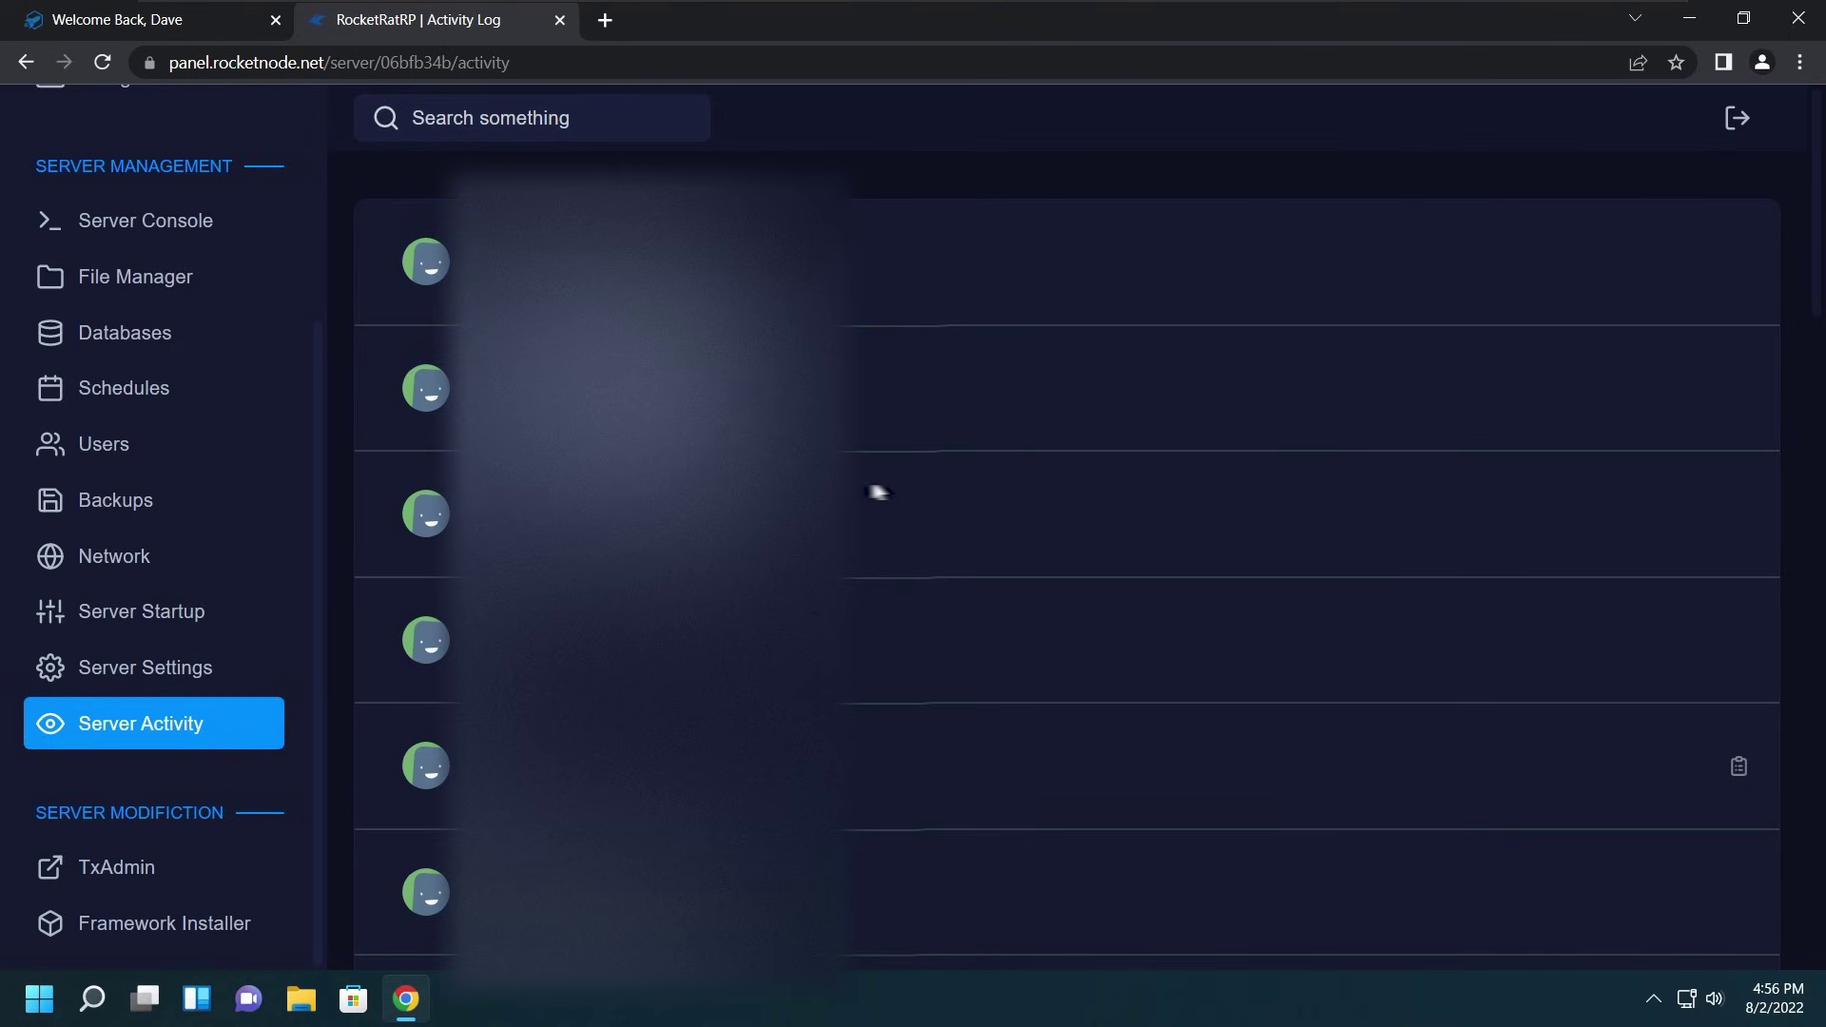
Step: Go back to the Server Console showing RocketRatRP online at 0/48 players
scroll(282, 371, "up", 3)
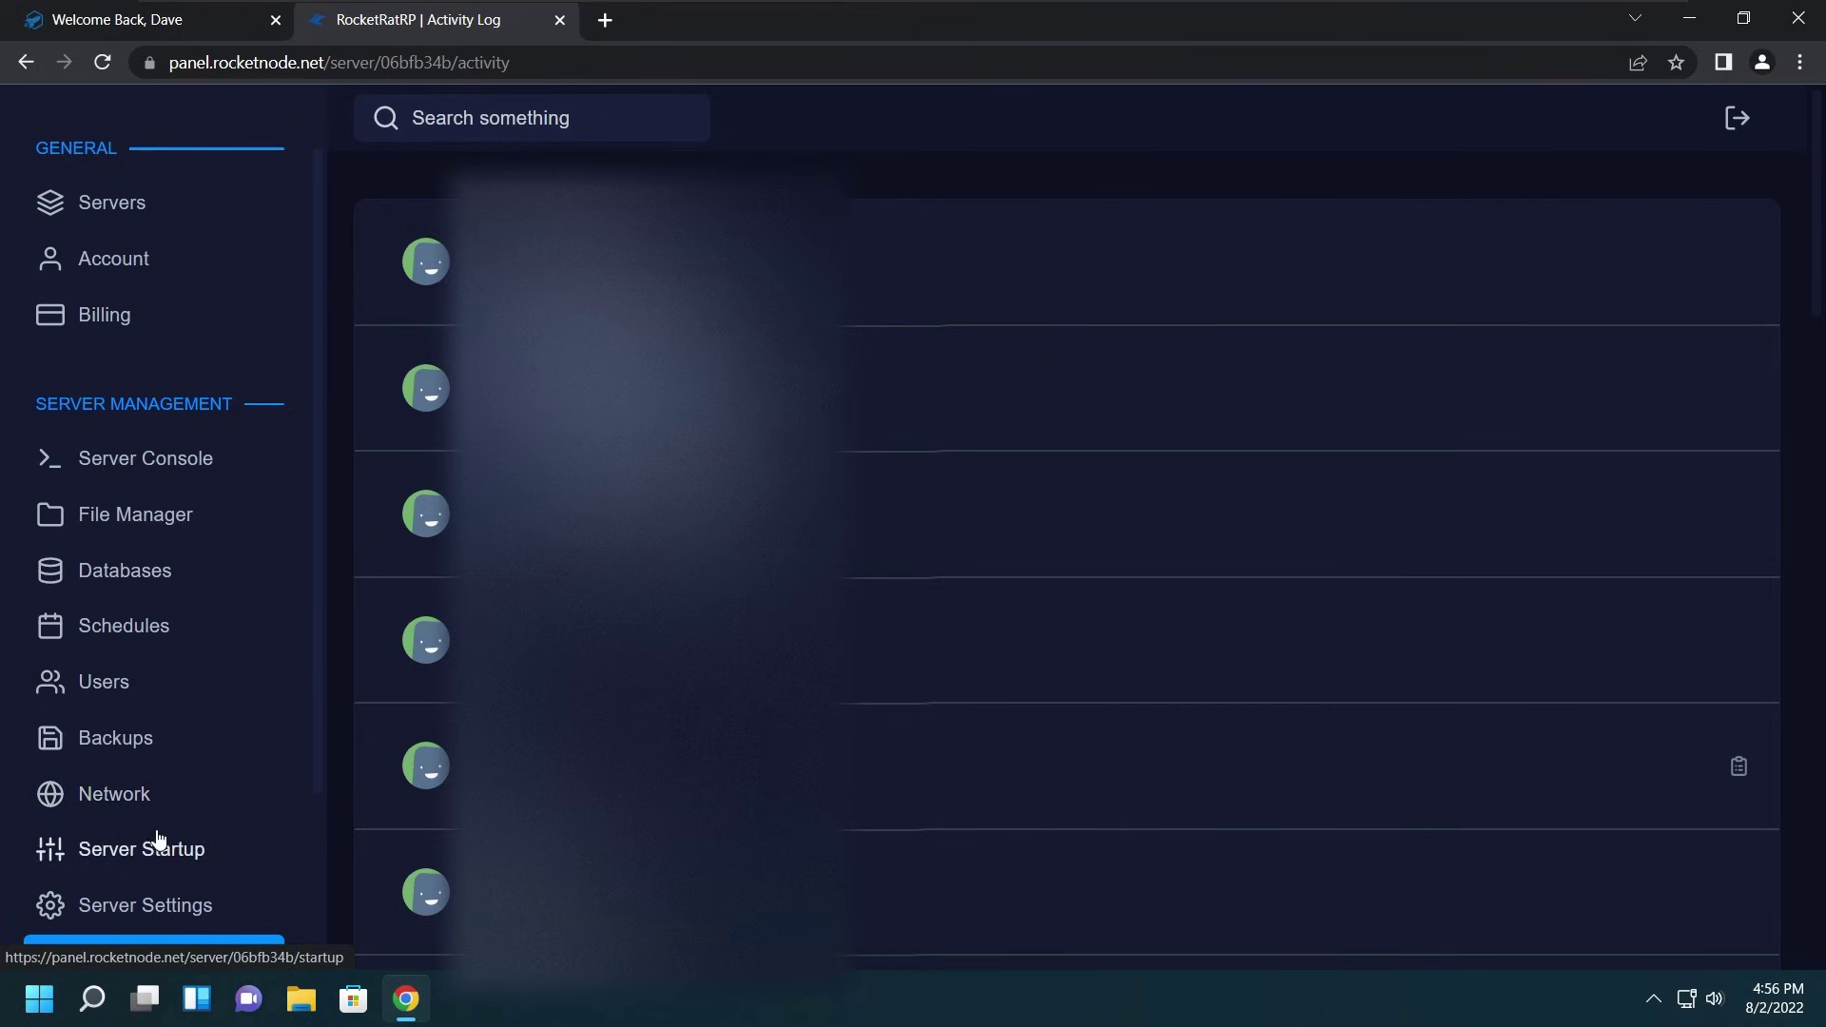
scroll(183, 774, "down", 3)
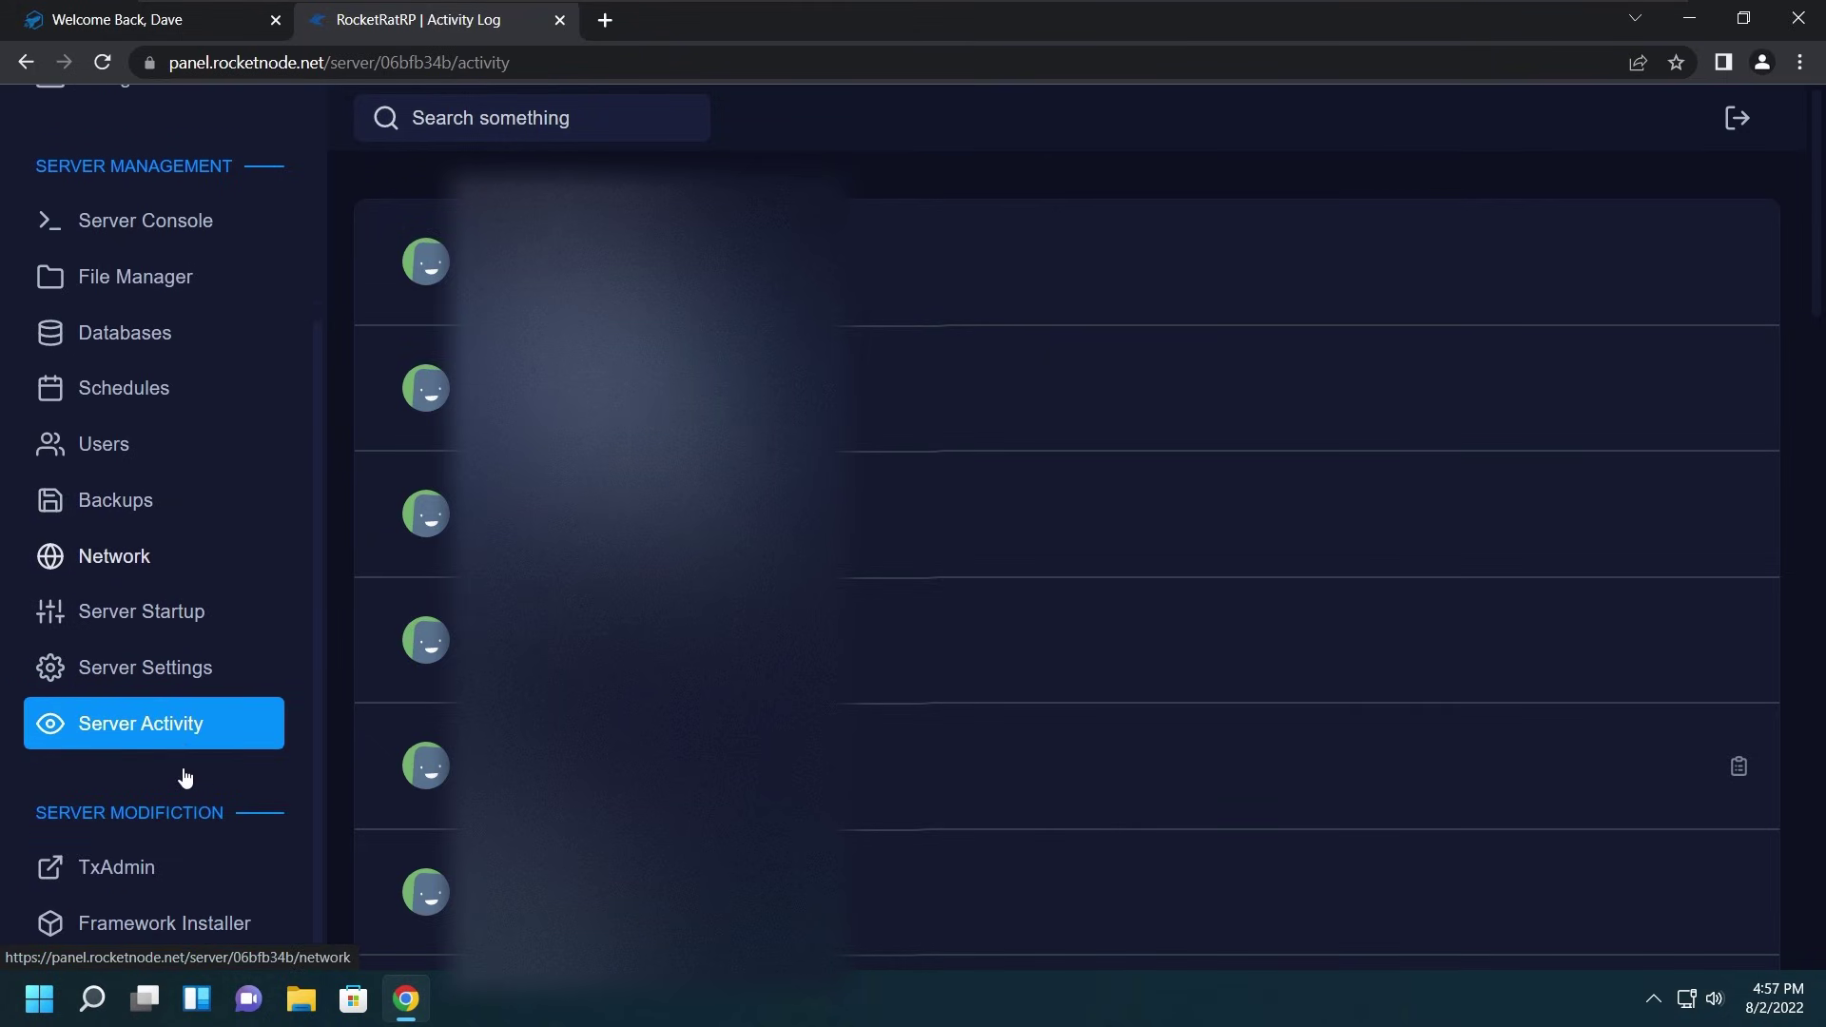
left_click(195, 245)
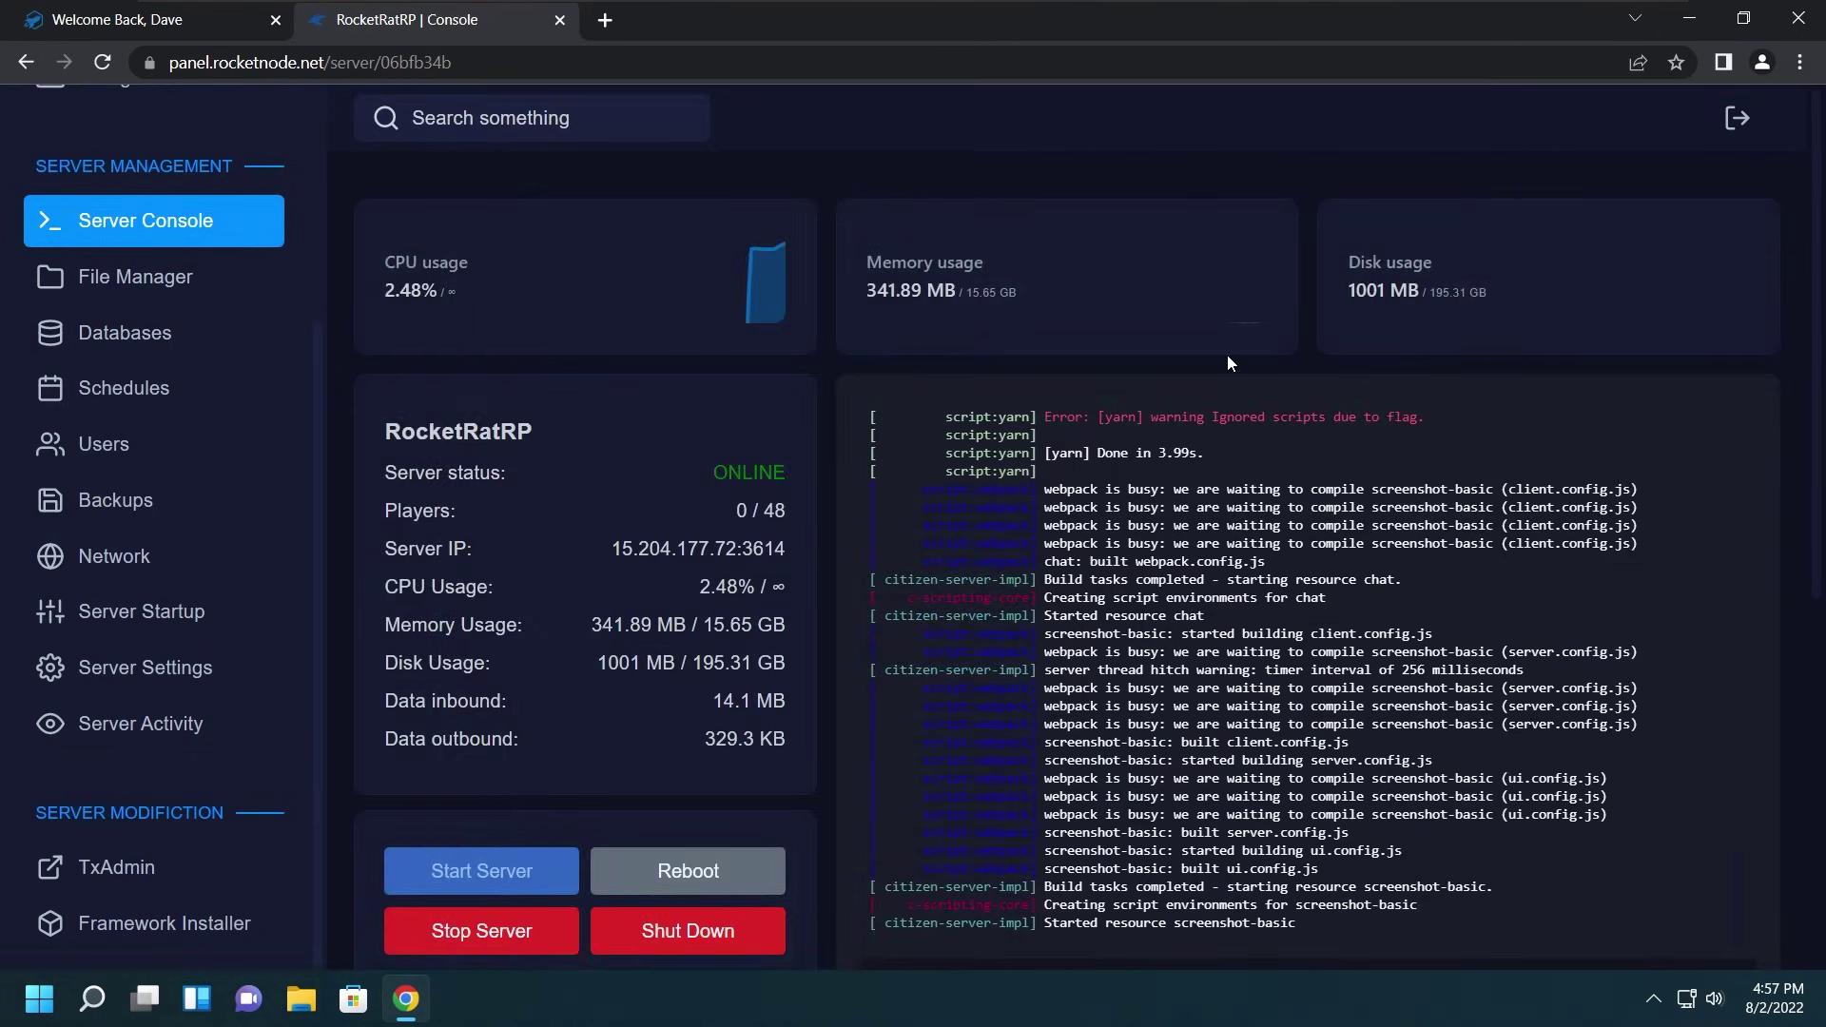
Step: Close the Chrome window, leaving the server running
left_click(1799, 18)
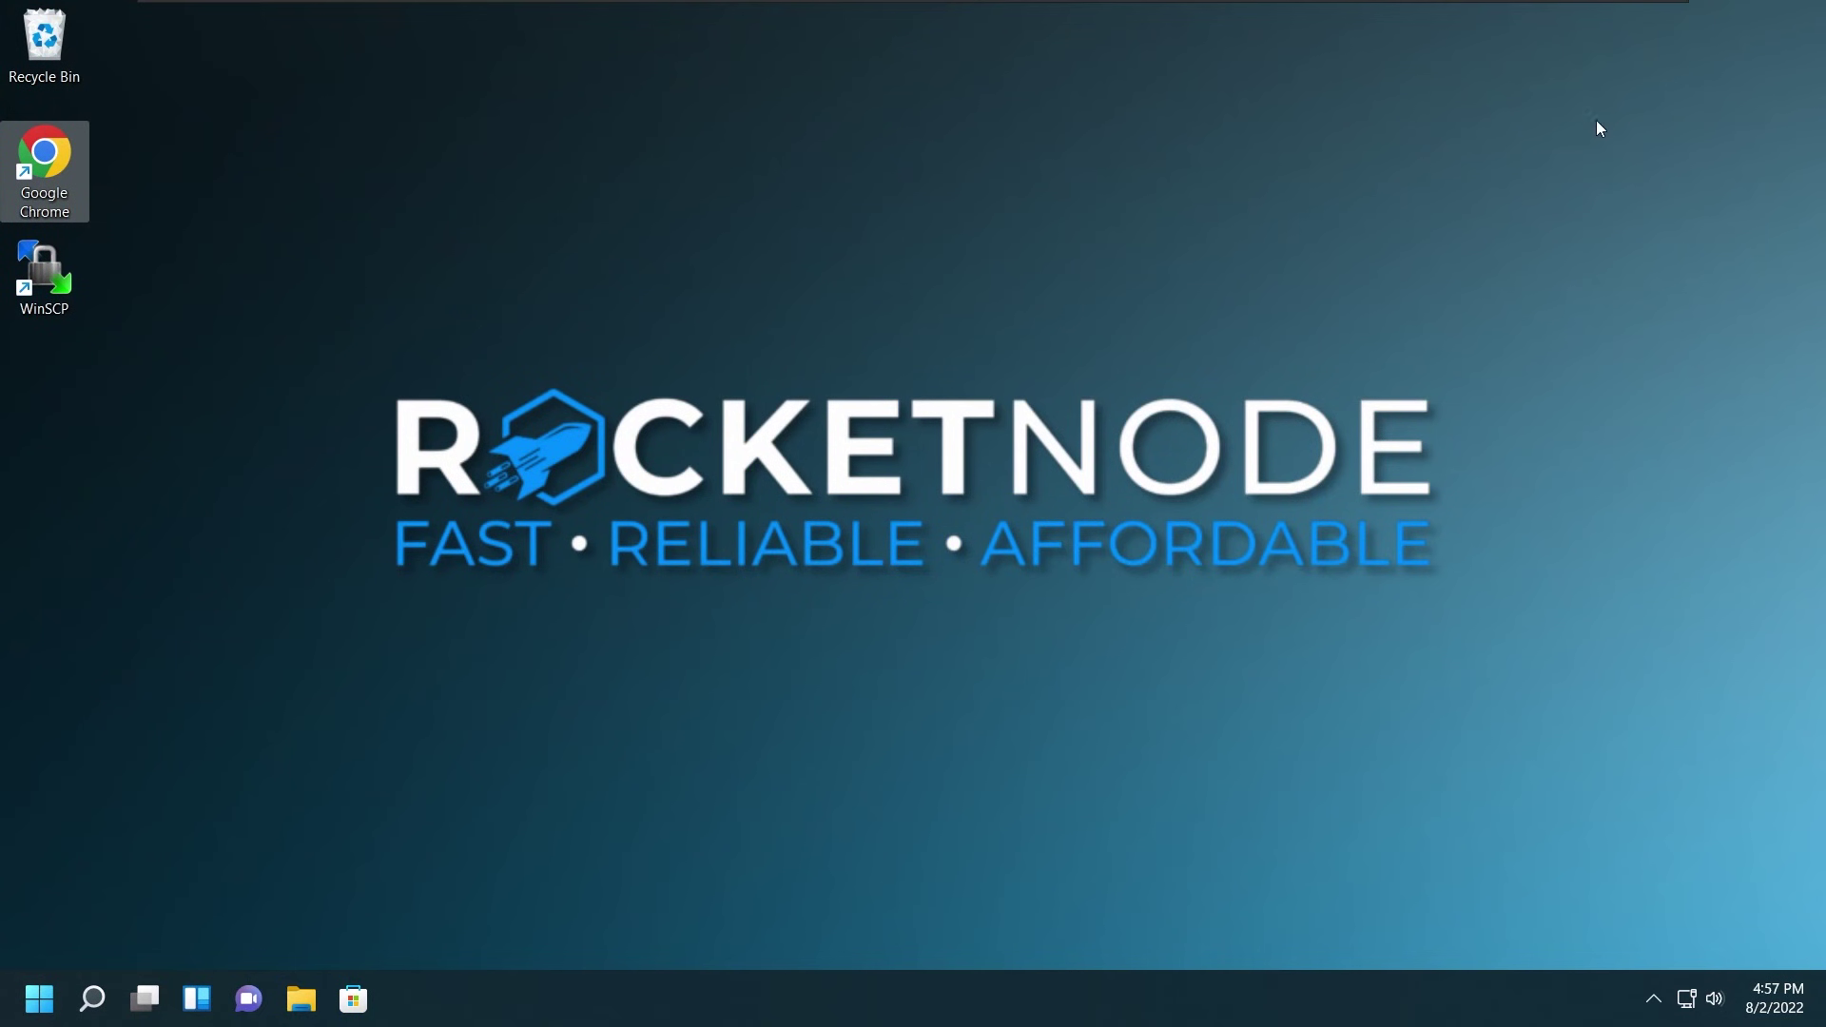